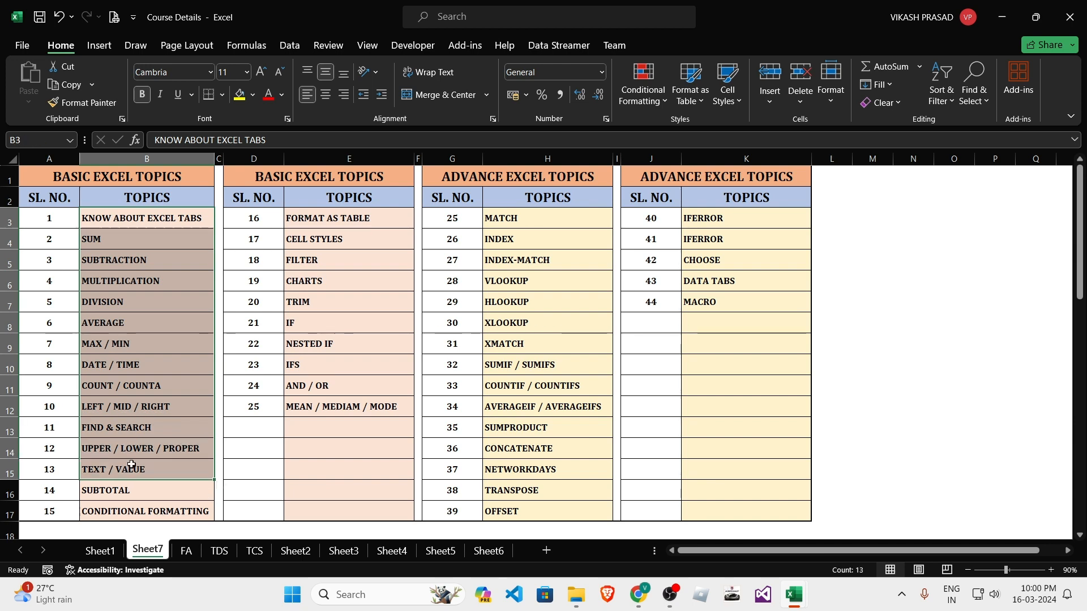
Point out the SUBTOTAL entry in the course topic list and switch to the Book1 workbook.
{"action": "left_click", "coordinate": [136, 493]}
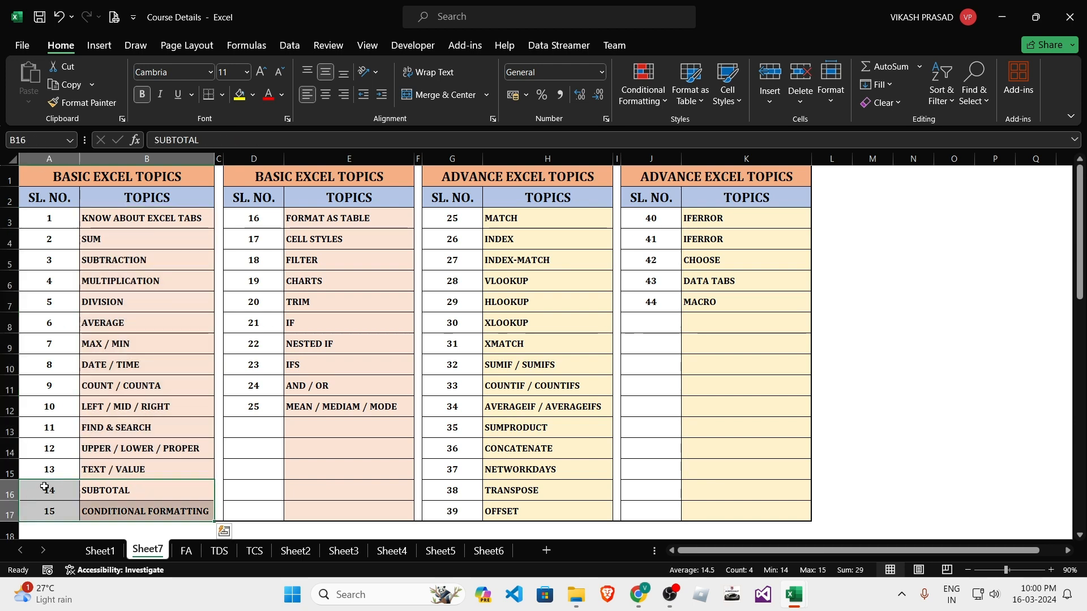
{"action": "left_click_drag", "start_coordinate": [46, 491], "coordinate": [136, 491]}
{"action": "key", "text": "alt+Tab"}
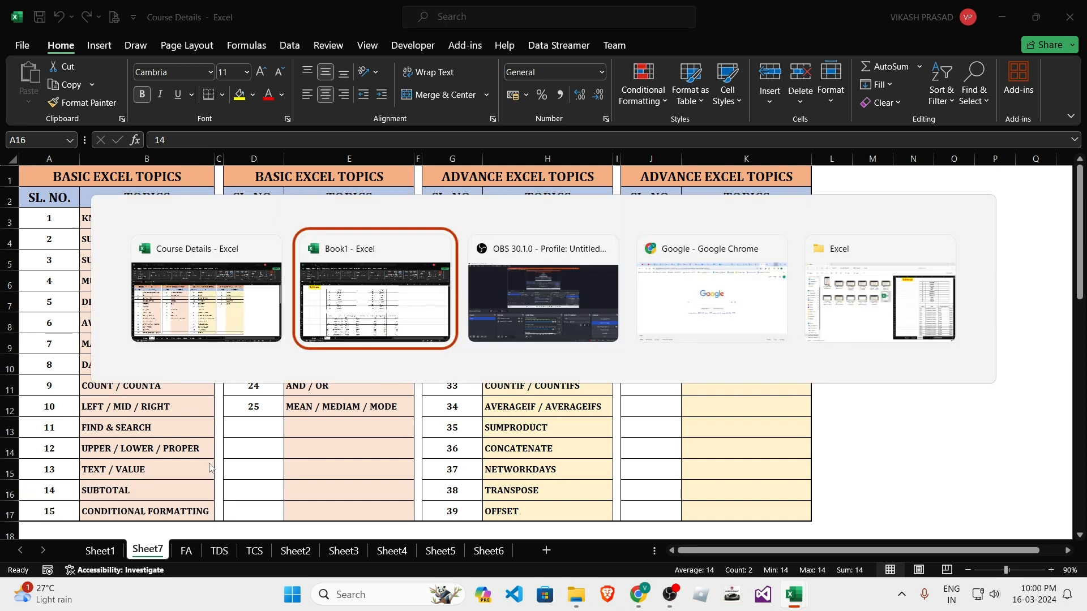
{"action": "left_click", "coordinate": [362, 350]}
Examine the Subtotal sheet's two function-number tables, numbered 1–11 and 101–111, above the data.
{"action": "left_click", "coordinate": [291, 283]}
{"action": "left_click_drag", "start_coordinate": [212, 202], "coordinate": [651, 345]}
{"action": "left_click", "coordinate": [823, 404]}
{"action": "left_click", "coordinate": [266, 198]}
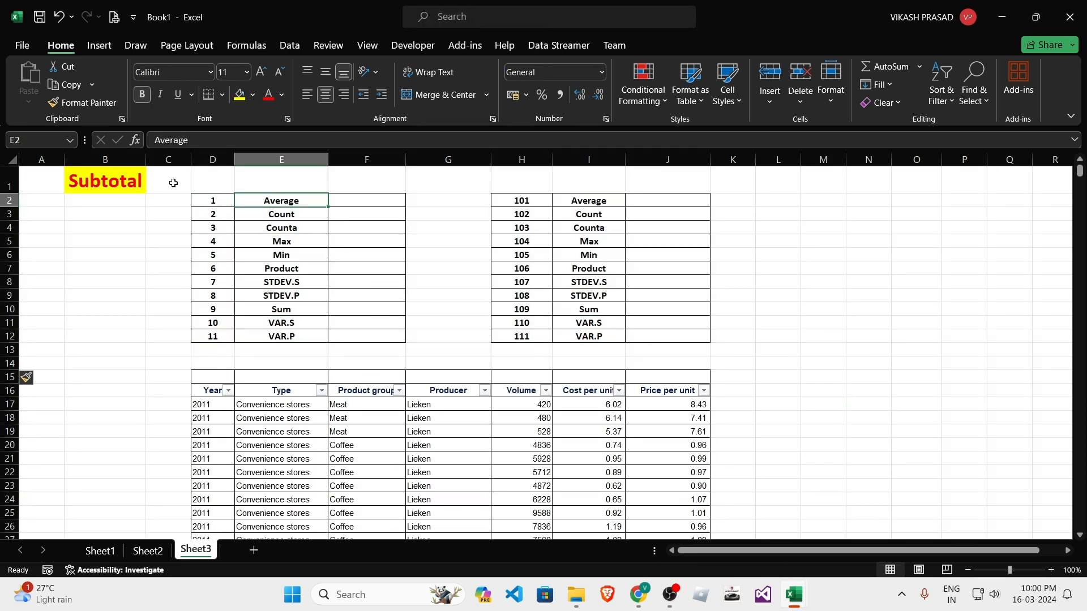
{"action": "left_click", "coordinate": [137, 180]}
{"action": "left_click", "coordinate": [813, 292]}
{"action": "left_click", "coordinate": [823, 334]}
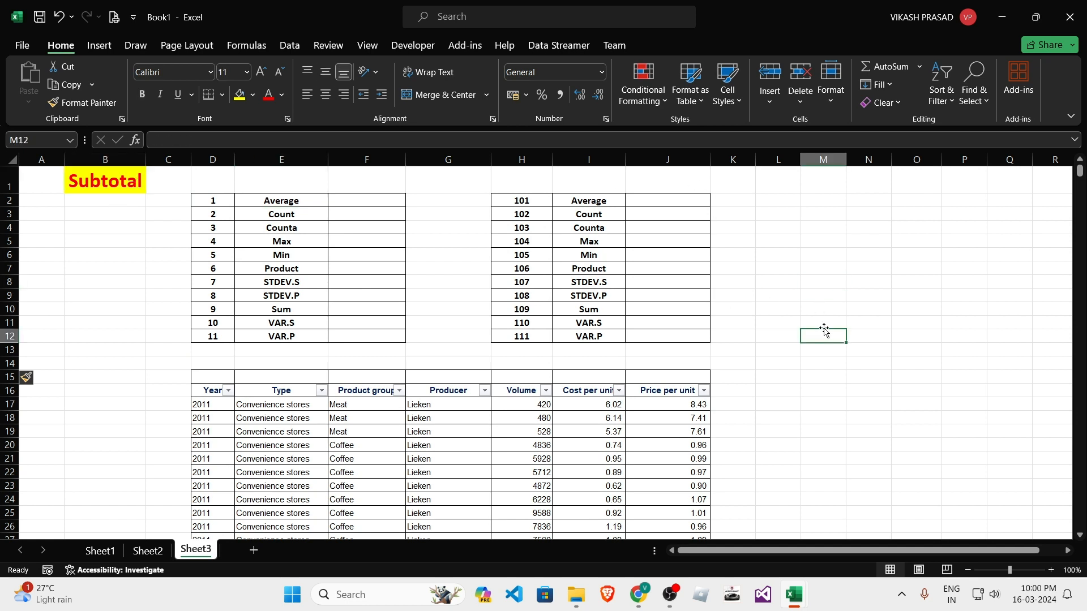
{"action": "left_click", "coordinate": [815, 375]}
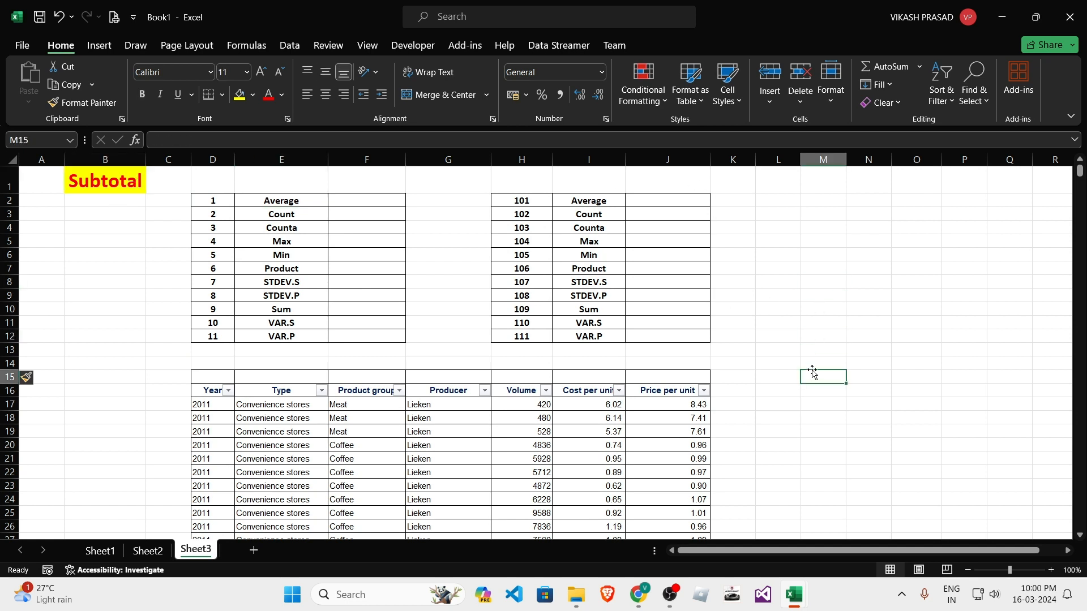
{"action": "left_click", "coordinate": [827, 407]}
{"action": "left_click", "coordinate": [811, 376]}
{"action": "left_click", "coordinate": [857, 405]}
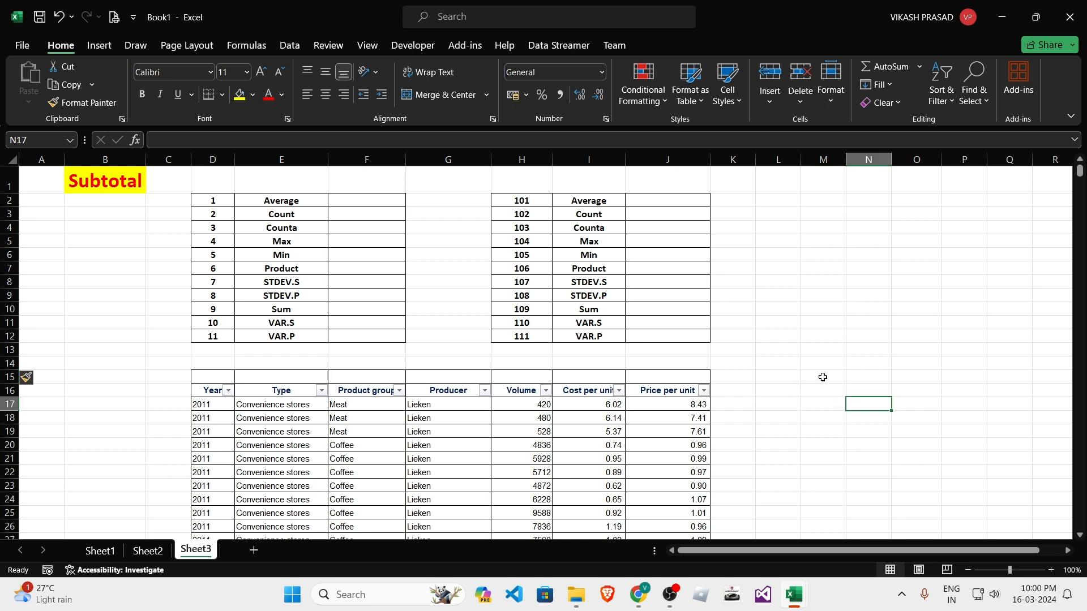
Enter the formula =SUM(M18:M24) in cell M15.
{"action": "left_click", "coordinate": [821, 378]}
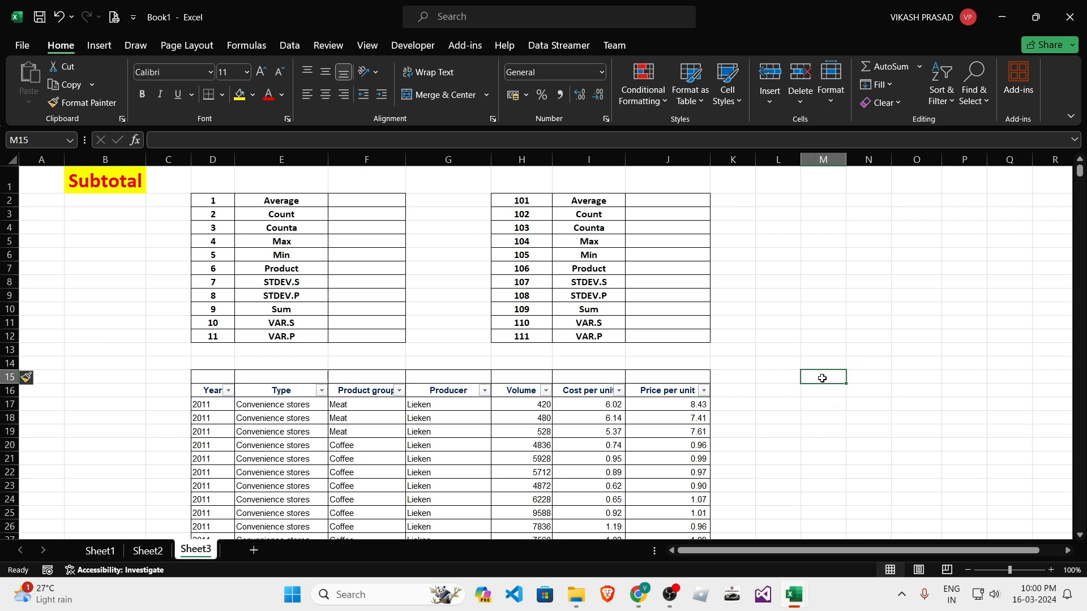
{"action": "type", "text": "=sum"}
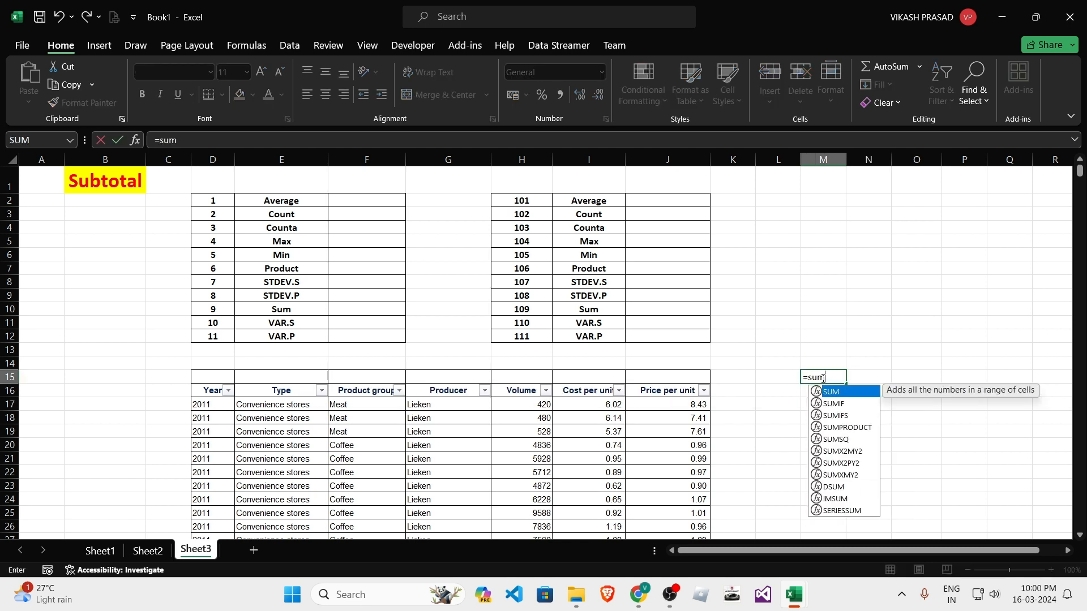
{"action": "key", "text": "Tab"}
{"action": "left_click_drag", "start_coordinate": [823, 418], "coordinate": [833, 495]}
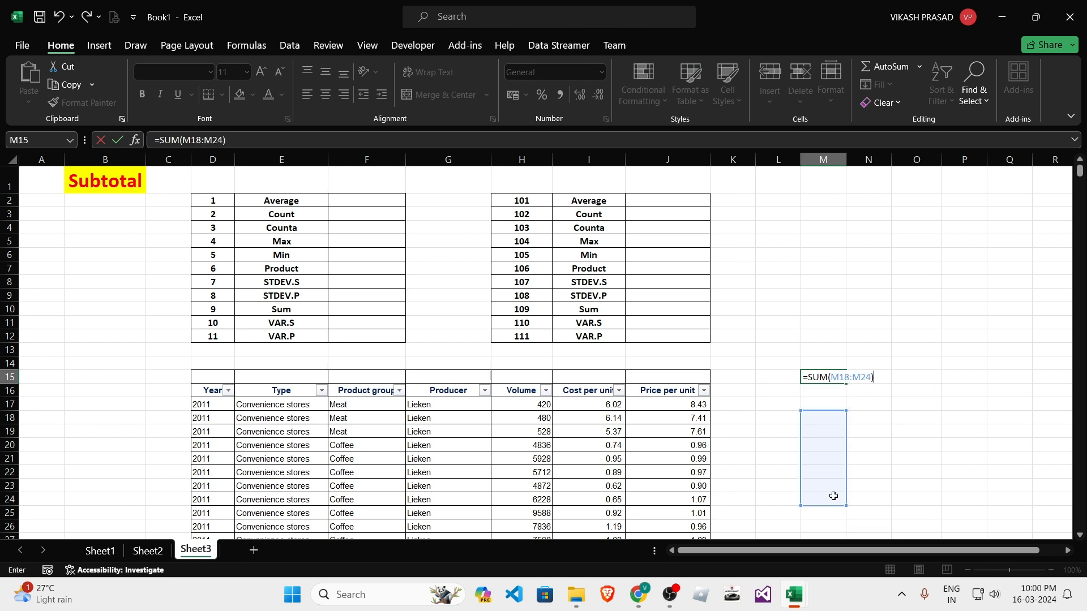
{"action": "key", "text": "ctrl+Return"}
{"action": "left_click_drag", "start_coordinate": [830, 393], "coordinate": [828, 490]}
{"action": "key", "text": "Up"}
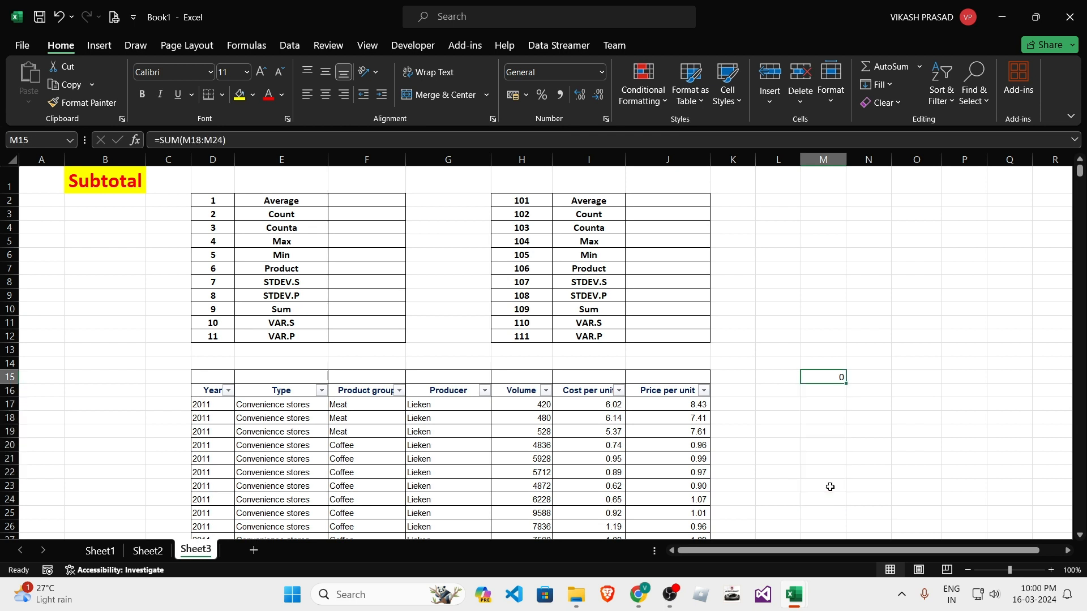
Enter the sample values 10, 20 and 30 in cells M16 to M18.
{"action": "key", "text": "Down"}
{"action": "type", "text": "10"}
{"action": "key", "text": "Return"}
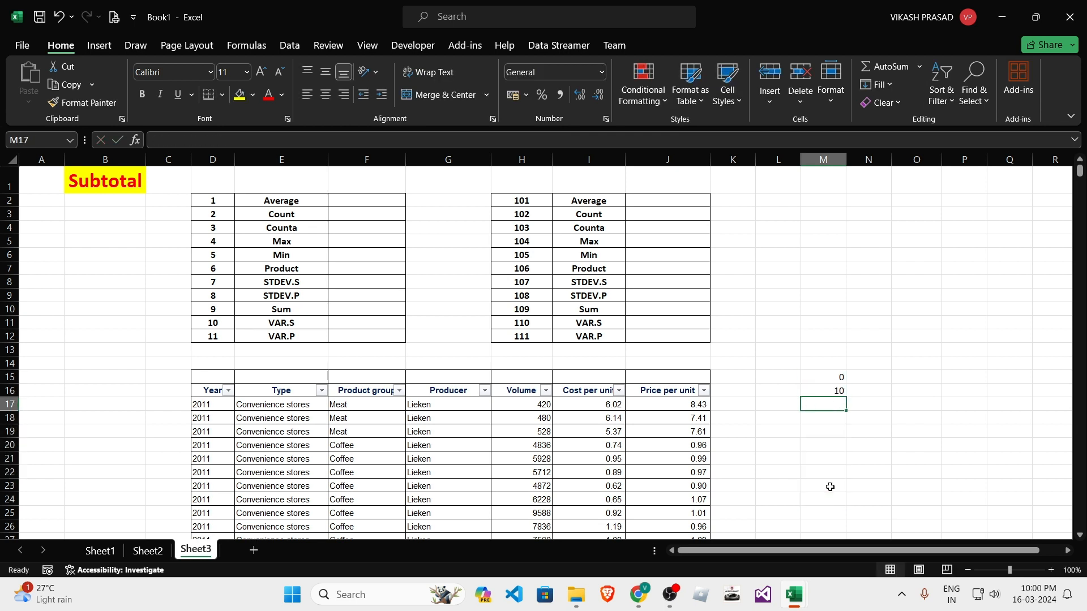
{"action": "type", "text": "20"}
{"action": "key", "text": "Return"}
{"action": "type", "text": "30"}
{"action": "key", "text": "Return"}
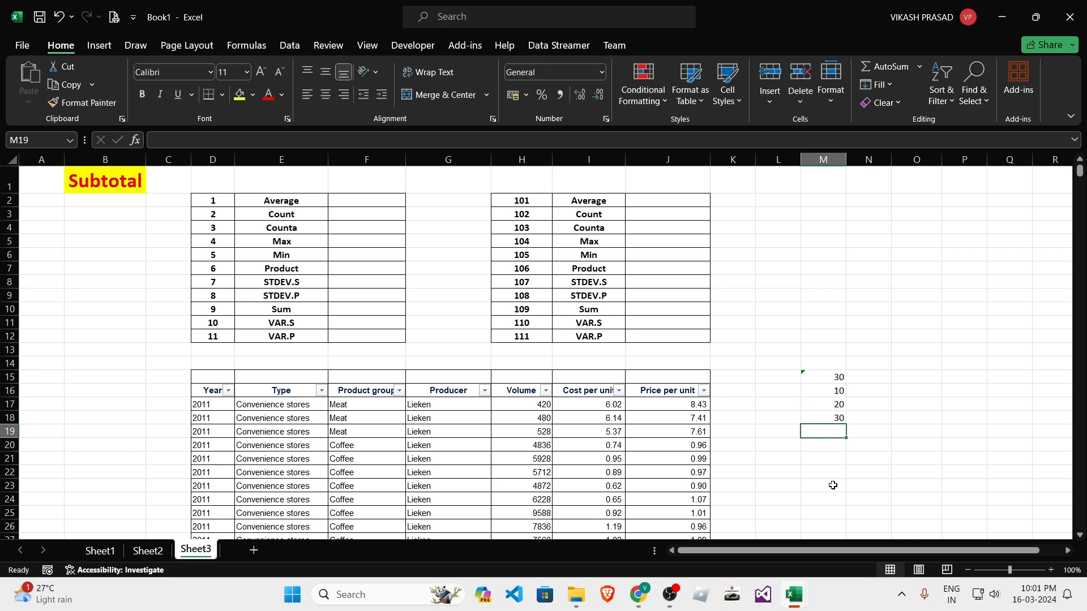
Move the SUM range in cell M15 to M16:M22 and check the formula's references.
{"action": "left_click", "coordinate": [832, 376]}
{"action": "double_click", "coordinate": [839, 377]}
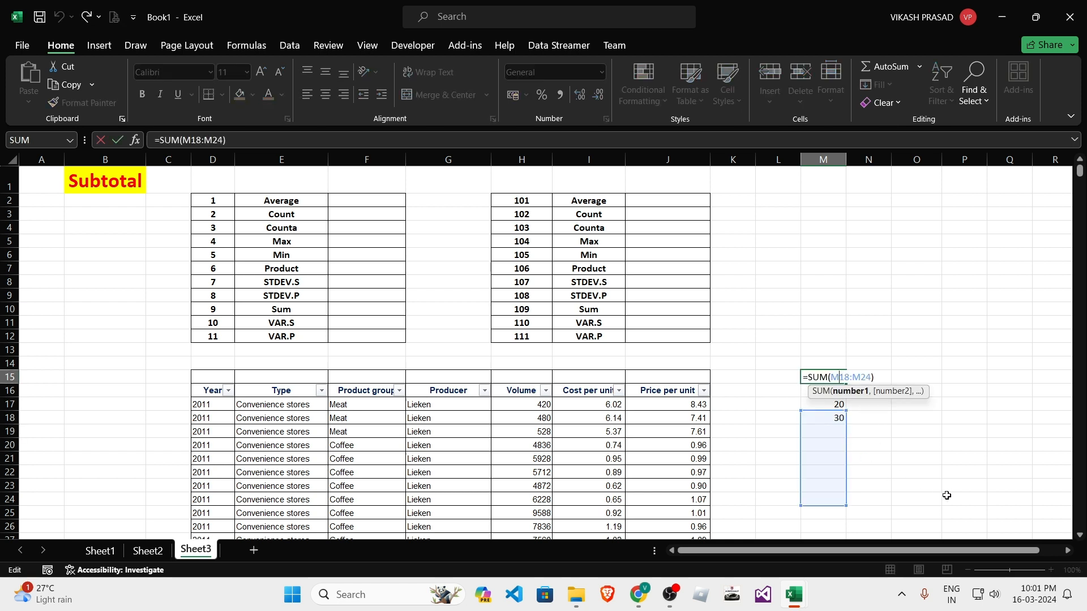
{"action": "key", "text": "Escape"}
{"action": "double_click", "coordinate": [833, 378]}
{"action": "left_click_drag", "start_coordinate": [844, 412], "coordinate": [837, 424]}
{"action": "key", "text": "Return"}
{"action": "left_click", "coordinate": [836, 378]}
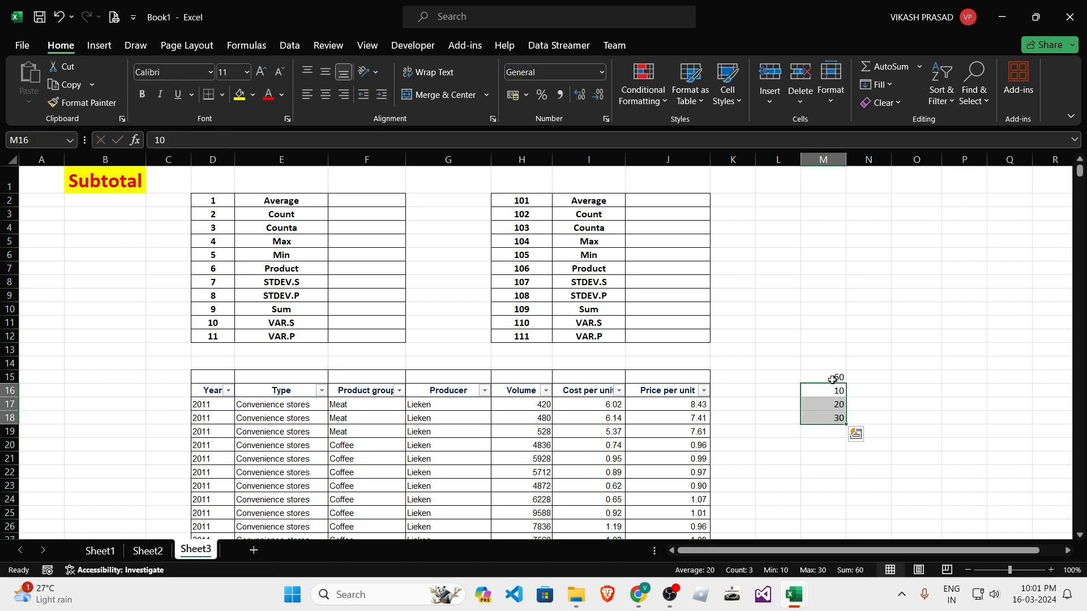
{"action": "double_click", "coordinate": [832, 377]}
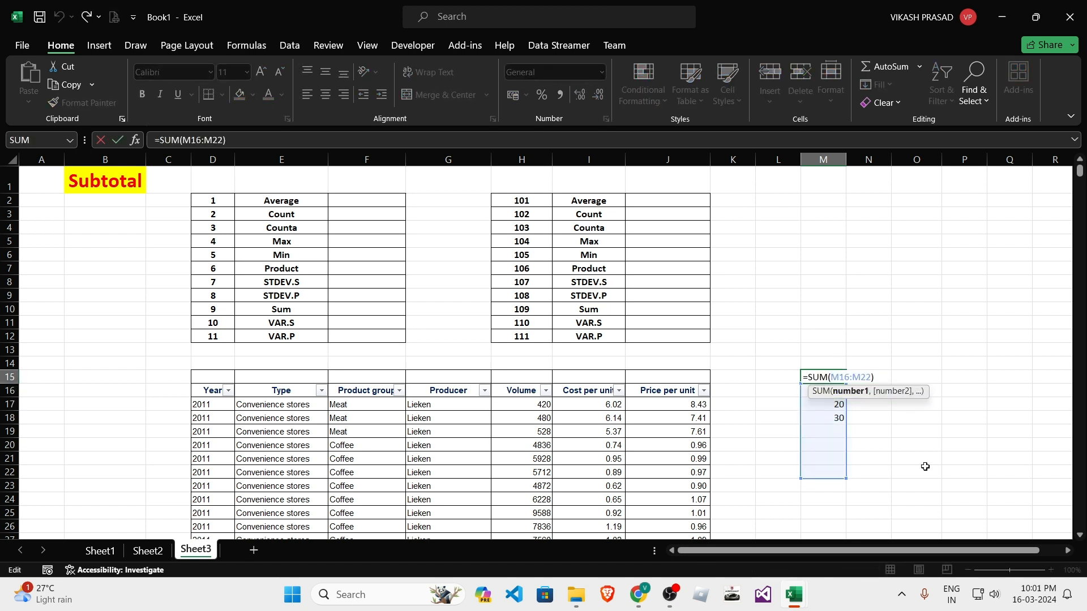
{"action": "key", "text": "Escape"}
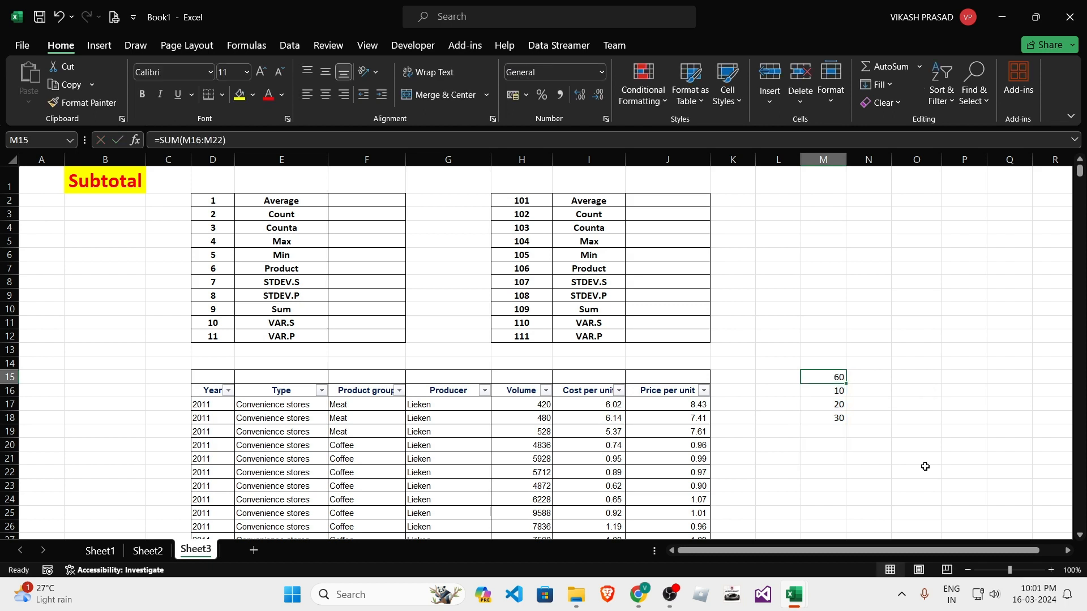
Clear the sample sum and its values from cells M15 to M18.
{"action": "key", "text": "shift+Down"}
{"action": "key", "text": "shift+Down"}
{"action": "key", "text": "shift+Down"}
{"action": "key", "text": "Delete"}
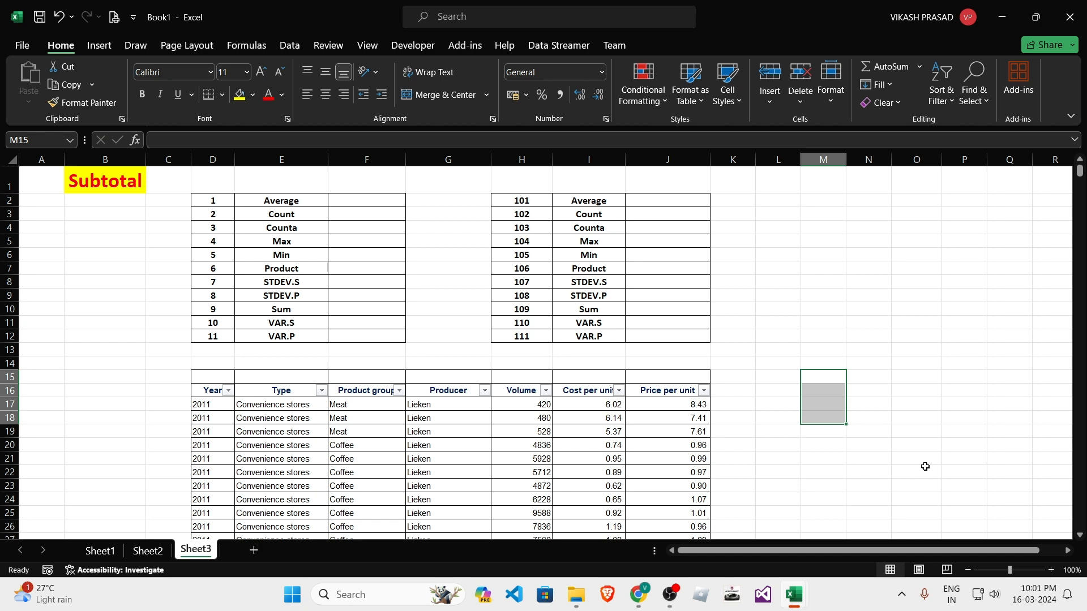
Examine the data table from the Year column to the Price per unit column, including its many rows.
{"action": "left_click", "coordinate": [700, 460]}
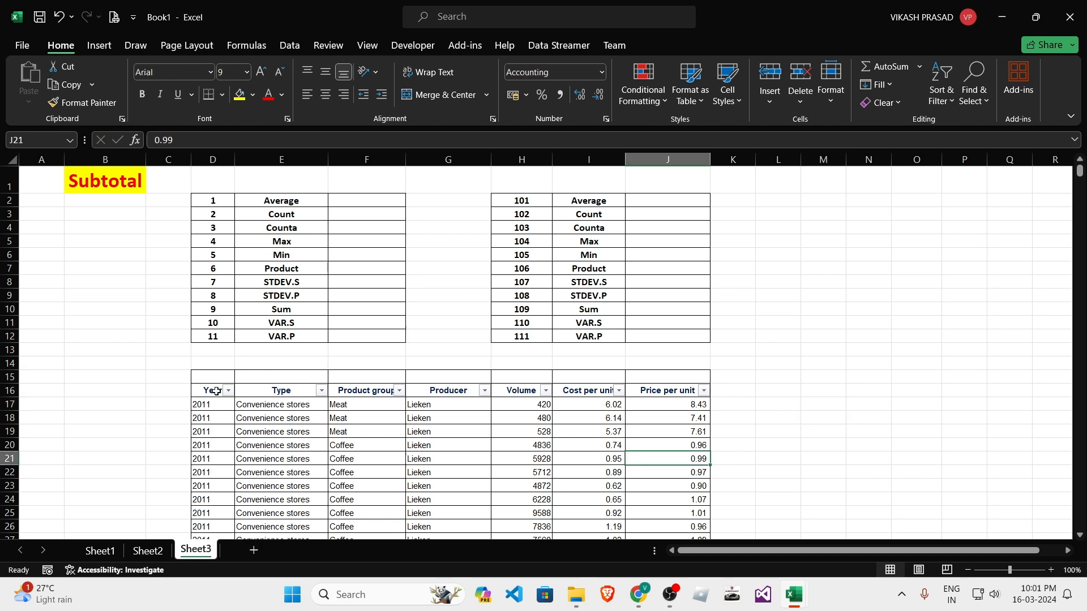
{"action": "left_click_drag", "start_coordinate": [215, 387], "coordinate": [687, 577]}
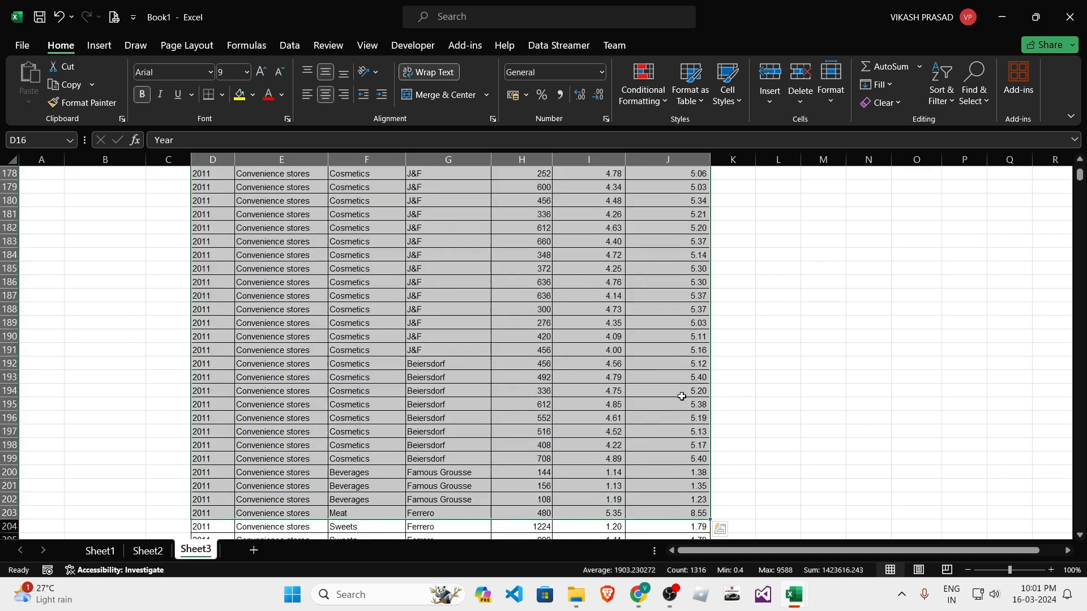
{"action": "scroll", "coordinate": [683, 388], "scroll_direction": "up", "scroll_amount": 20}
{"action": "scroll", "coordinate": [393, 432], "scroll_direction": "down", "scroll_amount": 3}
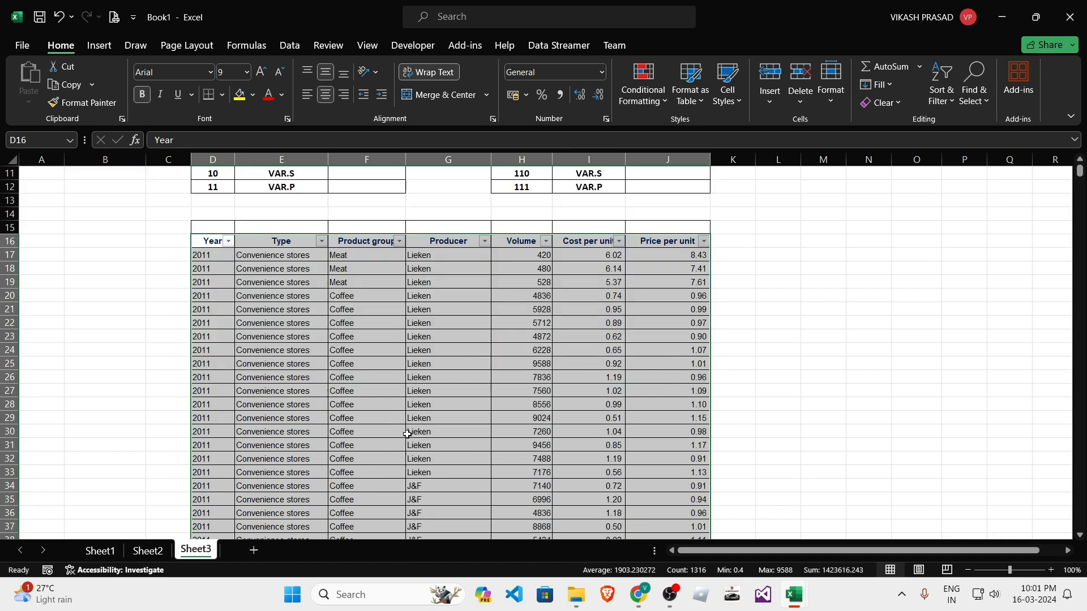
{"action": "left_click", "coordinate": [447, 417]}
{"action": "scroll", "coordinate": [498, 270], "scroll_direction": "up", "scroll_amount": 2}
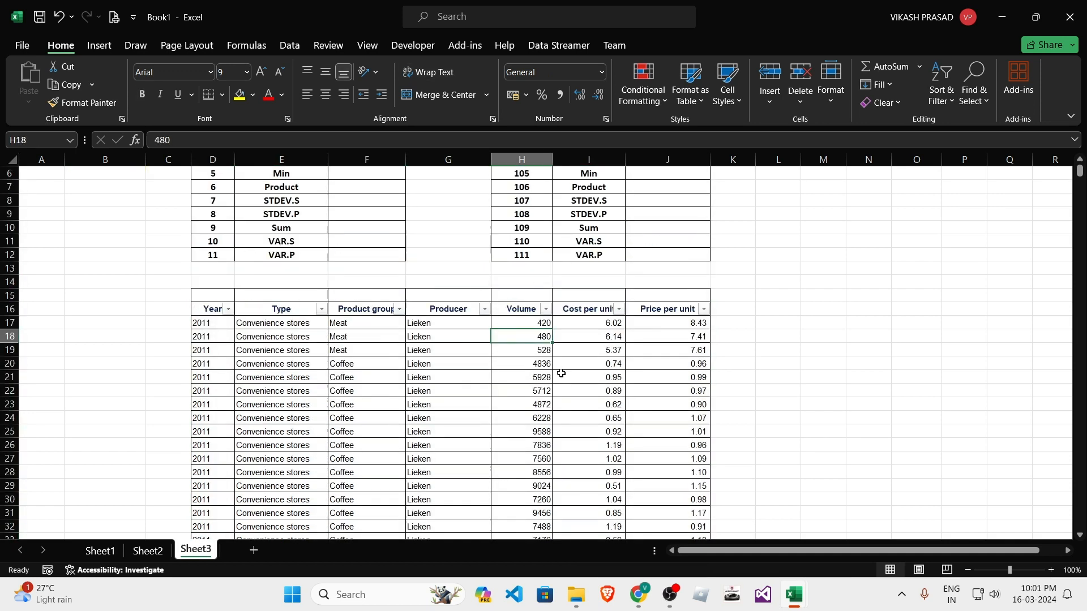
{"action": "left_click", "coordinate": [622, 403]}
{"action": "left_click", "coordinate": [561, 296]}
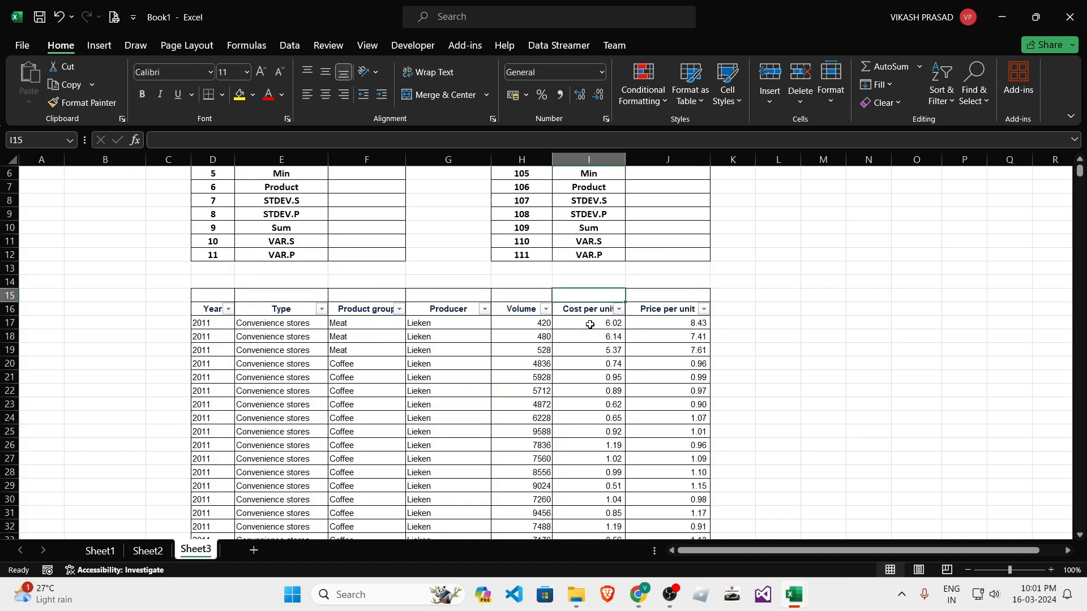
Examine the Coffee rows under Product group against their Volume, Cost per unit and Price per unit values.
{"action": "left_click_drag", "start_coordinate": [589, 323], "coordinate": [591, 446]}
{"action": "left_click", "coordinate": [373, 403]}
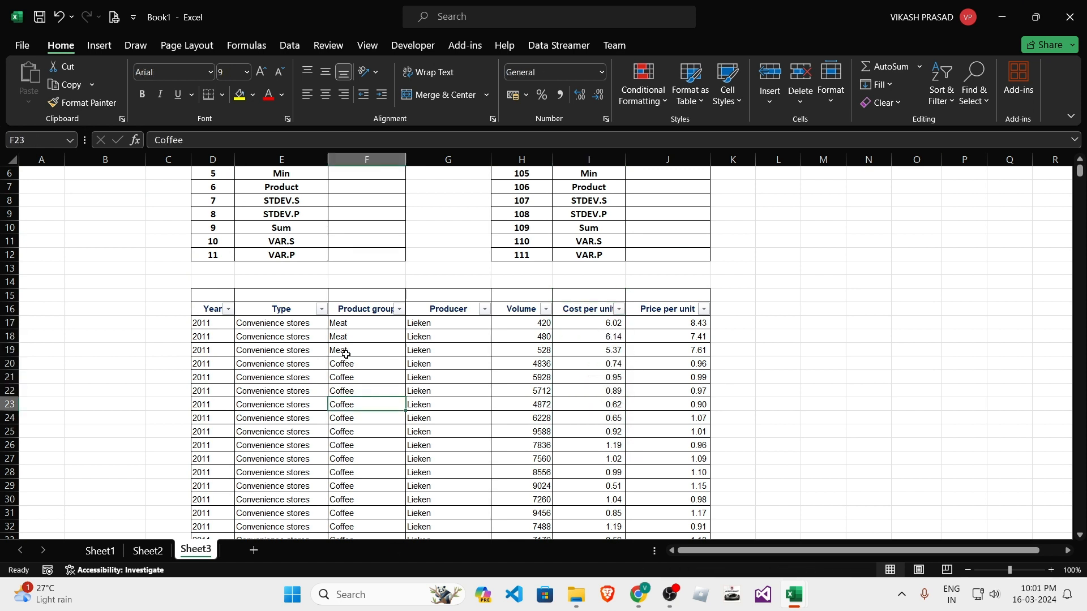
{"action": "left_click", "coordinate": [346, 363]}
{"action": "left_click", "coordinate": [365, 309]}
{"action": "left_click_drag", "start_coordinate": [365, 363], "coordinate": [365, 515]}
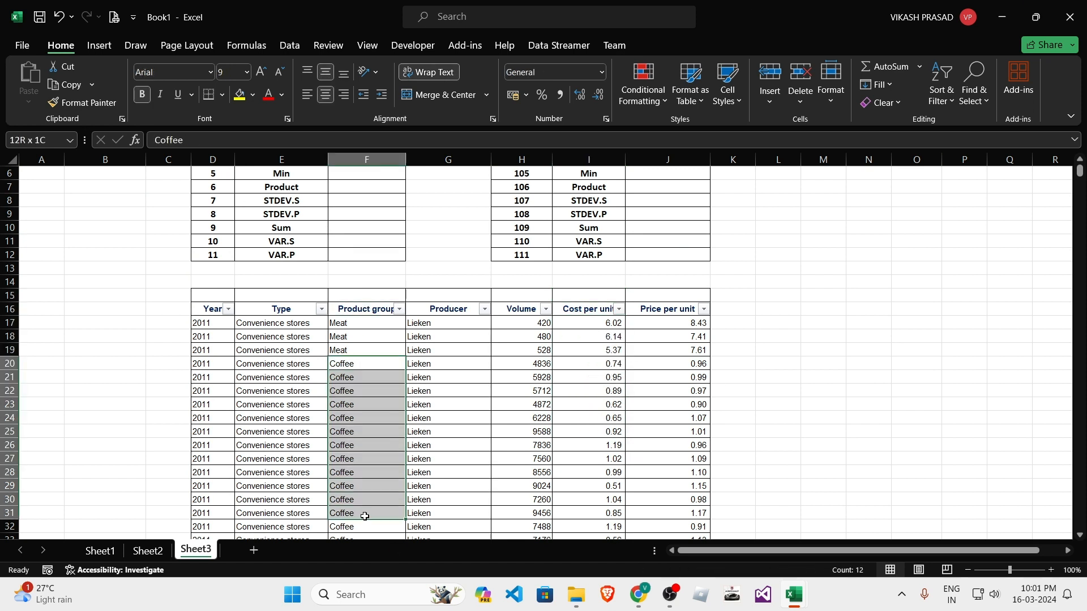
{"action": "left_click_drag", "start_coordinate": [365, 363], "coordinate": [365, 472]}
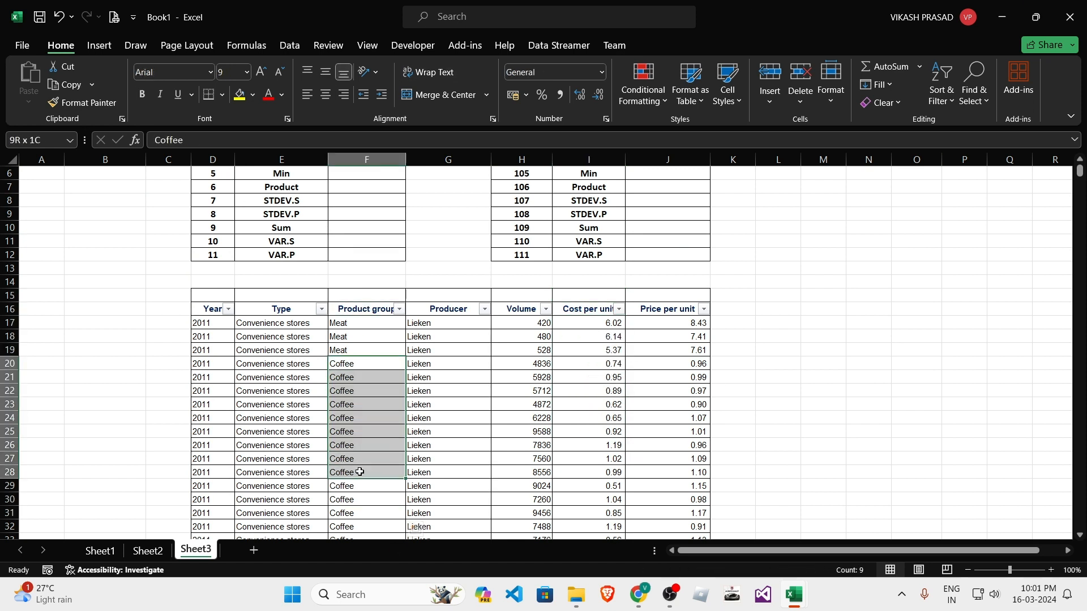
{"action": "left_click", "coordinate": [599, 335]}
{"action": "left_click", "coordinate": [601, 366]}
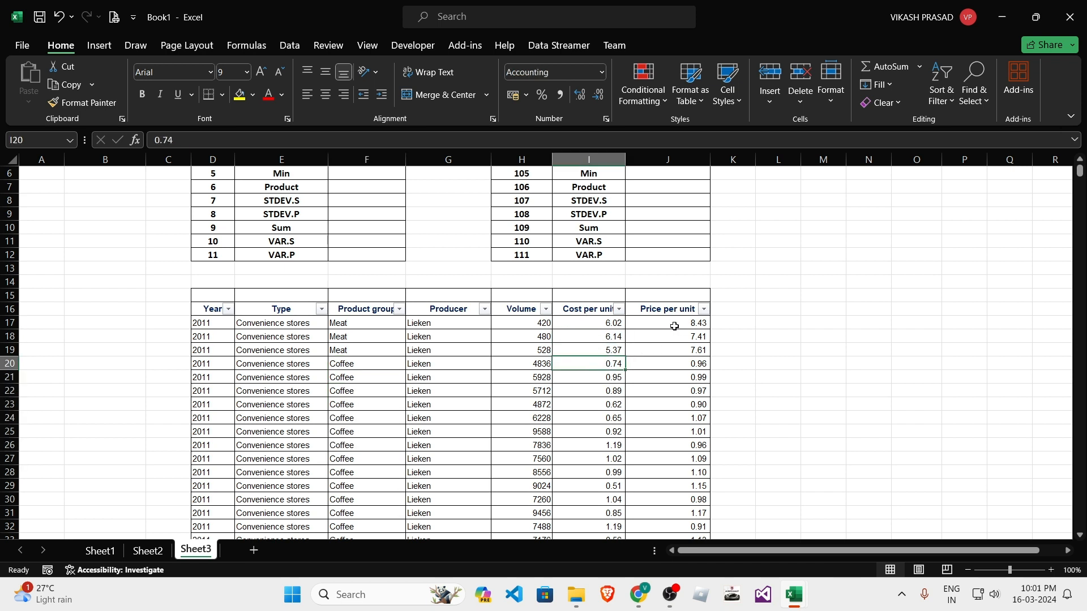
{"action": "left_click_drag", "start_coordinate": [683, 352], "coordinate": [683, 460]}
{"action": "left_click", "coordinate": [515, 353]}
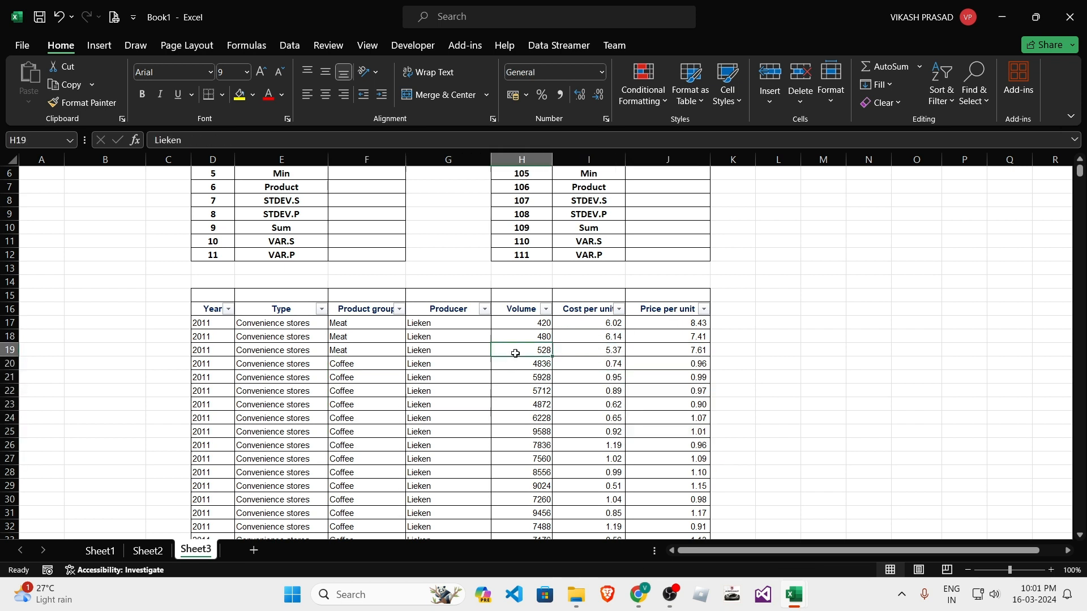
{"action": "left_click_drag", "start_coordinate": [515, 353], "coordinate": [518, 473]}
{"action": "left_click", "coordinate": [614, 416]}
{"action": "left_click", "coordinate": [512, 392]}
{"action": "left_click", "coordinate": [362, 395]}
{"action": "left_click_drag", "start_coordinate": [511, 353], "coordinate": [522, 490]}
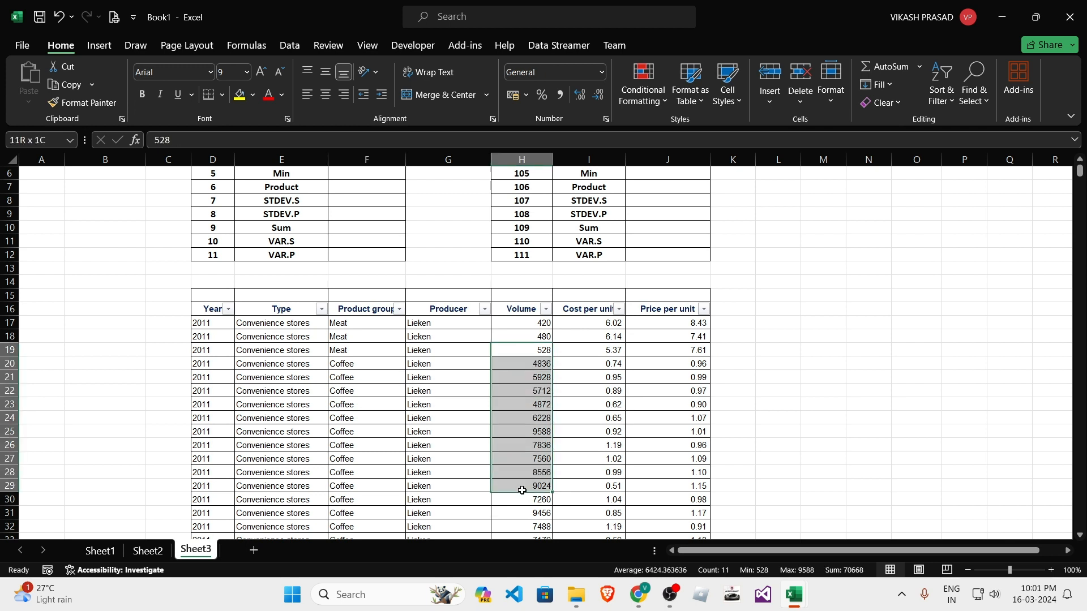
{"action": "left_click", "coordinate": [528, 364]}
{"action": "left_click_drag", "start_coordinate": [347, 366], "coordinate": [347, 495]}
{"action": "left_click", "coordinate": [435, 432]}
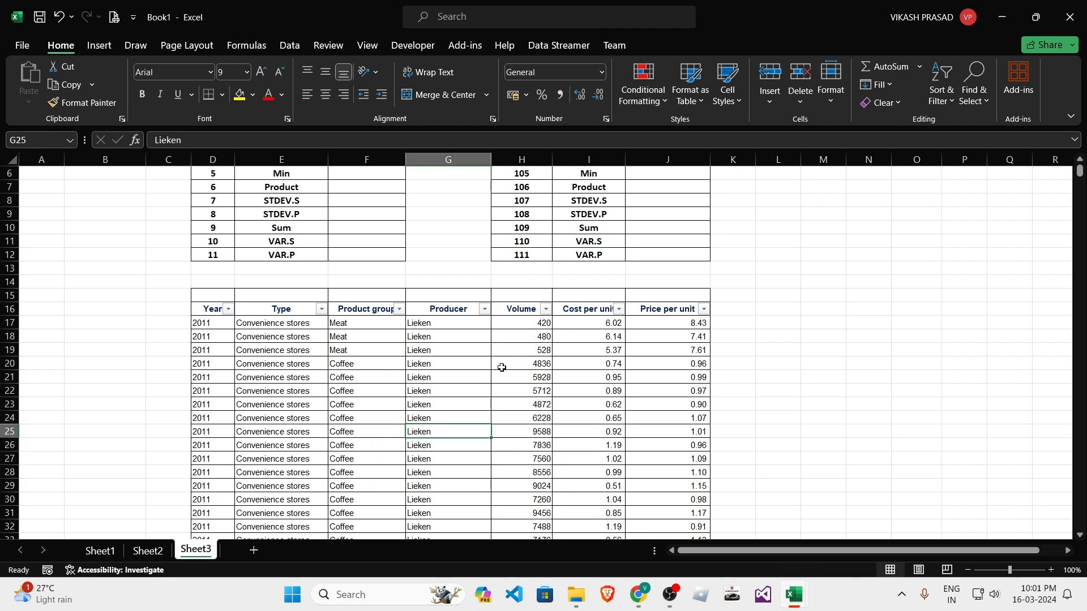
Enter =SUM(H17:H15134) in cell H15 above the Volume header to total the whole Volume column.
{"action": "left_click", "coordinate": [508, 299]}
{"action": "left_click", "coordinate": [515, 309]}
{"action": "left_click", "coordinate": [520, 295]}
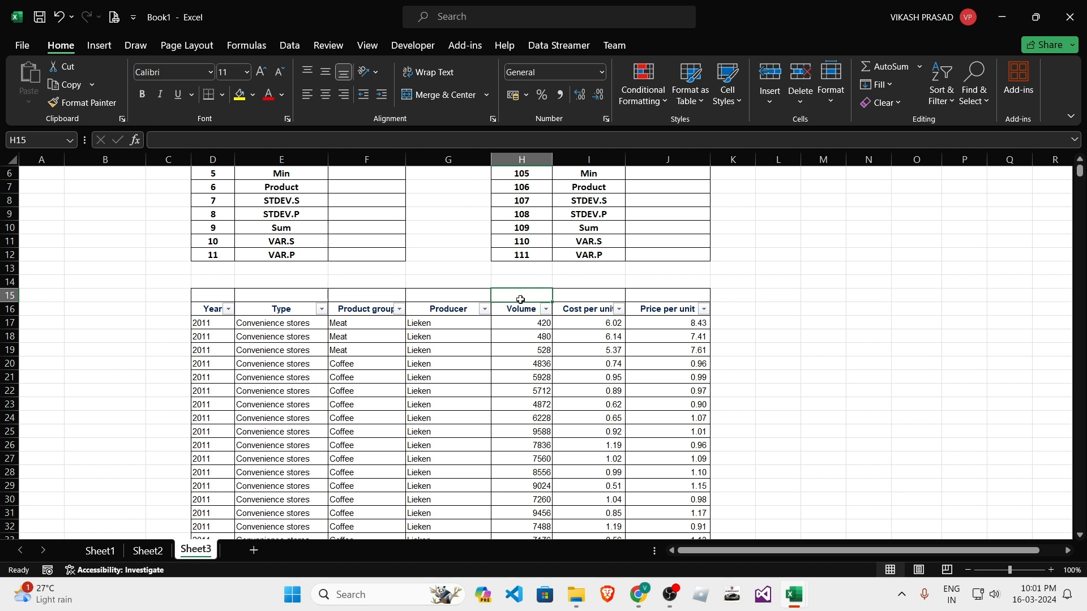
{"action": "type", "text": "=sum"}
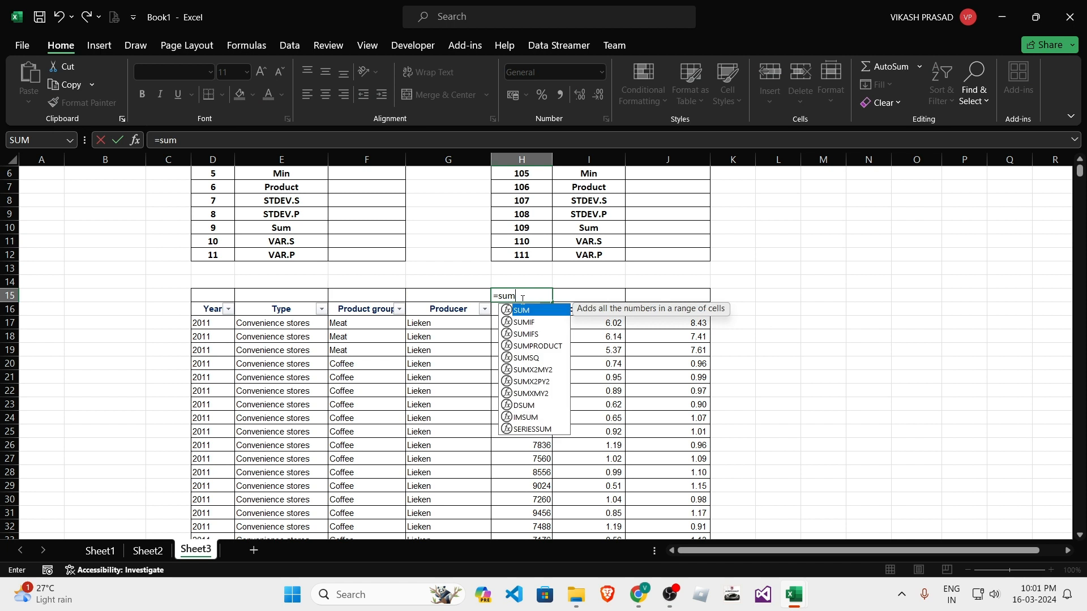
{"action": "key", "text": "Tab"}
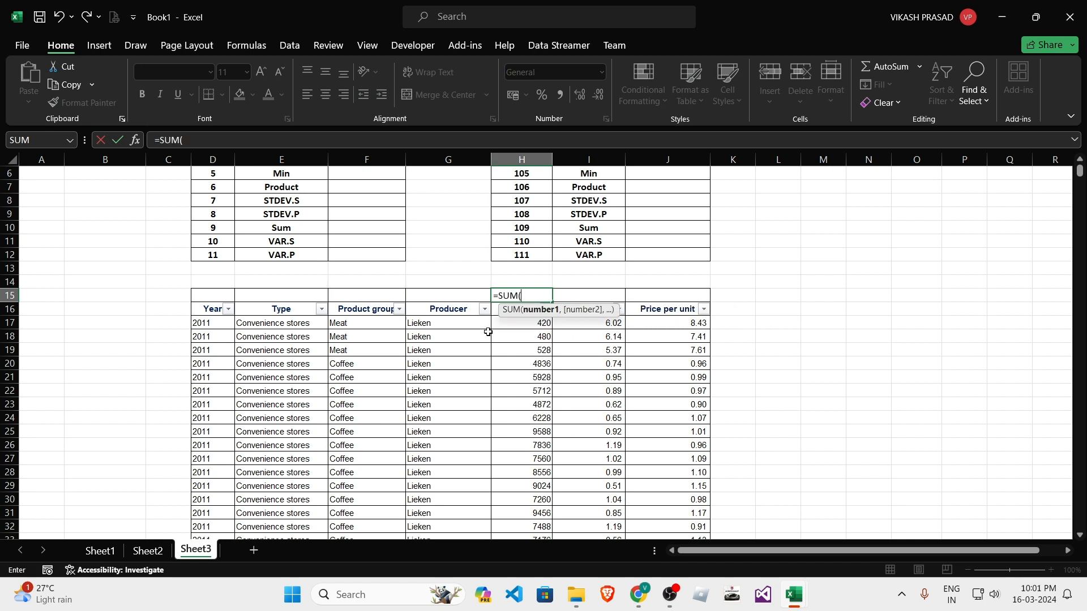
{"action": "key", "text": "Down"}
{"action": "key", "text": "Down"}
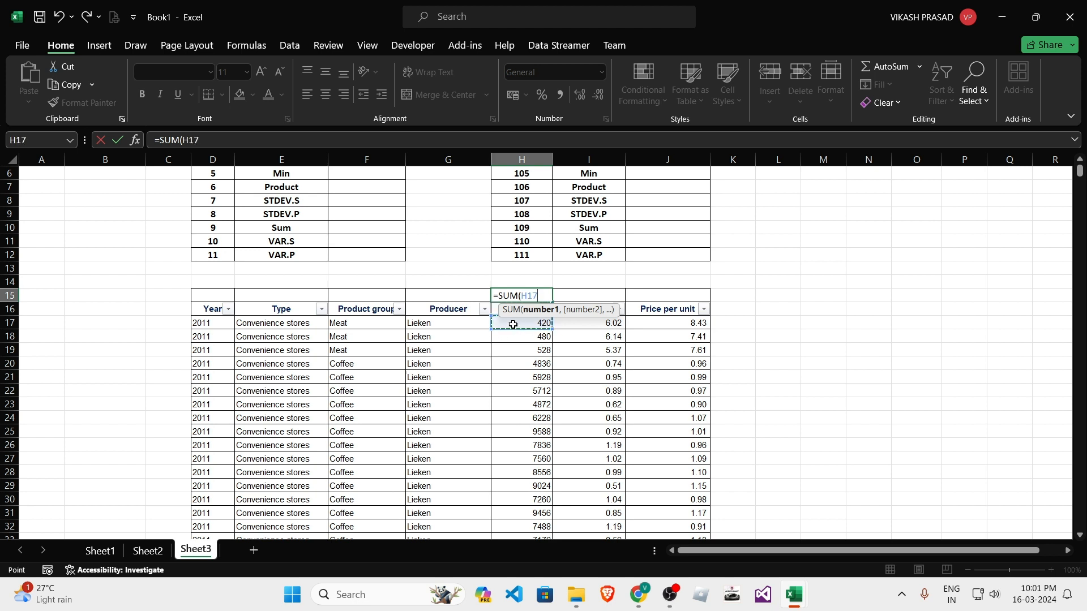
{"action": "key", "text": "ctrl+shift+Down"}
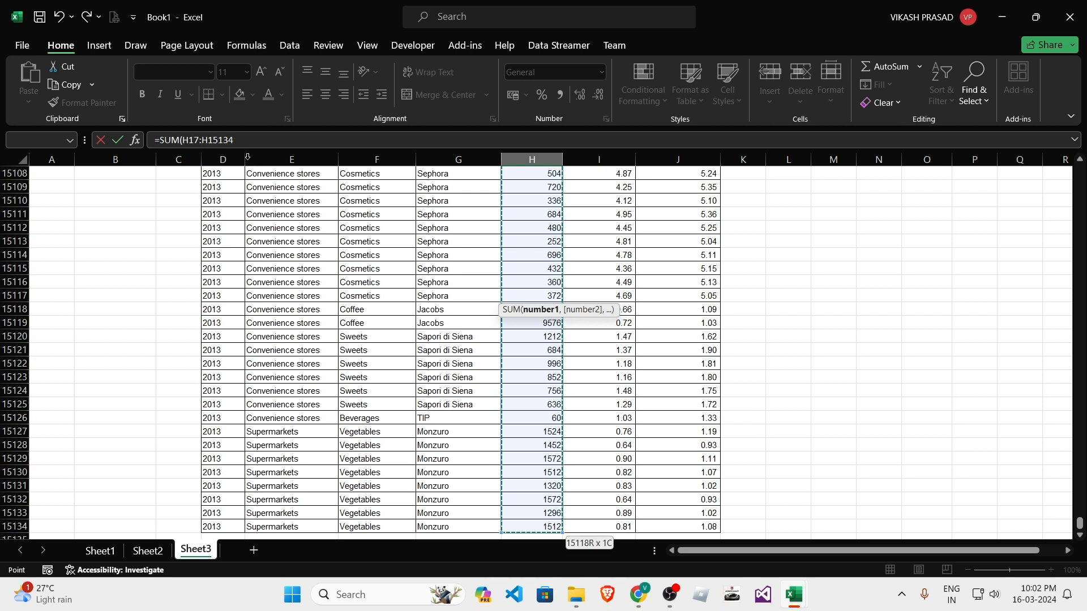
{"action": "scroll", "coordinate": [581, 530], "scroll_direction": "down", "scroll_amount": 2}
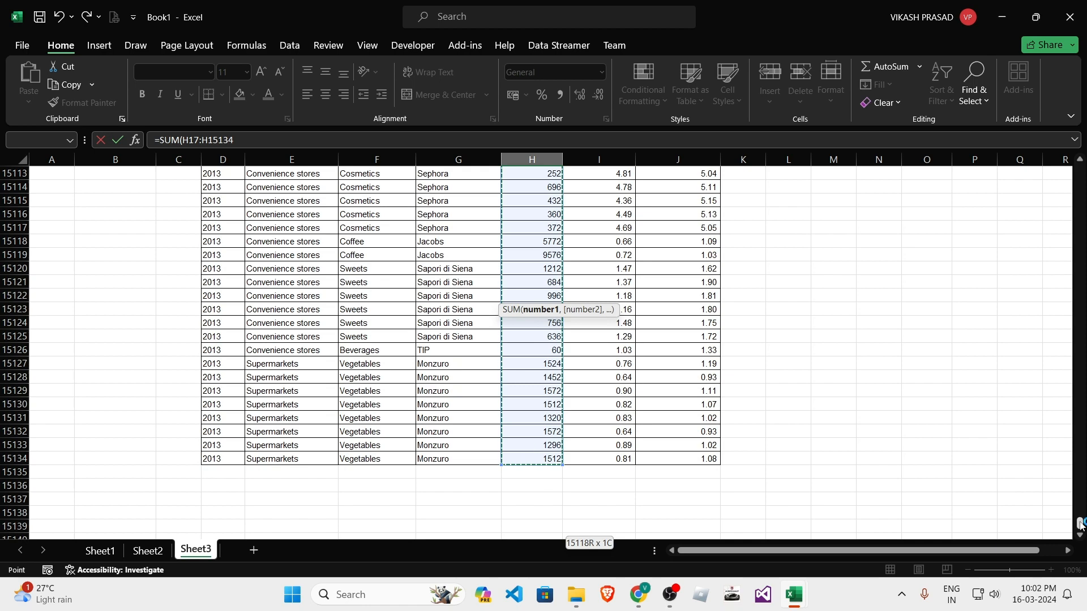
{"action": "left_click_drag", "start_coordinate": [1080, 524], "coordinate": [1079, 170]}
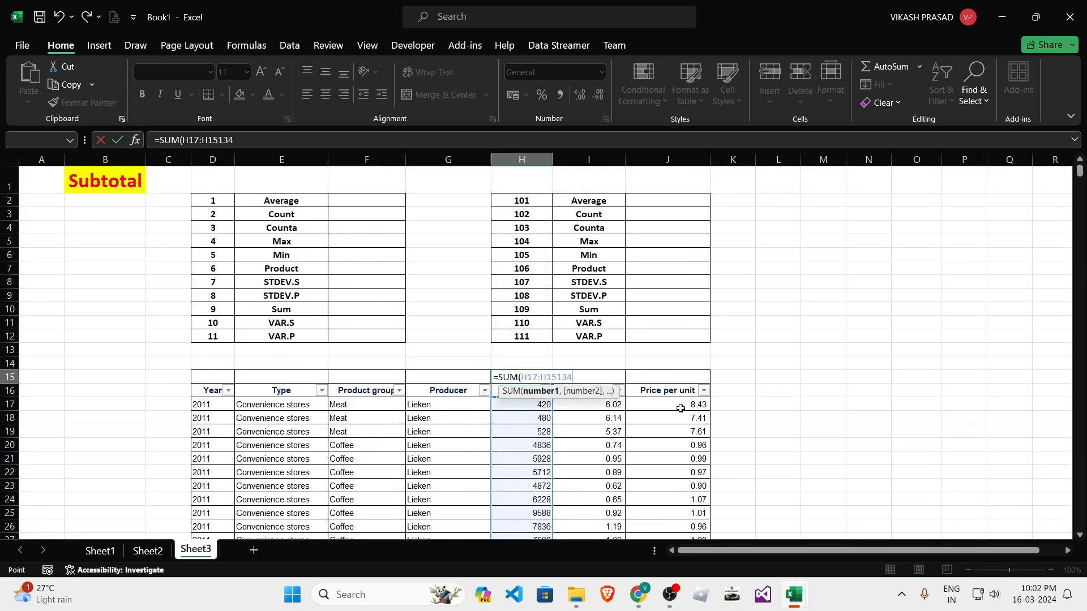
{"action": "type", "text": ")"}
{"action": "key", "text": "Return"}
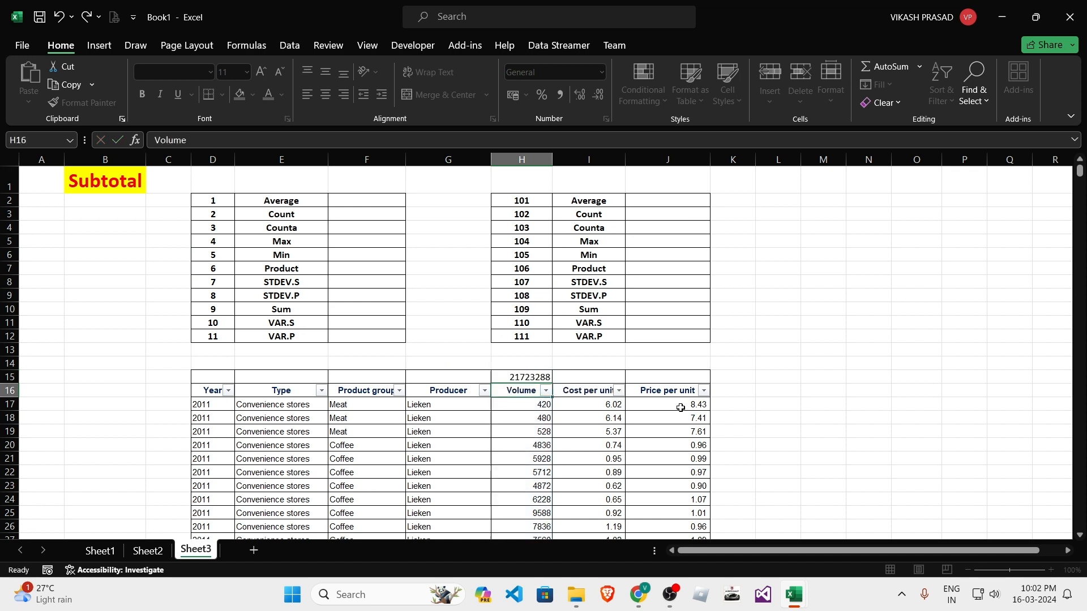
{"action": "key", "text": "Up"}
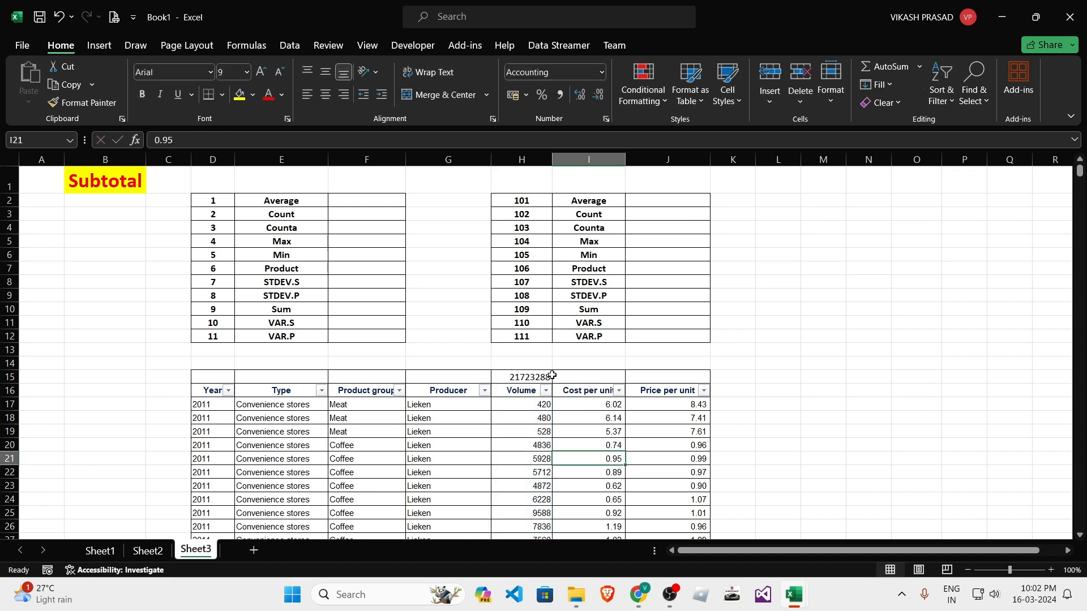
Select all Volume values from H17 down to H15134 and compare their sum with the total in H15.
{"action": "left_click", "coordinate": [540, 406]}
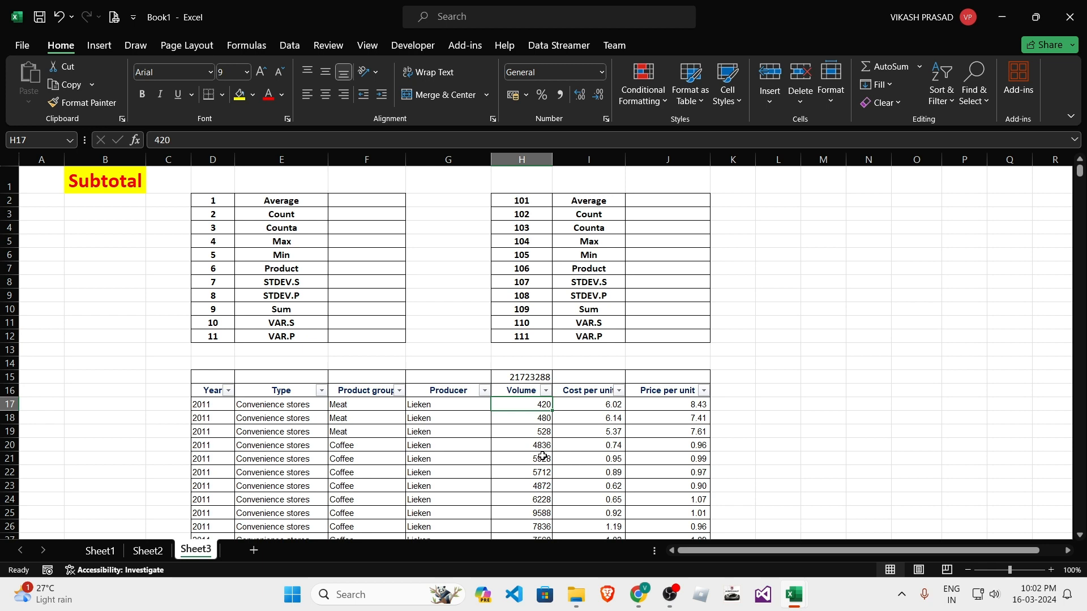
{"action": "key", "text": "ctrl+shift+Down"}
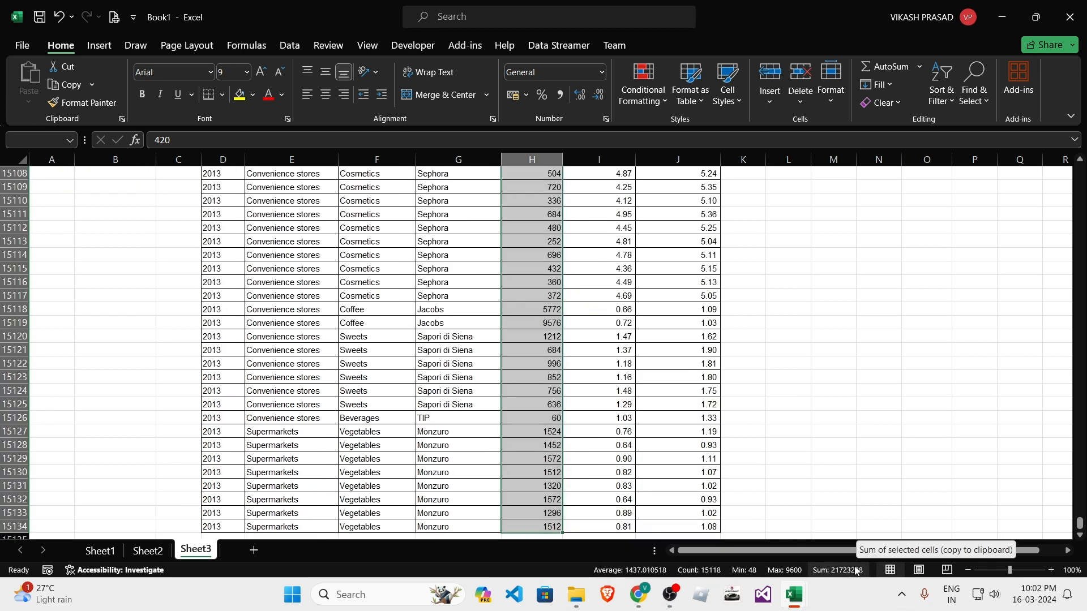
{"action": "key", "text": "Up"}
{"action": "scroll", "coordinate": [830, 512], "scroll_direction": "up", "scroll_amount": 3}
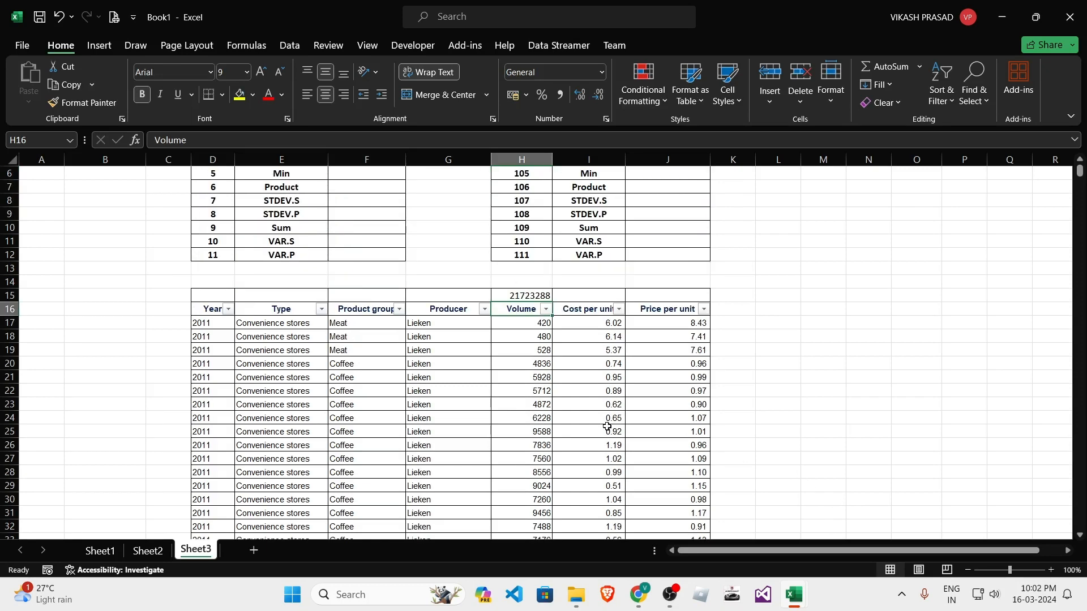
Apply the Accounting number format to the Volume total in H15.
{"action": "left_click", "coordinate": [536, 295]}
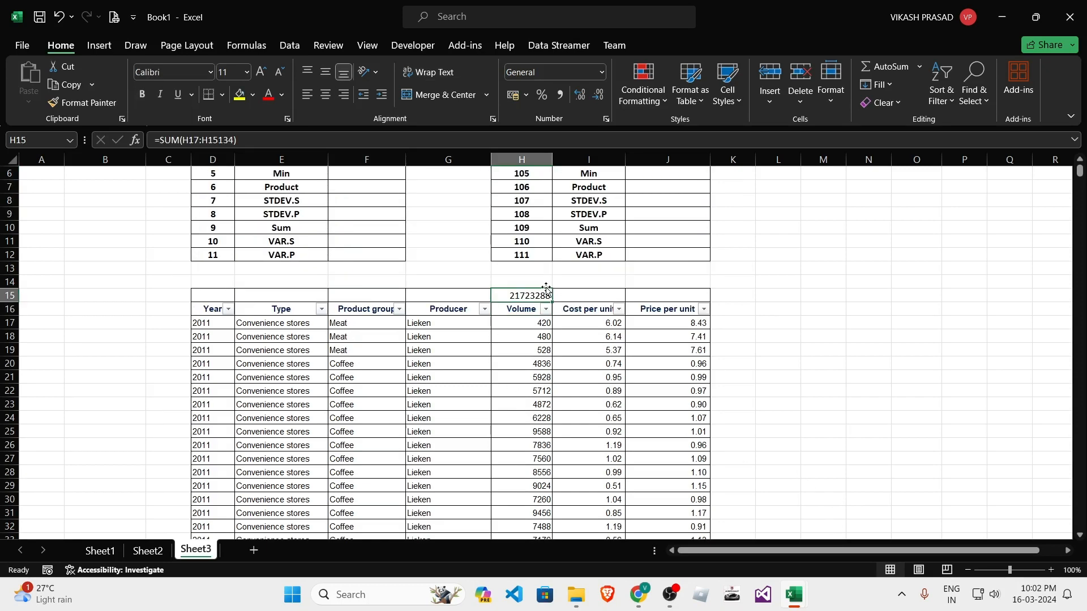
{"action": "left_click", "coordinate": [601, 72]}
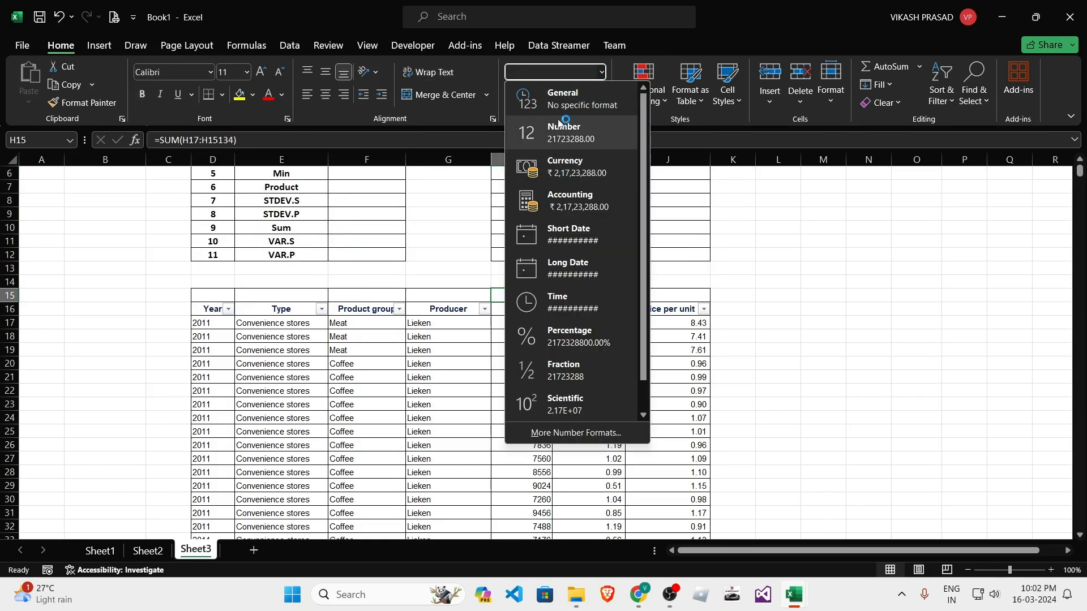
{"action": "left_click", "coordinate": [578, 129]}
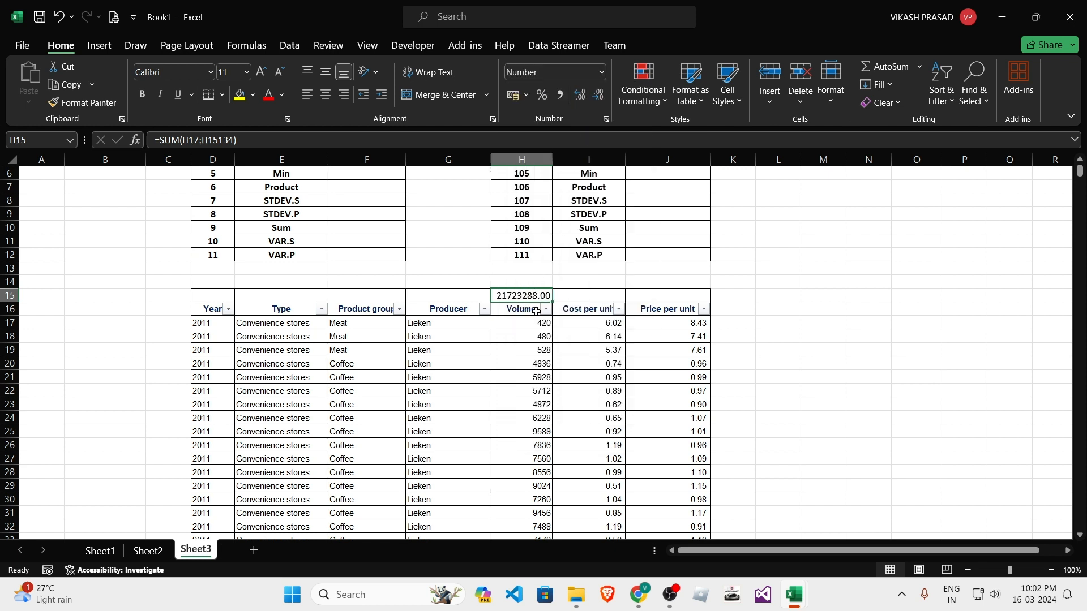
{"action": "left_click", "coordinate": [601, 72]}
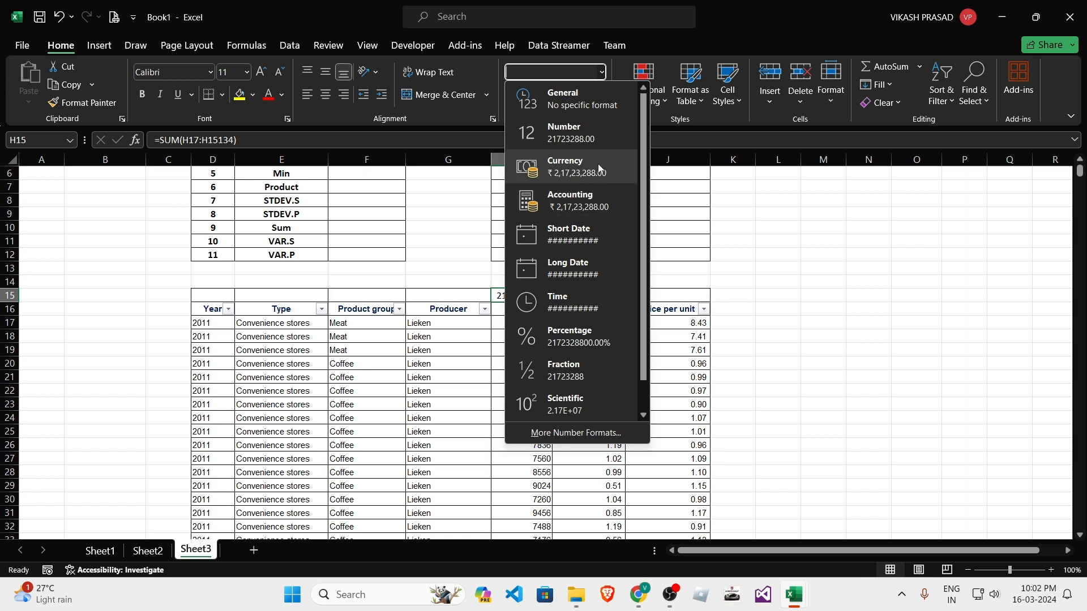
{"action": "left_click", "coordinate": [593, 209]}
{"action": "left_click", "coordinate": [563, 350]}
{"action": "left_click", "coordinate": [521, 298]}
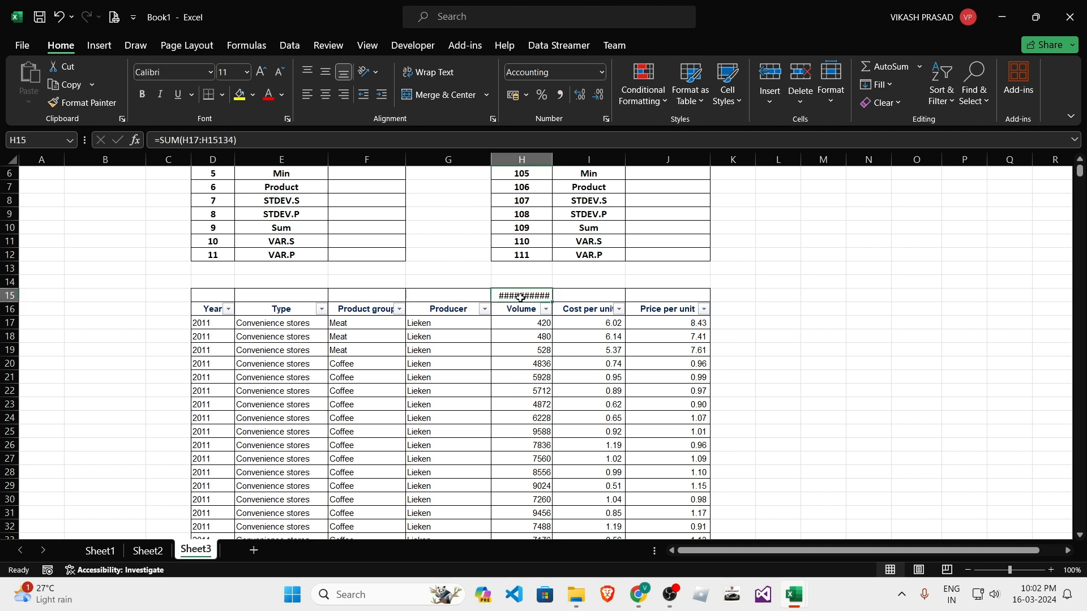
Check which range the SUM formula in H15 references, keeping the formula as it is.
{"action": "left_click", "coordinate": [626, 402]}
{"action": "left_click", "coordinate": [522, 297]}
{"action": "key", "text": "F2"}
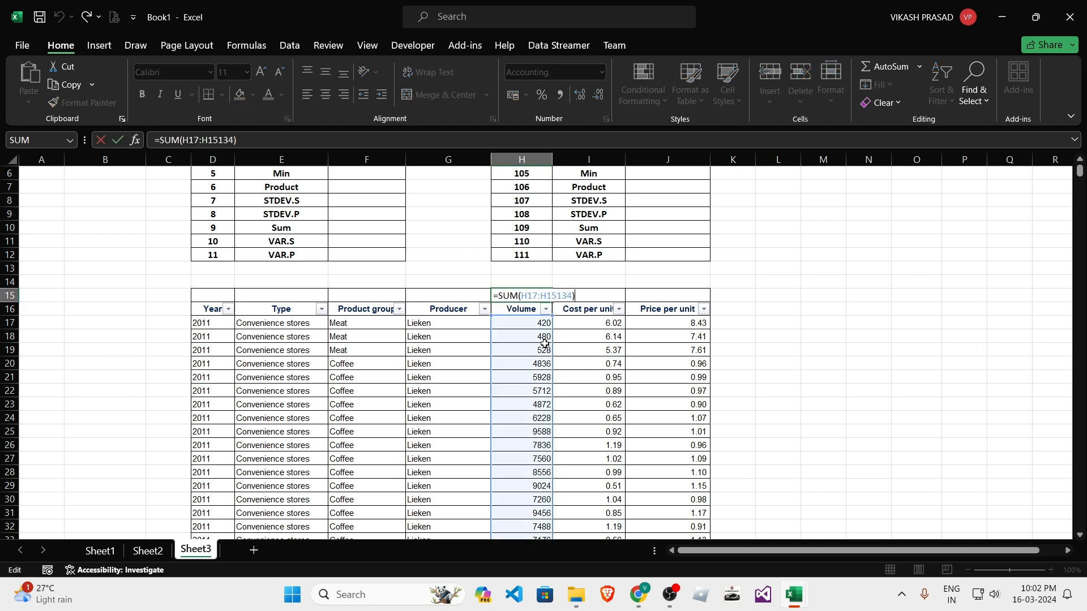
{"action": "key", "text": "ctrl+Return"}
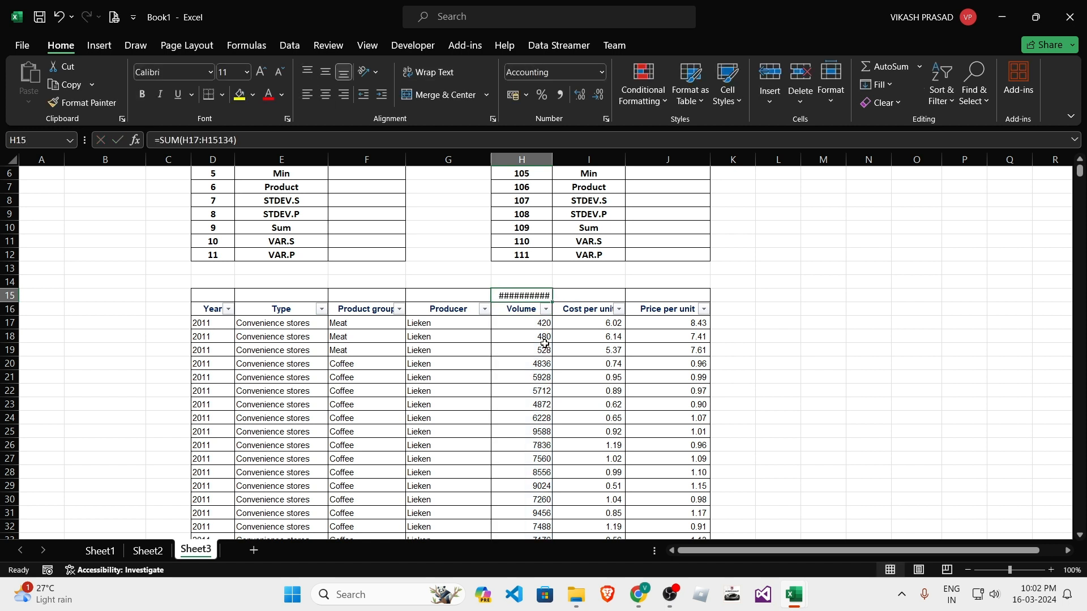
{"action": "left_click", "coordinate": [613, 365]}
{"action": "left_click", "coordinate": [537, 295]}
{"action": "key", "text": "alt"}
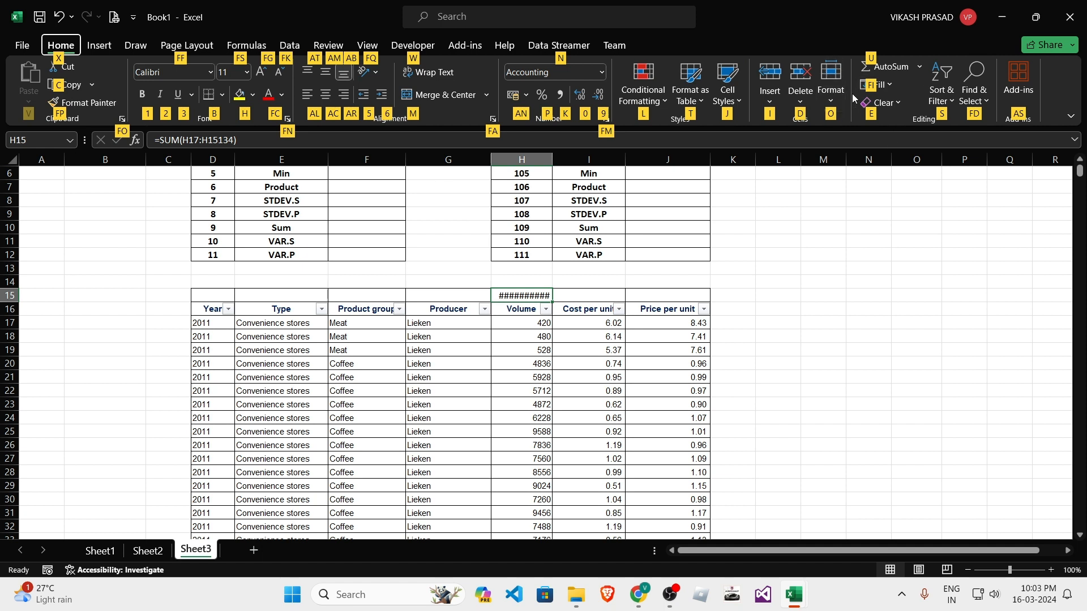
{"action": "left_click", "coordinate": [832, 102]}
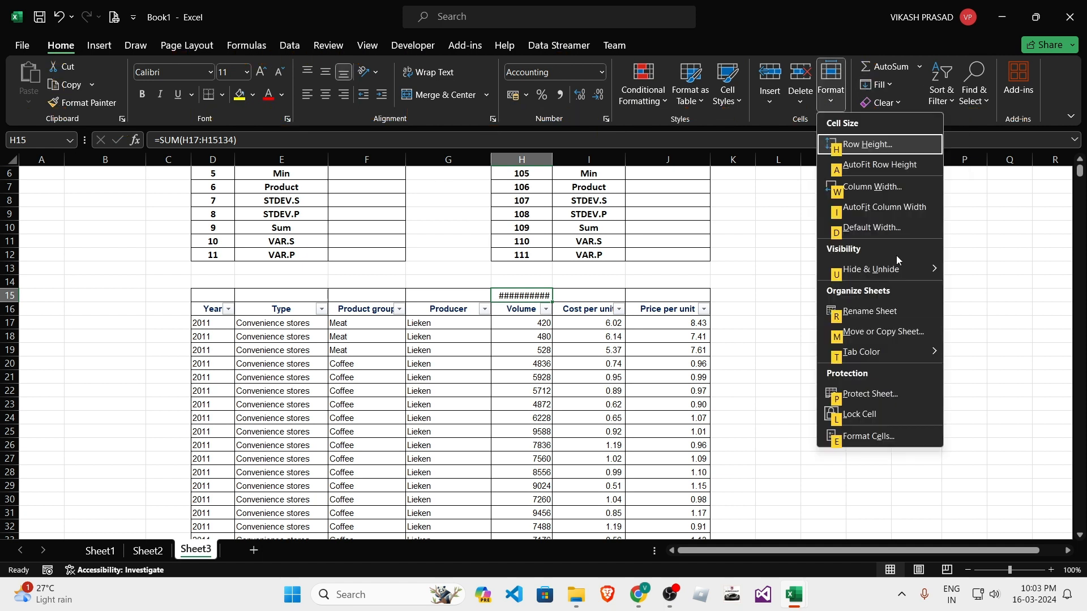
{"action": "mouse_move", "coordinate": [896, 268]}
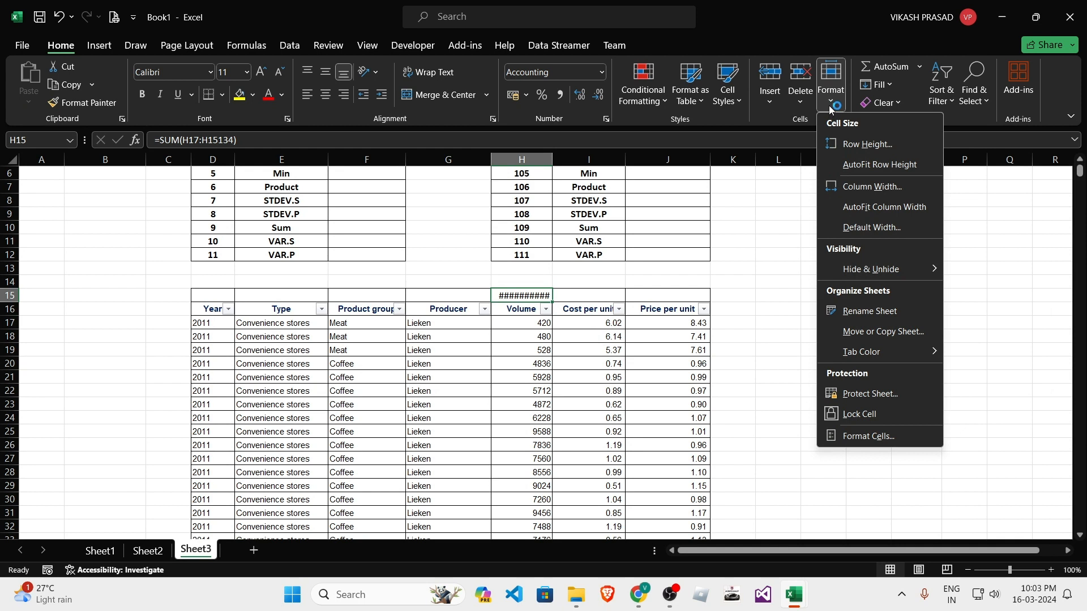
{"action": "left_click", "coordinate": [627, 300]}
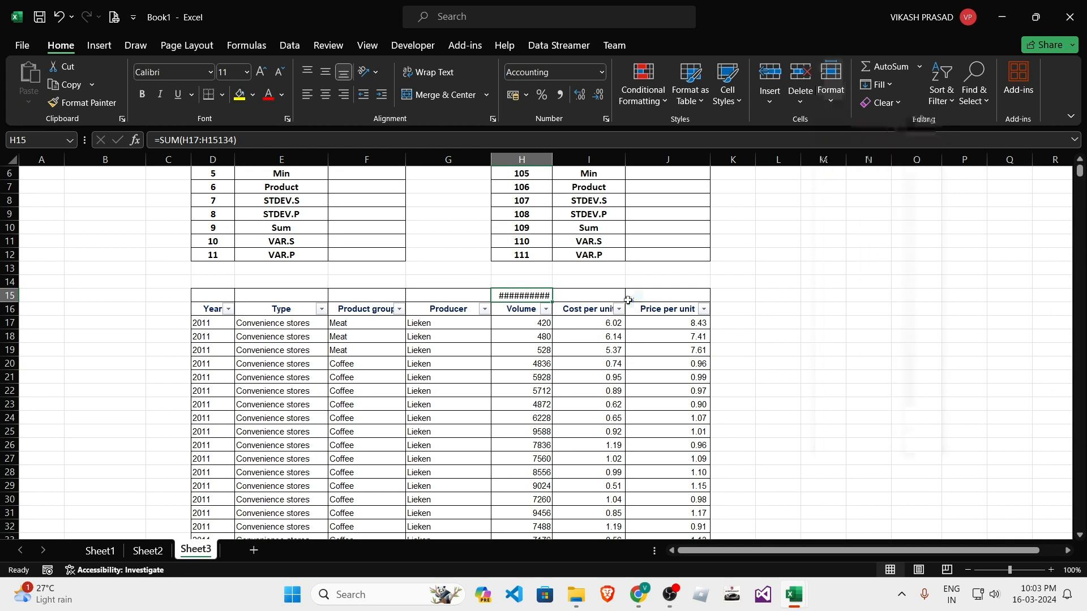
AutoFit the width of column H to the Volume total in H15.
{"action": "key", "text": "alt"}
{"action": "key", "text": "h"}
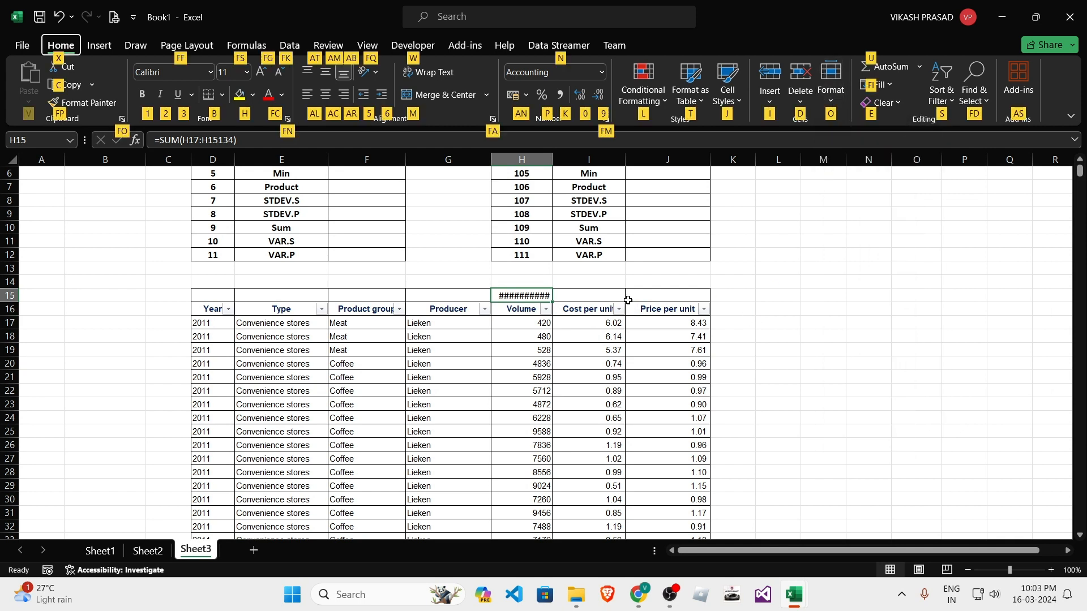
{"action": "key", "text": "o"}
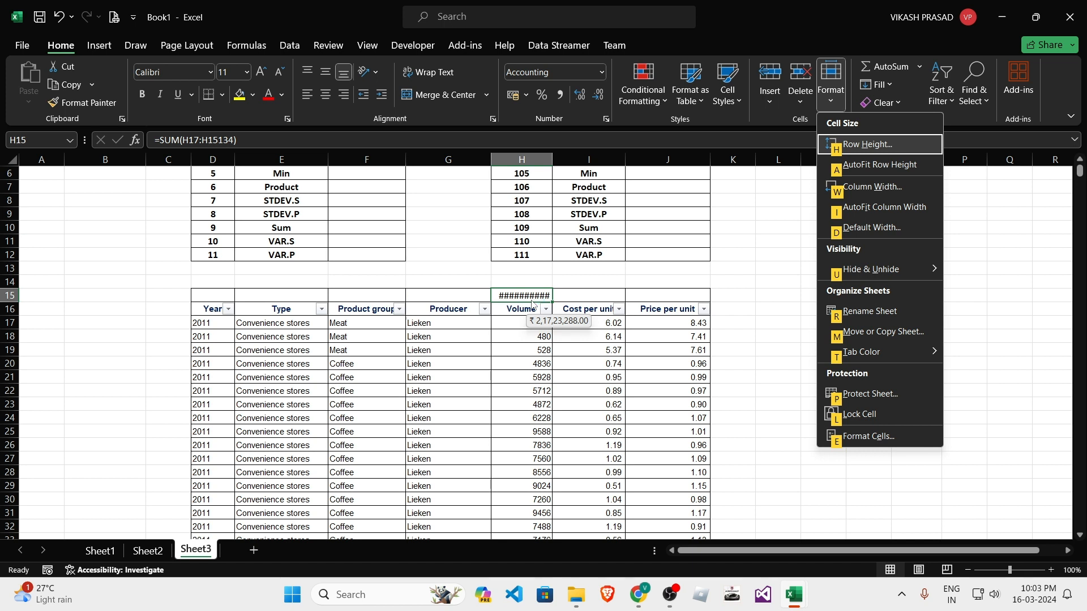
{"action": "key", "text": "i"}
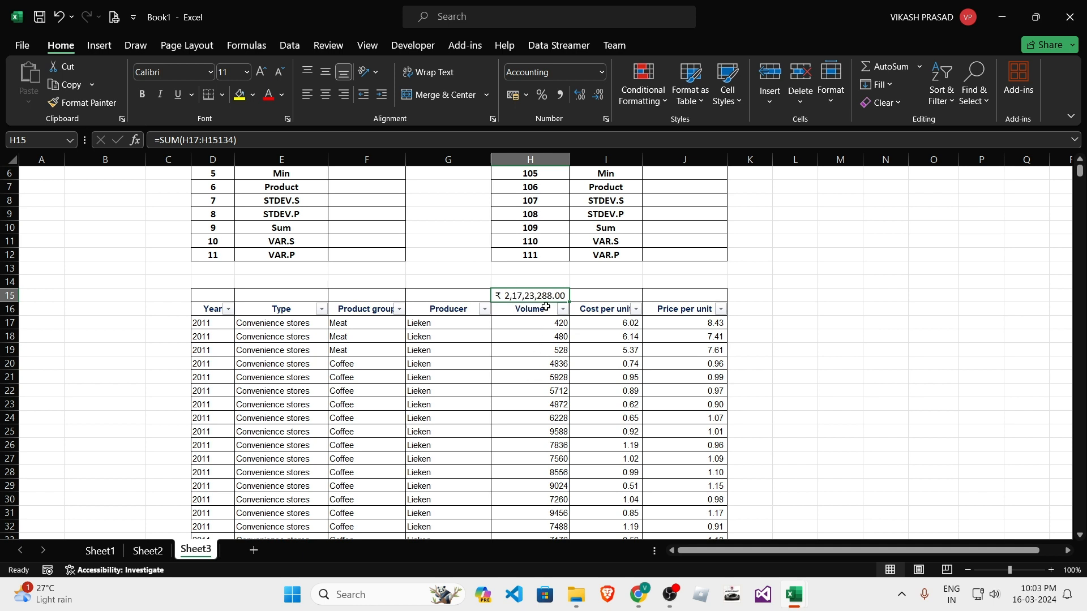
Reapply AutoFit Column Width to column H with cell H15 selected.
{"action": "key", "text": "alt"}
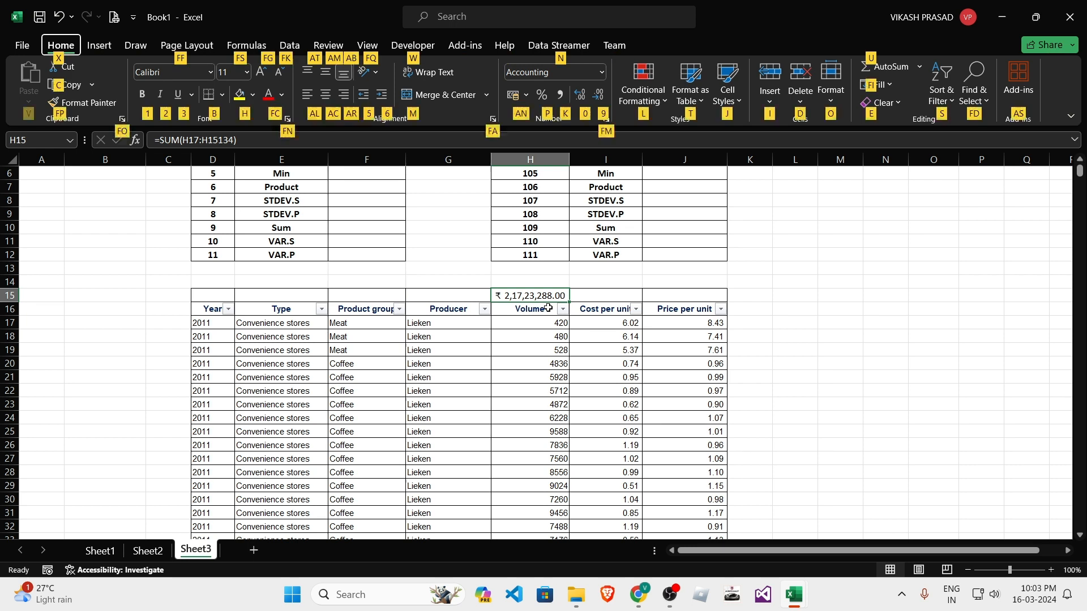
{"action": "key", "text": "alt"}
{"action": "key", "text": "alt"}
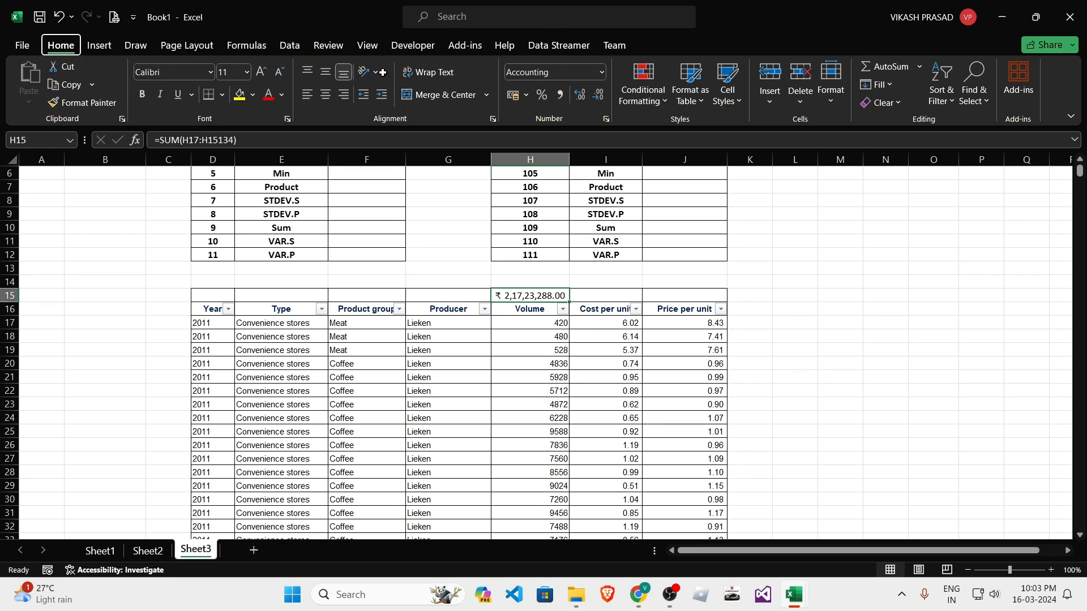
{"action": "key", "text": "alt"}
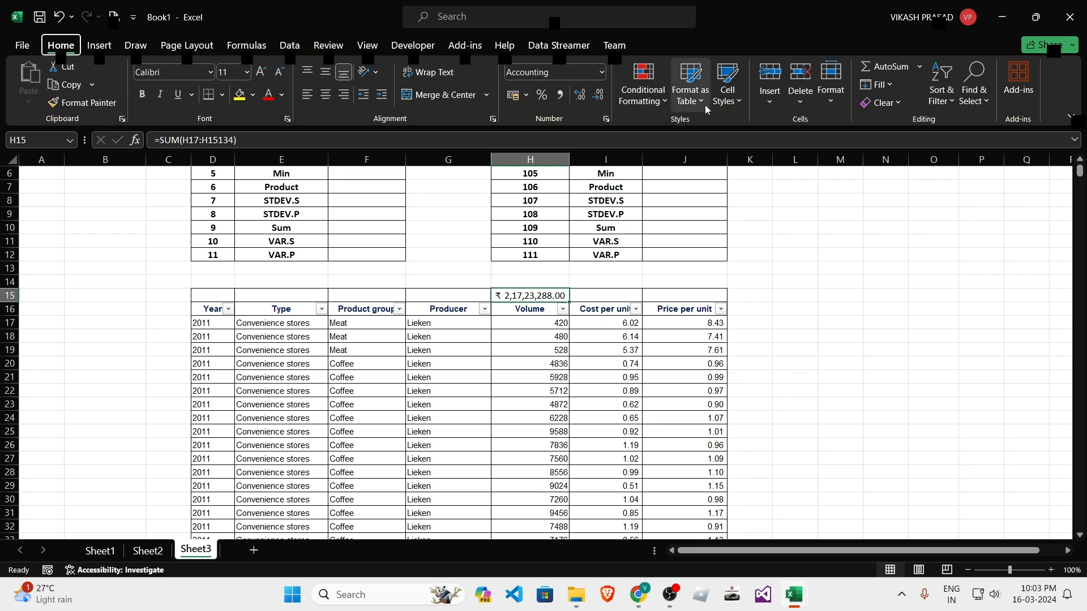
{"action": "key", "text": "alt"}
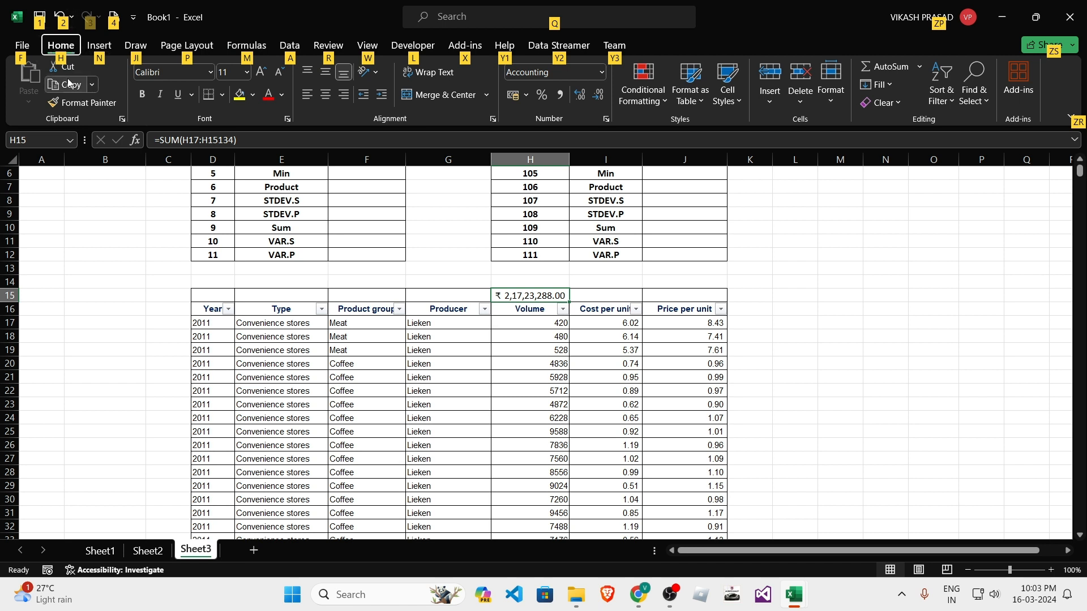
{"action": "key", "text": "h"}
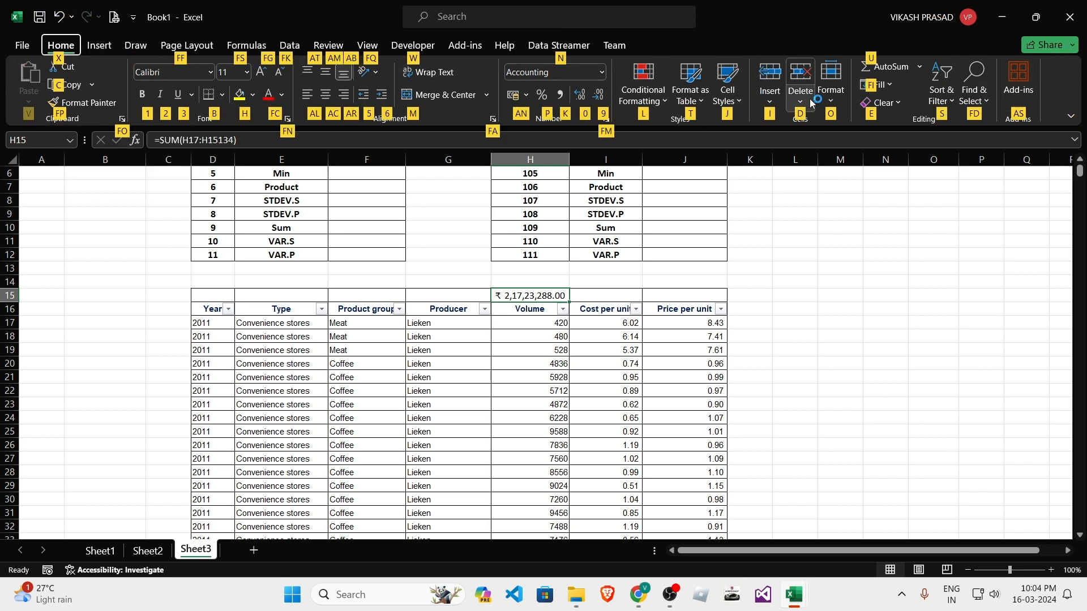
{"action": "key", "text": "o"}
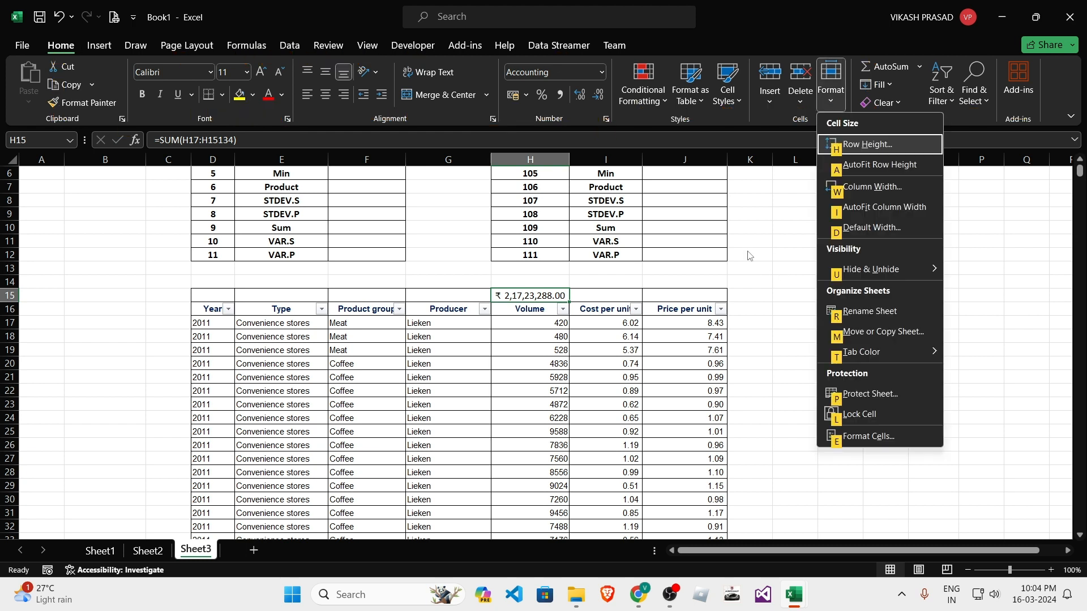
{"action": "left_click", "coordinate": [861, 212]}
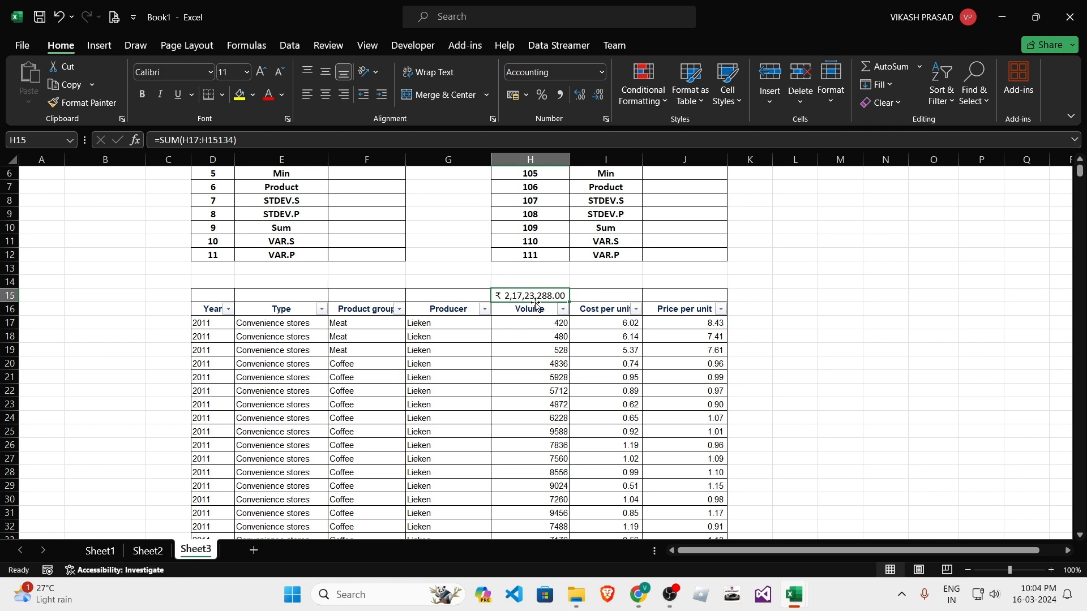
{"action": "left_click", "coordinate": [579, 337]}
{"action": "left_click", "coordinate": [524, 294]}
{"action": "left_click", "coordinate": [537, 350]}
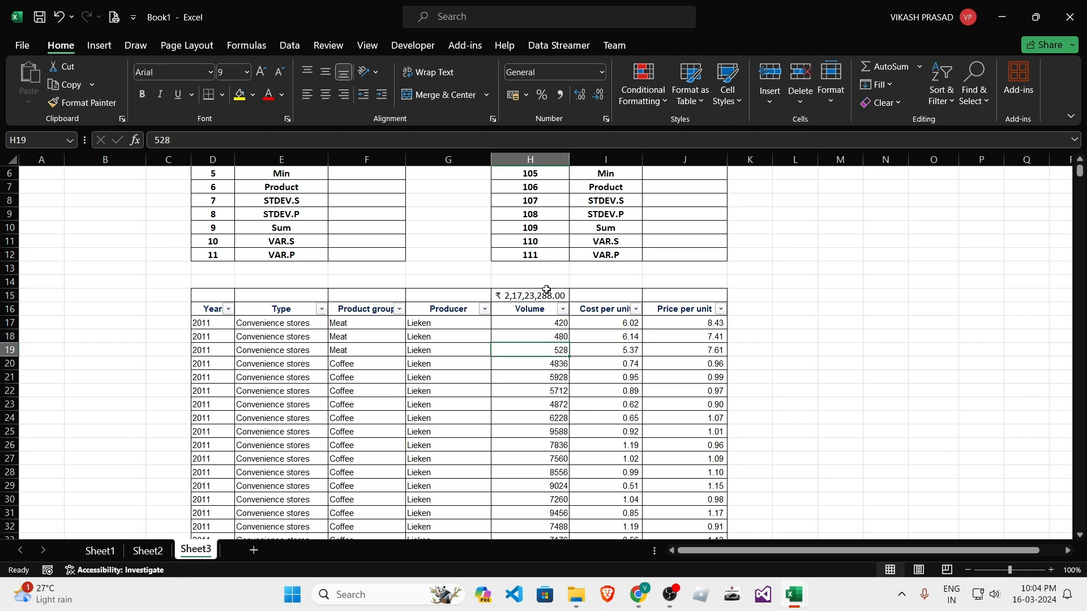
{"action": "left_click", "coordinate": [509, 295]}
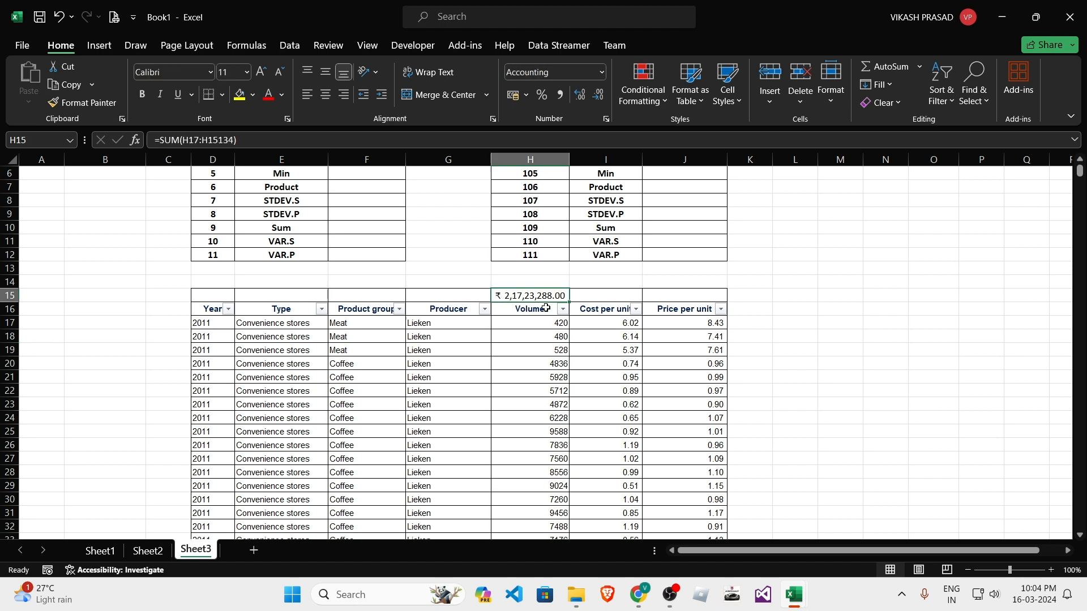
{"action": "left_click", "coordinate": [539, 375]}
{"action": "left_click", "coordinate": [540, 295]}
{"action": "left_click", "coordinate": [532, 322]}
{"action": "left_click", "coordinate": [529, 297]}
{"action": "left_click_drag", "start_coordinate": [555, 321], "coordinate": [573, 424]}
Change the number format of the Volume total in H15 to Number.
{"action": "left_click", "coordinate": [534, 295]}
{"action": "left_click", "coordinate": [604, 70]}
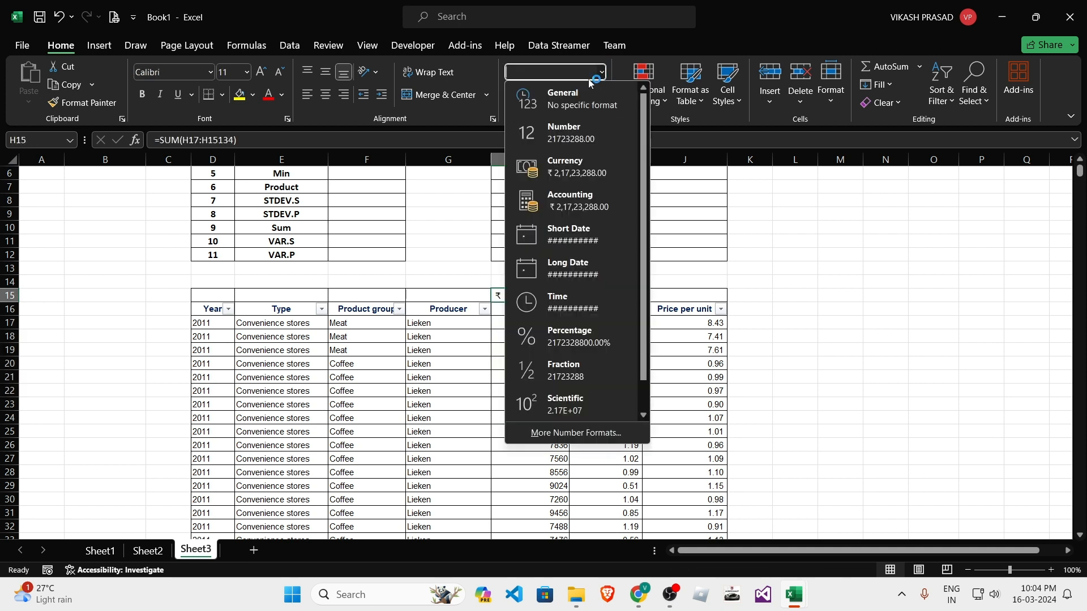
{"action": "left_click", "coordinate": [560, 130]}
{"action": "left_click", "coordinate": [536, 345]}
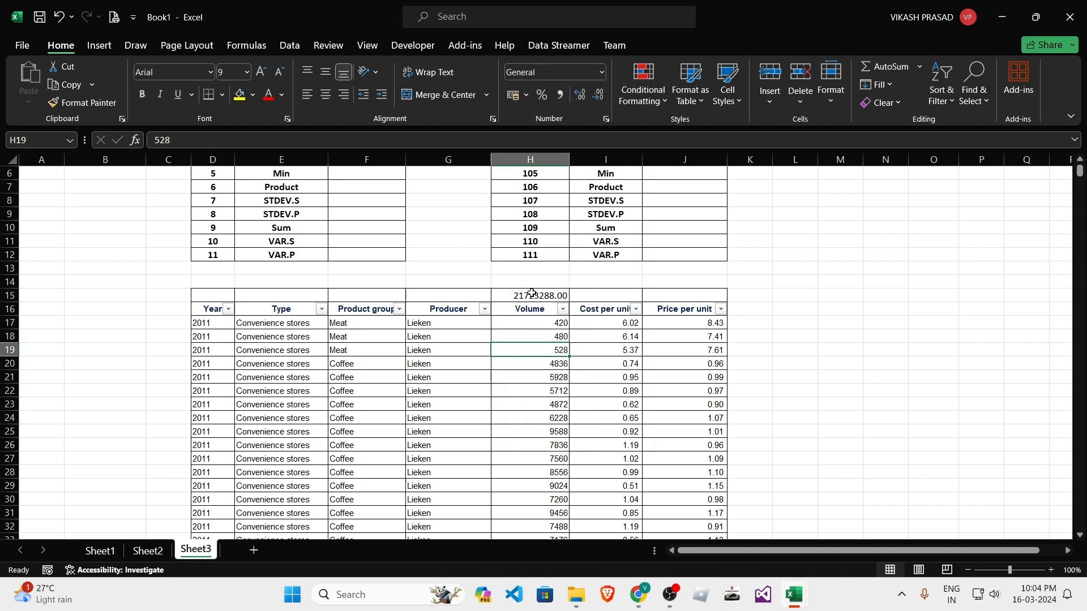
{"action": "left_click", "coordinate": [538, 362]}
{"action": "left_click", "coordinate": [531, 319]}
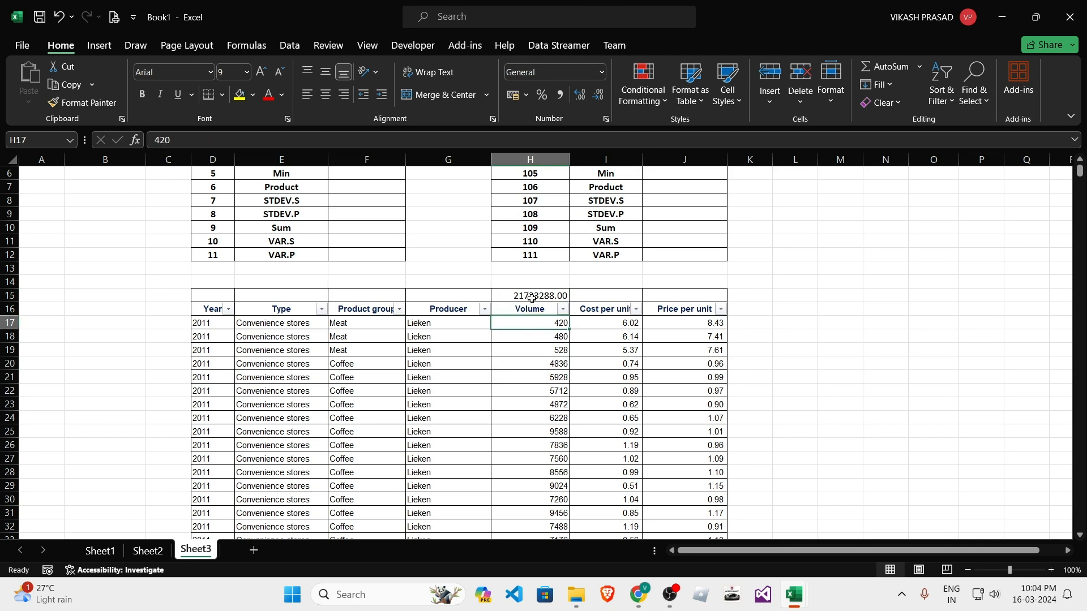
{"action": "left_click", "coordinate": [533, 295]}
{"action": "left_click", "coordinate": [538, 364]}
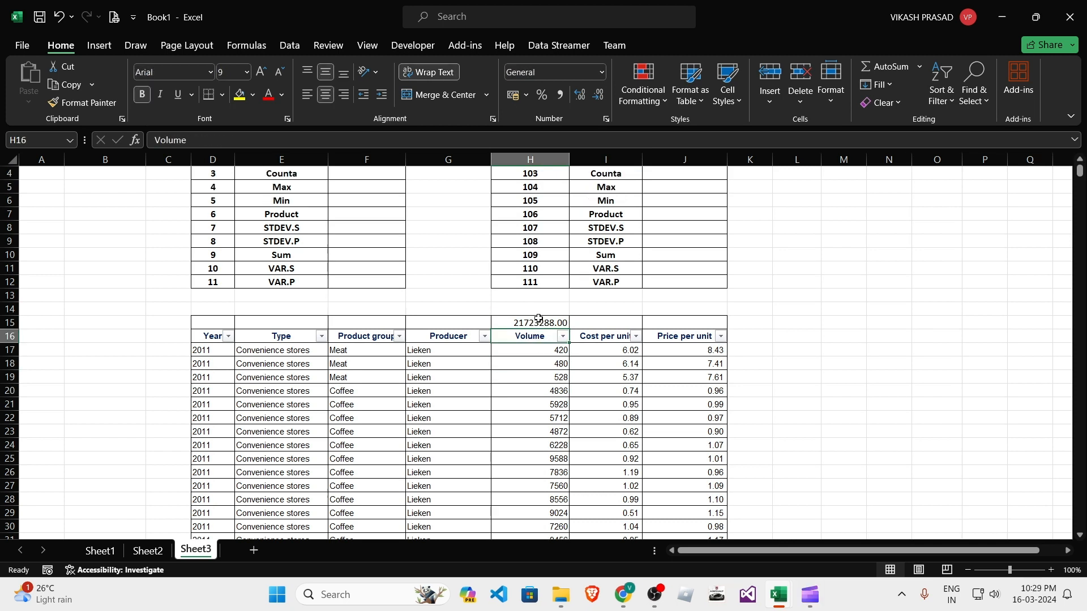
{"action": "left_click", "coordinate": [537, 349]}
{"action": "left_click", "coordinate": [538, 323]}
{"action": "left_click", "coordinate": [538, 363]}
{"action": "left_click", "coordinate": [540, 325]}
{"action": "scroll", "coordinate": [539, 330], "scroll_direction": "up", "scroll_amount": 1}
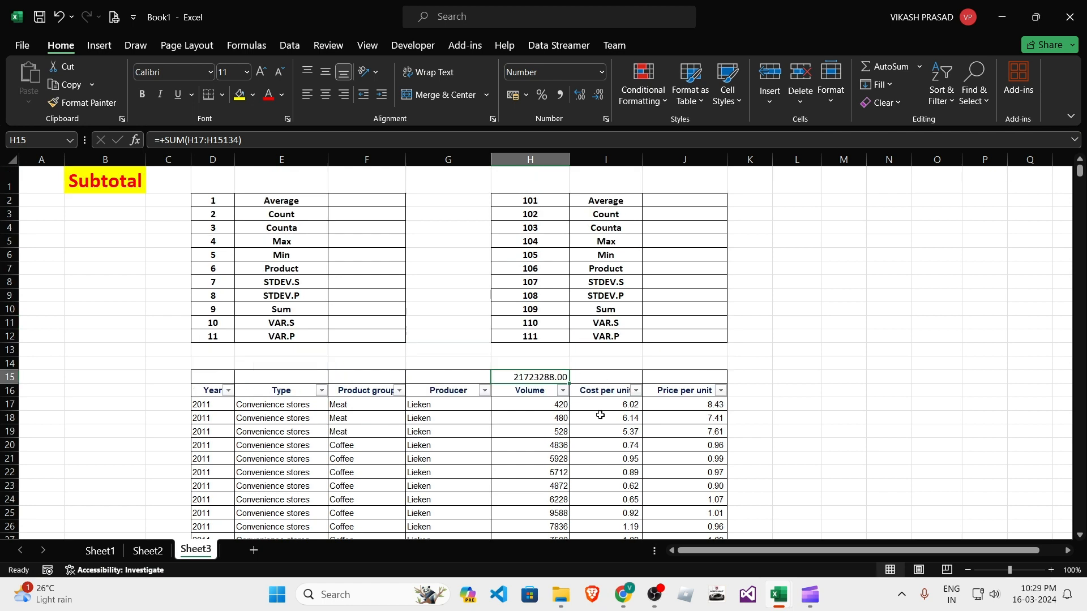
{"action": "left_click", "coordinate": [600, 415]}
{"action": "left_click", "coordinate": [525, 372]}
{"action": "left_click", "coordinate": [560, 435]}
{"action": "left_click", "coordinate": [542, 374]}
{"action": "left_click", "coordinate": [539, 428]}
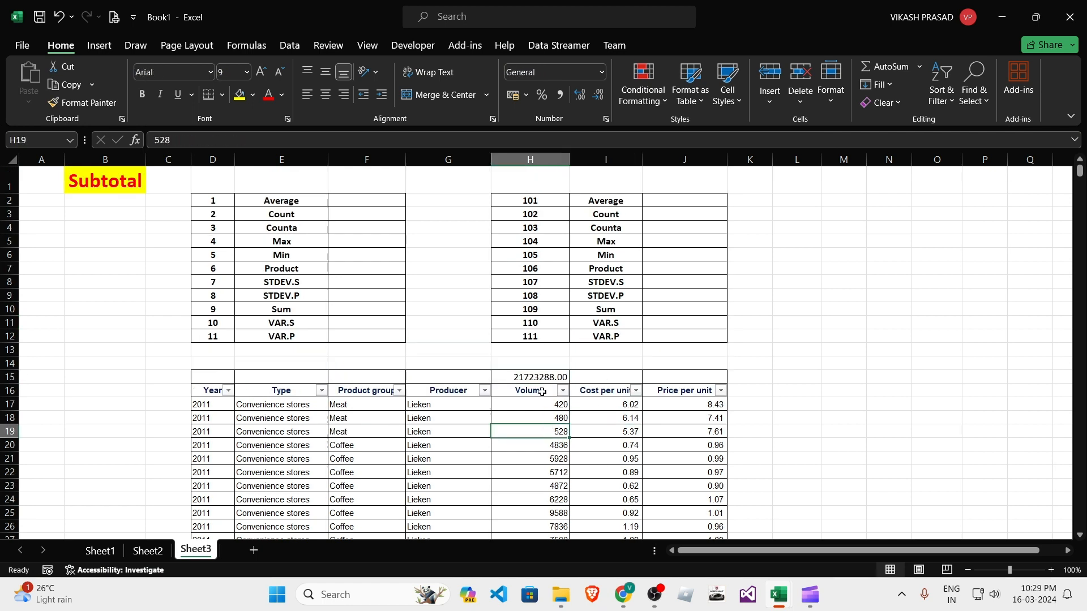
{"action": "left_click", "coordinate": [536, 372]}
Select all Volume values from H17 down to the last record to view their total, and return to H15.
{"action": "left_click", "coordinate": [543, 403]}
{"action": "key", "text": "ctrl+shift+Down"}
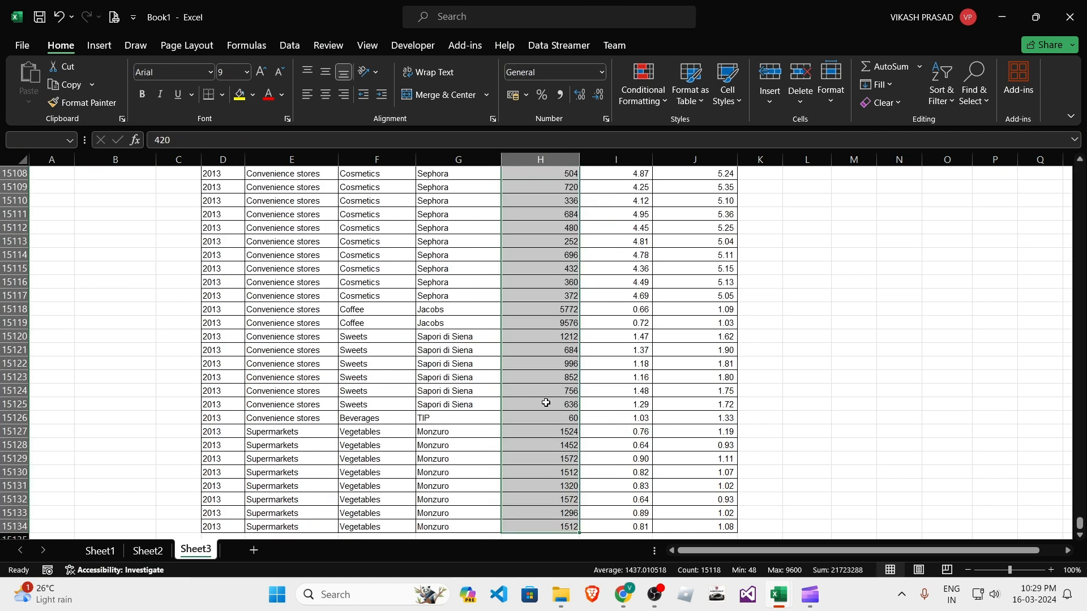
{"action": "key", "text": "ctrl+shift+Up"}
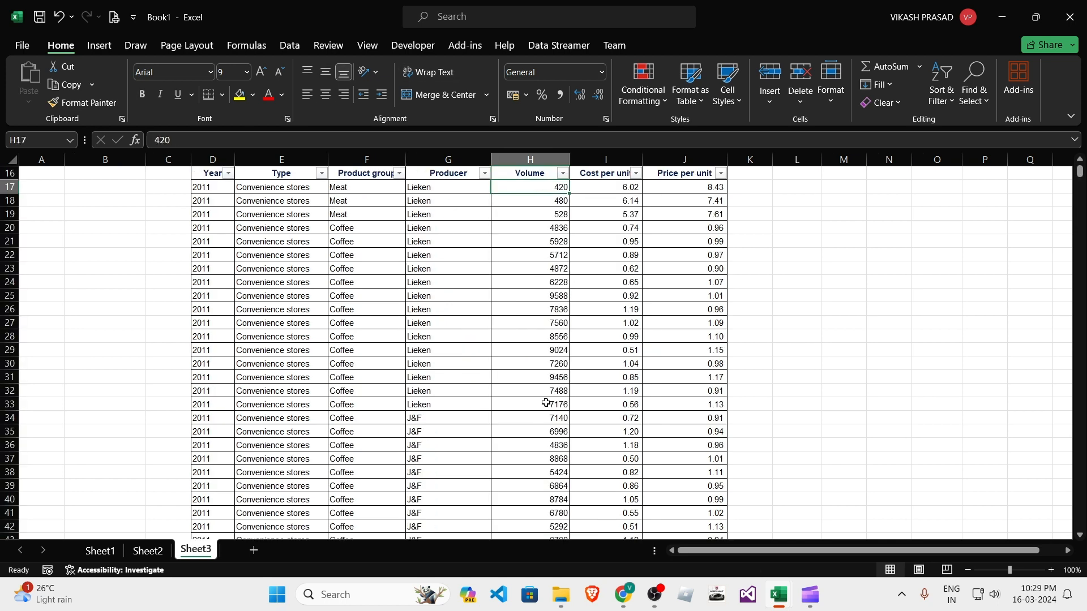
{"action": "key", "text": "ctrl+Up"}
{"action": "scroll", "coordinate": [547, 403], "scroll_direction": "up", "scroll_amount": 5}
{"action": "left_click", "coordinate": [563, 391]}
{"action": "left_click", "coordinate": [712, 389]}
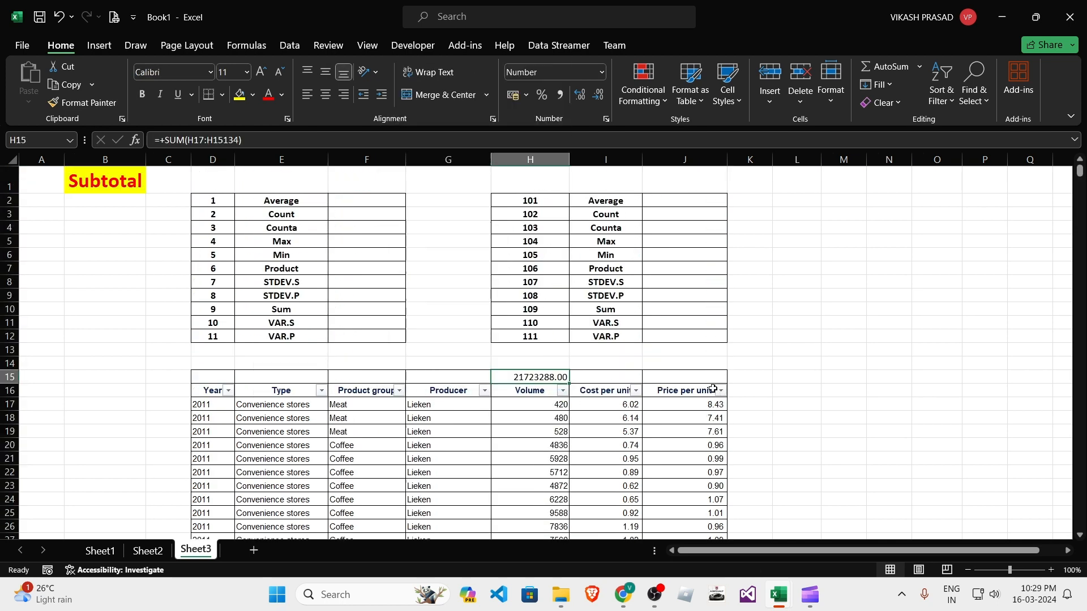
{"action": "left_click", "coordinate": [330, 445]}
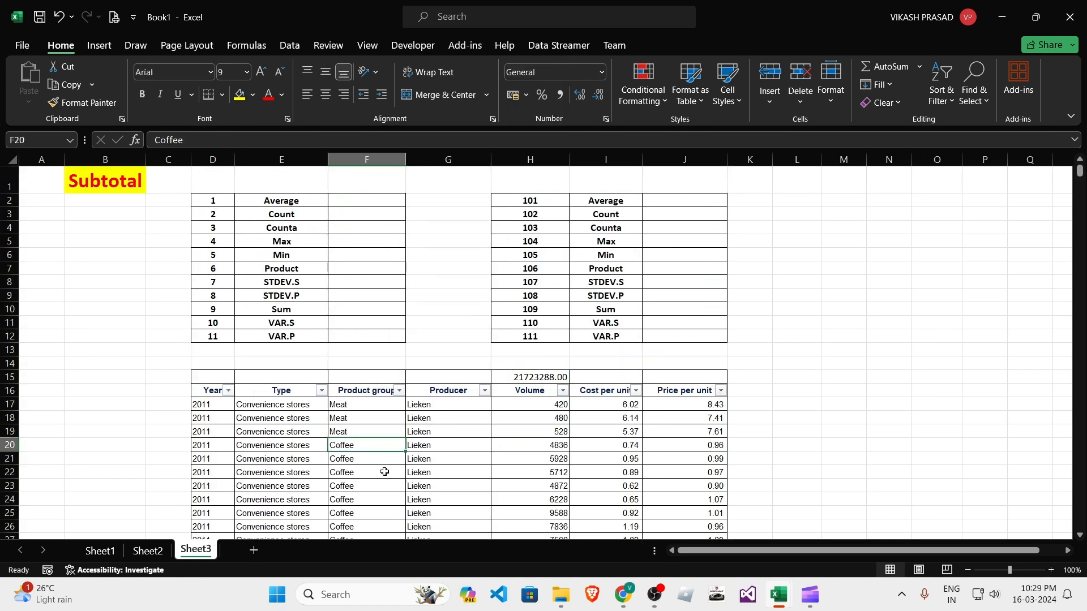
{"action": "left_click", "coordinate": [416, 418]}
{"action": "left_click", "coordinate": [393, 445]}
{"action": "left_click_drag", "start_coordinate": [362, 446], "coordinate": [399, 522]}
{"action": "left_click", "coordinate": [359, 378]}
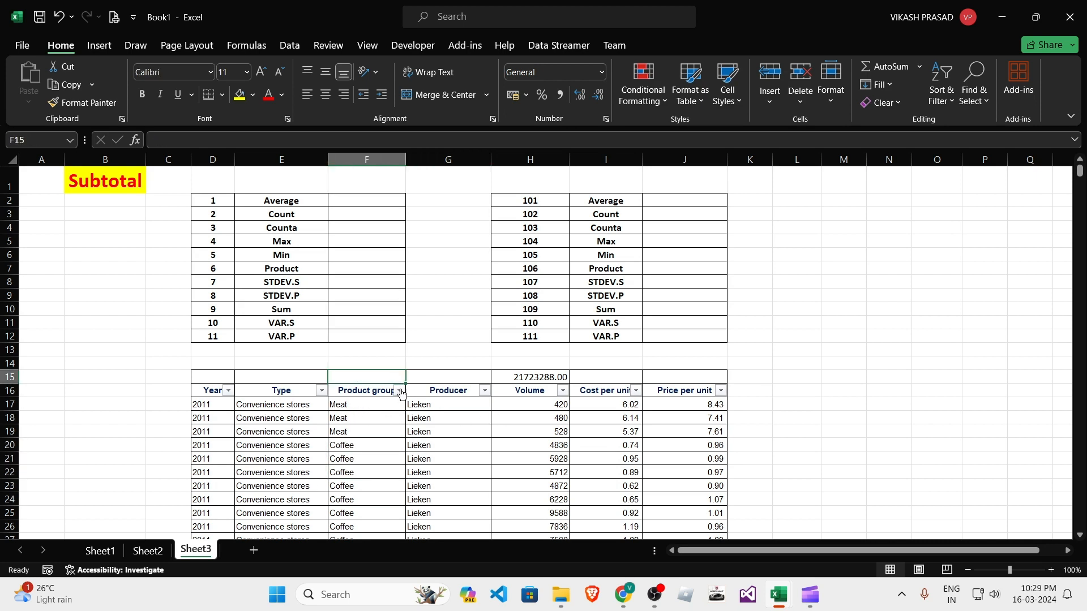
{"action": "left_click", "coordinate": [348, 467]}
{"action": "left_click", "coordinate": [553, 383]}
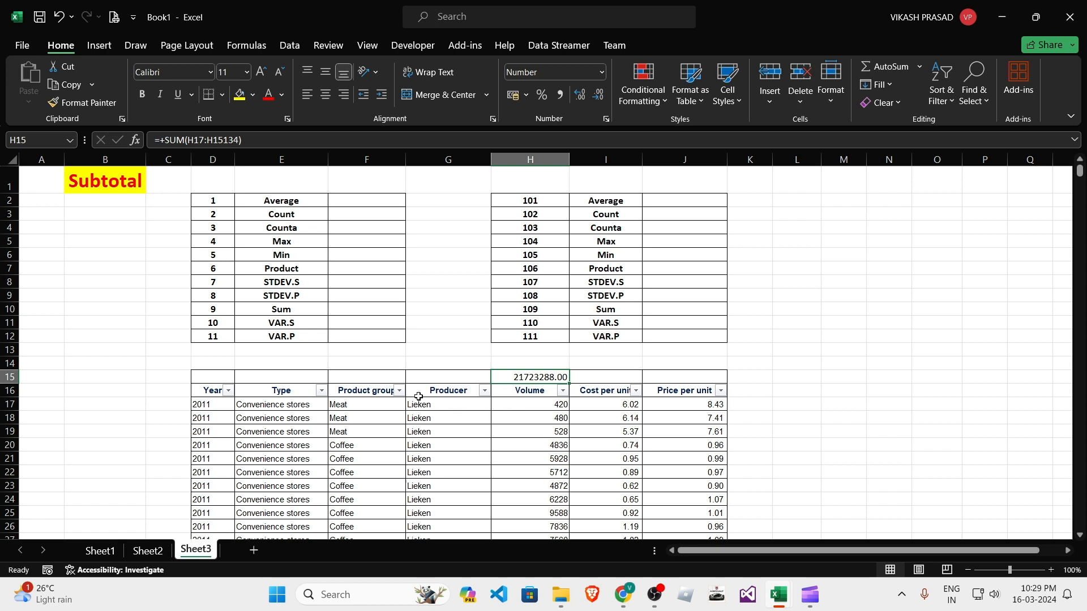
Inspect the filter options of the Product group column without applying a filter.
{"action": "left_click", "coordinate": [398, 392]}
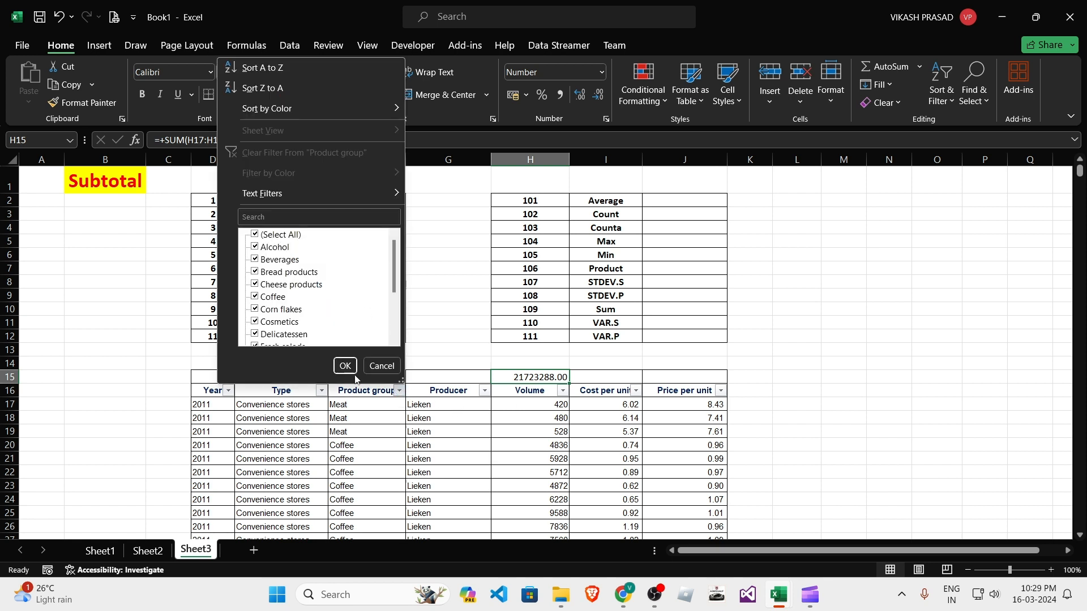
{"action": "left_click", "coordinate": [400, 399]}
{"action": "left_click", "coordinate": [399, 394]}
{"action": "left_click", "coordinate": [396, 392]}
{"action": "left_click", "coordinate": [399, 392]}
{"action": "left_click", "coordinate": [400, 393]}
{"action": "left_click", "coordinate": [339, 445]}
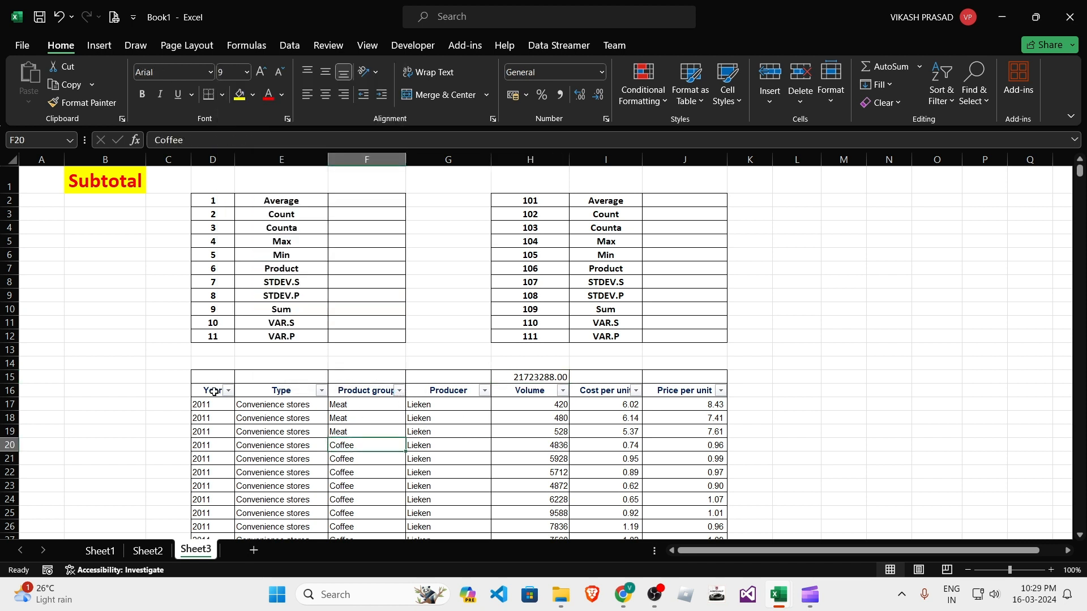
Remove the filter from the table's header row D16:J16.
{"action": "left_click_drag", "start_coordinate": [214, 391], "coordinate": [694, 392]}
{"action": "key", "text": "ctrl+shift+l"}
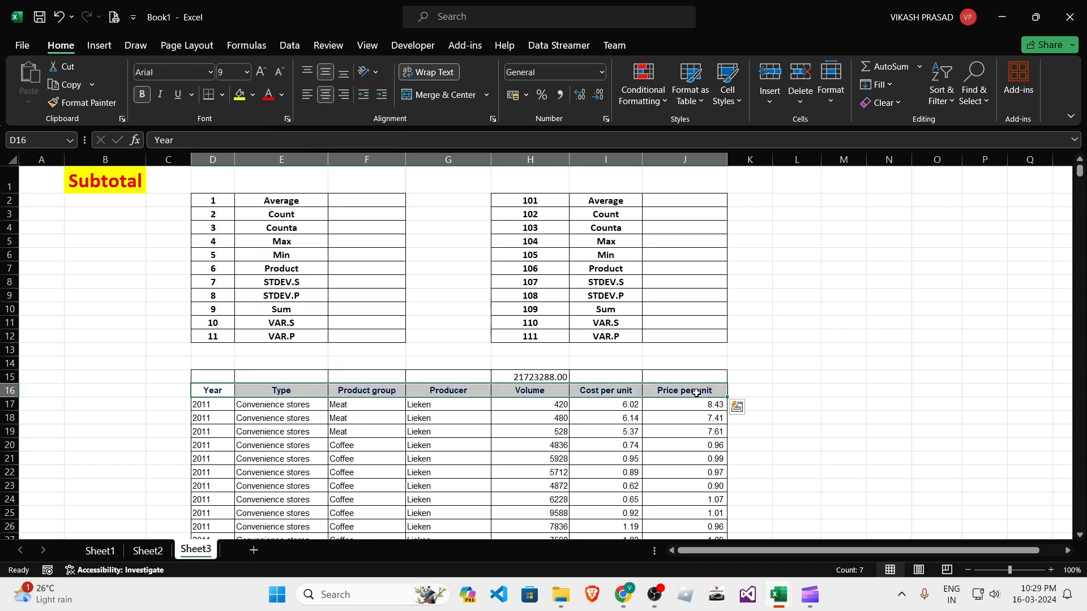
{"action": "left_click", "coordinate": [306, 470]}
Select the table from its header row down to the last record, and collapse the selection to D16.
{"action": "left_click_drag", "start_coordinate": [205, 392], "coordinate": [690, 391]}
{"action": "key", "text": "ctrl+shift+Down"}
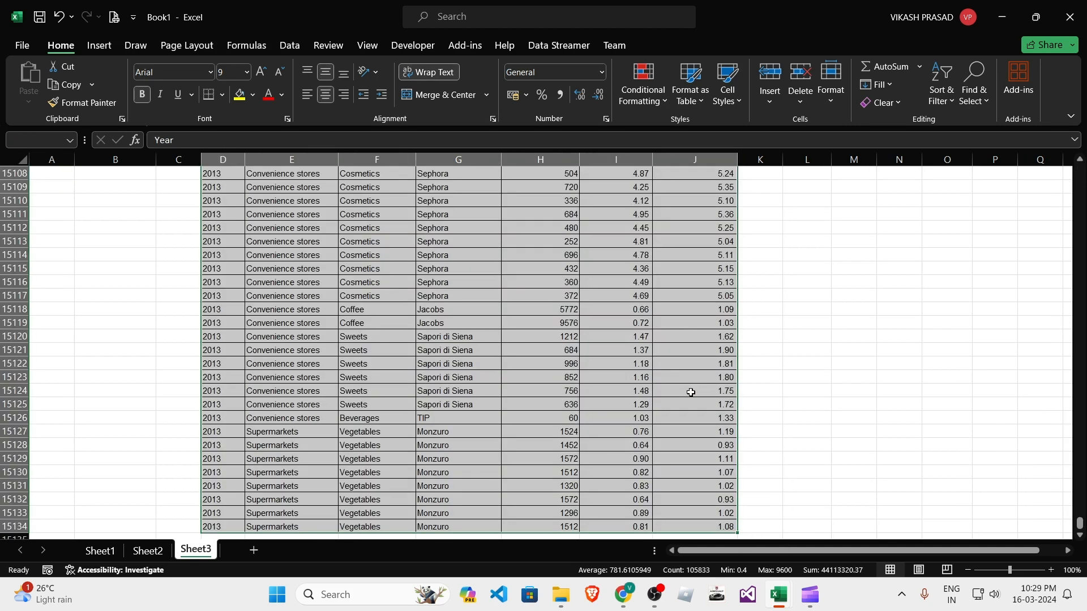
{"action": "key", "text": "shift+BackSpace"}
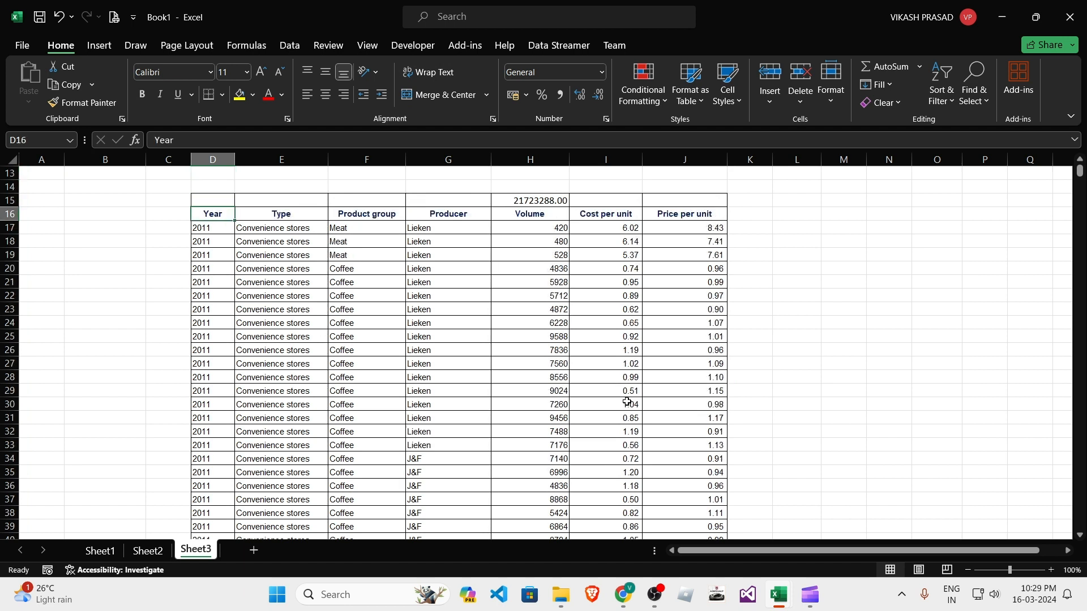
Extend the selection across the headers D16:J16 and down to row 22, and reduce it again to D16.
{"action": "key", "text": "shift+Right"}
{"action": "key", "text": "shift+Right"}
{"action": "key", "text": "shift+Right"}
{"action": "key", "text": "shift+Right"}
{"action": "key", "text": "shift+Right"}
{"action": "key", "text": "shift+Right"}
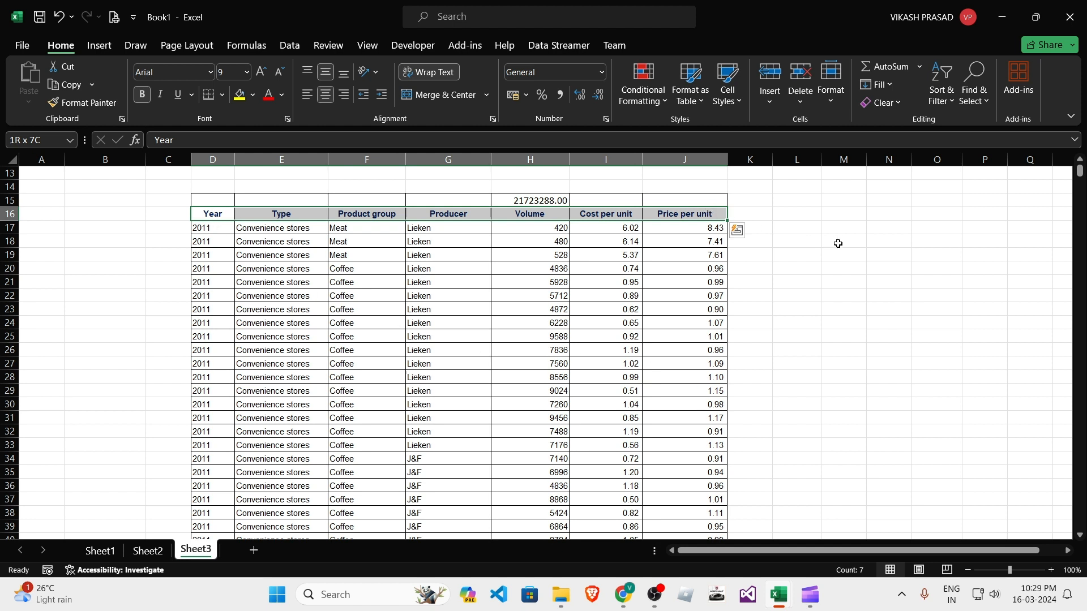
{"action": "key", "text": "shift+Down"}
{"action": "key", "text": "shift+Down"}
{"action": "key", "text": "shift+Down"}
{"action": "key", "text": "shift+Down"}
{"action": "key", "text": "shift+Down"}
{"action": "key", "text": "shift+Down"}
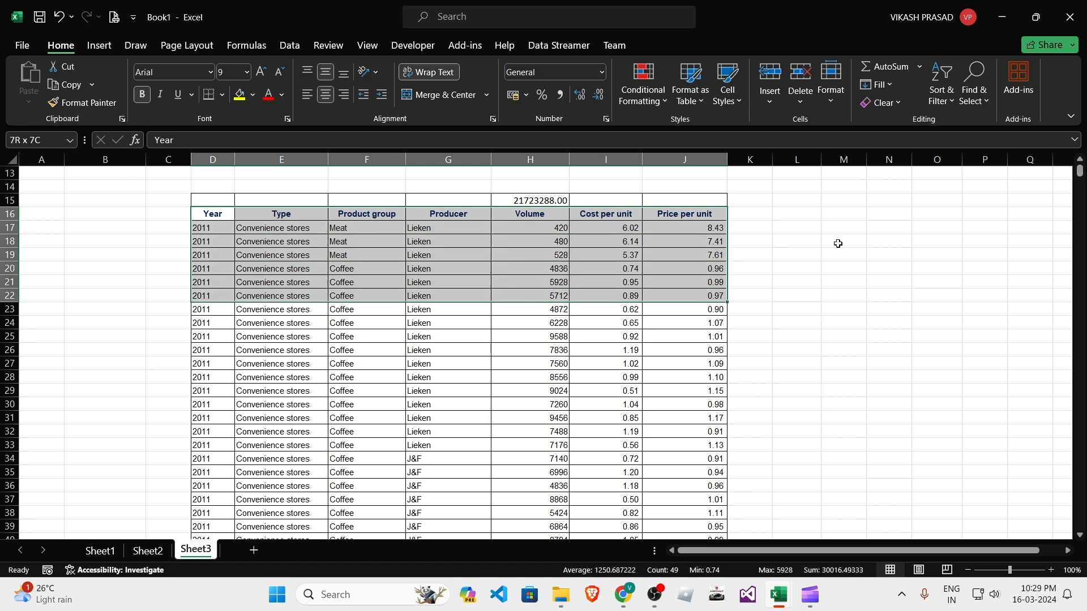
{"action": "key", "text": "shift+BackSpace"}
Select the entire table from the header row D16:J16 down to the last record in row 15134.
{"action": "key", "text": "shift+Right"}
{"action": "key", "text": "shift+Right"}
{"action": "key", "text": "shift+Right"}
{"action": "key", "text": "shift+Right"}
{"action": "key", "text": "shift+Right"}
{"action": "key", "text": "shift+Right"}
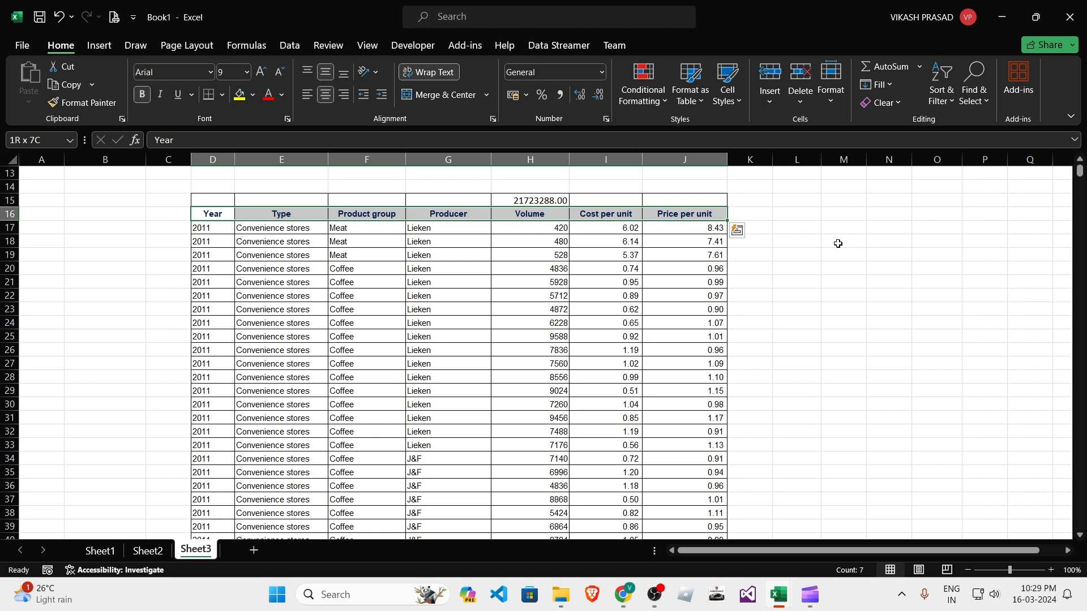
{"action": "key", "text": "ctrl+shift+Down"}
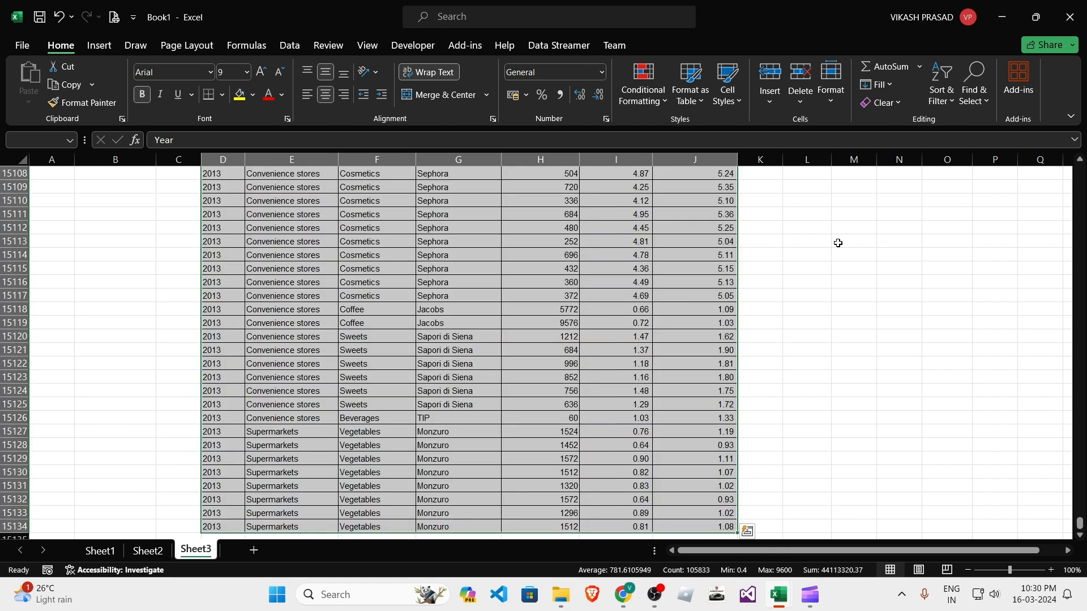
{"action": "scroll", "coordinate": [587, 337], "scroll_direction": "down", "scroll_amount": 2}
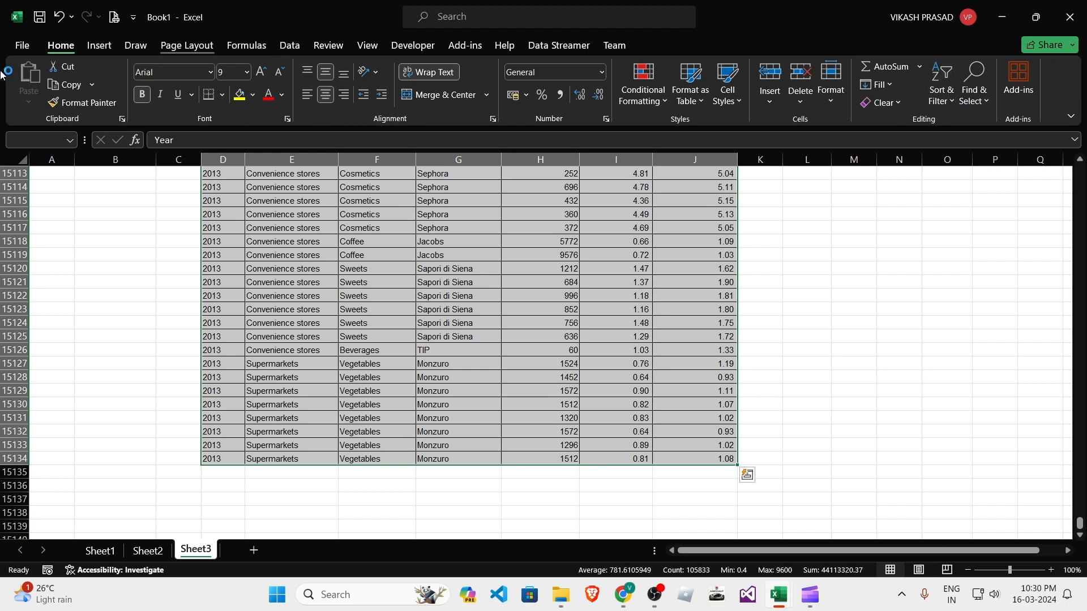
Apply Filter to the selected table and return to the top of the sheet.
{"action": "left_click", "coordinate": [952, 100]}
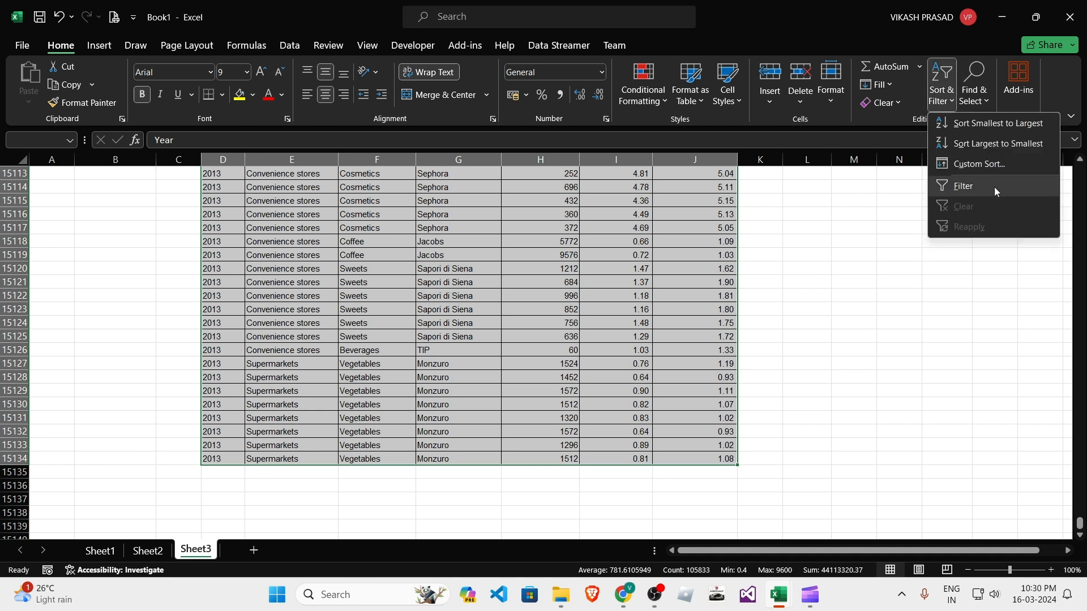
{"action": "left_click", "coordinate": [304, 43]}
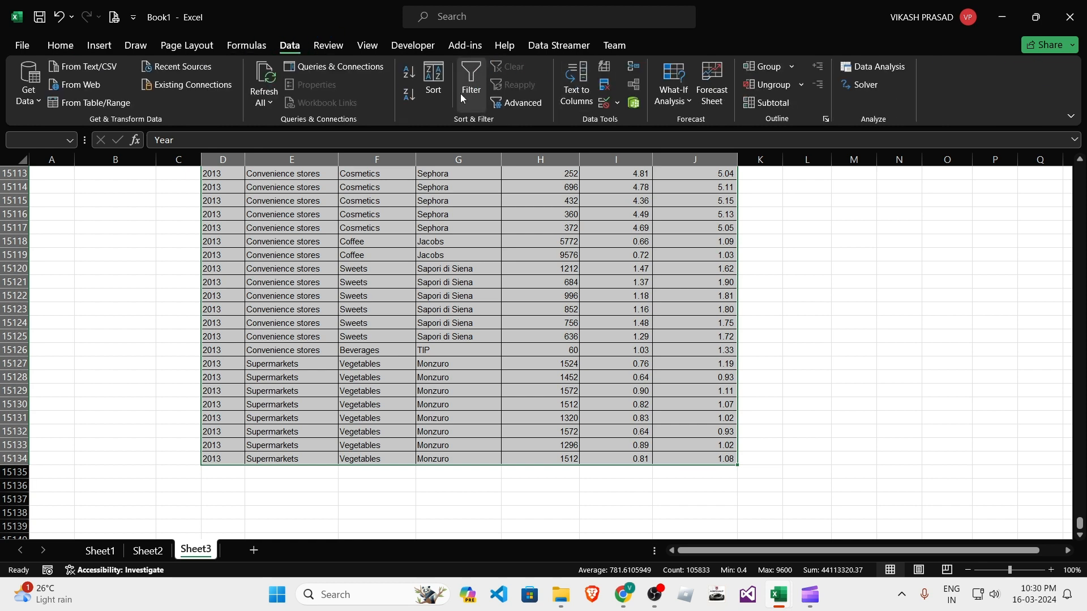
{"action": "left_click", "coordinate": [73, 48]}
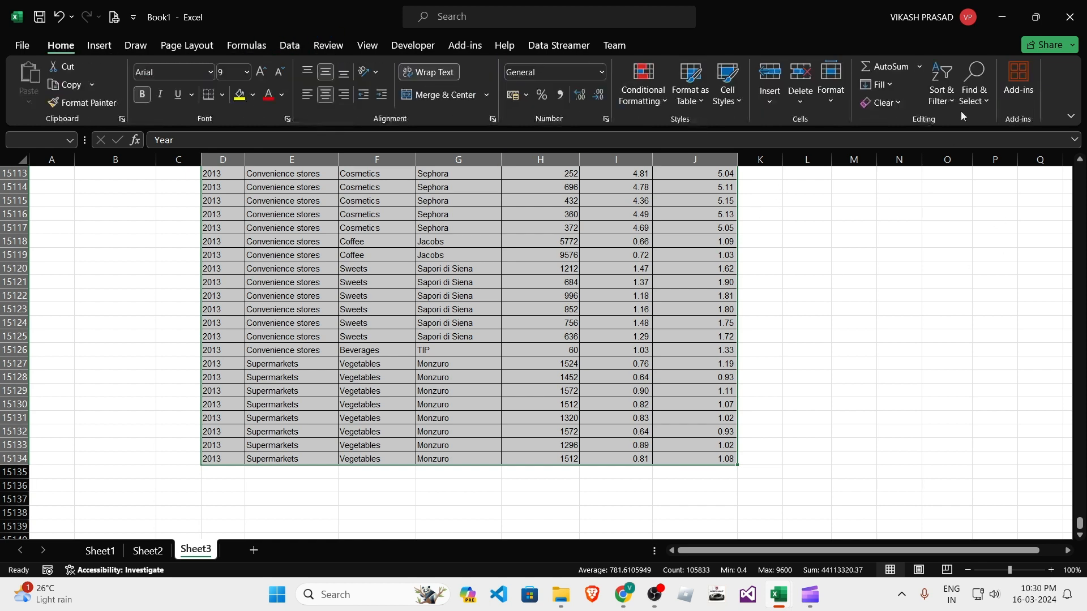
{"action": "left_click", "coordinate": [940, 100]}
{"action": "left_click", "coordinate": [964, 186]}
{"action": "left_click_drag", "start_coordinate": [1079, 524], "coordinate": [1079, 169]}
{"action": "left_click", "coordinate": [442, 390]}
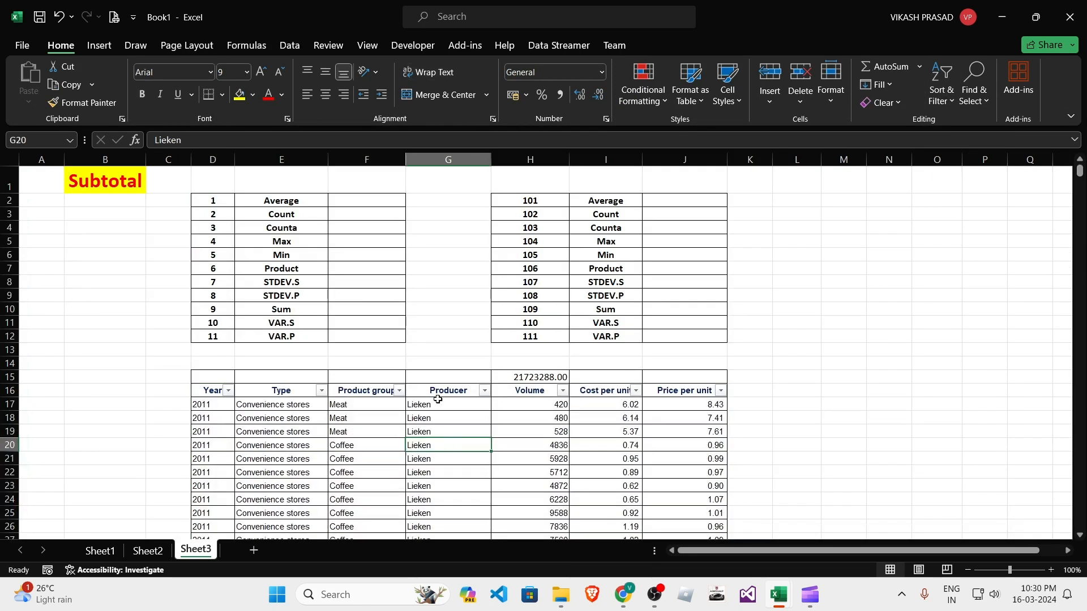
{"action": "left_click", "coordinate": [381, 418]}
{"action": "left_click", "coordinate": [371, 389]}
{"action": "left_click", "coordinate": [443, 429]}
{"action": "left_click", "coordinate": [434, 381]}
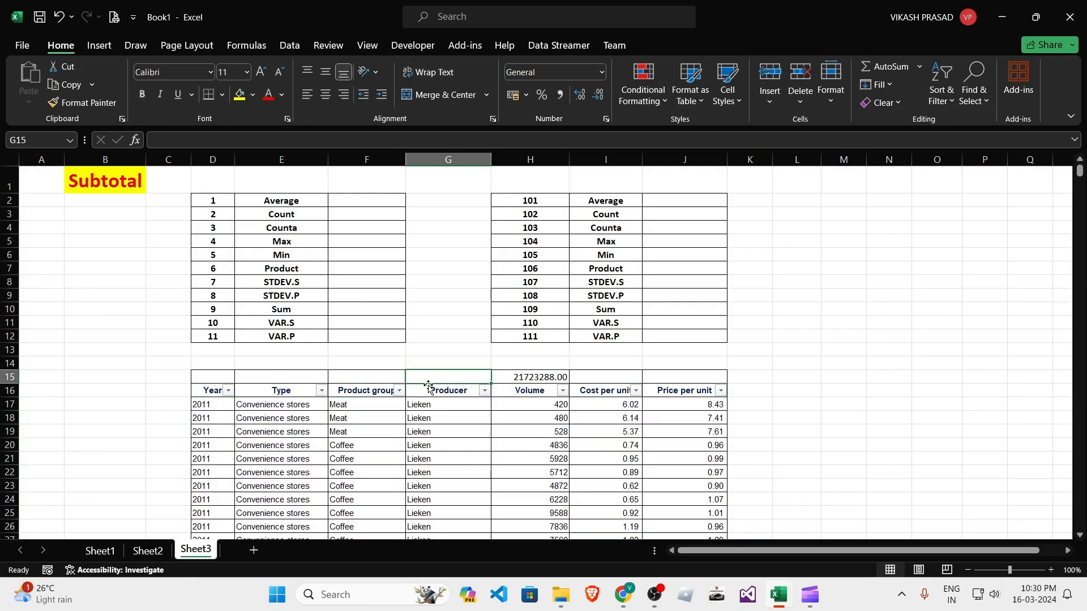
Filter the Product group column to show only Coffee.
{"action": "left_click", "coordinate": [367, 393]}
{"action": "left_click", "coordinate": [400, 391]}
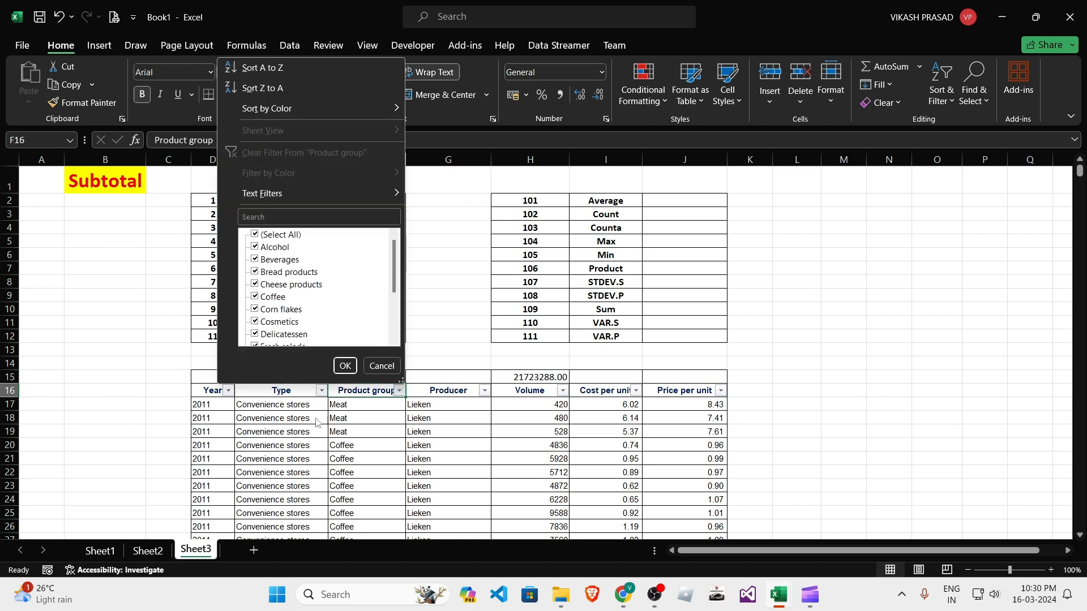
{"action": "left_click", "coordinate": [268, 236]}
{"action": "left_click", "coordinate": [254, 297]}
{"action": "left_click", "coordinate": [345, 366]}
{"action": "left_click", "coordinate": [596, 457]}
Compare the SUM formula result in H15 with the visible Volume values of the filtered rows.
{"action": "left_click", "coordinate": [544, 379]}
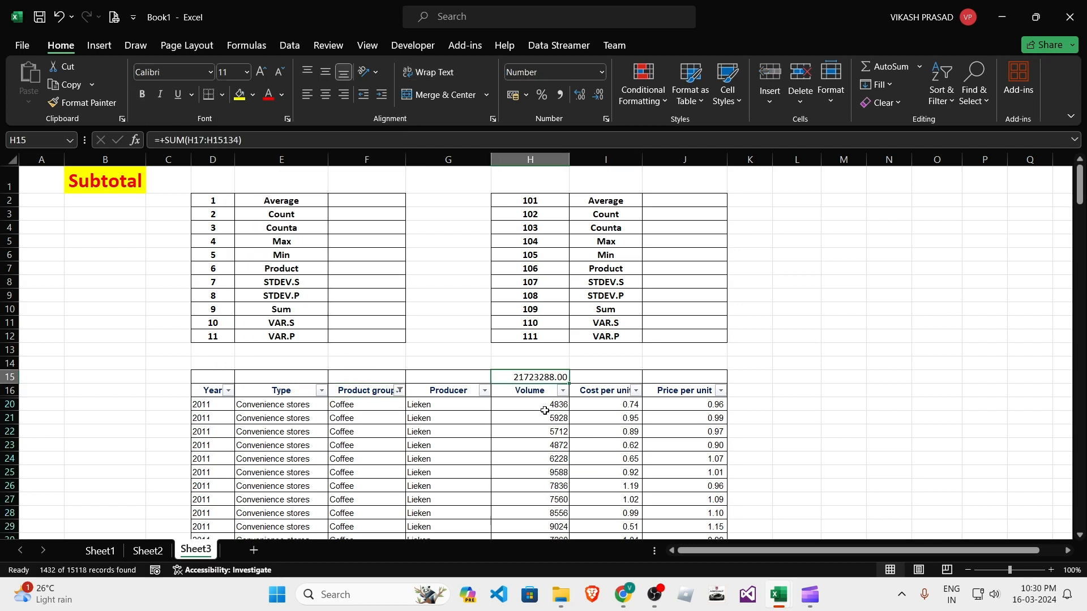
{"action": "left_click", "coordinate": [544, 430]}
{"action": "left_click", "coordinate": [547, 379]}
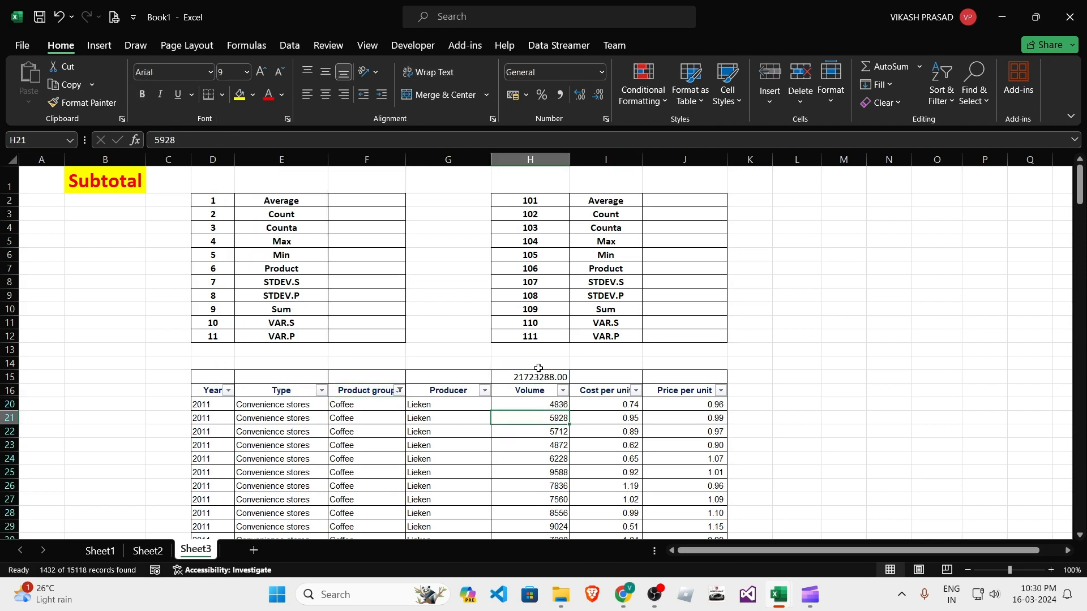
{"action": "left_click", "coordinate": [542, 455]}
{"action": "left_click", "coordinate": [545, 379]}
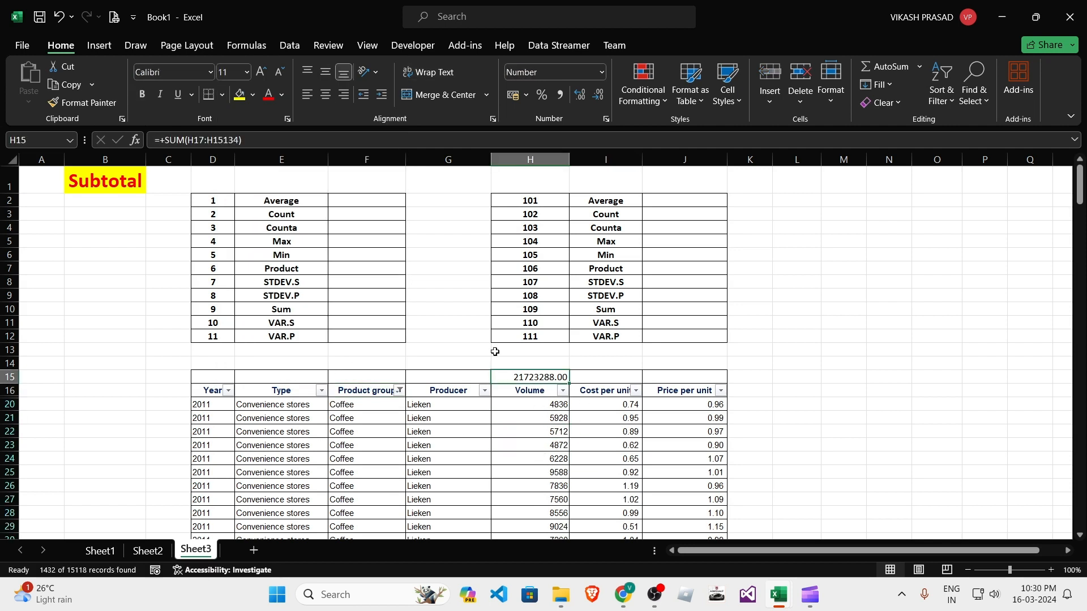
Select the filtered Volume values from H20 to the last record to view their total, and return to the Volume header area.
{"action": "left_click", "coordinate": [544, 405]}
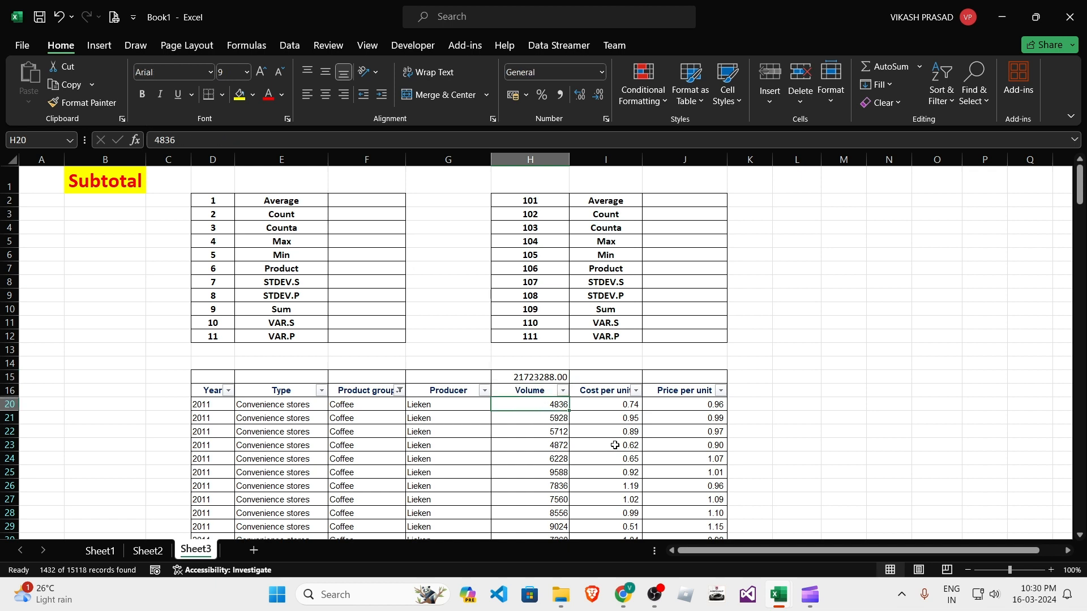
{"action": "key", "text": "ctrl+shift+Down"}
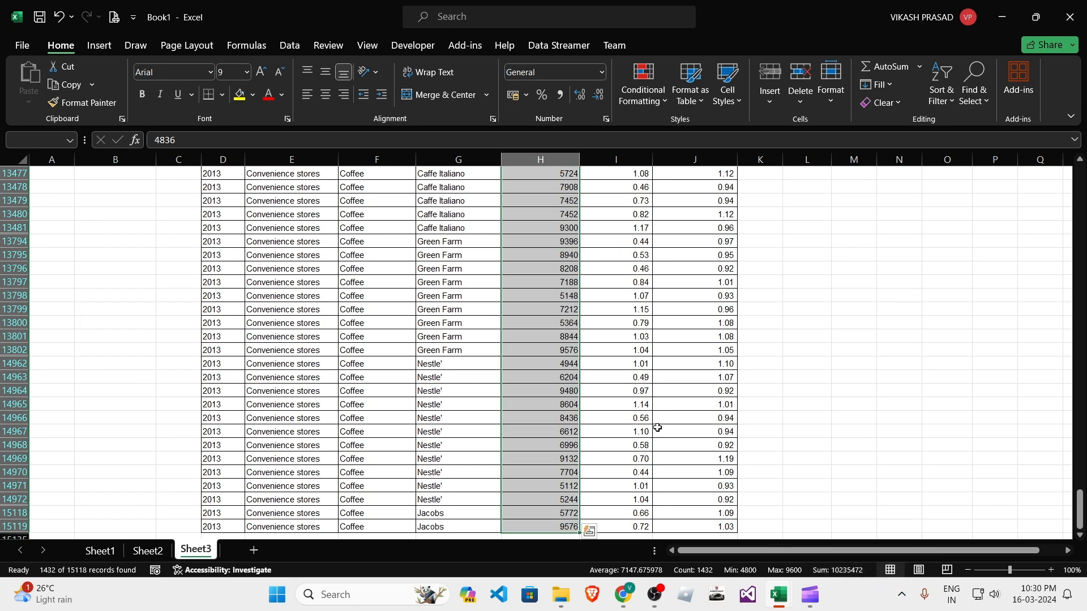
{"action": "key", "text": "ctrl+Up"}
{"action": "scroll", "coordinate": [651, 424], "scroll_direction": "up", "scroll_amount": 5}
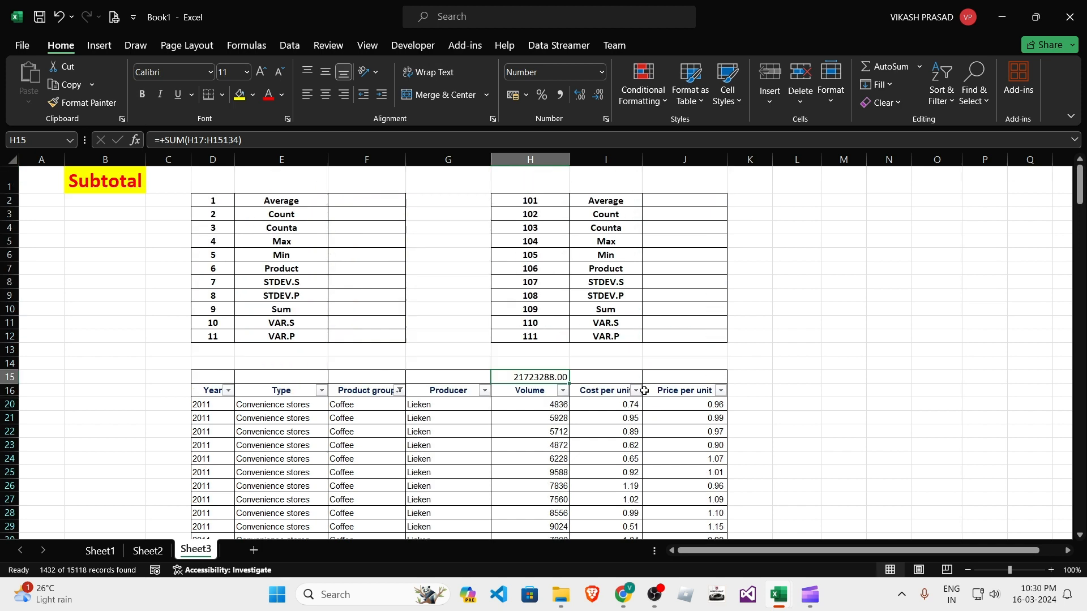
{"action": "left_click", "coordinate": [562, 435]}
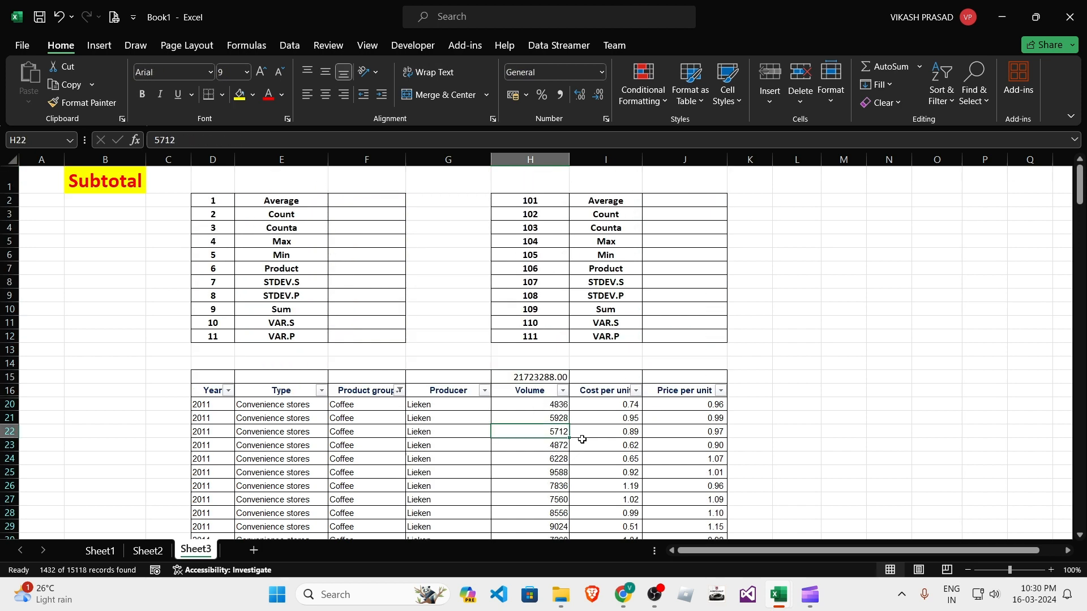
Examine the Volume values and product groups of the filtered Coffee rows.
{"action": "left_click", "coordinate": [582, 441]}
{"action": "left_click_drag", "start_coordinate": [534, 404], "coordinate": [539, 508]}
{"action": "left_click", "coordinate": [586, 444]}
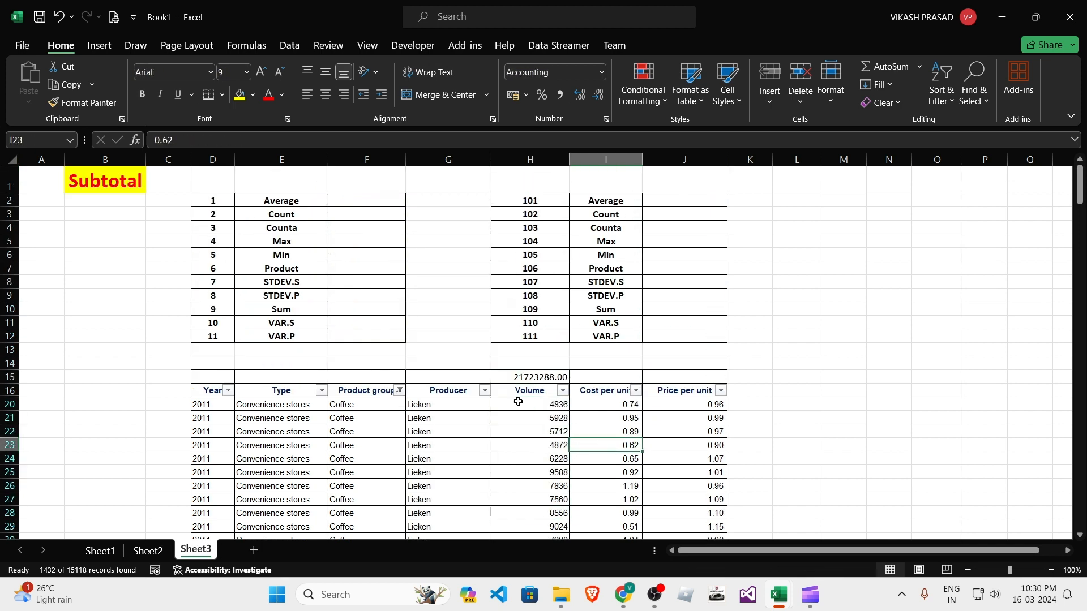
{"action": "left_click", "coordinate": [535, 408]}
{"action": "left_click", "coordinate": [617, 434]}
{"action": "left_click", "coordinate": [539, 406]}
{"action": "left_click", "coordinate": [536, 444]}
{"action": "left_click_drag", "start_coordinate": [378, 402], "coordinate": [378, 457]}
{"action": "left_click", "coordinate": [583, 430]}
Check the SUM formula in H15 against the filtered Volume values beneath it.
{"action": "left_click", "coordinate": [539, 367]}
{"action": "left_click", "coordinate": [543, 429]}
{"action": "left_click", "coordinate": [546, 375]}
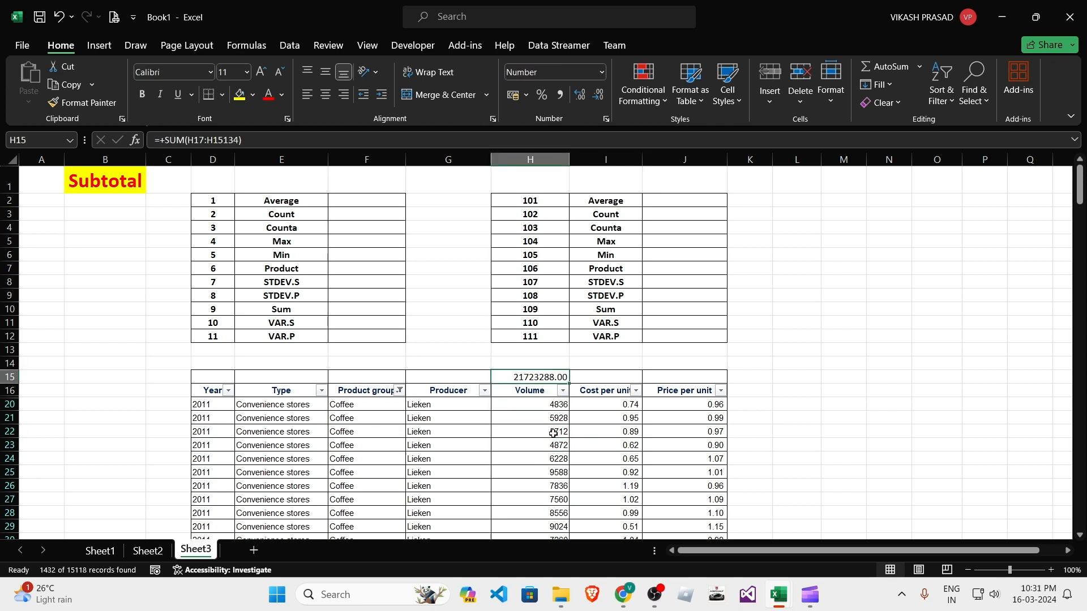
{"action": "left_click", "coordinate": [552, 433]}
{"action": "left_click", "coordinate": [548, 376]}
{"action": "left_click", "coordinate": [561, 441]}
{"action": "left_click", "coordinate": [527, 376]}
{"action": "left_click", "coordinate": [537, 420]}
{"action": "left_click", "coordinate": [538, 374]}
{"action": "left_click", "coordinate": [529, 405]}
{"action": "left_click", "coordinate": [536, 377]}
{"action": "left_click", "coordinate": [447, 445]}
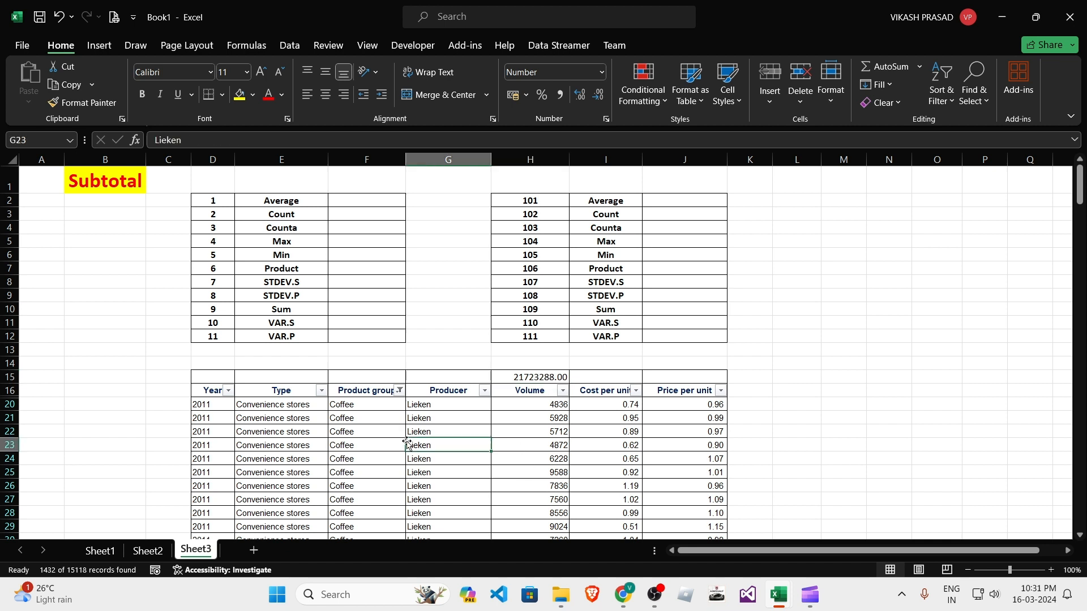
Show all product groups again by selecting every item in the Product group filter.
{"action": "left_click", "coordinate": [399, 391]}
{"action": "left_click", "coordinate": [278, 235]}
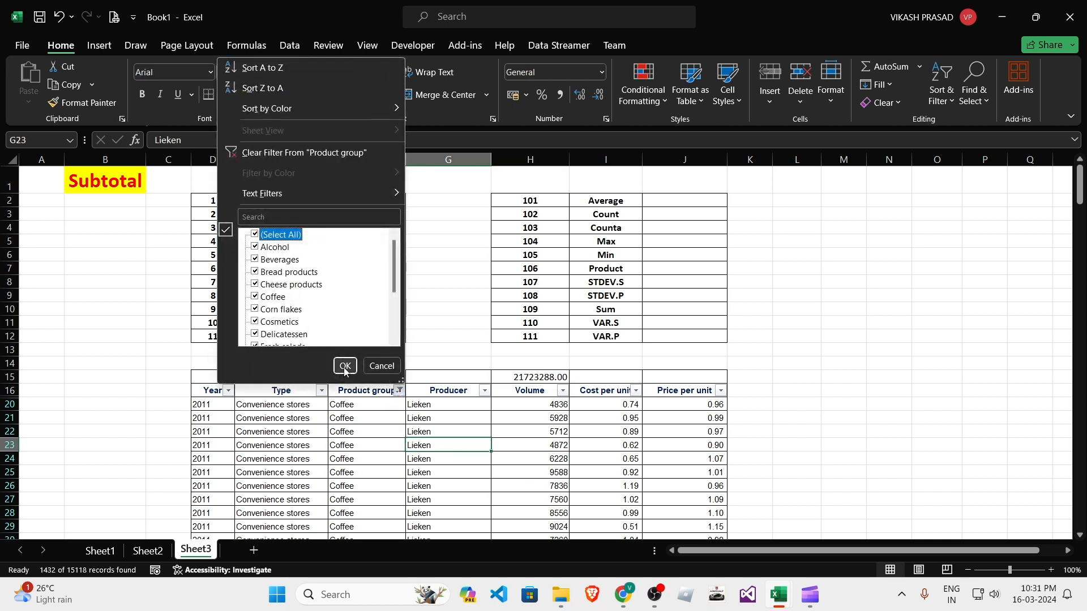
{"action": "left_click", "coordinate": [345, 365]}
Delete the SUM formula from H15 above the Volume column.
{"action": "left_click", "coordinate": [529, 431]}
{"action": "left_click", "coordinate": [529, 377]}
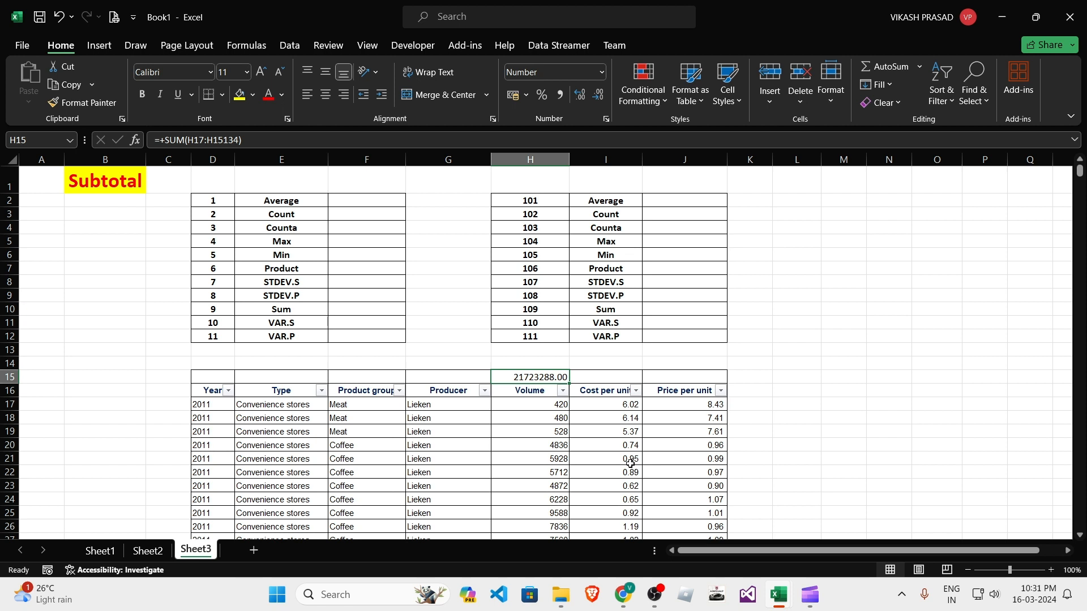
{"action": "key", "text": "Delete"}
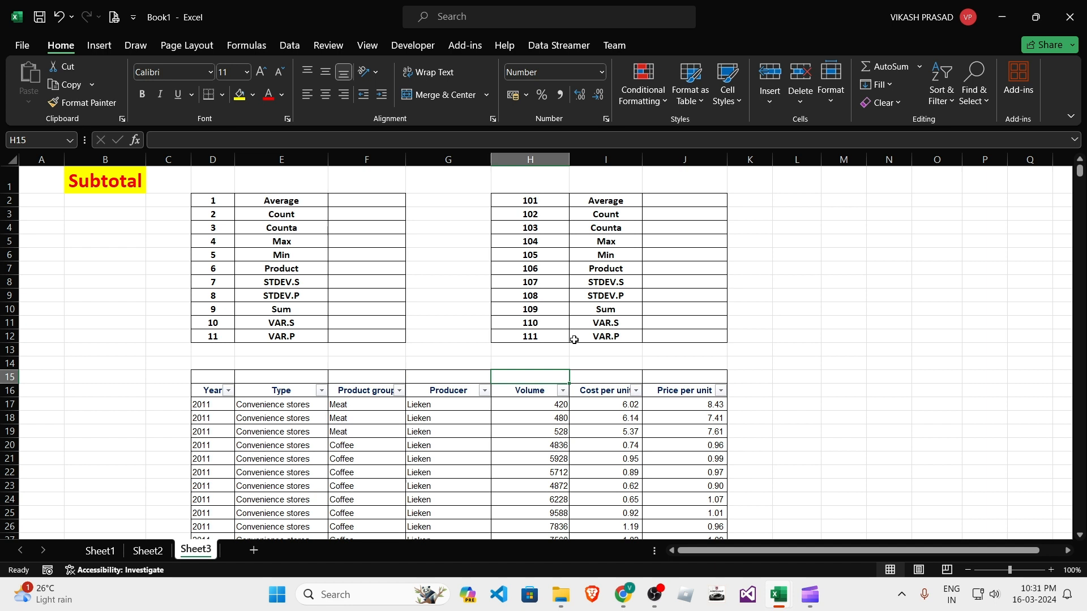
Compare the SUBTOTAL function names in E2:E12 for numbers 1–11 with those in I2:I12 for 101–111.
{"action": "left_click", "coordinate": [368, 292]}
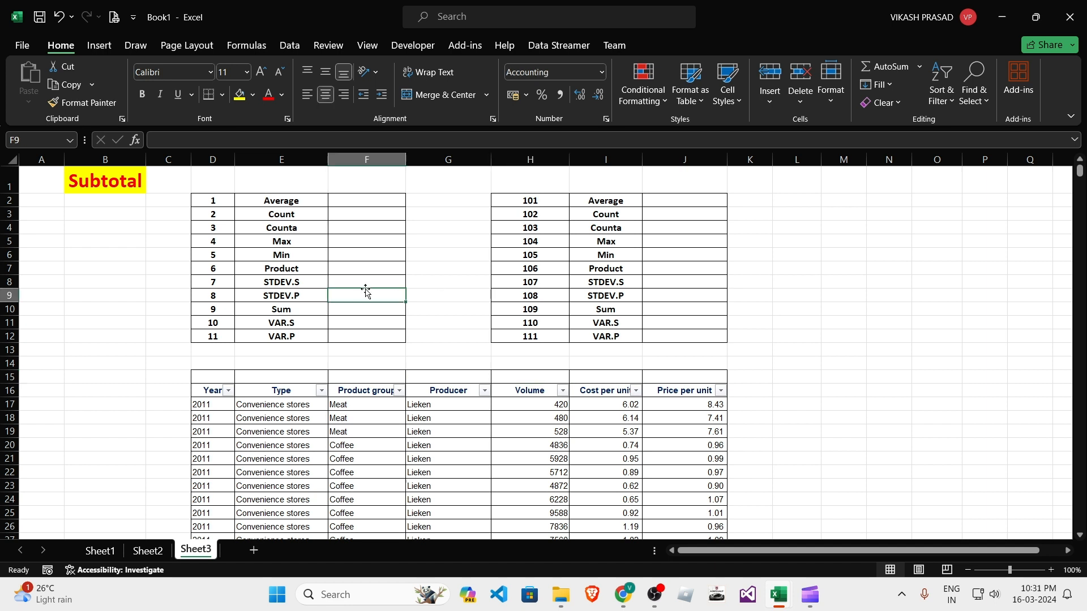
{"action": "left_click", "coordinate": [298, 213]}
{"action": "left_click", "coordinate": [390, 297]}
{"action": "left_click_drag", "start_coordinate": [260, 200], "coordinate": [267, 336]}
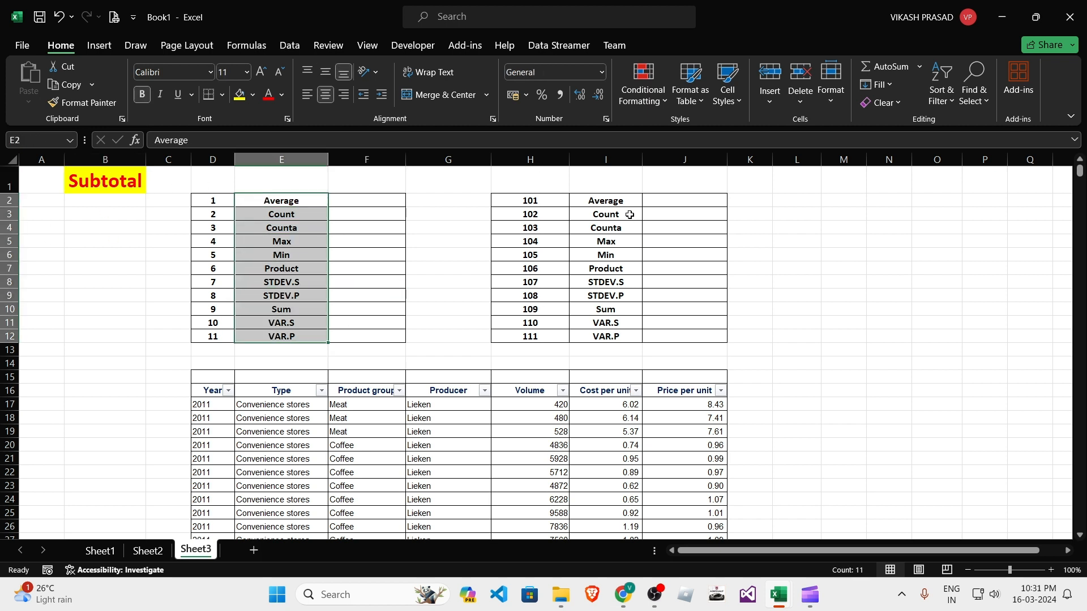
{"action": "left_click_drag", "start_coordinate": [611, 200], "coordinate": [614, 342]}
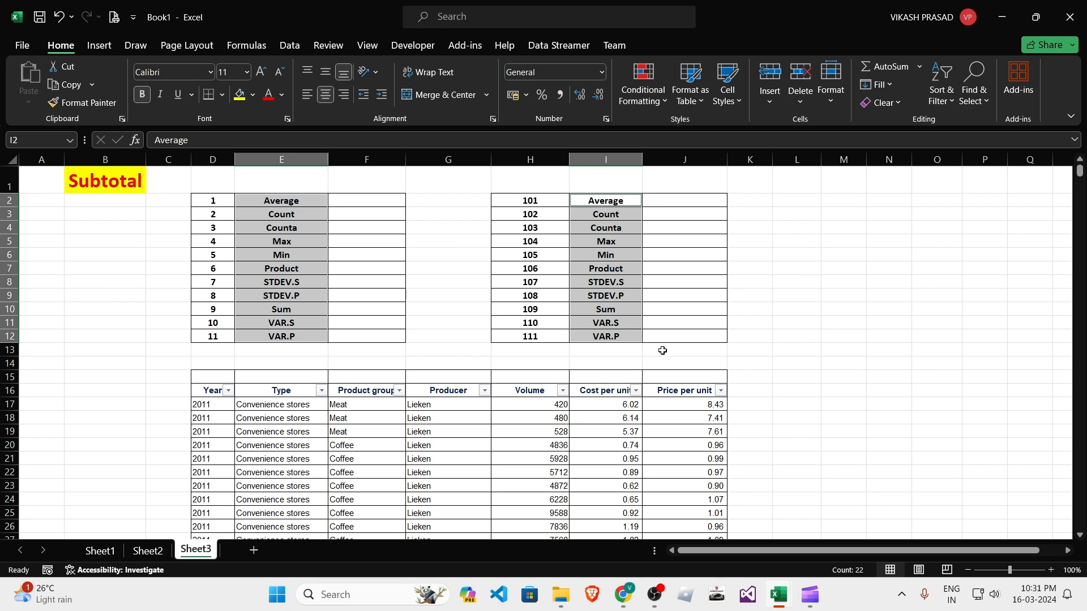
{"action": "left_click_drag", "start_coordinate": [296, 202], "coordinate": [306, 332]}
{"action": "left_click_drag", "start_coordinate": [681, 298], "coordinate": [686, 309]}
{"action": "left_click", "coordinate": [996, 604]}
{"action": "left_click", "coordinate": [679, 309]}
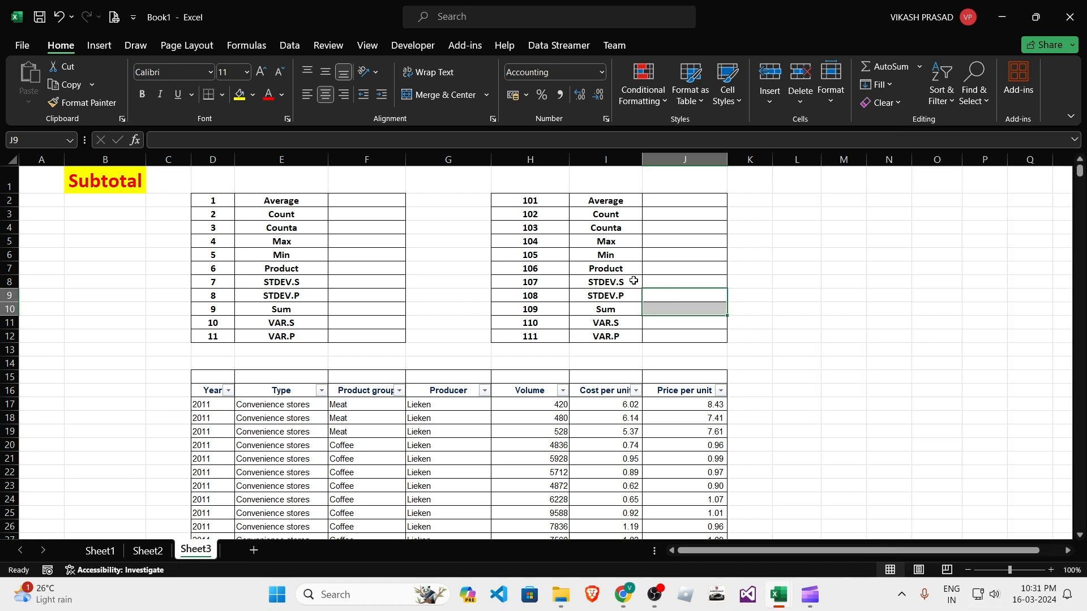
{"action": "left_click_drag", "start_coordinate": [292, 203], "coordinate": [309, 351]}
{"action": "left_click_drag", "start_coordinate": [601, 202], "coordinate": [609, 351]}
{"action": "left_click", "coordinate": [685, 307]}
{"action": "left_click", "coordinate": [289, 200]}
{"action": "left_click", "coordinate": [339, 285]}
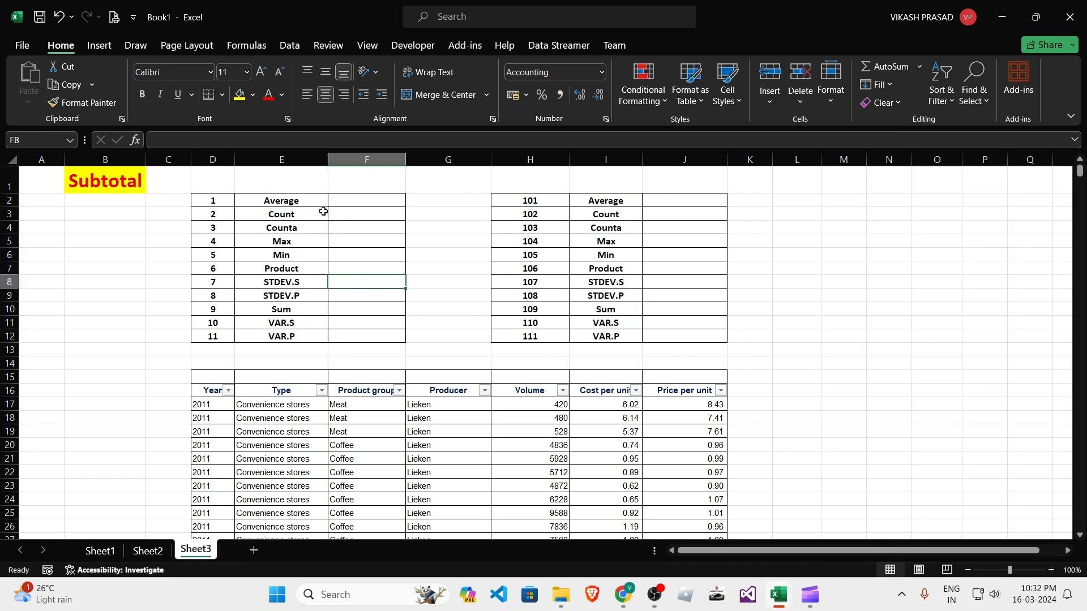
Go through the SUBTOTAL functions numbered 1–11 one by one, from Average to VAR.P.
{"action": "left_click", "coordinate": [296, 244]}
{"action": "left_click", "coordinate": [299, 308]}
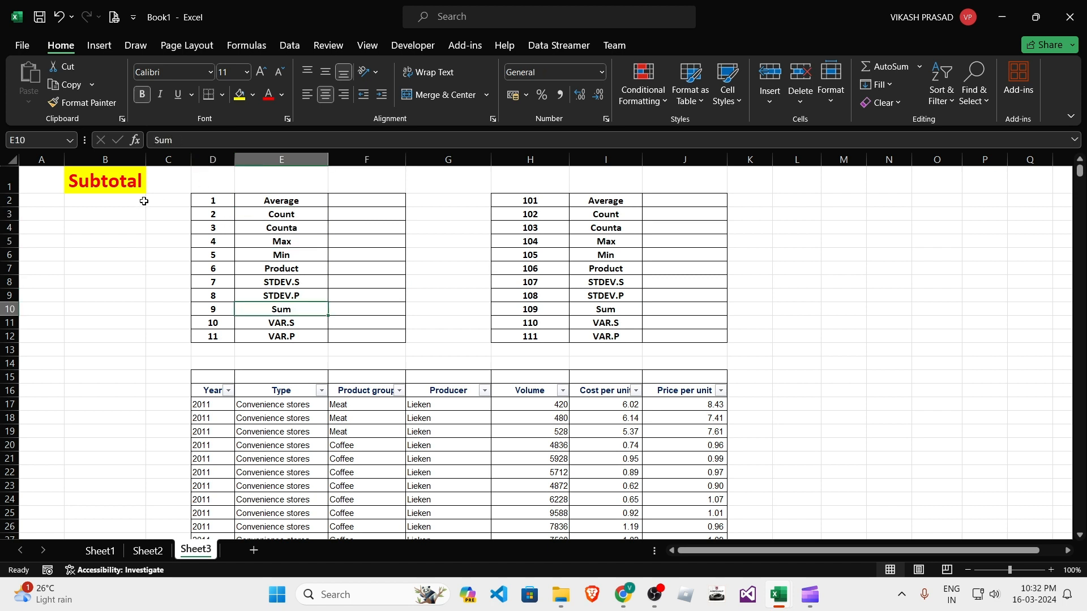
{"action": "left_click", "coordinate": [88, 184]}
{"action": "left_click", "coordinate": [258, 204]}
{"action": "left_click", "coordinate": [281, 218]}
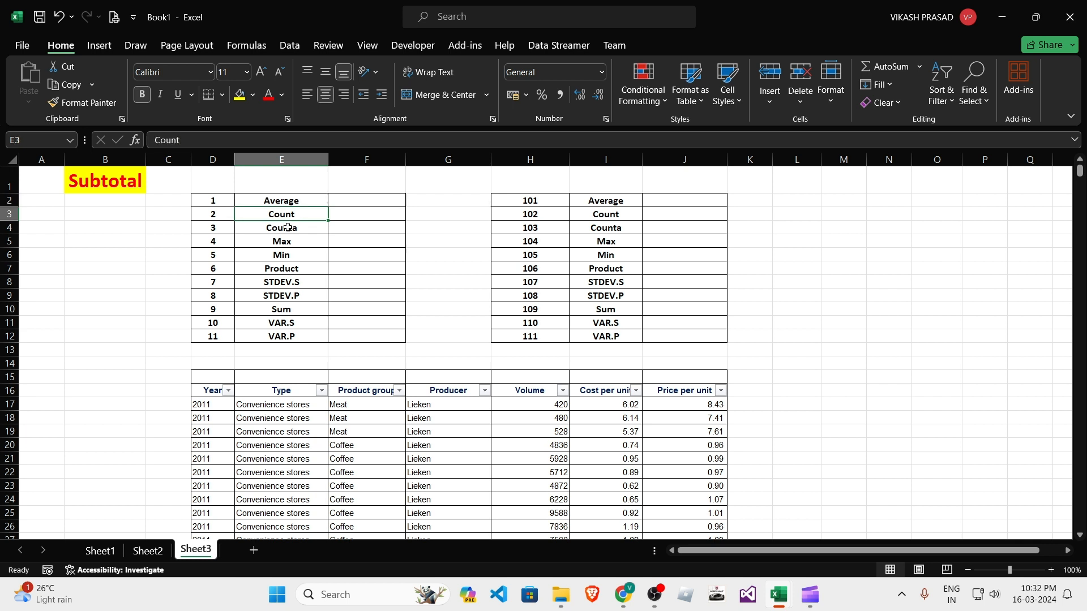
{"action": "left_click", "coordinate": [289, 227]}
{"action": "left_click", "coordinate": [292, 241]}
{"action": "left_click", "coordinate": [294, 255]}
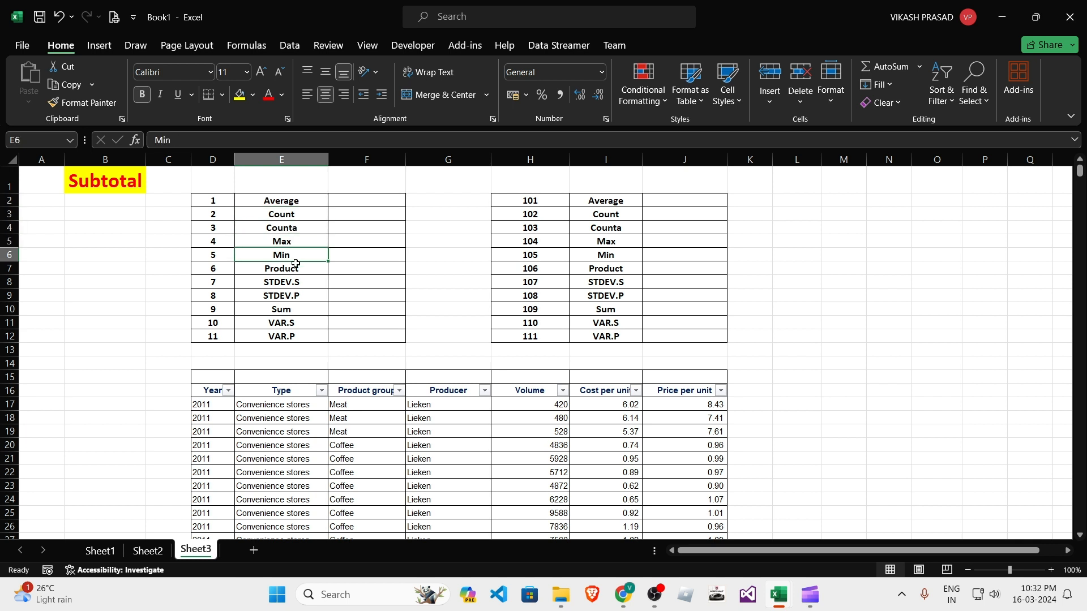
{"action": "left_click", "coordinate": [299, 268]}
{"action": "left_click", "coordinate": [294, 283]}
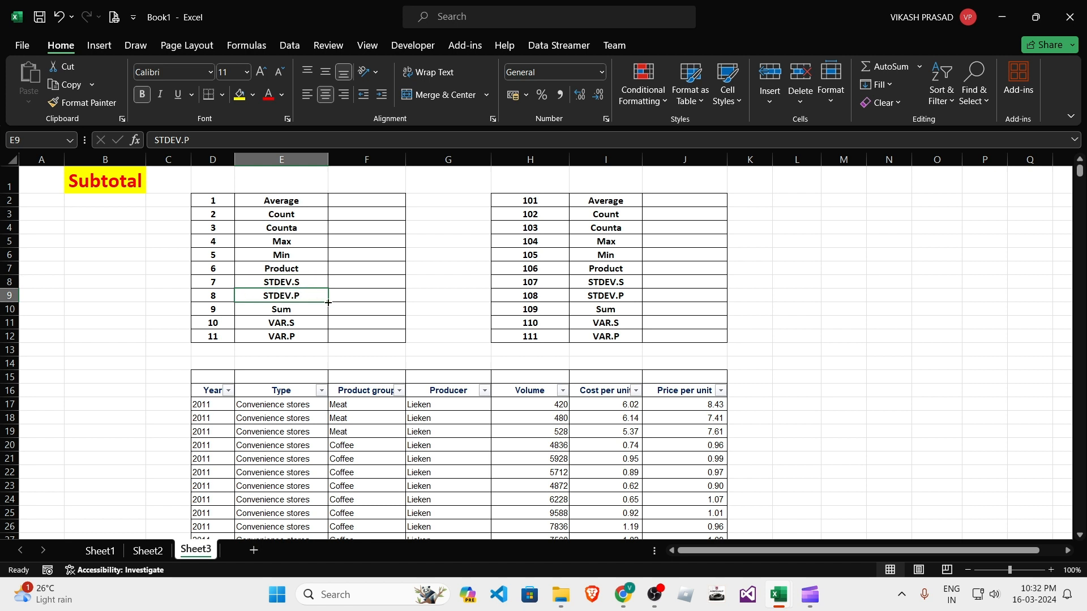
{"action": "left_click_drag", "start_coordinate": [328, 283], "coordinate": [326, 293]}
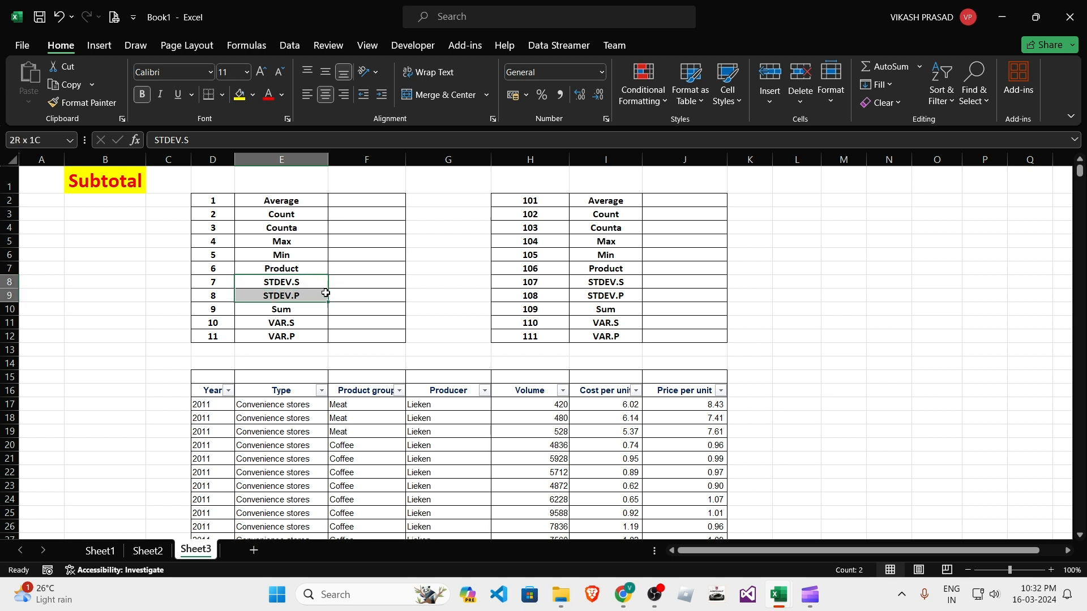
{"action": "left_click", "coordinate": [314, 281]}
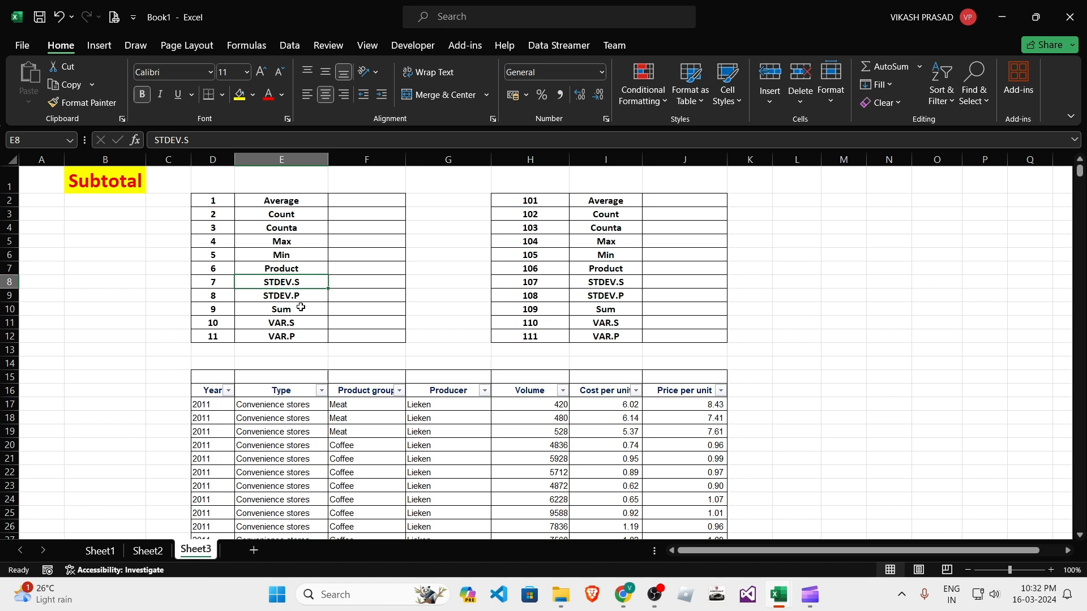
{"action": "key", "text": "Down"}
{"action": "left_click", "coordinate": [298, 281]}
{"action": "left_click", "coordinate": [311, 295]}
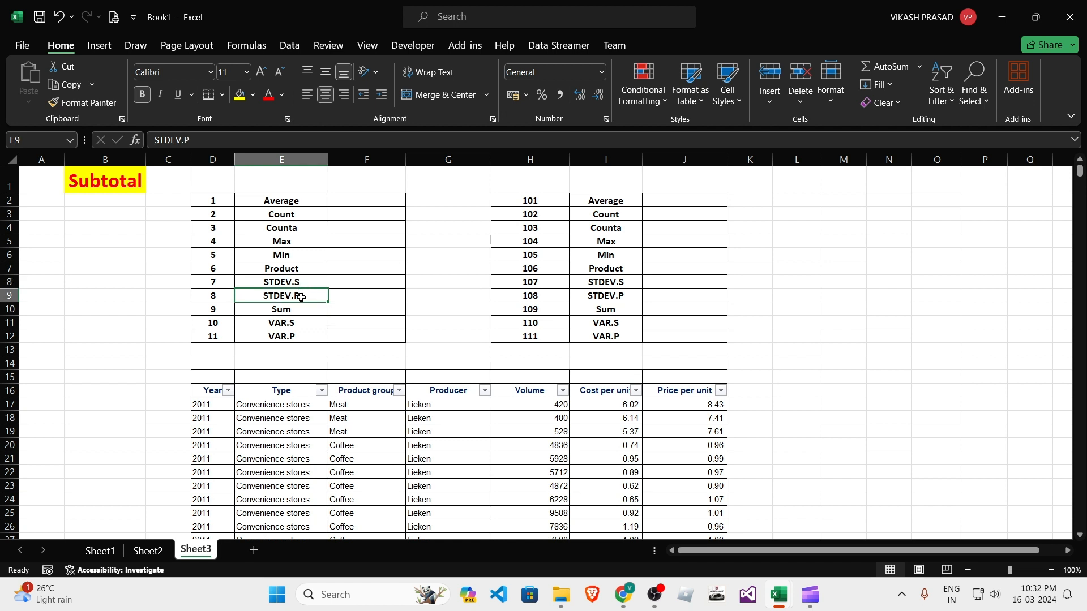
{"action": "left_click", "coordinate": [282, 309]}
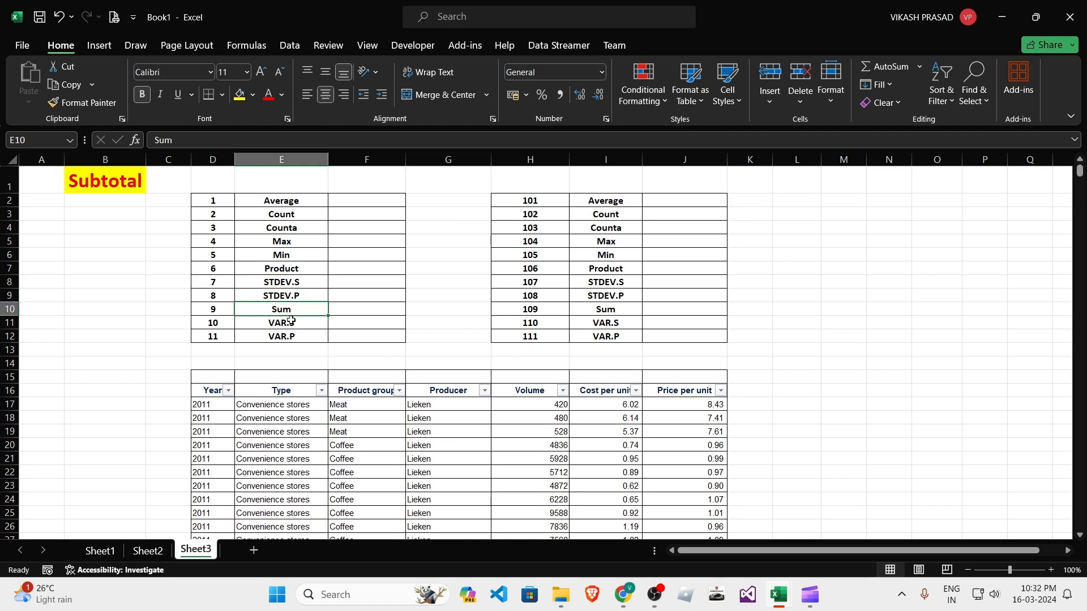
{"action": "left_click", "coordinate": [289, 322]}
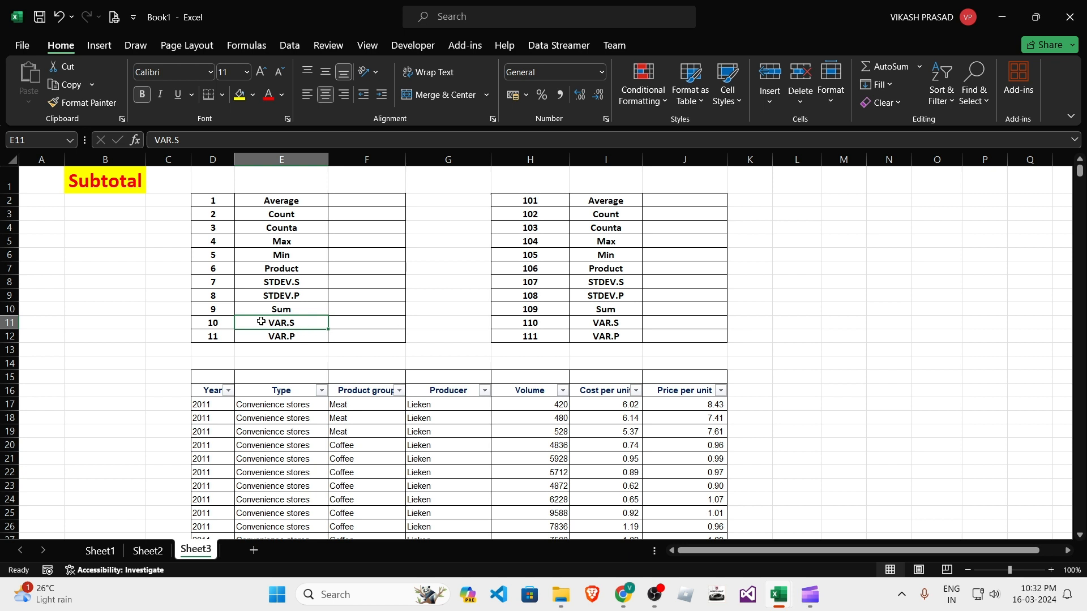
{"action": "left_click", "coordinate": [274, 335]}
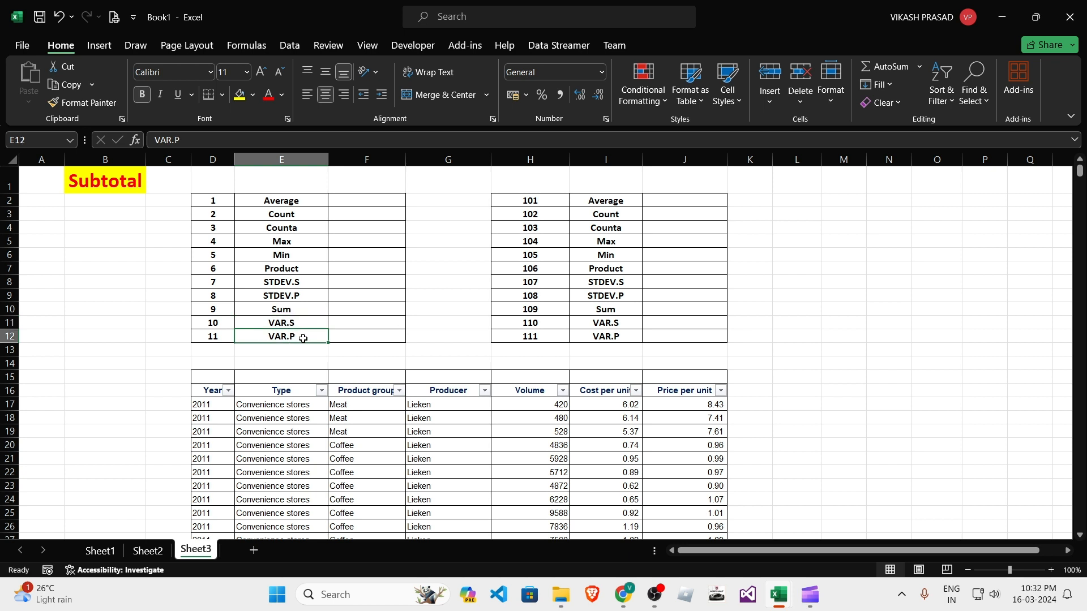
Select the Average through Min and Sum entries in both function lists to single them out.
{"action": "left_click_drag", "start_coordinate": [299, 283], "coordinate": [327, 303]}
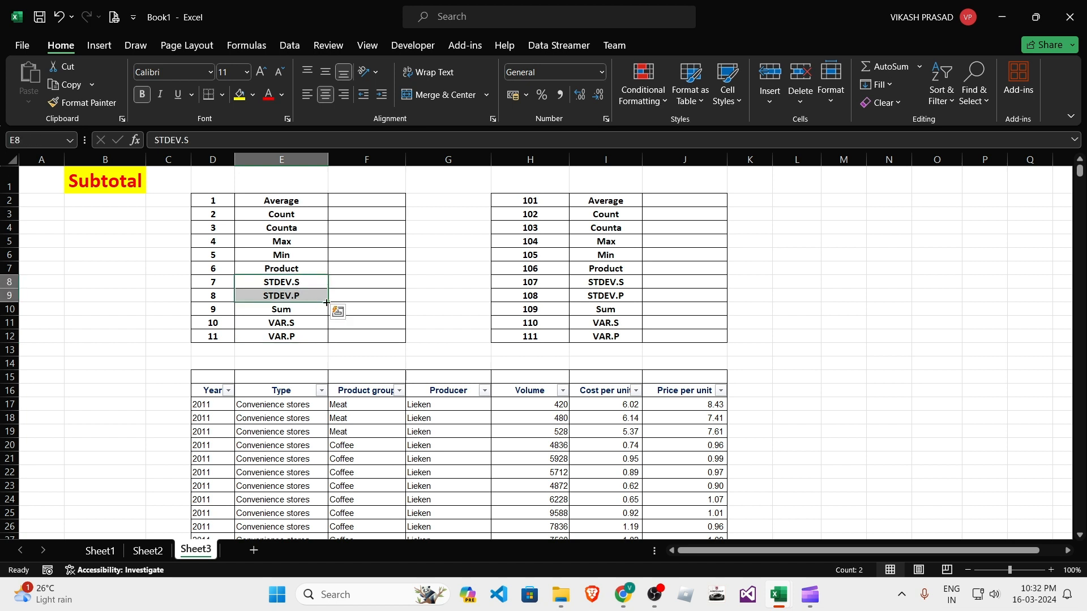
{"action": "left_click_drag", "start_coordinate": [296, 202], "coordinate": [281, 335]}
{"action": "left_click", "coordinate": [371, 294]}
{"action": "left_click", "coordinate": [286, 204]}
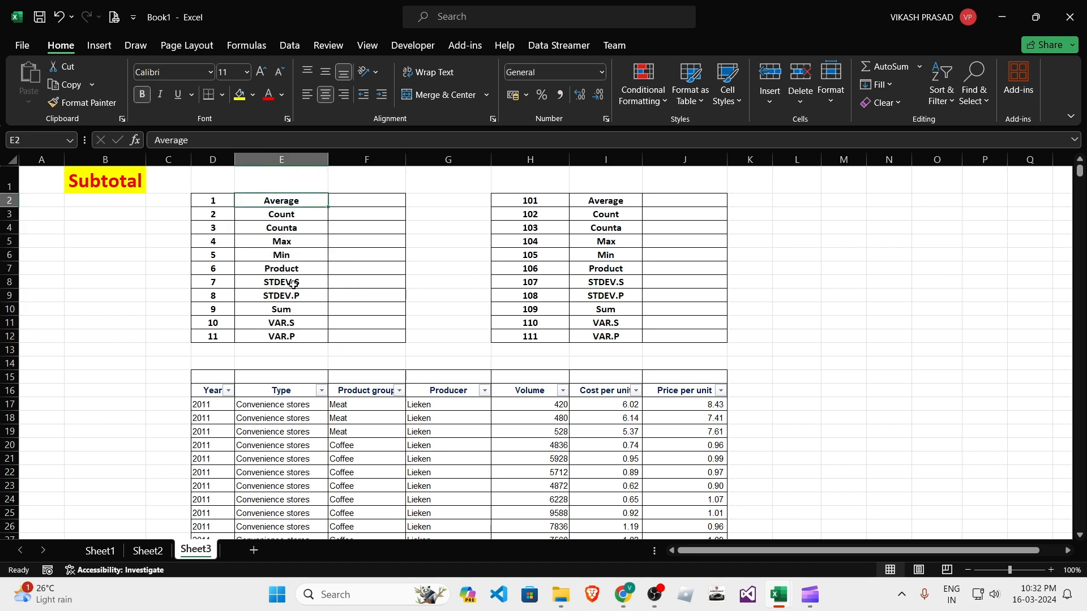
{"action": "left_click_drag", "start_coordinate": [290, 282], "coordinate": [295, 316]}
{"action": "left_click", "coordinate": [355, 241]}
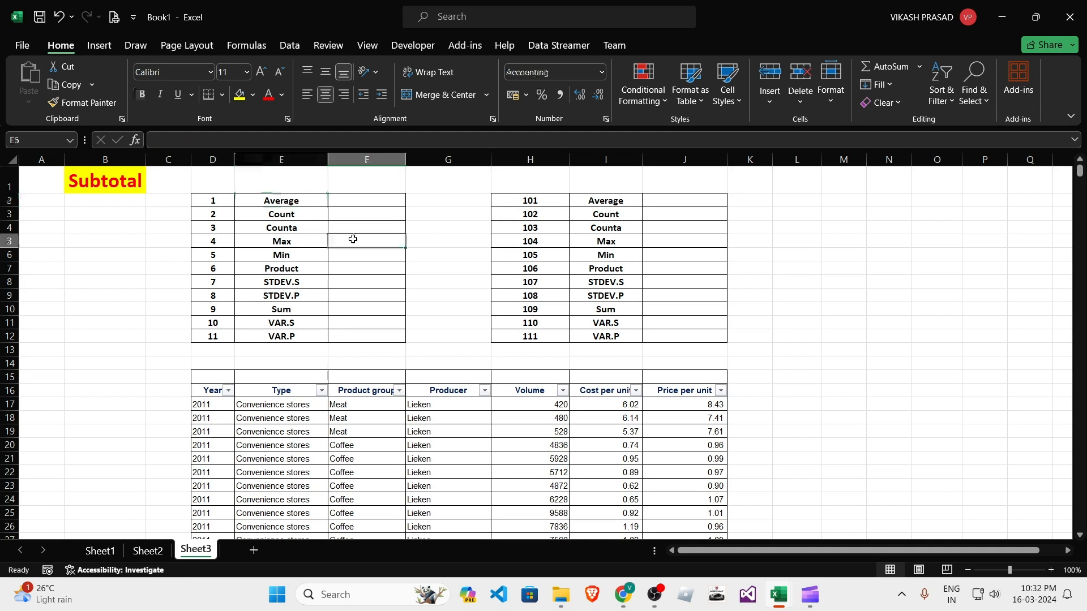
{"action": "left_click_drag", "start_coordinate": [286, 203], "coordinate": [281, 255]}
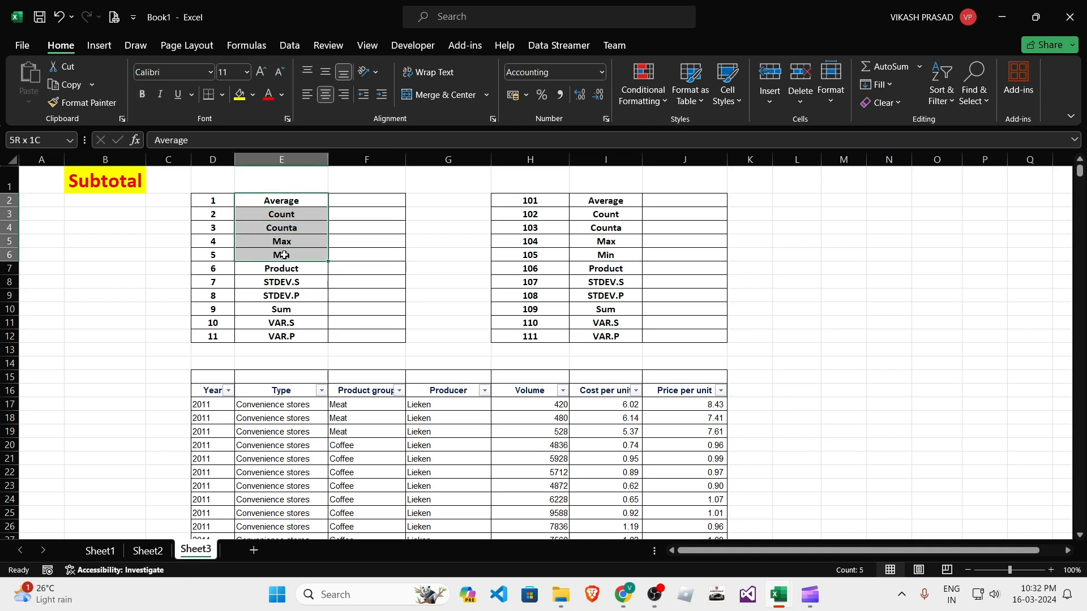
{"action": "left_click", "coordinate": [288, 309], "text": "ctrl"}
{"action": "left_click_drag", "start_coordinate": [606, 200], "coordinate": [601, 255]}
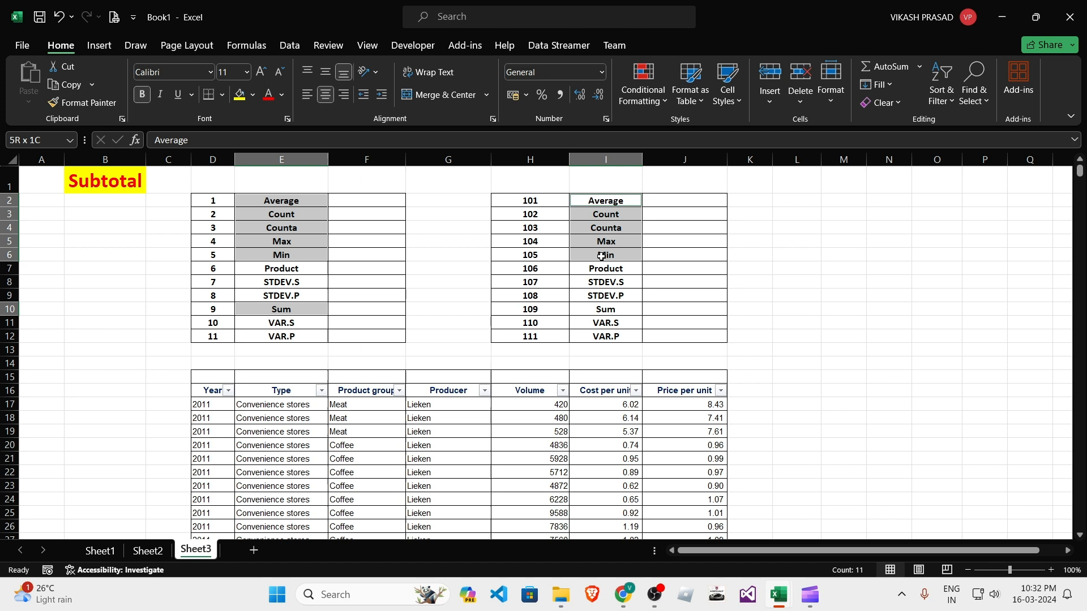
{"action": "left_click", "coordinate": [606, 309], "text": "ctrl"}
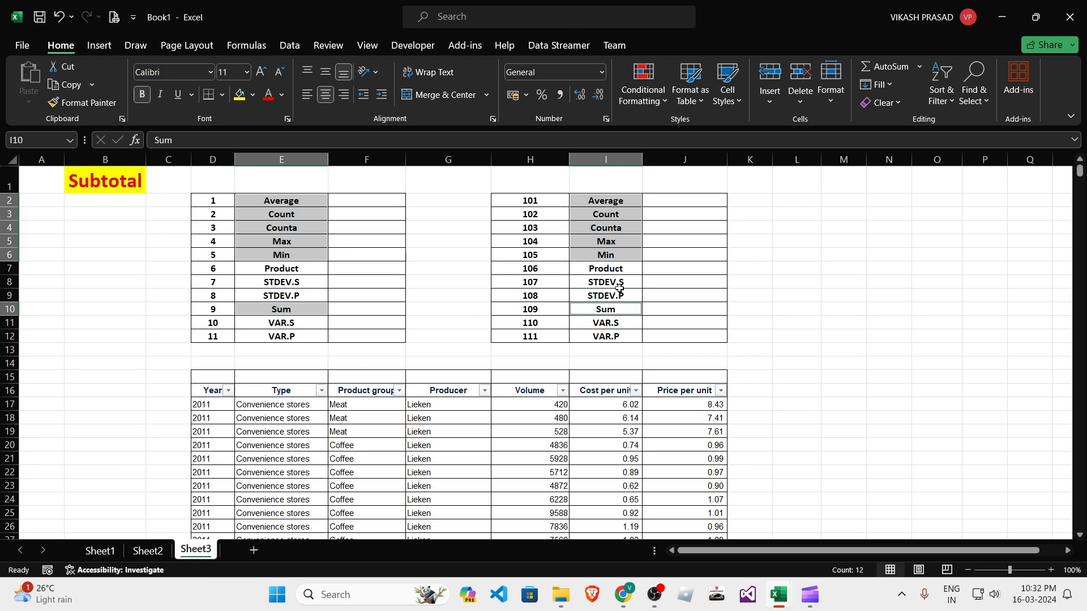
Review the blank result cells beside the 1–11 list and the function names of the 101–111 list.
{"action": "left_click", "coordinate": [532, 277]}
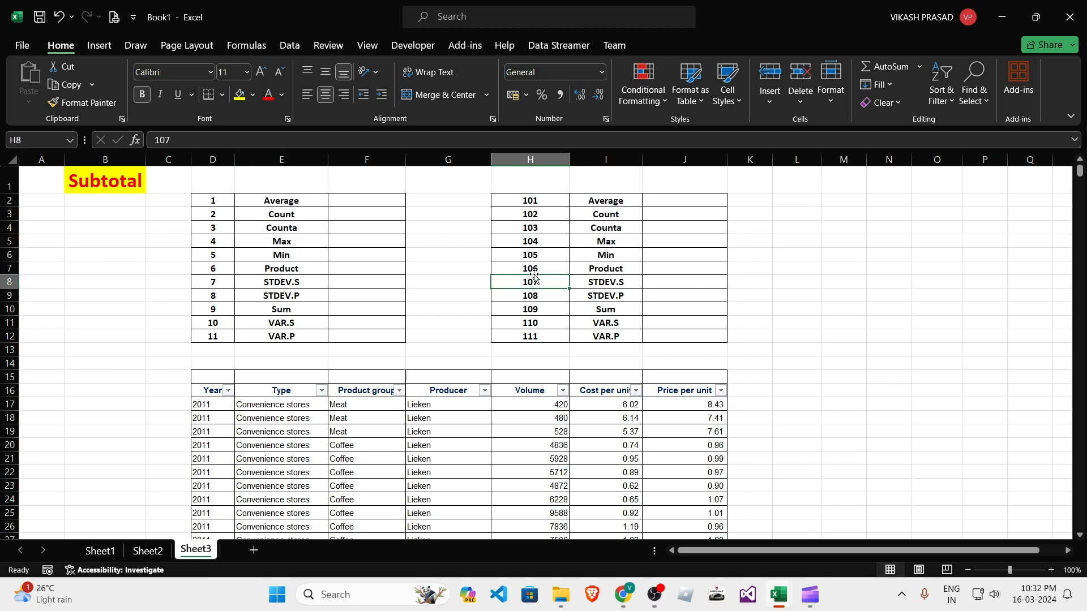
{"action": "left_click", "coordinate": [453, 252]}
{"action": "left_click", "coordinate": [341, 204]}
{"action": "left_click", "coordinate": [369, 260]}
{"action": "left_click", "coordinate": [280, 191]}
{"action": "left_click", "coordinate": [336, 202]}
{"action": "left_click", "coordinate": [373, 250]}
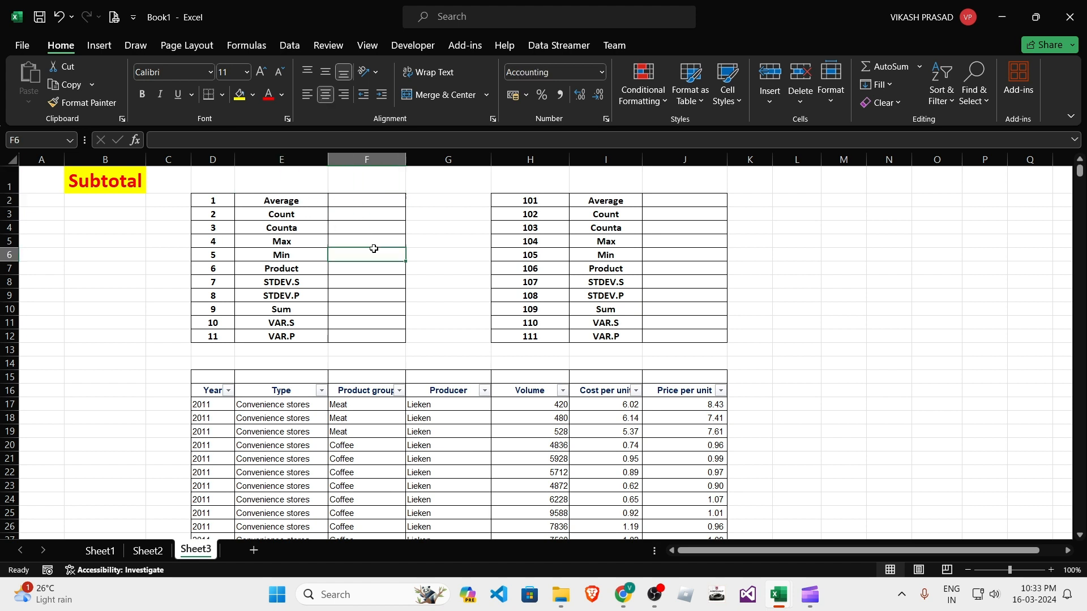
{"action": "left_click", "coordinate": [271, 202]}
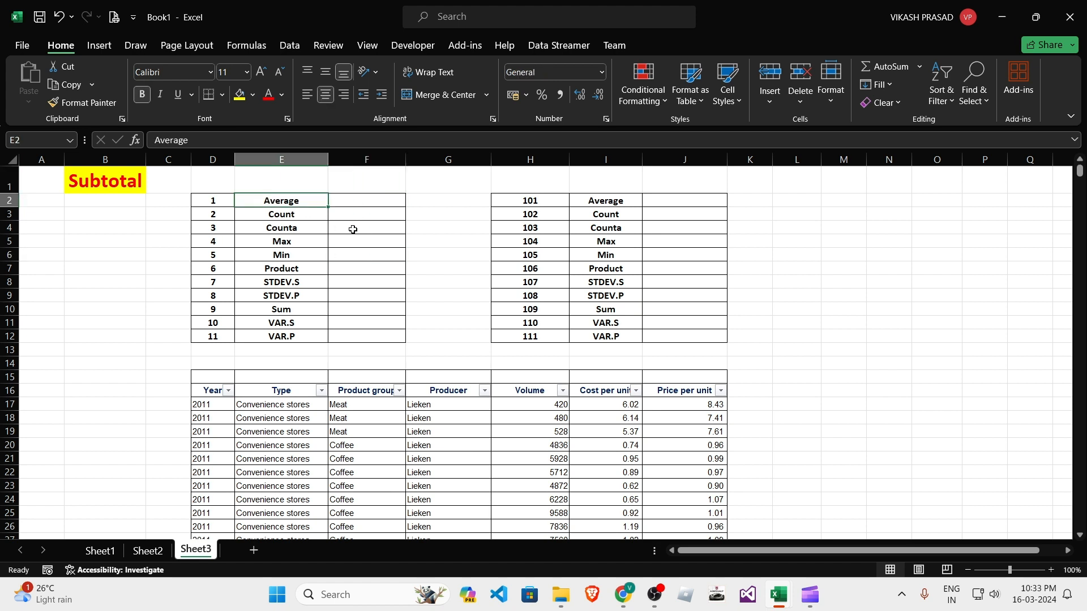
{"action": "left_click", "coordinate": [598, 203]}
{"action": "left_click_drag", "start_coordinate": [599, 204], "coordinate": [614, 335]}
{"action": "left_click", "coordinate": [365, 202]}
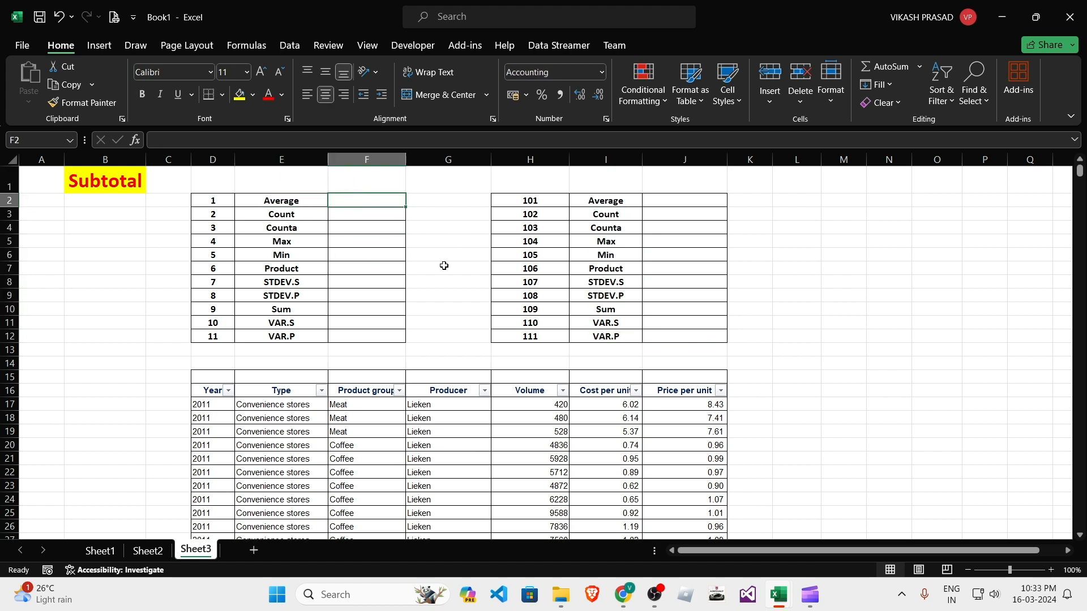
Start a SUBTOTAL formula in H15, directly above the Volume header of the product table.
{"action": "left_click", "coordinate": [533, 376]}
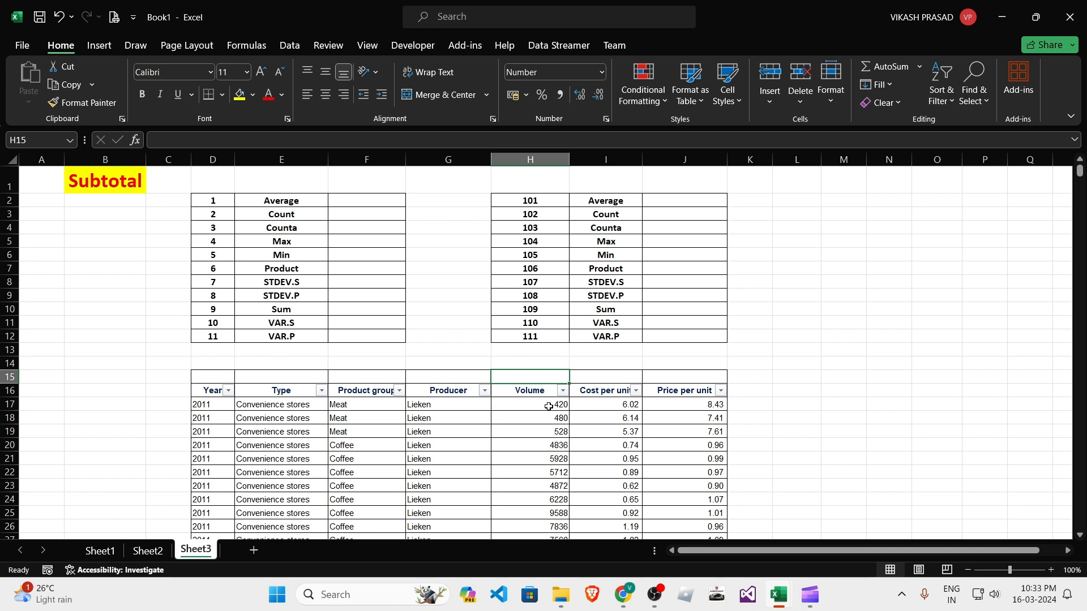
{"action": "left_click_drag", "start_coordinate": [549, 404], "coordinate": [532, 500]}
{"action": "left_click_drag", "start_coordinate": [375, 407], "coordinate": [376, 475]}
{"action": "left_click", "coordinate": [447, 445]}
{"action": "left_click", "coordinate": [544, 377]}
{"action": "type", "text": "="}
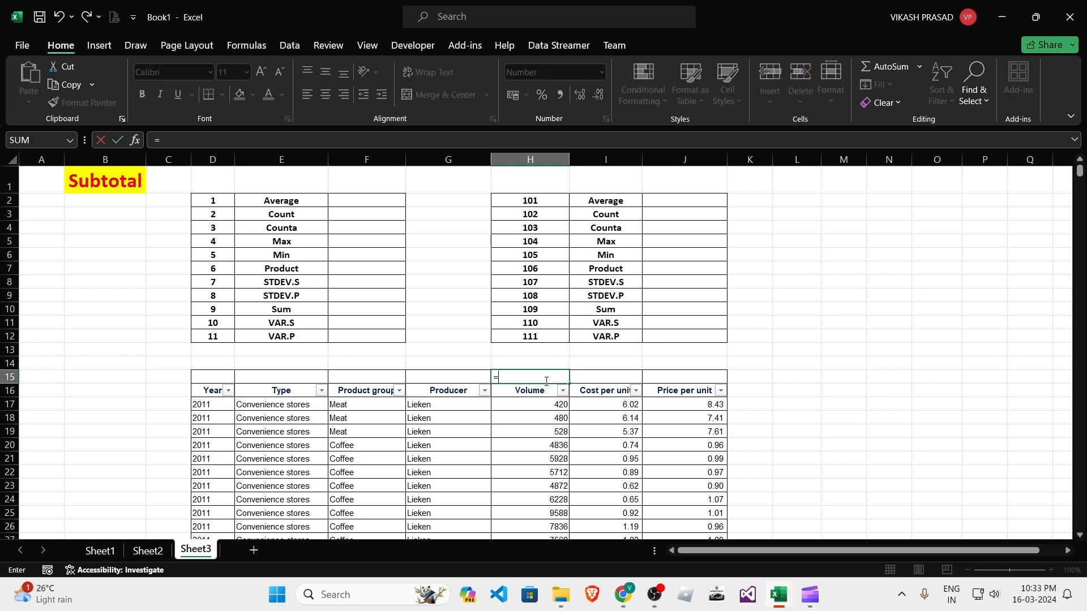
{"action": "type", "text": "subt"}
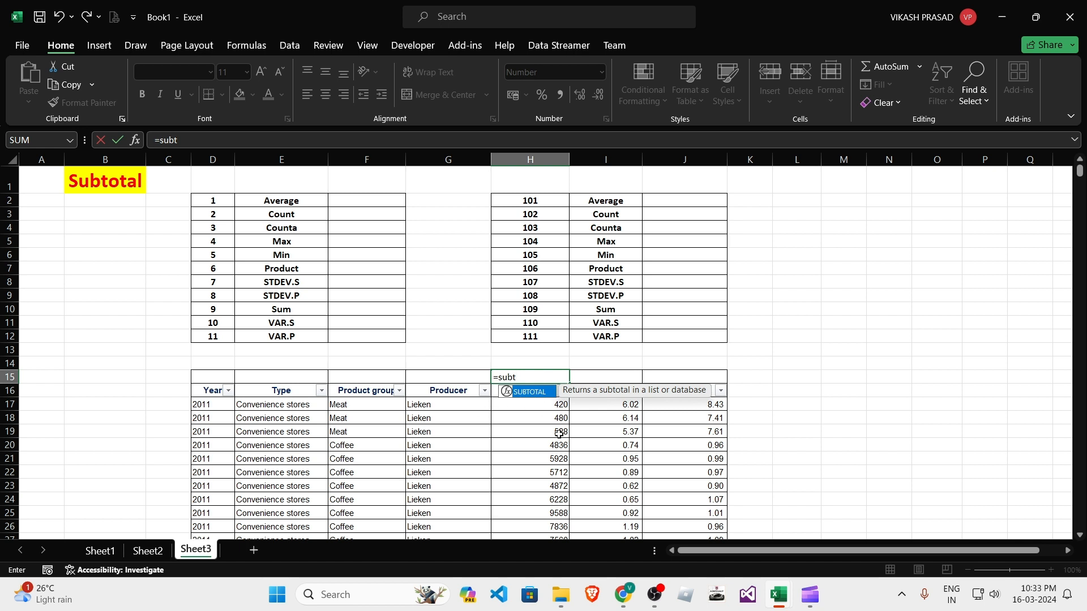
{"action": "key", "text": "Tab"}
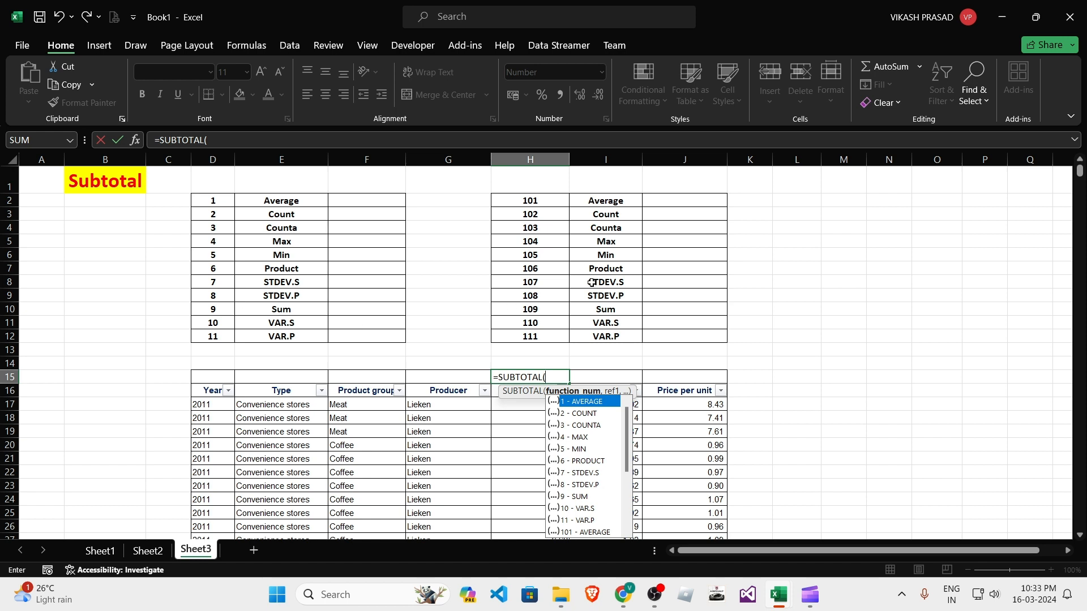
Look through the function numbers 1–11 and 101–111, and choose 9 - SUM as the formula's function number.
{"action": "scroll", "coordinate": [635, 434], "scroll_direction": "down", "scroll_amount": 2}
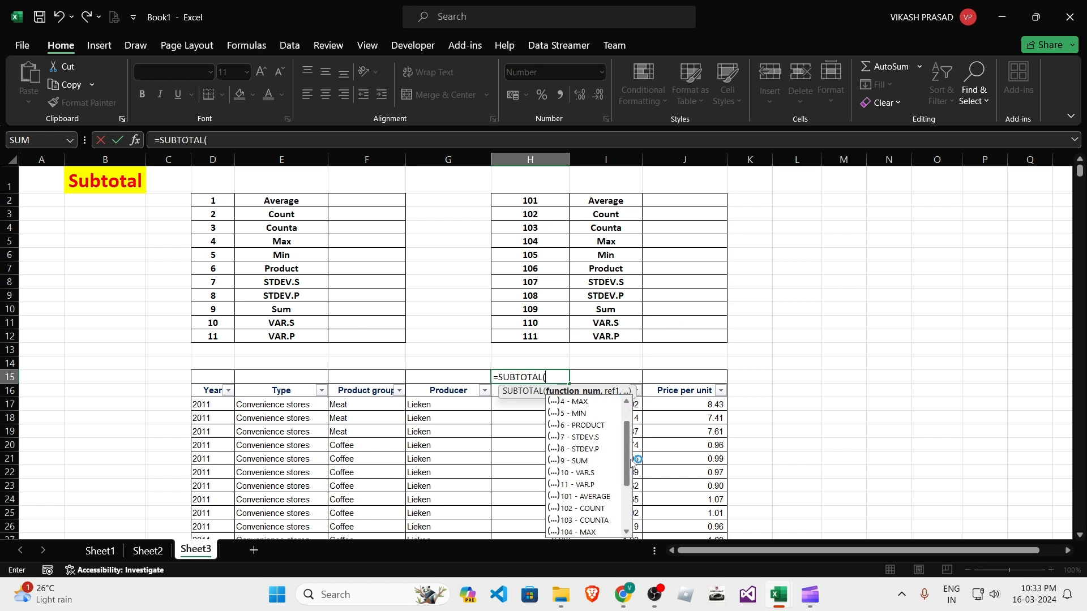
{"action": "scroll", "coordinate": [590, 462], "scroll_direction": "down", "scroll_amount": 2}
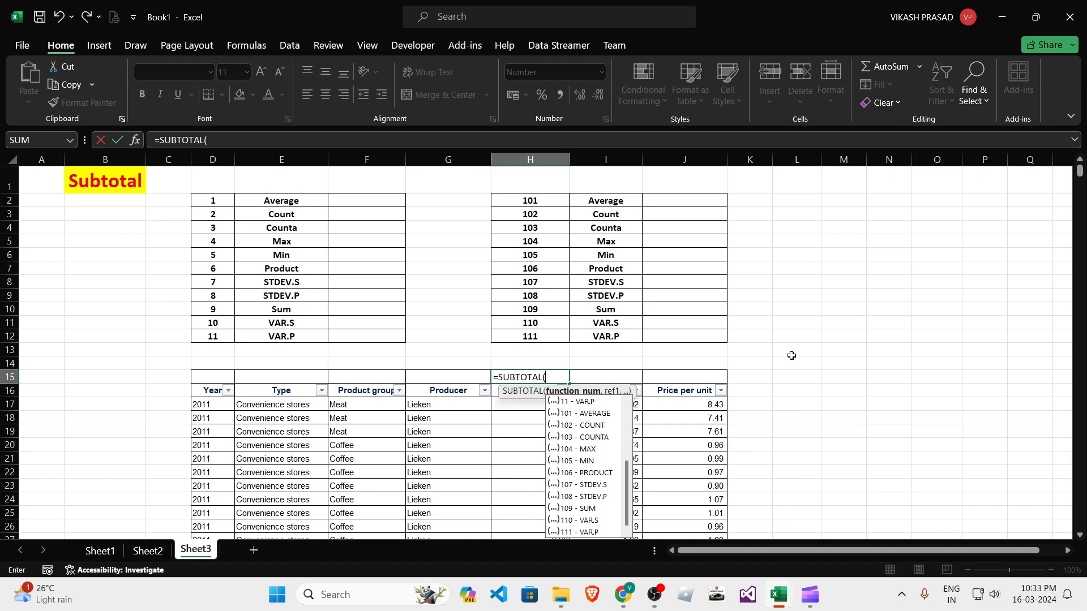
{"action": "left_click_drag", "start_coordinate": [630, 486], "coordinate": [629, 419]}
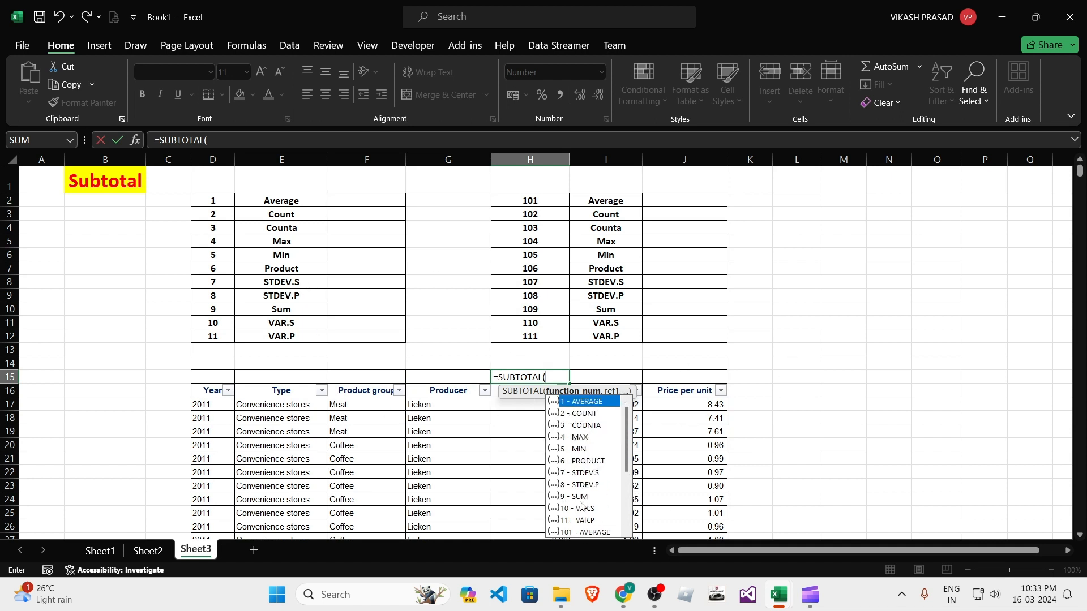
{"action": "key", "text": "Down"}
{"action": "key", "text": "Down"}
{"action": "key", "text": "Down"}
{"action": "key", "text": "Down"}
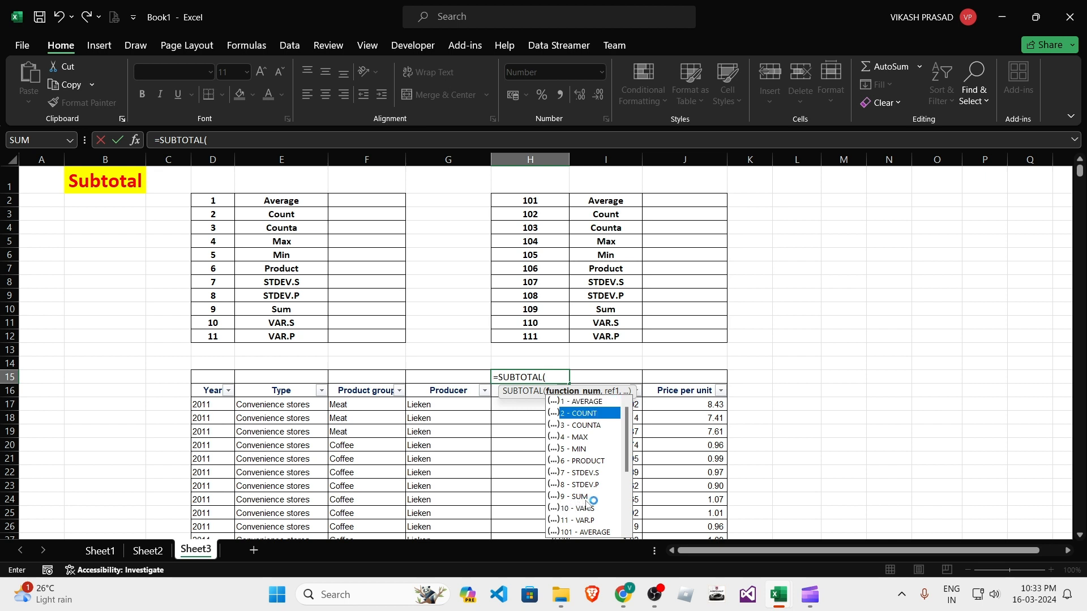
{"action": "key", "text": "Down"}
{"action": "key", "text": "Down"}
{"action": "key", "text": "Down"}
{"action": "key", "text": "Down"}
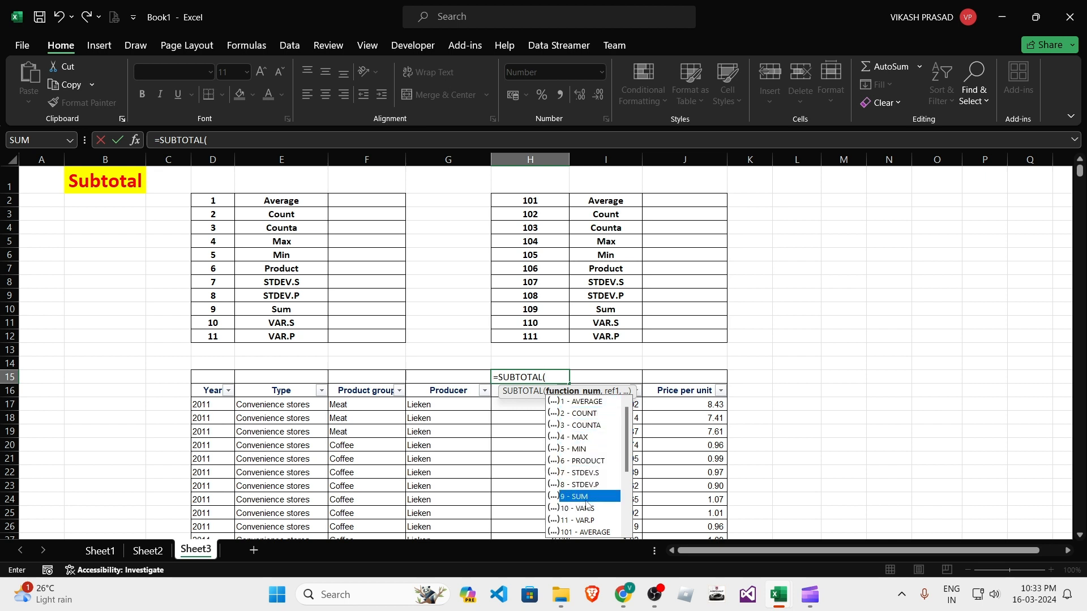
{"action": "key", "text": "Up"}
{"action": "key", "text": "Down"}
{"action": "key", "text": "Up"}
{"action": "key", "text": "Down"}
{"action": "key", "text": "Tab"}
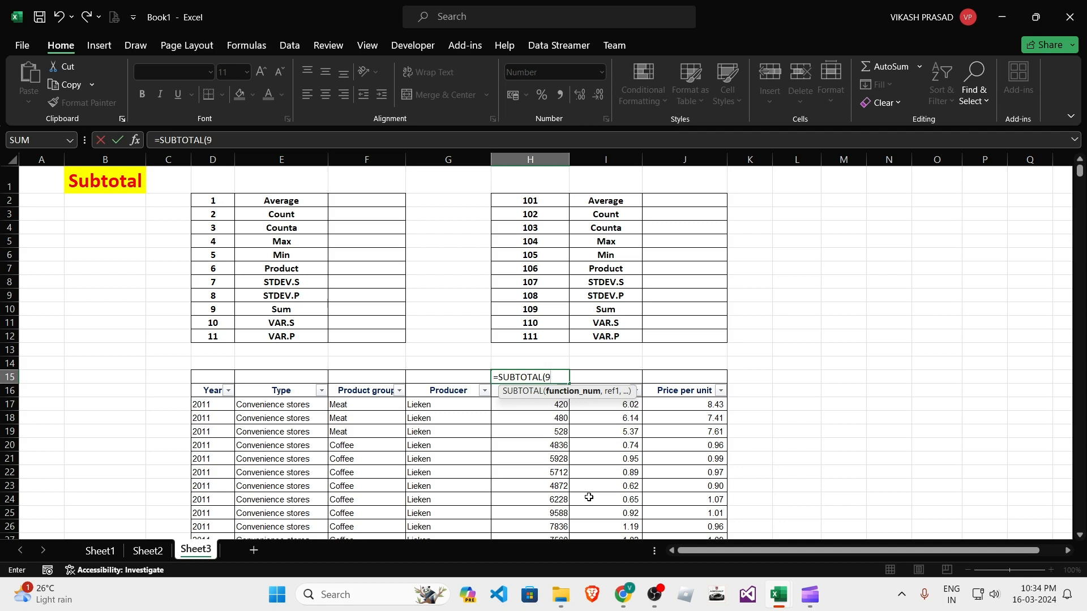
Complete the H15 subtotal with the Volume range H17:H15134 as its reference.
{"action": "type", "text": ","}
{"action": "key", "text": "Down"}
{"action": "key", "text": "Down"}
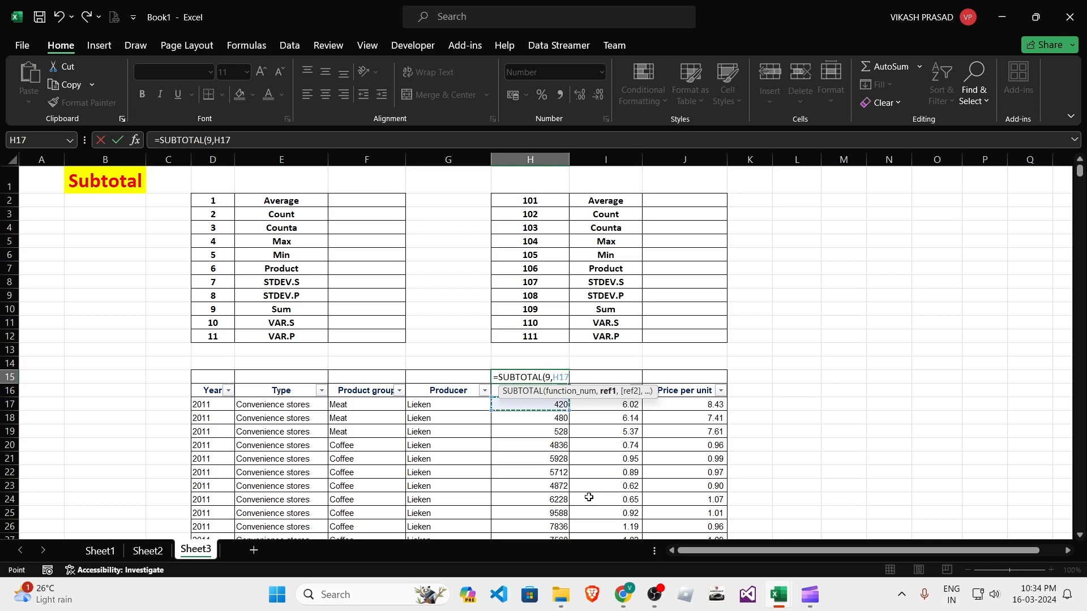
{"action": "key", "text": "ctrl+shift+Down"}
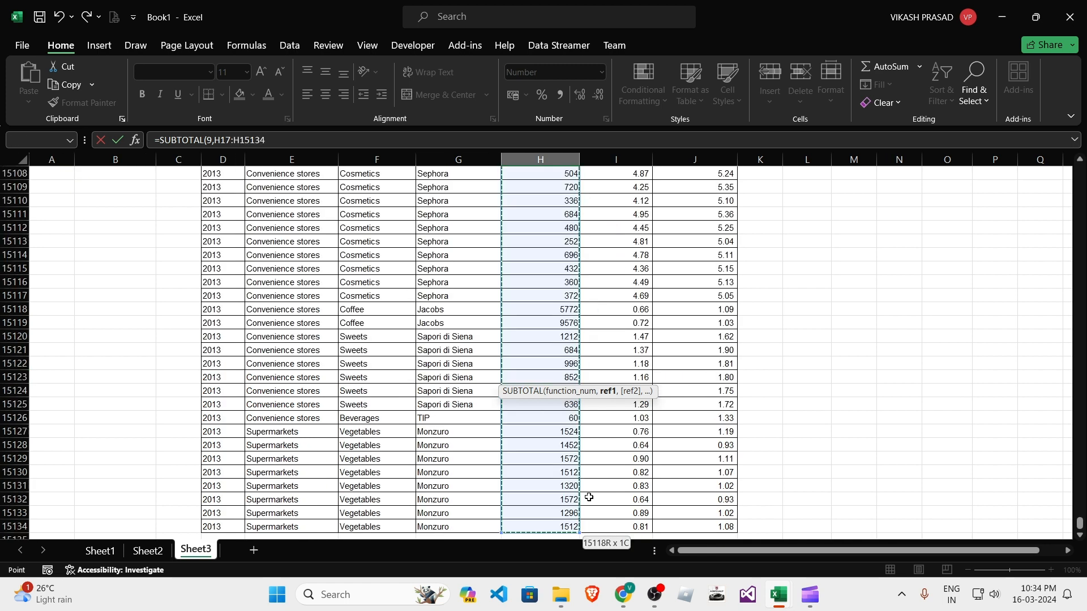
{"action": "type", "text": ")"}
{"action": "key", "text": "Return"}
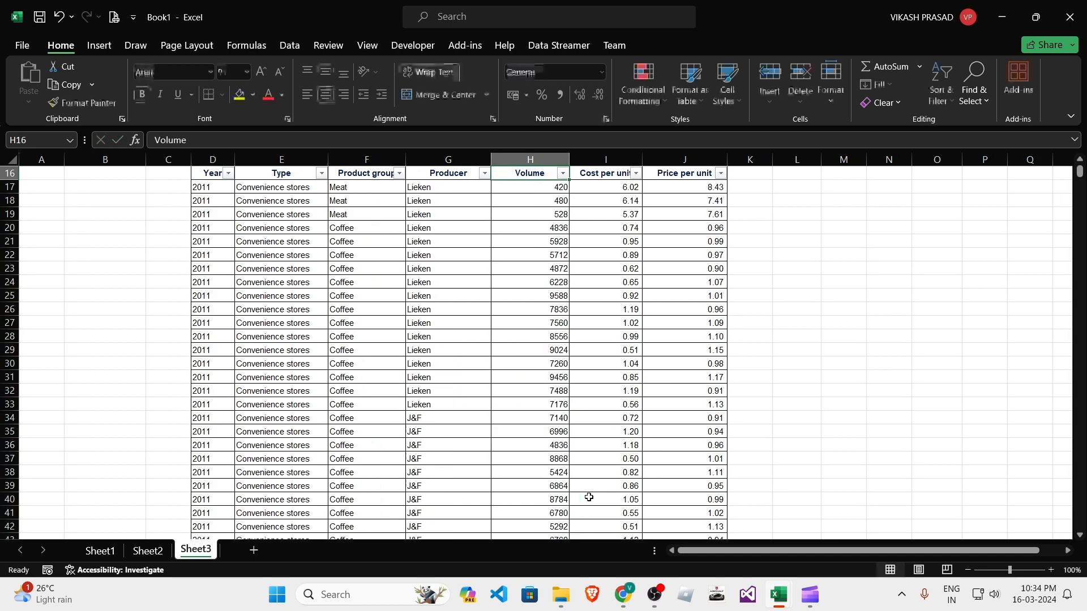
{"action": "key", "text": "Up"}
{"action": "scroll", "coordinate": [591, 498], "scroll_direction": "up", "scroll_amount": 2}
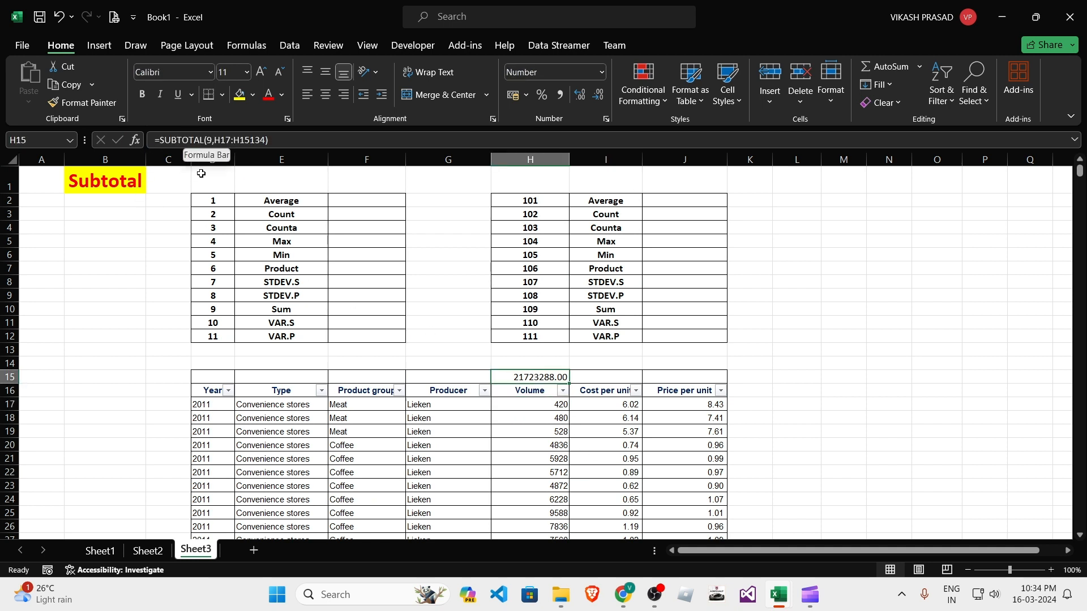
Filter the Product group column to show only Coffee.
{"action": "left_click", "coordinate": [589, 431]}
{"action": "left_click", "coordinate": [534, 365]}
{"action": "left_click", "coordinate": [531, 417]}
{"action": "left_click", "coordinate": [528, 379]}
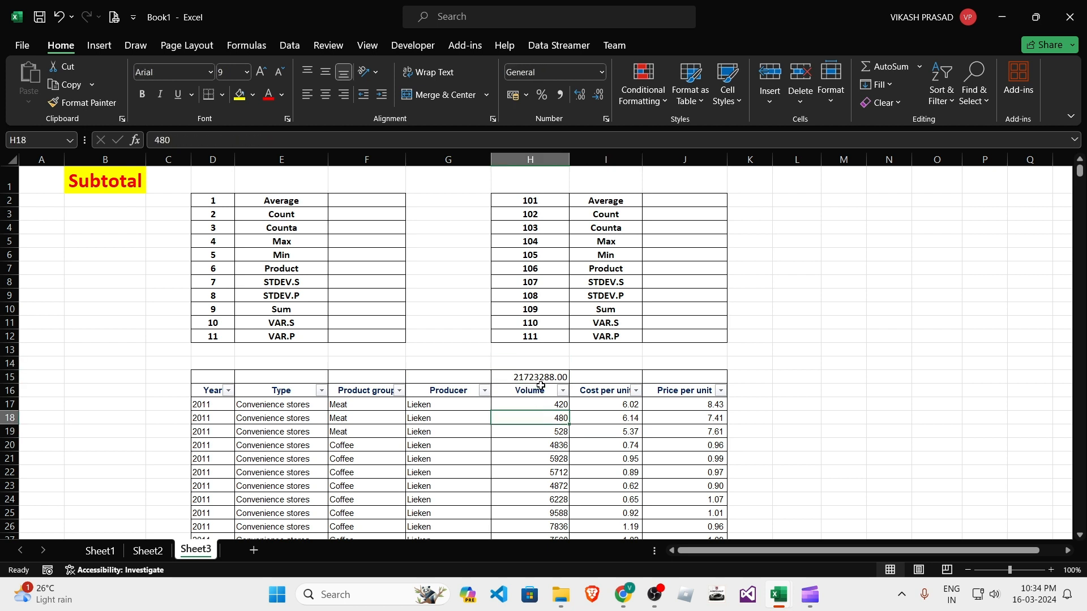
{"action": "left_click", "coordinate": [367, 418]}
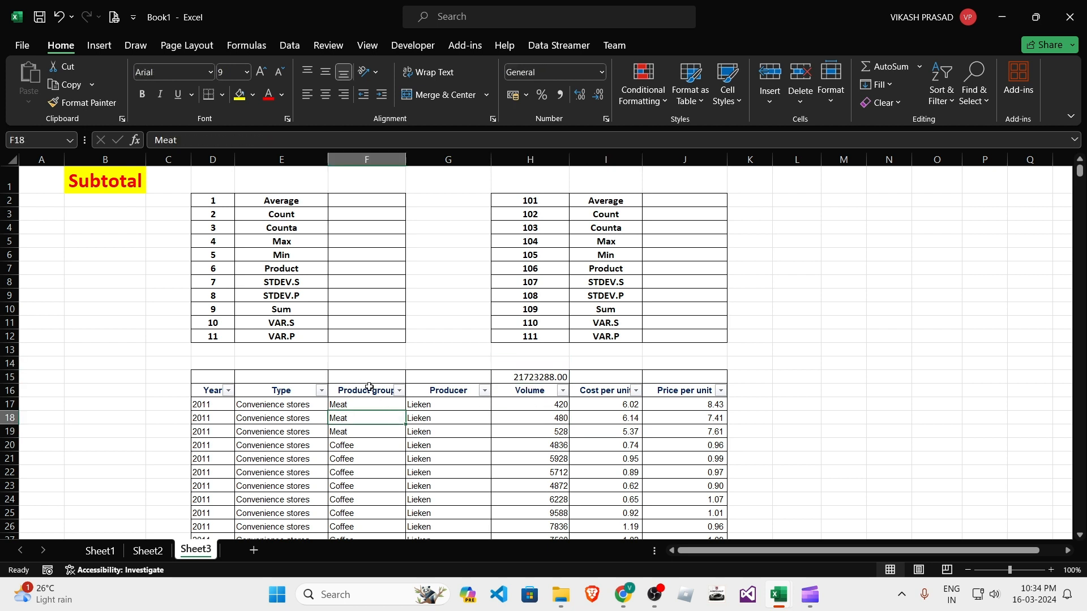
{"action": "left_click", "coordinate": [399, 391]}
{"action": "left_click", "coordinate": [265, 236]}
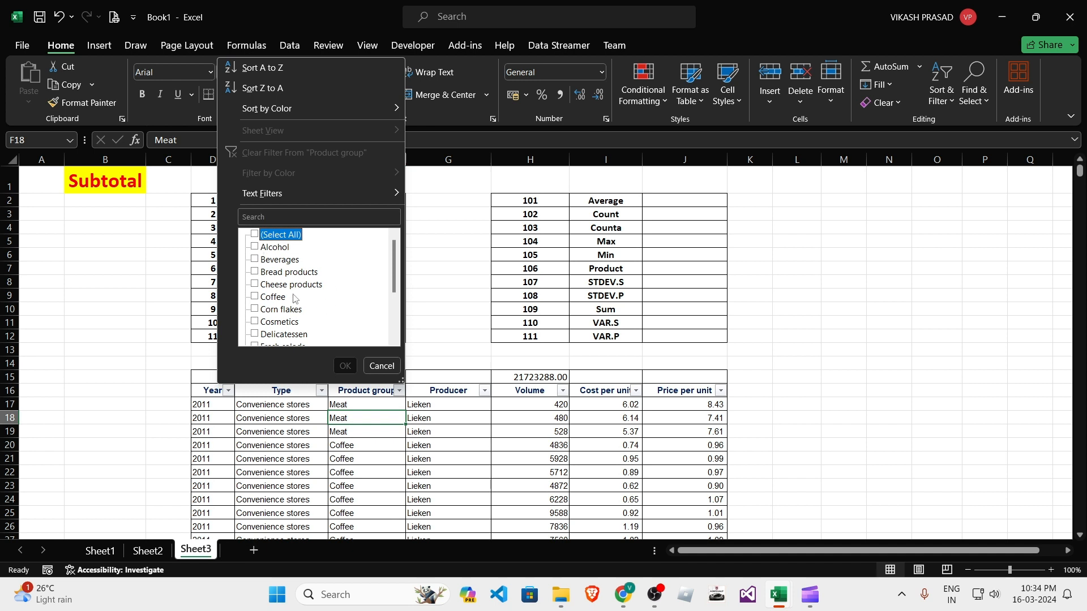
{"action": "left_click", "coordinate": [268, 298]}
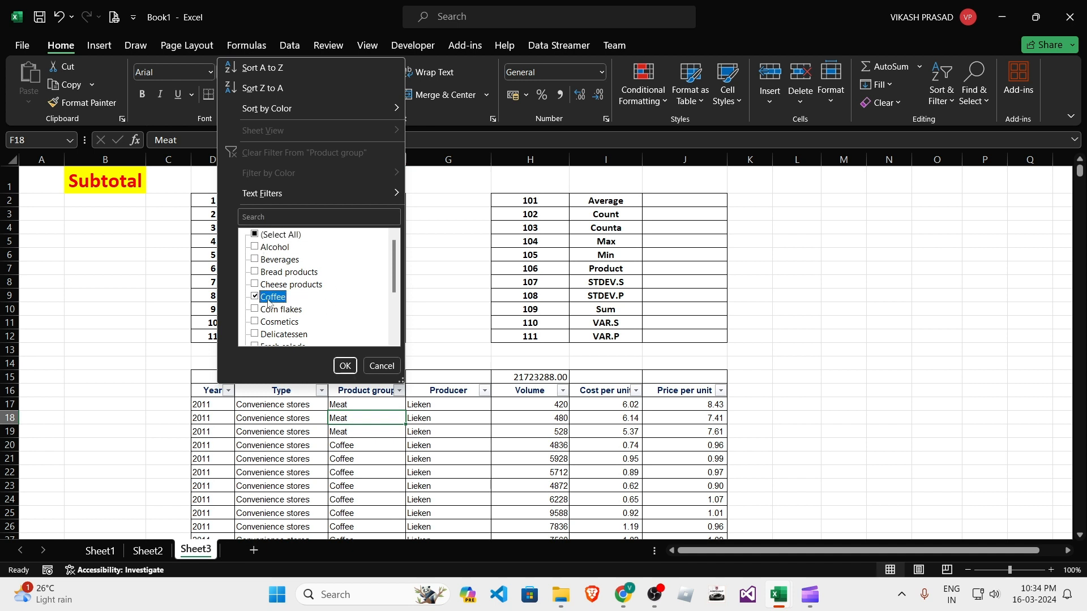
{"action": "left_click", "coordinate": [345, 365]}
Select all the filtered Coffee volumes to check their sum against the subtotal in H15.
{"action": "left_click", "coordinate": [525, 378]}
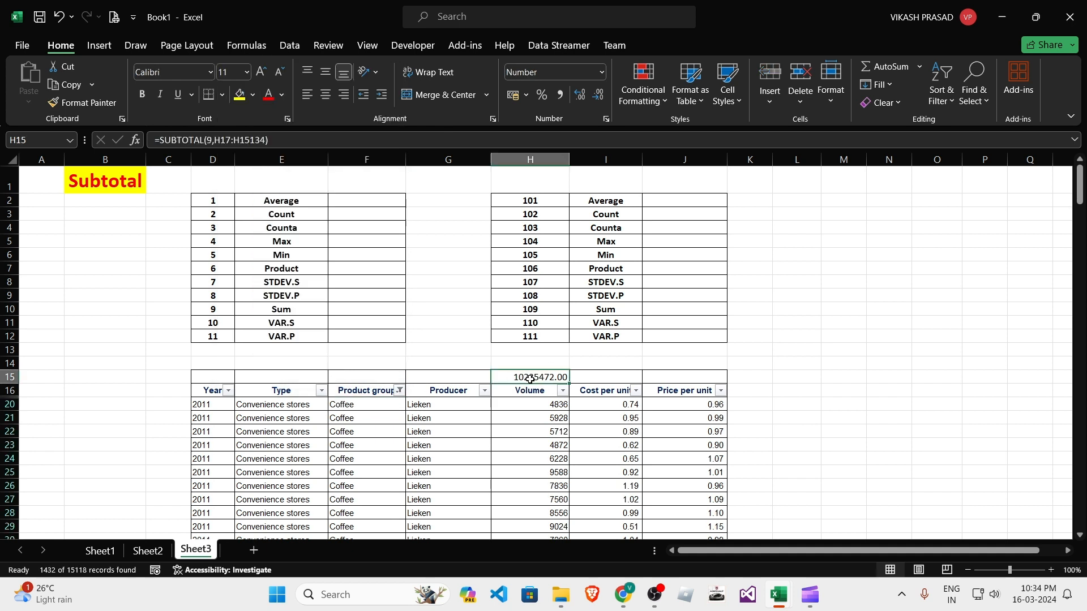
{"action": "left_click", "coordinate": [541, 405]}
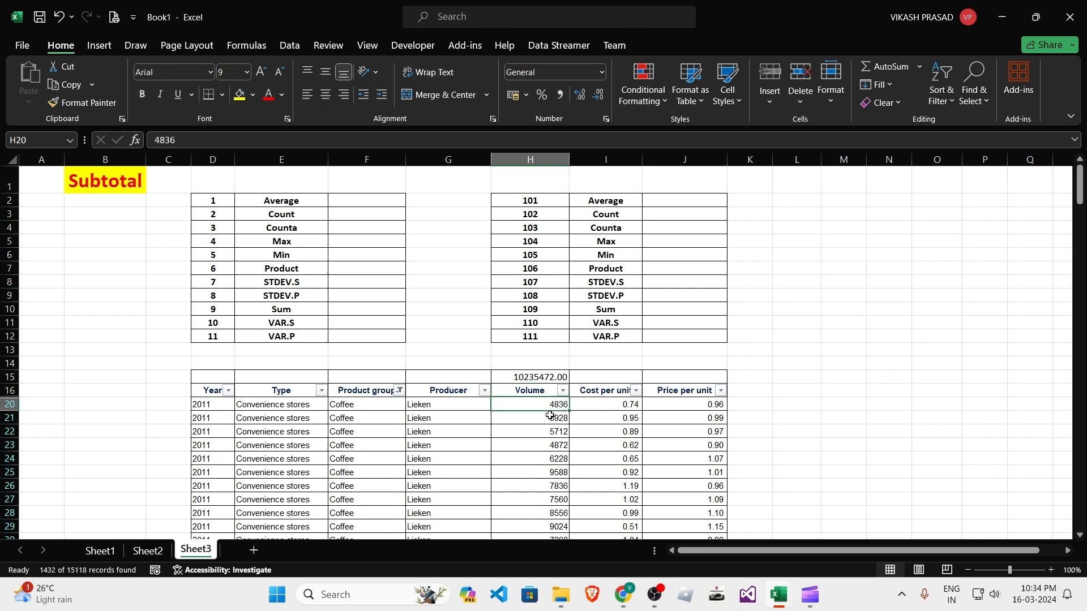
{"action": "key", "text": "ctrl+shift+Down"}
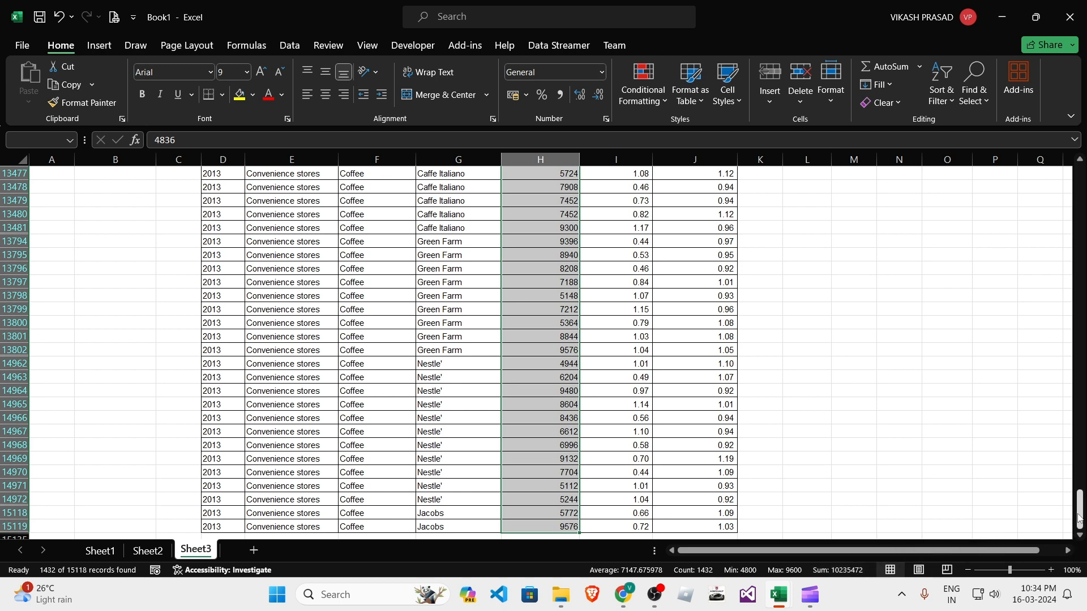
{"action": "left_click_drag", "start_coordinate": [1079, 512], "coordinate": [1079, 170]}
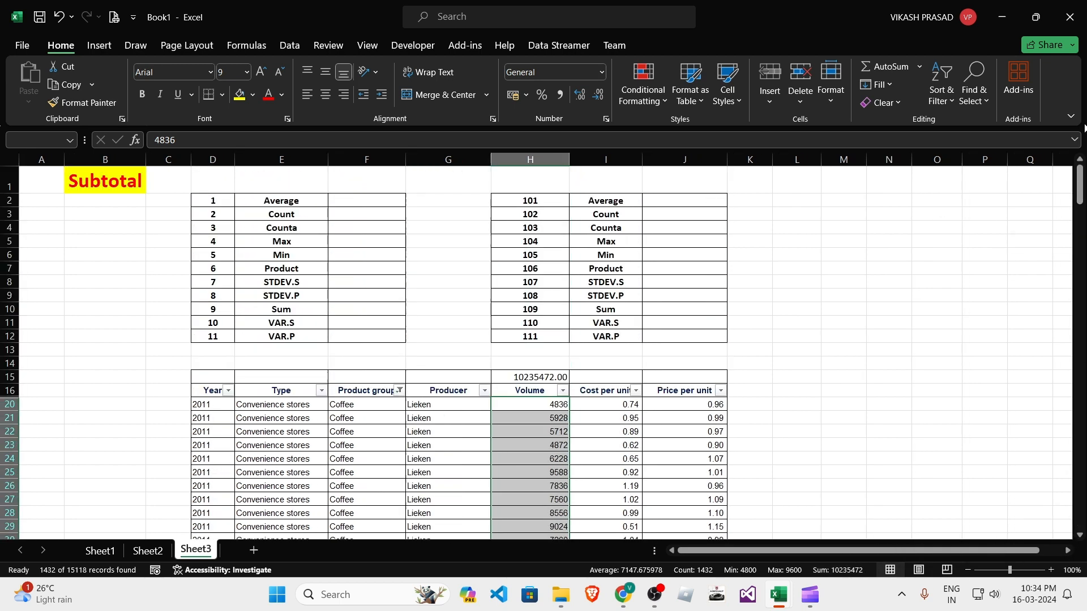
{"action": "left_click", "coordinate": [543, 377]}
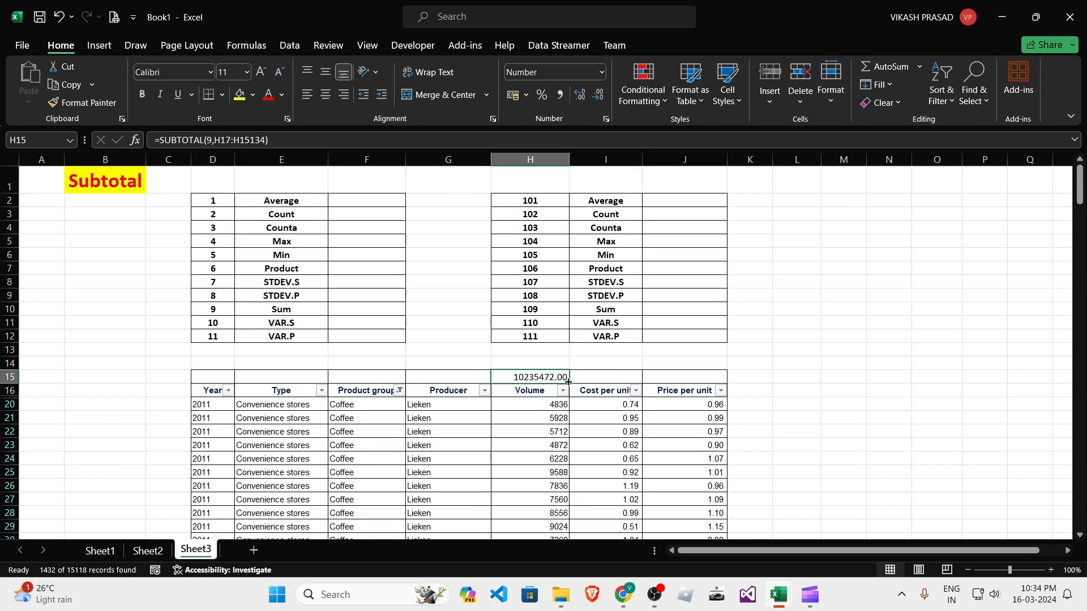
Compare the H15 subtotal with the visible Coffee rows in the Volume column below it.
{"action": "left_click", "coordinate": [527, 480]}
{"action": "left_click", "coordinate": [528, 376]}
{"action": "left_click", "coordinate": [548, 428]}
{"action": "left_click", "coordinate": [552, 365]}
{"action": "left_click", "coordinate": [558, 431]}
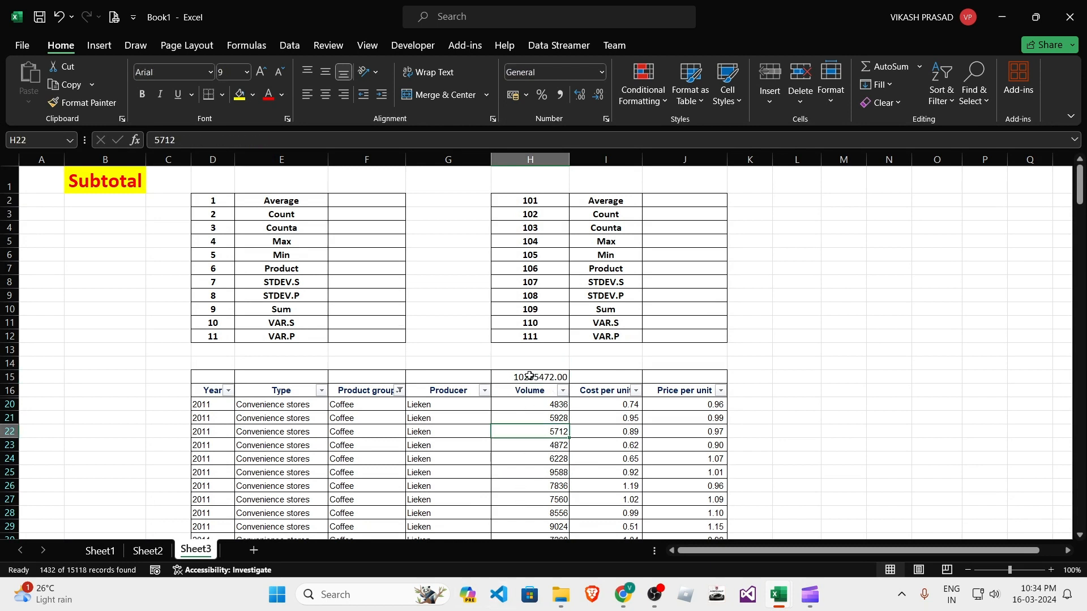
{"action": "left_click", "coordinate": [529, 366]}
{"action": "left_click", "coordinate": [549, 420]}
{"action": "left_click", "coordinate": [529, 367]}
{"action": "left_click", "coordinate": [558, 428]}
{"action": "double_click", "coordinate": [558, 423]}
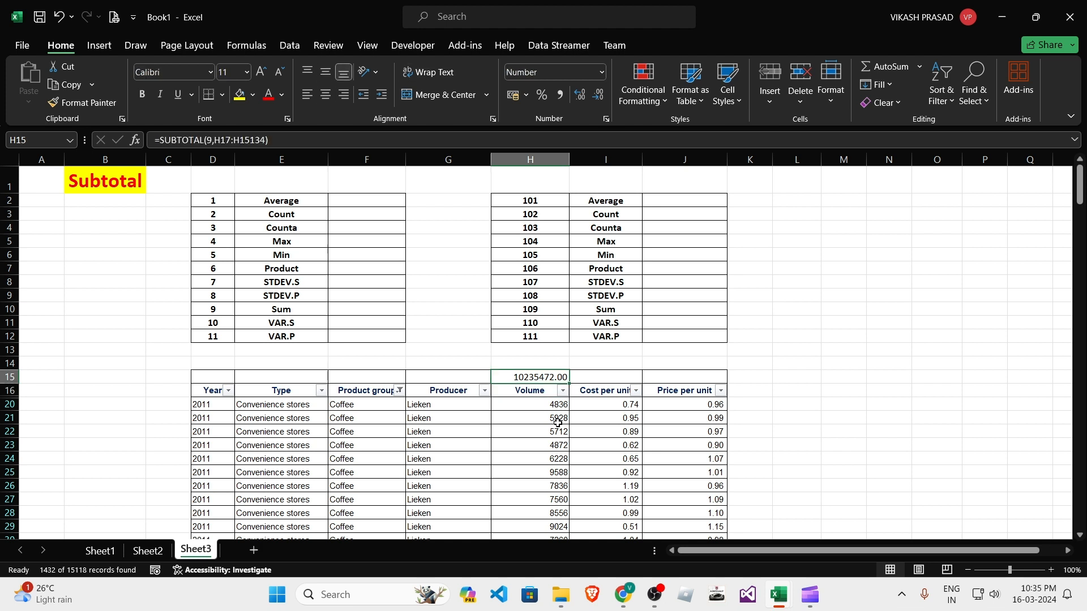
Revisit the 1–11 and 101–111 function number lists above the product table.
{"action": "key", "text": "ctrl+Up"}
{"action": "key", "text": "ctrl+Up"}
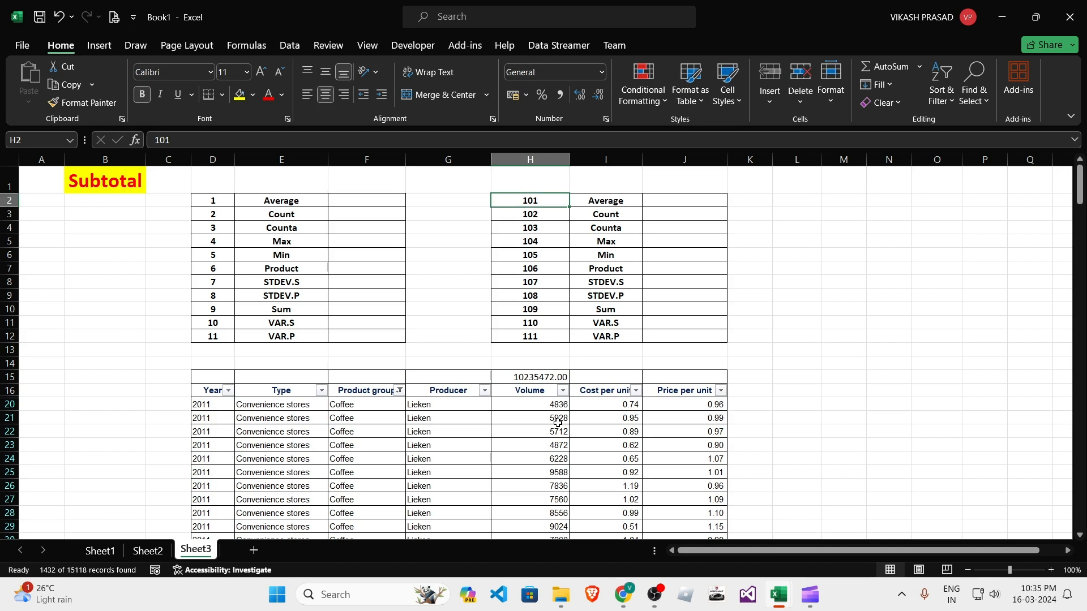
{"action": "key", "text": "ctrl+Left"}
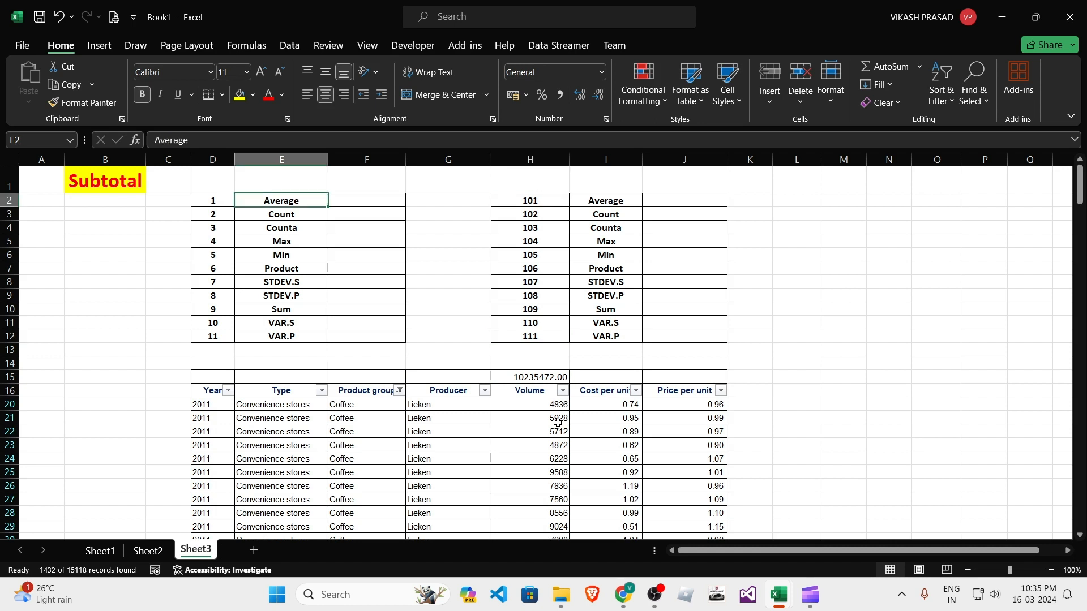
{"action": "key", "text": "ctrl+Left"}
{"action": "key", "text": "ctrl+Down"}
{"action": "key", "text": "ctrl+Up"}
{"action": "key", "text": "Right"}
{"action": "key", "text": "ctrl+Right"}
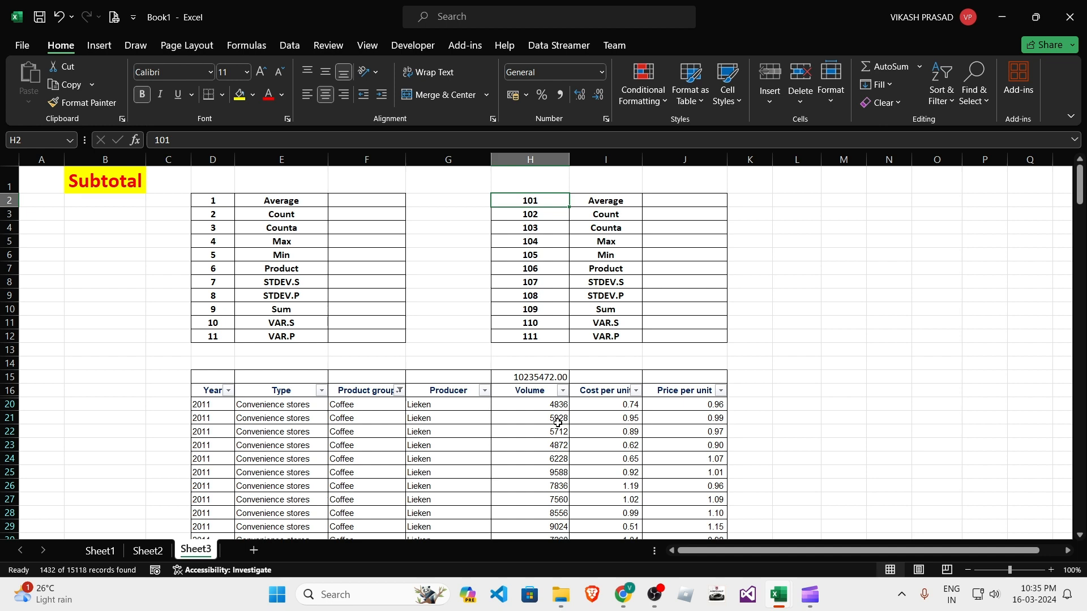
Switch to the Course Details workbook and go over the basic and advance Excel topic lists on Sheet7.
{"action": "key", "text": "alt+Tab"}
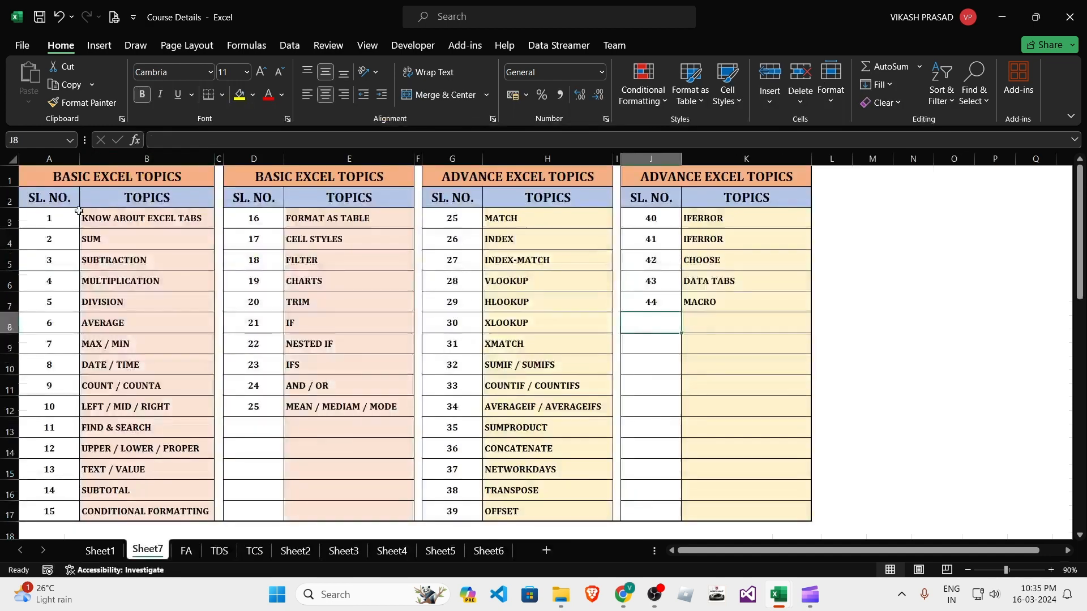
{"action": "left_click_drag", "start_coordinate": [56, 177], "coordinate": [735, 509]}
{"action": "left_click", "coordinate": [343, 303]}
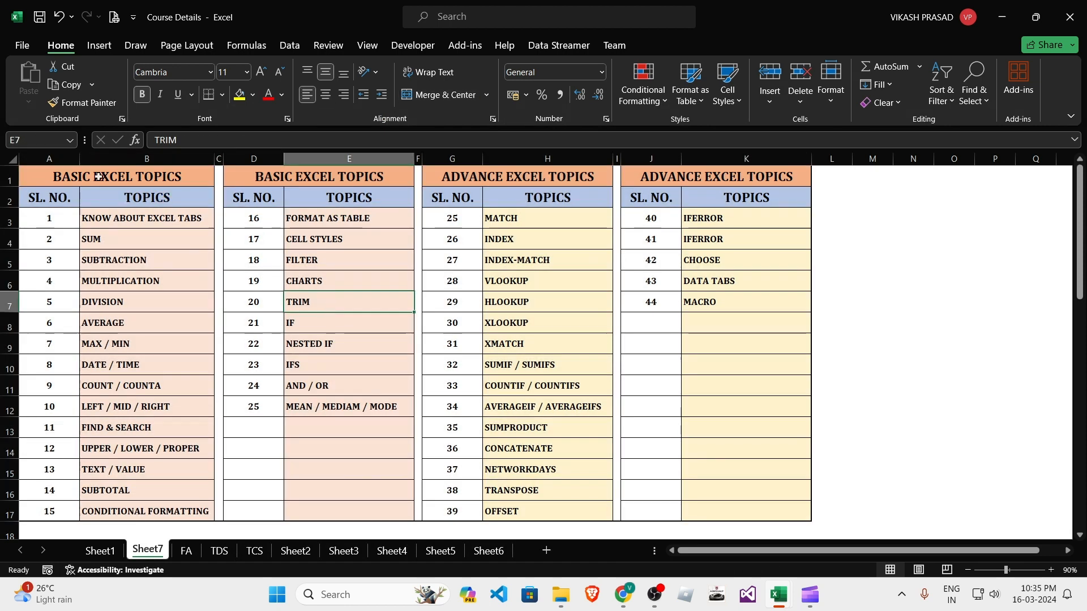
{"action": "left_click_drag", "start_coordinate": [51, 177], "coordinate": [747, 512]}
{"action": "left_click", "coordinate": [547, 365]}
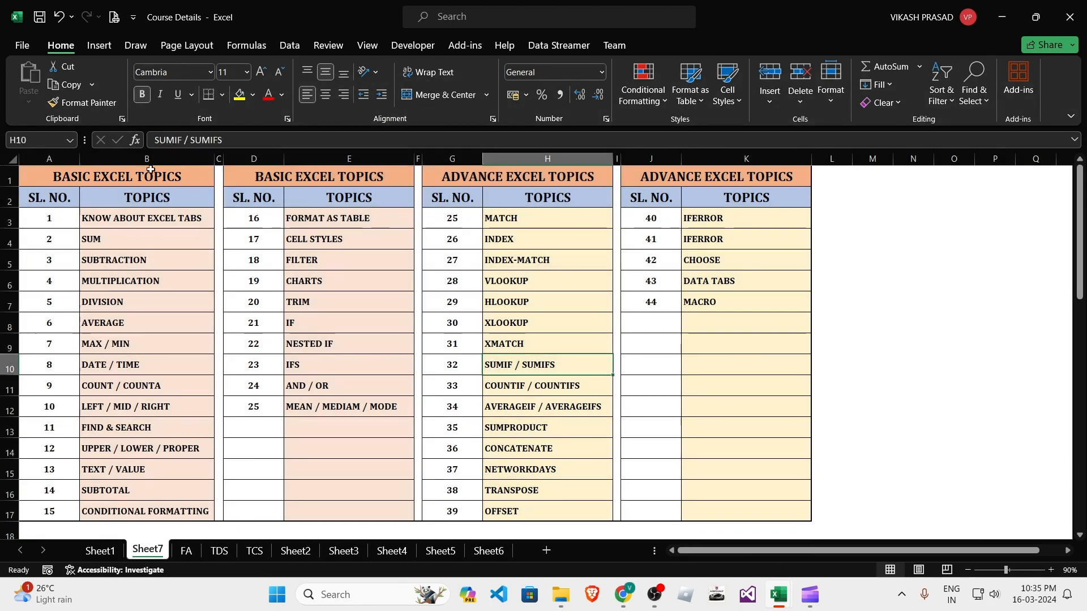
{"action": "left_click_drag", "start_coordinate": [50, 177], "coordinate": [790, 505]}
{"action": "left_click", "coordinate": [284, 319]}
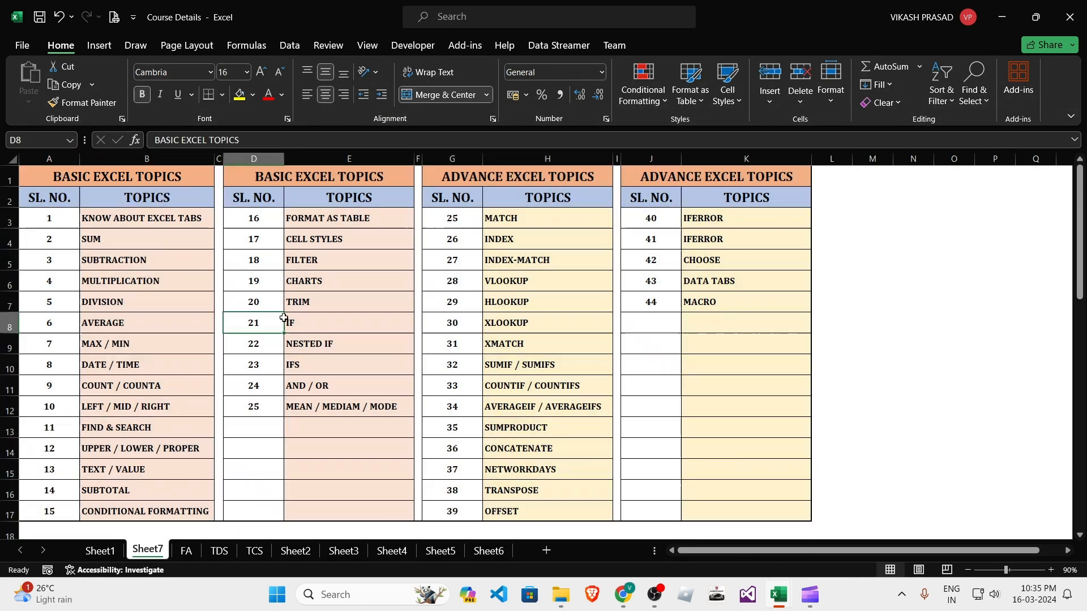
{"action": "left_click_drag", "start_coordinate": [51, 177], "coordinate": [789, 509]}
{"action": "left_click", "coordinate": [255, 323]}
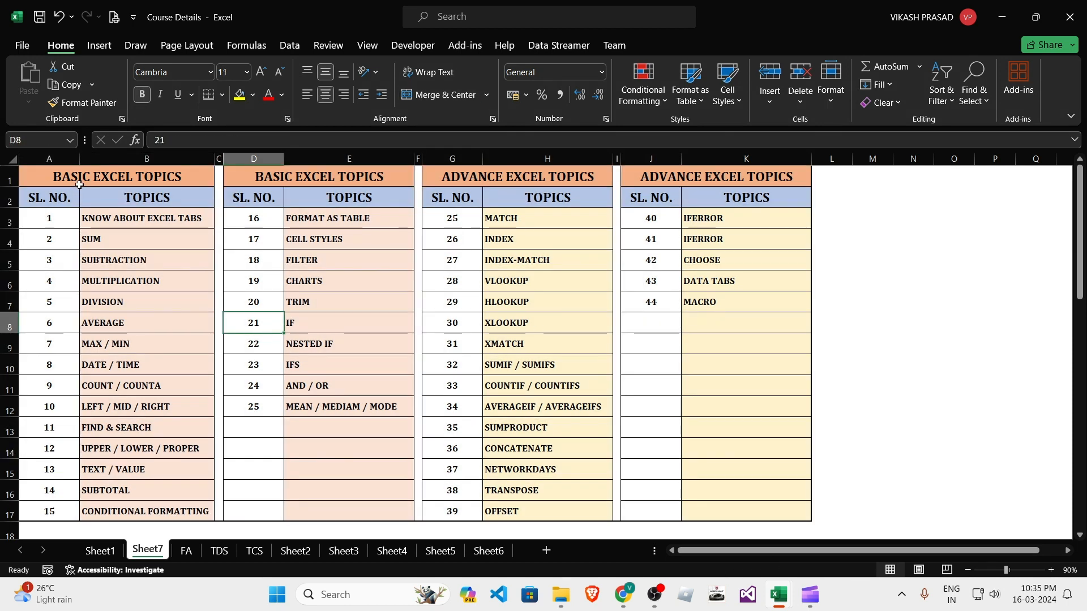
{"action": "left_click", "coordinate": [317, 301]}
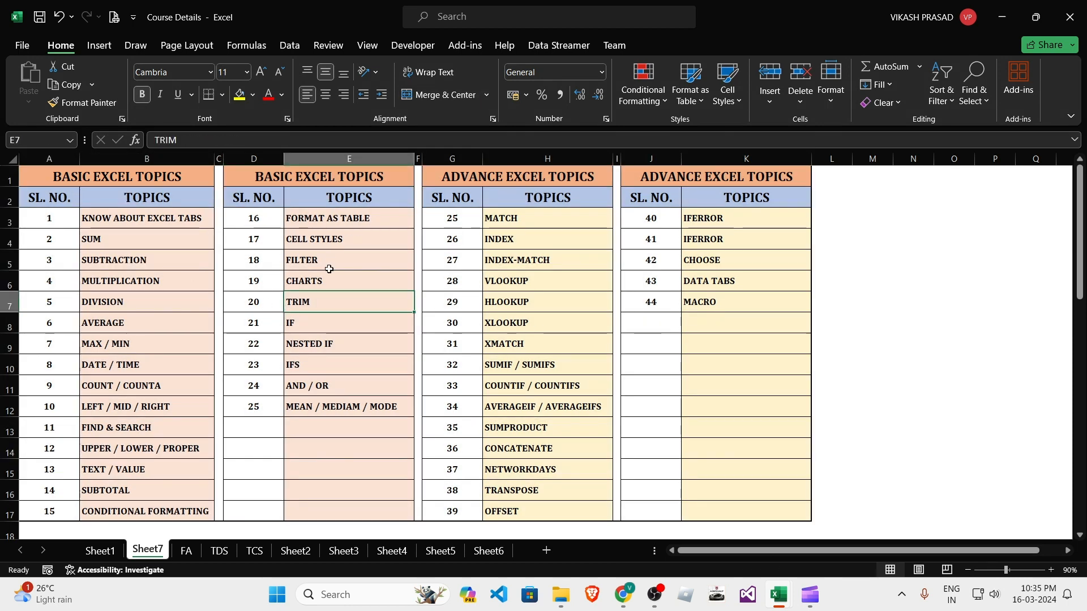
{"action": "left_click", "coordinate": [351, 244]}
{"action": "left_click_drag", "start_coordinate": [85, 181], "coordinate": [682, 512]}
{"action": "left_click", "coordinate": [616, 426]}
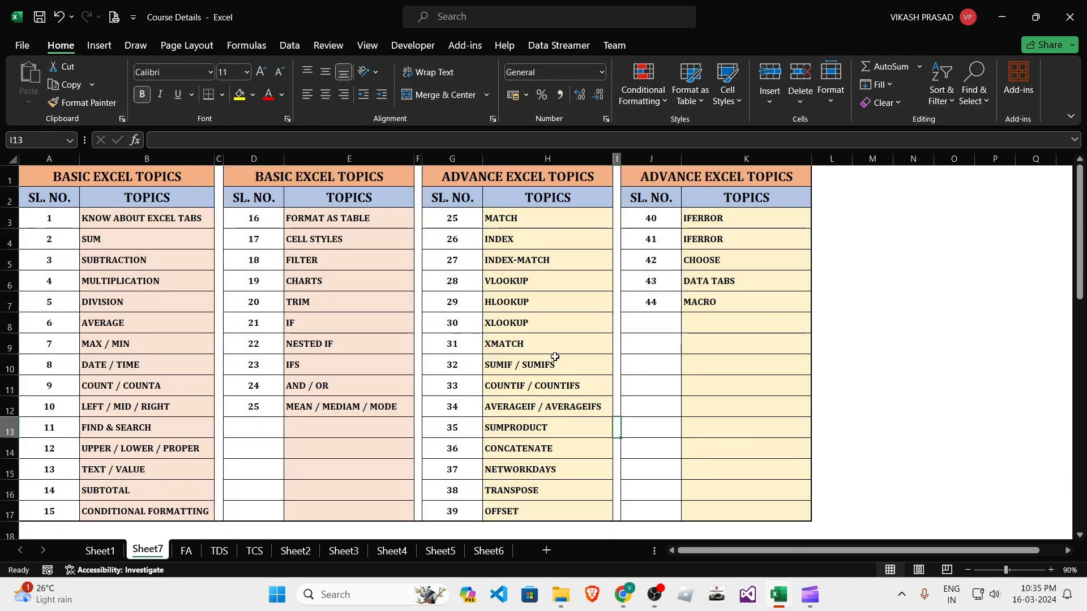
Select the whole topic table on Sheet7 to point out the full range of basic and advance Excel topics.
{"action": "left_click", "coordinate": [525, 218]}
{"action": "left_click_drag", "start_coordinate": [85, 175], "coordinate": [718, 508]}
{"action": "left_click", "coordinate": [595, 390]}
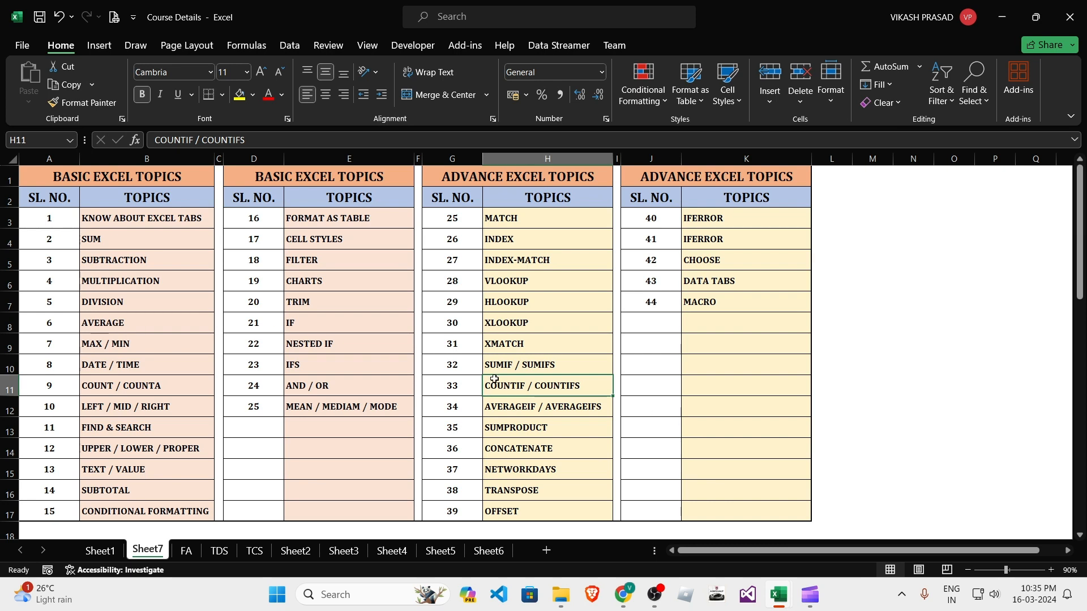
{"action": "left_click", "coordinate": [104, 218]}
{"action": "left_click_drag", "start_coordinate": [85, 176], "coordinate": [689, 508]}
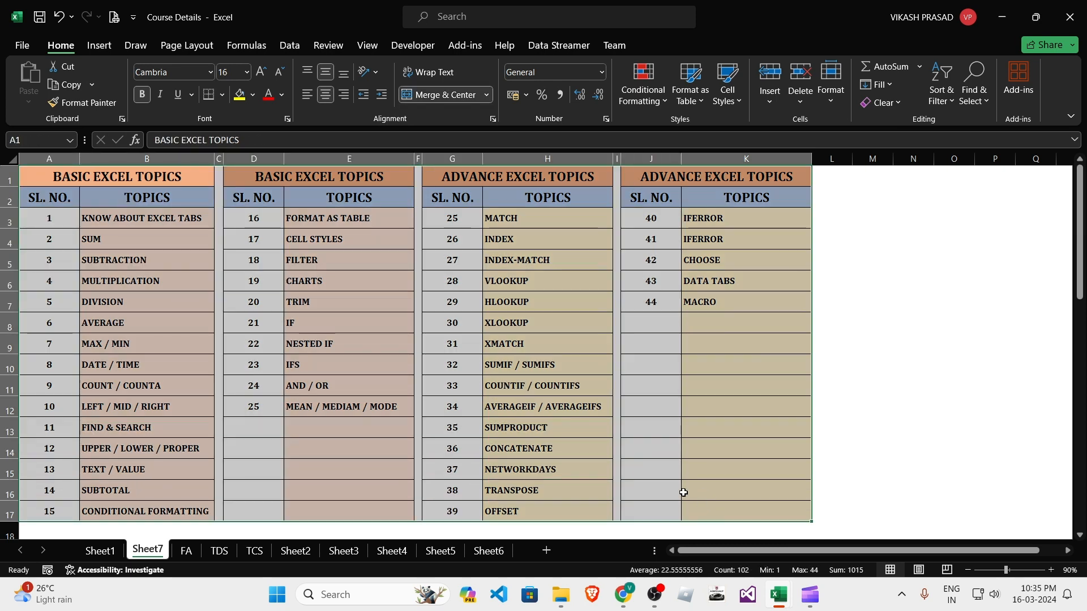
{"action": "left_click", "coordinate": [637, 468]}
Switch back to the Book1 workbook and examine the Coffee-filtered product table on Sheet3.
{"action": "key", "text": "alt+Tab"}
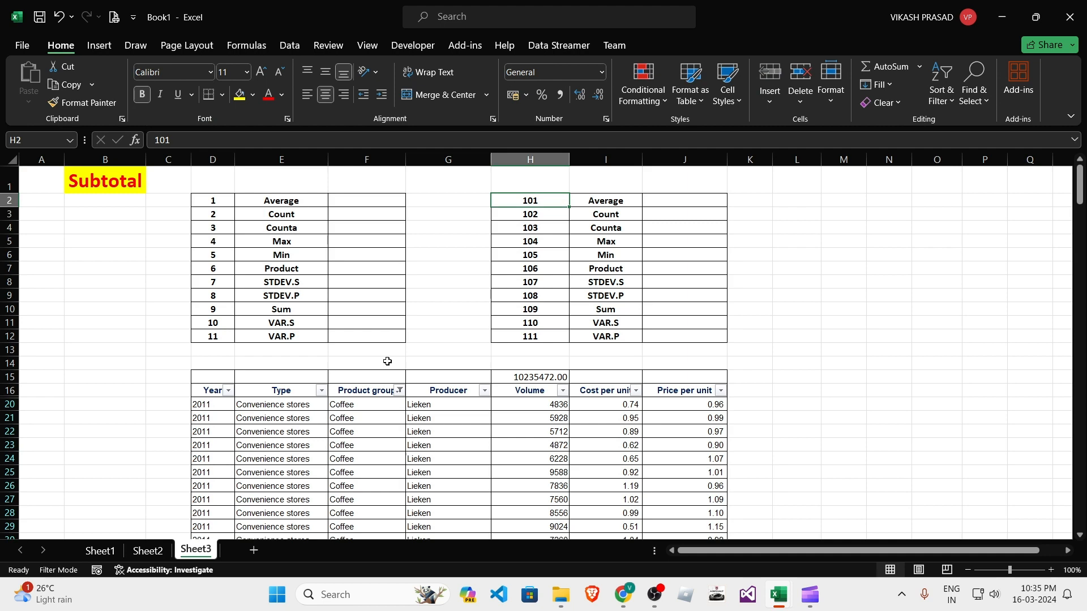
{"action": "key", "text": "alt+Tab"}
{"action": "key", "text": "alt+Tab"}
{"action": "left_click", "coordinate": [571, 404]}
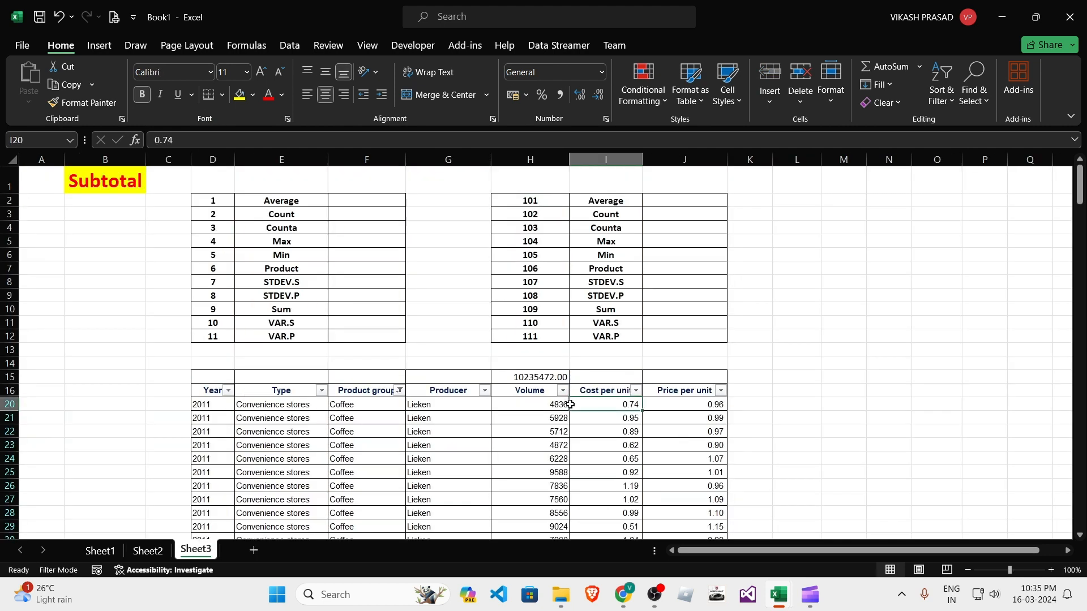
{"action": "left_click", "coordinate": [260, 403]}
{"action": "left_click", "coordinate": [299, 432]}
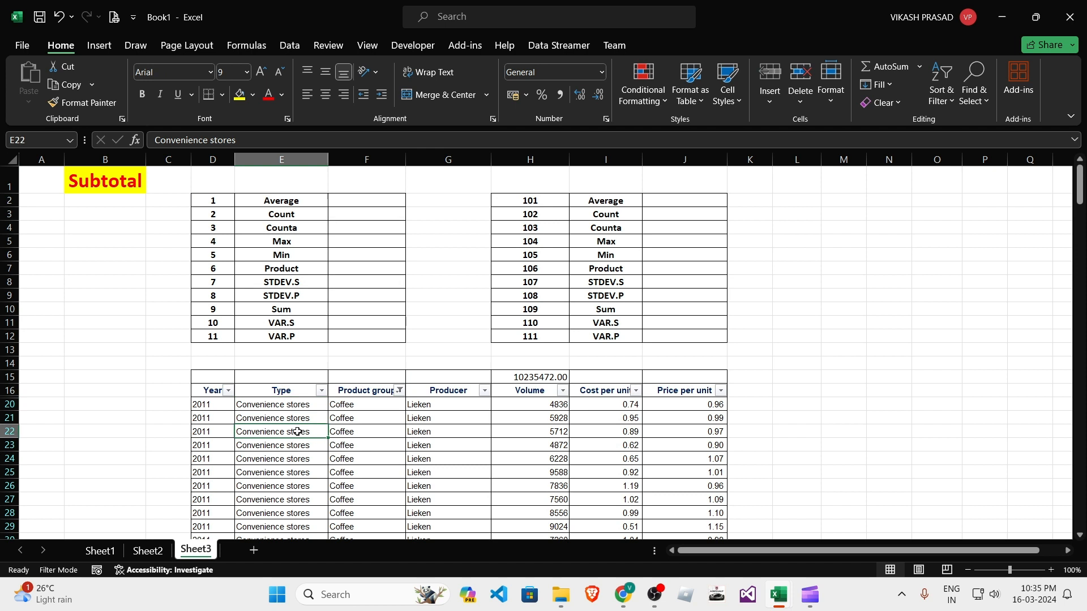
{"action": "left_click_drag", "start_coordinate": [197, 389], "coordinate": [592, 498]}
{"action": "left_click", "coordinate": [588, 474]}
{"action": "left_click", "coordinate": [207, 393]}
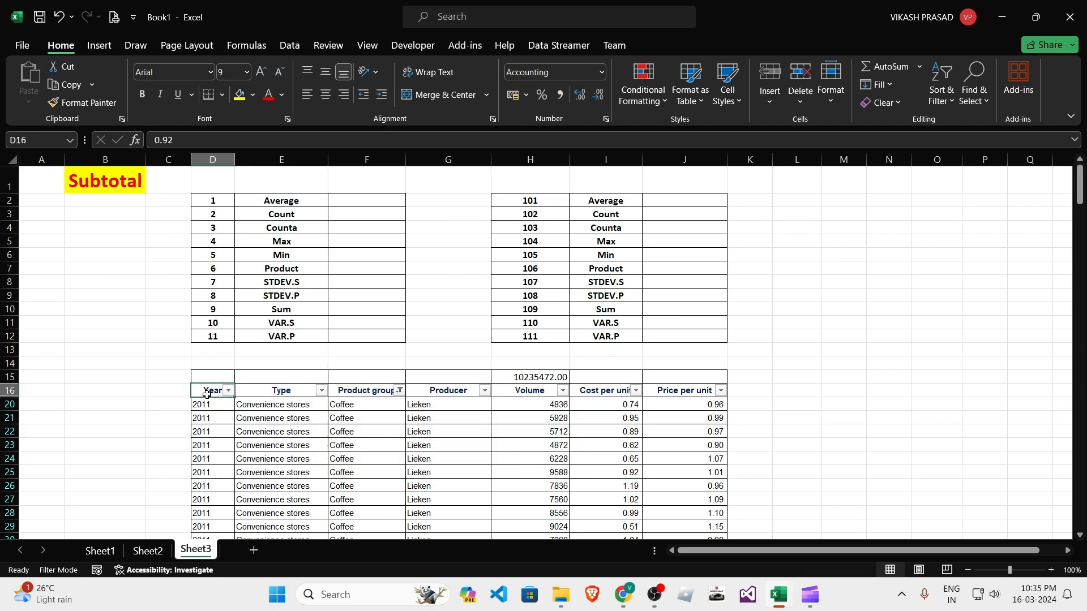
{"action": "left_click_drag", "start_coordinate": [207, 394], "coordinate": [696, 498]}
Inspect the SUBTOTAL formula in H15 against the filtered volumes beneath it.
{"action": "left_click", "coordinate": [554, 378]}
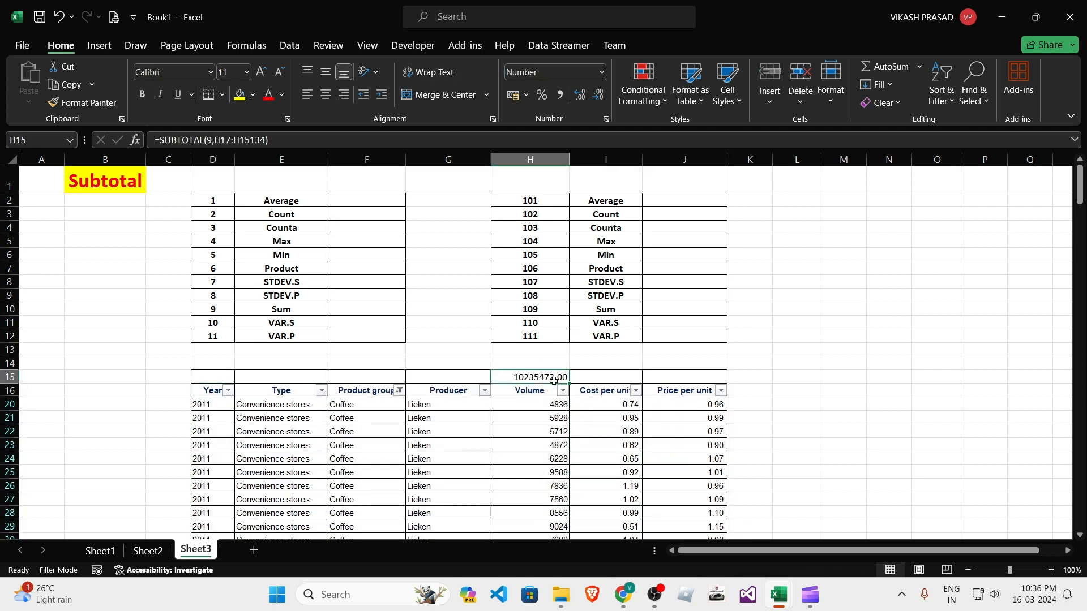
{"action": "left_click_drag", "start_coordinate": [543, 405], "coordinate": [544, 485]}
{"action": "left_click", "coordinate": [633, 405]}
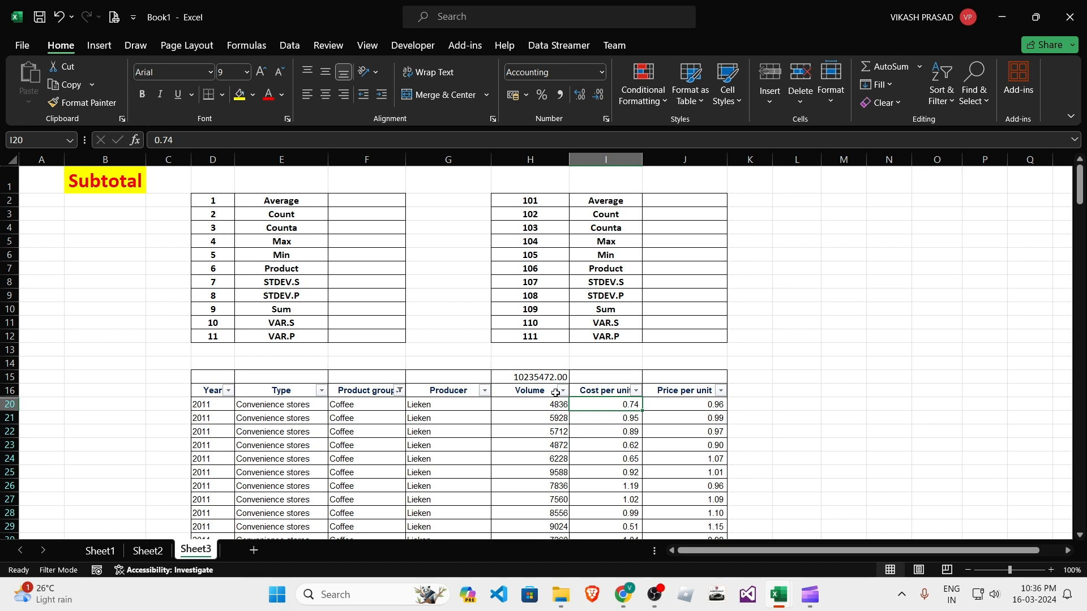
{"action": "left_click", "coordinate": [537, 378]}
{"action": "left_click", "coordinate": [537, 417]}
{"action": "left_click", "coordinate": [533, 376]}
{"action": "left_click", "coordinate": [542, 417]}
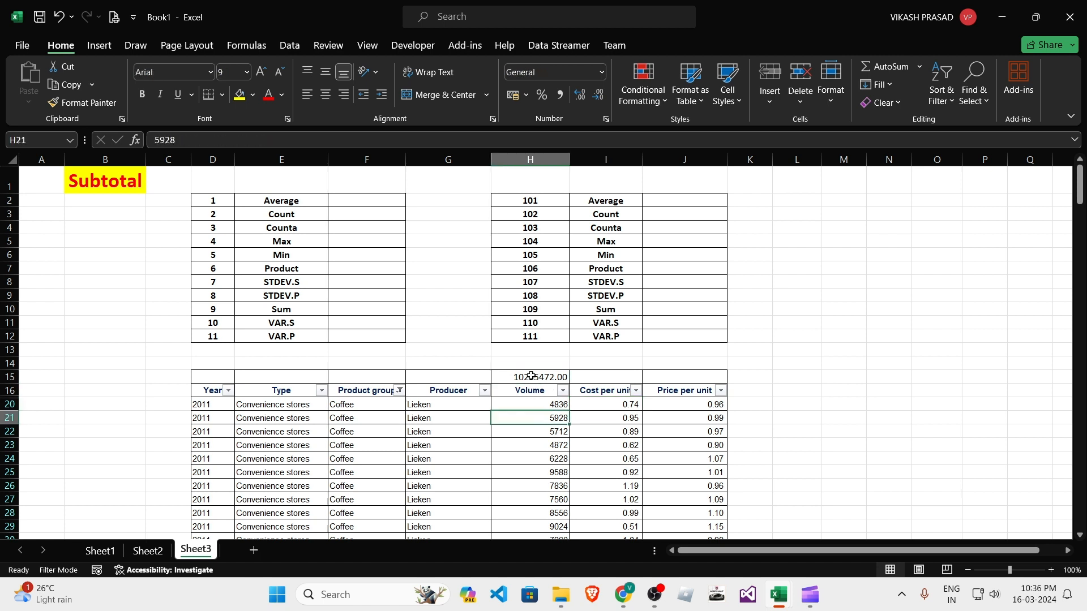
{"action": "double_click", "coordinate": [532, 375]}
{"action": "key", "text": "Escape"}
{"action": "left_click", "coordinate": [528, 427]}
{"action": "left_click", "coordinate": [526, 376]}
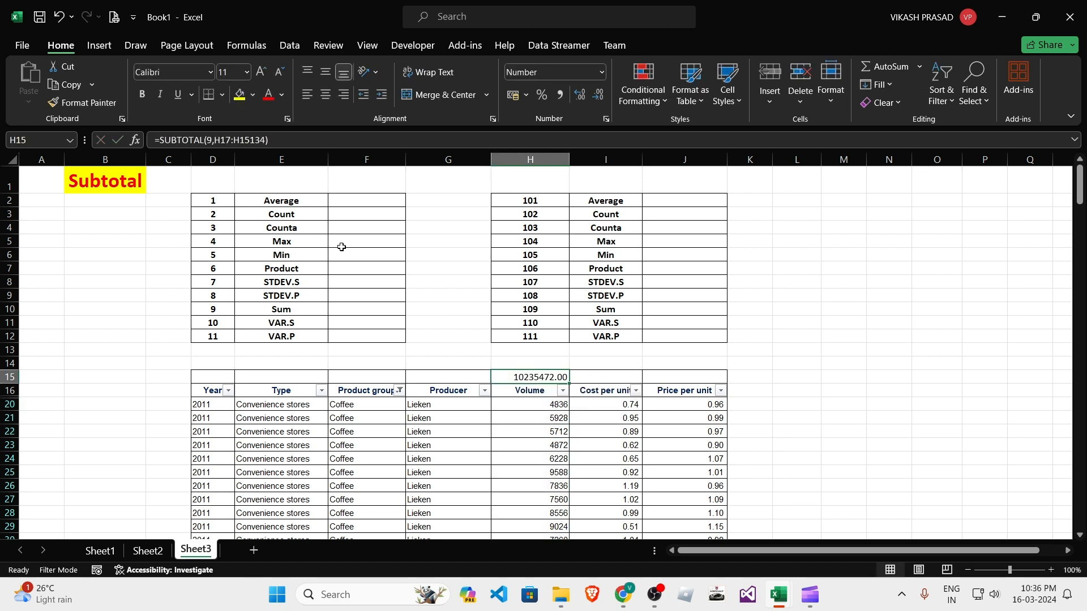
Examine both function number lists, going through numbers 1 to 5 and their function names one by one.
{"action": "left_click_drag", "start_coordinate": [211, 199], "coordinate": [352, 334]}
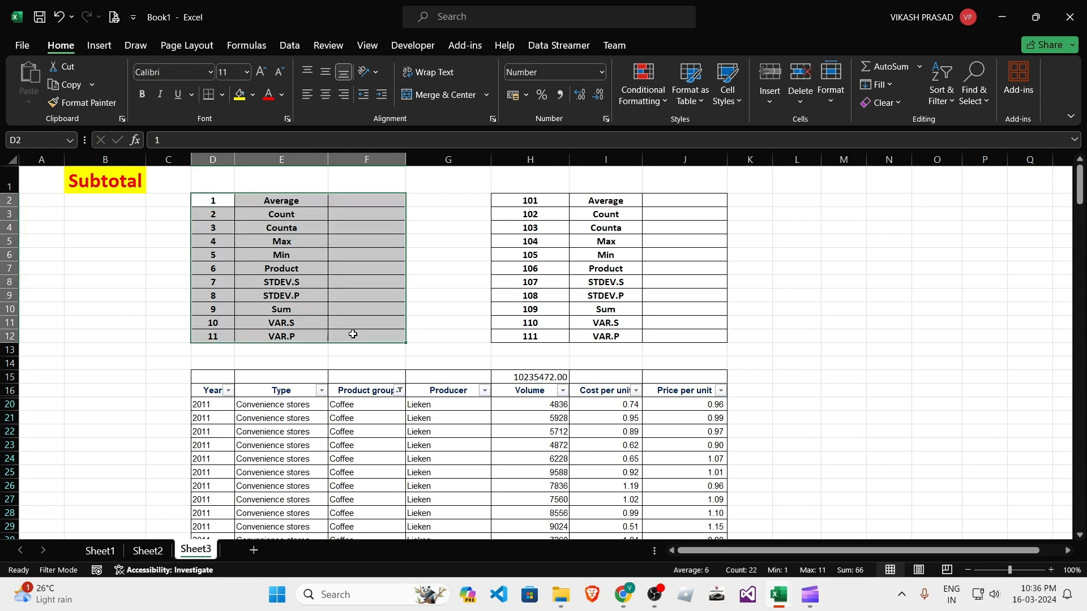
{"action": "left_click_drag", "start_coordinate": [530, 180], "coordinate": [733, 365]}
{"action": "left_click", "coordinate": [448, 296]}
{"action": "left_click", "coordinate": [258, 188]}
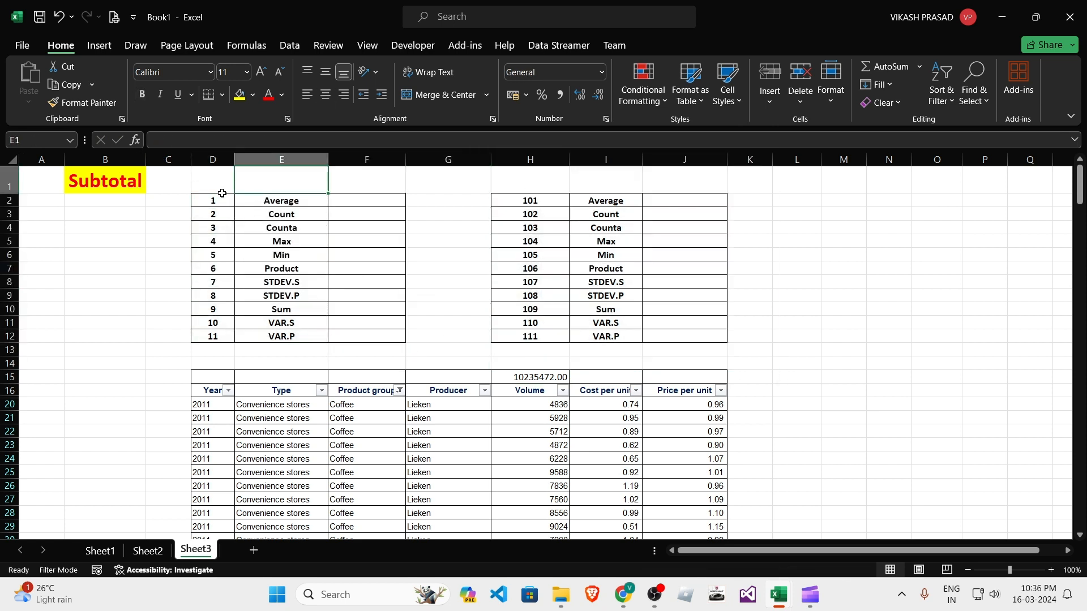
{"action": "left_click", "coordinate": [221, 191]}
{"action": "left_click", "coordinate": [263, 197]}
{"action": "left_click", "coordinate": [364, 198]}
{"action": "left_click", "coordinate": [217, 216]}
{"action": "left_click", "coordinate": [285, 216]}
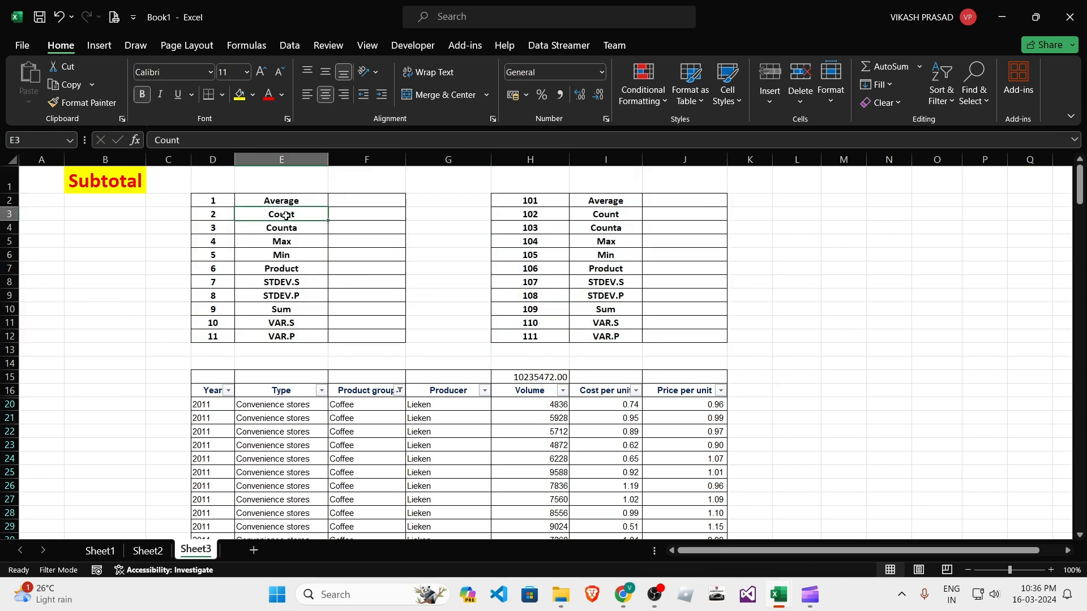
{"action": "left_click", "coordinate": [211, 232]}
{"action": "left_click", "coordinate": [280, 229]}
{"action": "left_click", "coordinate": [211, 245]}
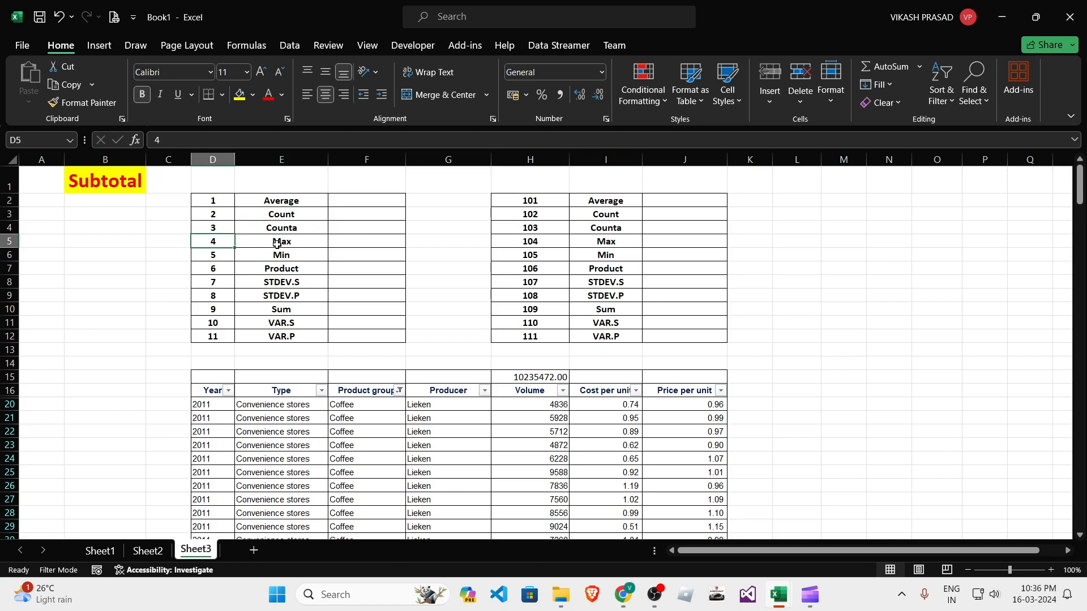
{"action": "left_click", "coordinate": [281, 243]}
{"action": "left_click", "coordinate": [281, 268]}
{"action": "left_click", "coordinate": [215, 258]}
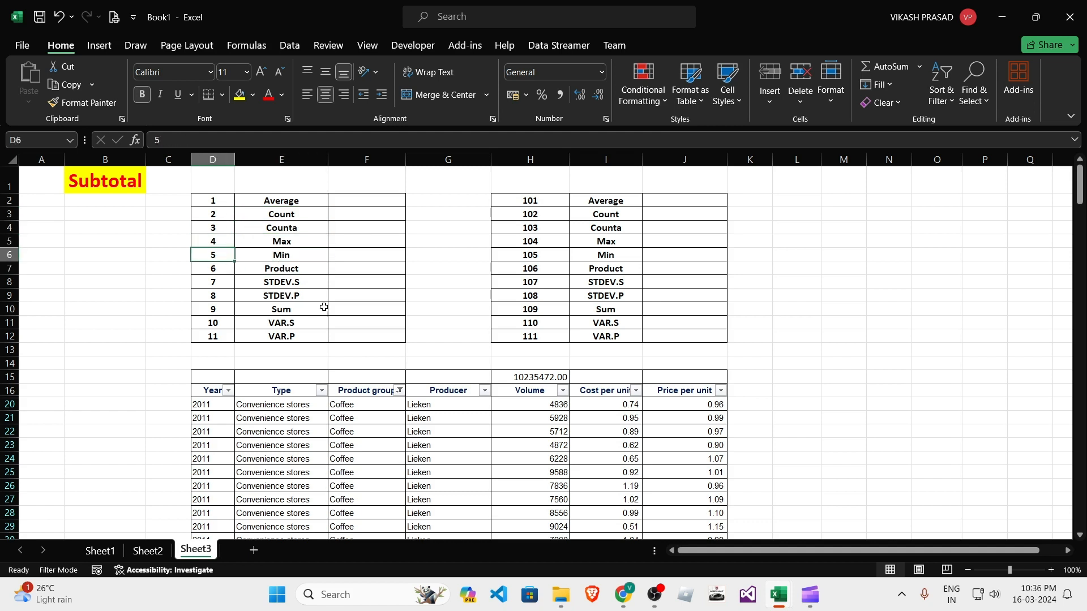
{"action": "left_click", "coordinate": [373, 201]}
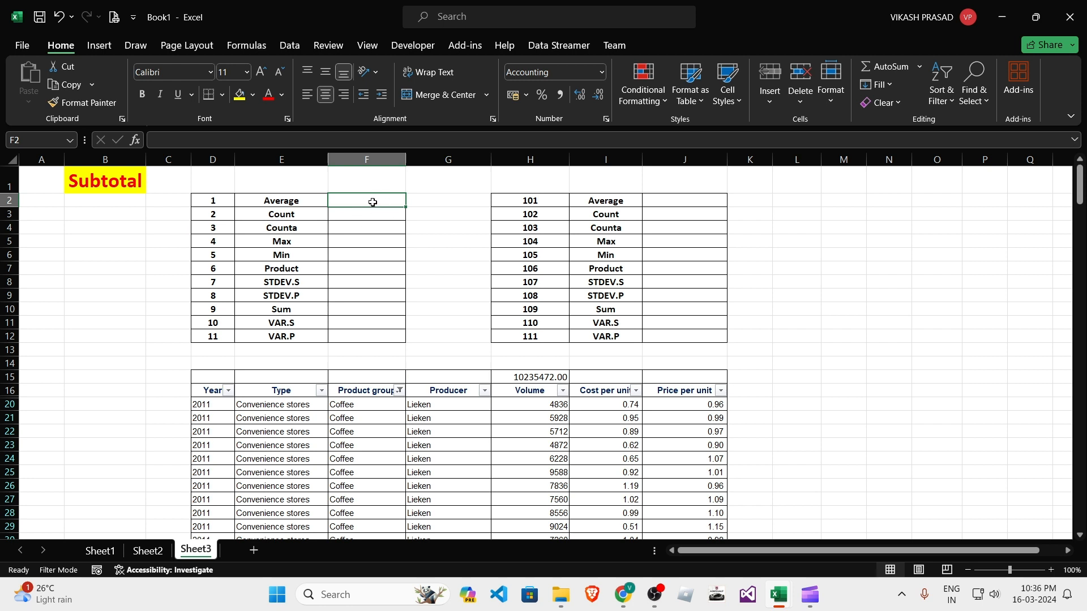
{"action": "type", "text": "=sum"}
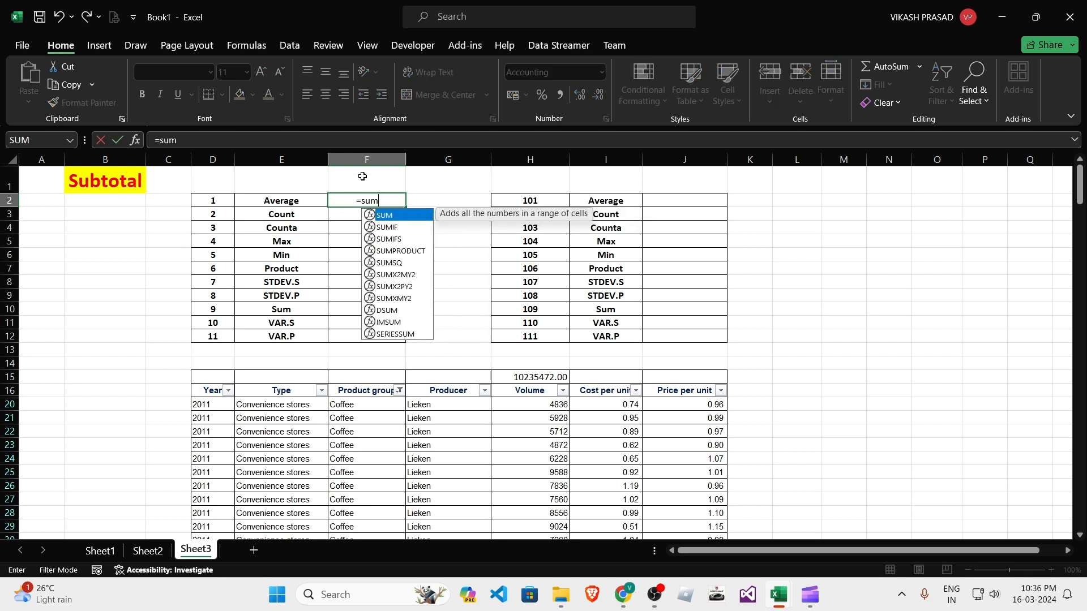
{"action": "key", "text": "BackSpace"}
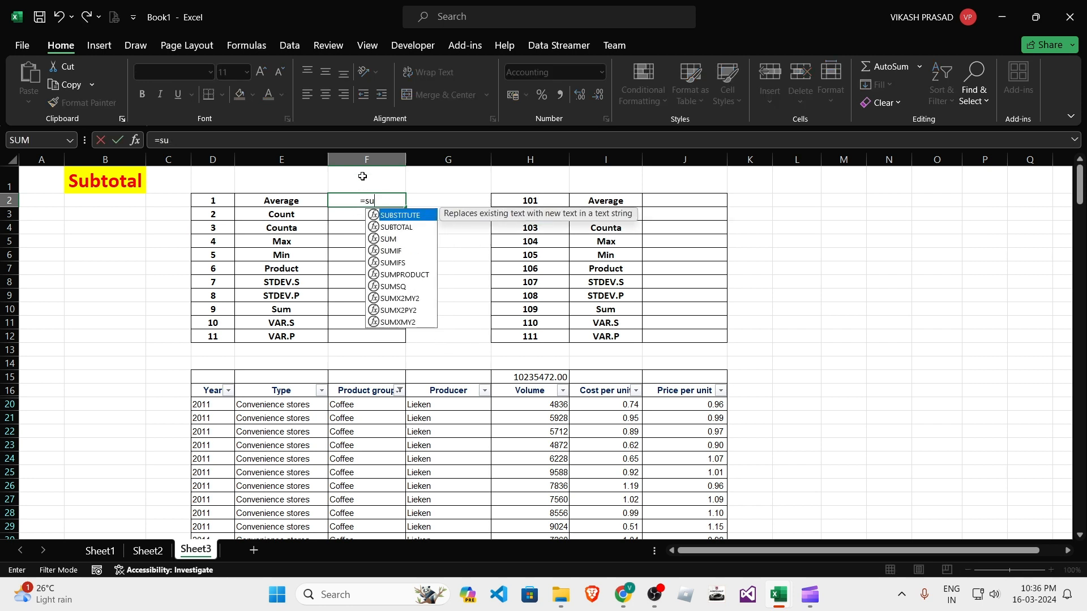
{"action": "type", "text": "bt"}
{"action": "key", "text": "Tab"}
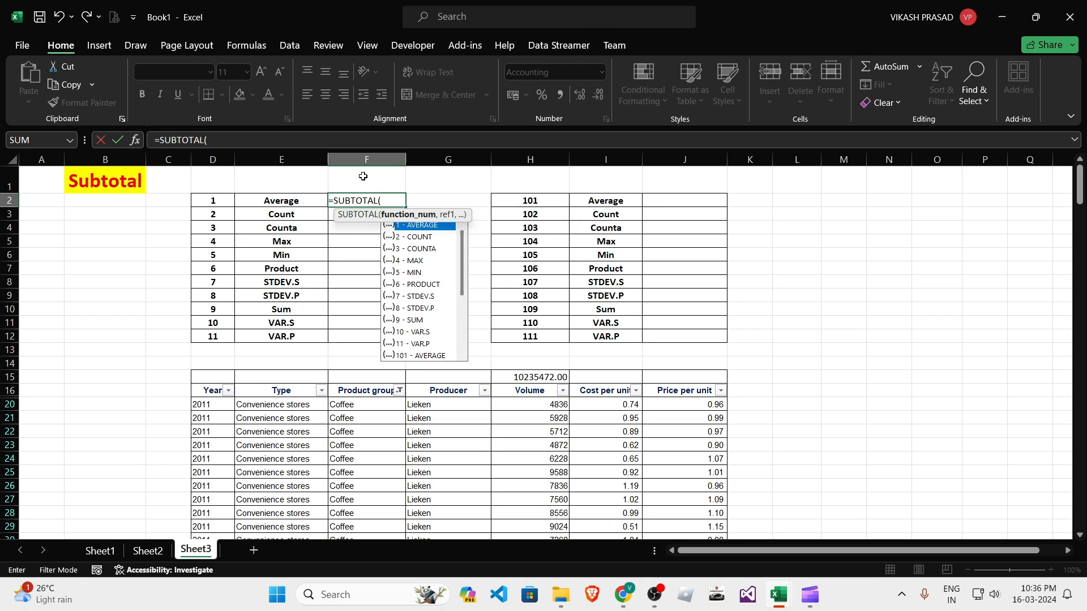
{"action": "type", "text": "1"}
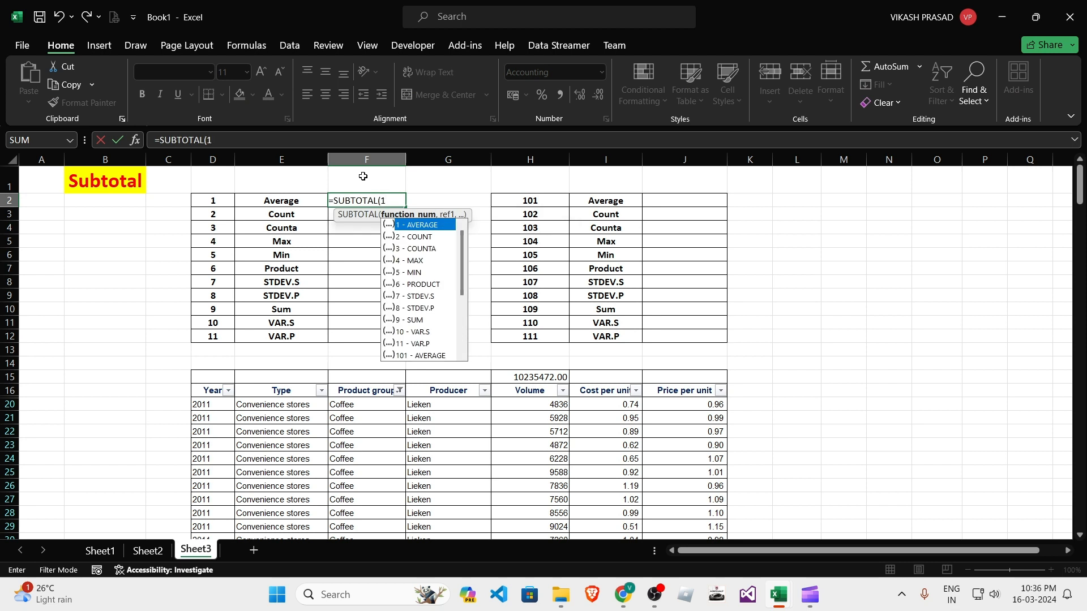
{"action": "type", "text": ","}
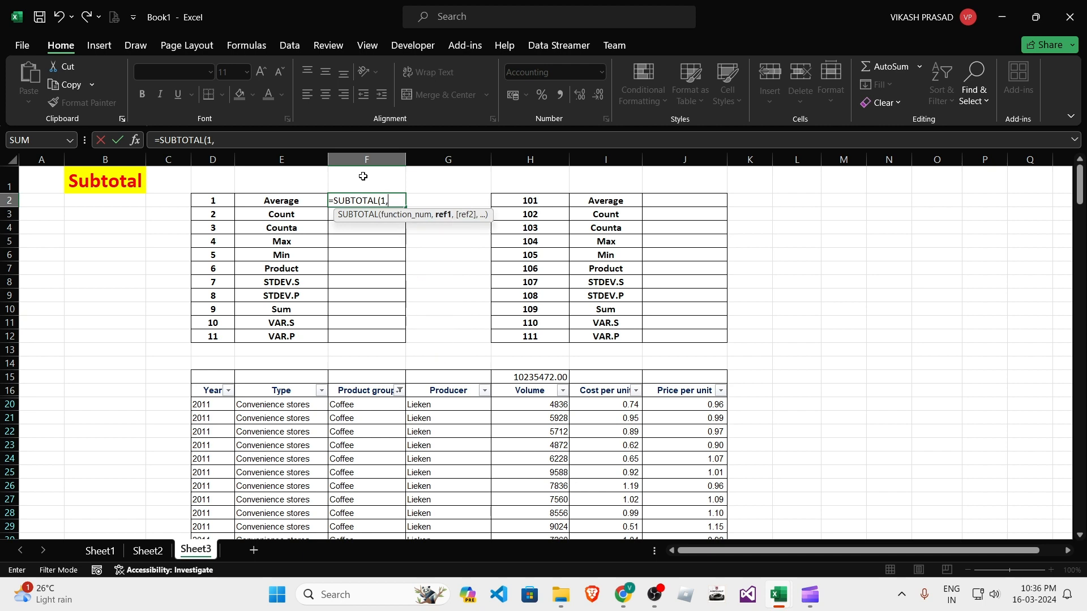
{"action": "left_click", "coordinate": [534, 410]}
{"action": "key", "text": "ctrl+shift+Down"}
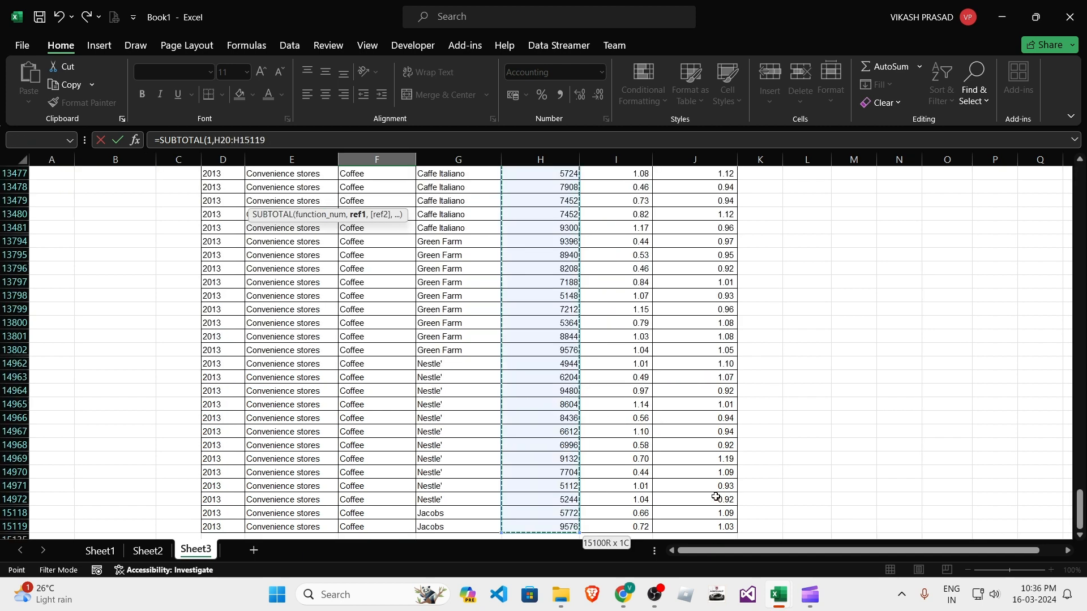
{"action": "key", "text": "Return"}
Show all product groups again by selecting every item in the Product group filter.
{"action": "left_click", "coordinate": [486, 392]}
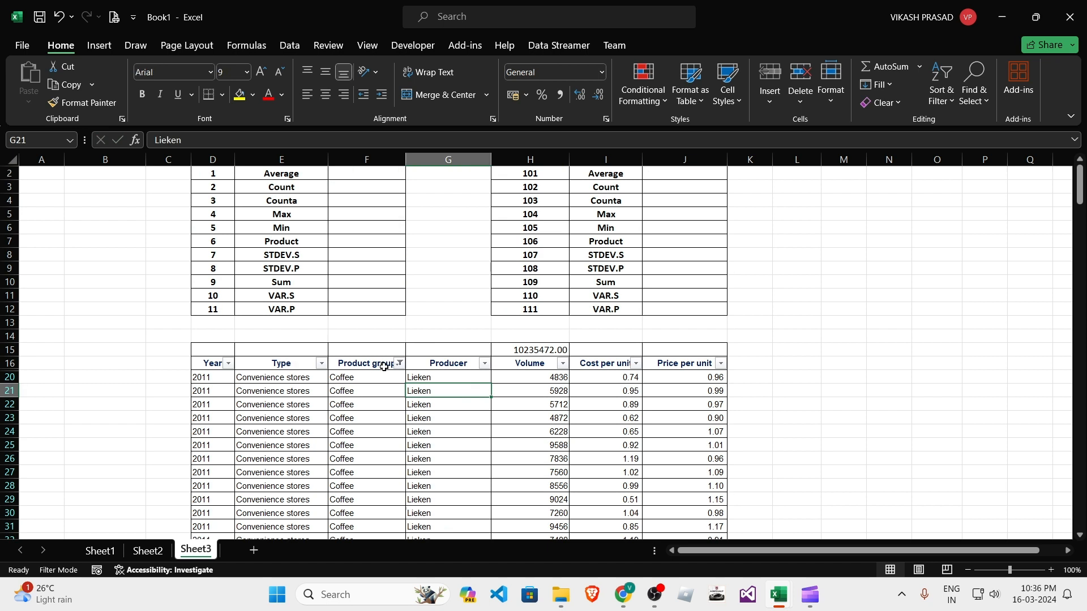
{"action": "left_click", "coordinate": [399, 363]}
{"action": "left_click", "coordinate": [276, 210]}
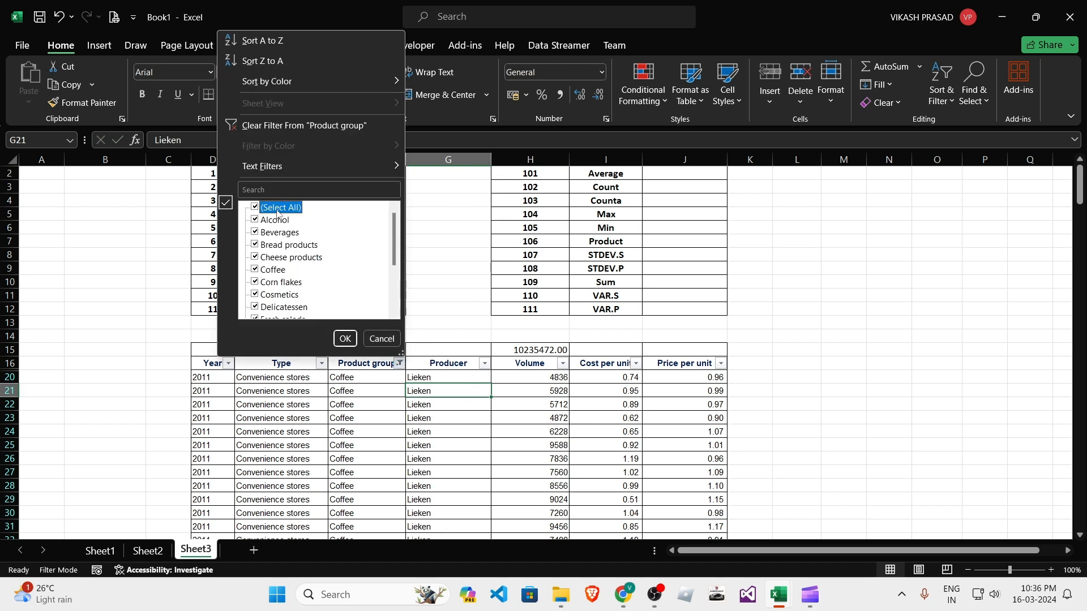
{"action": "left_click", "coordinate": [343, 338]}
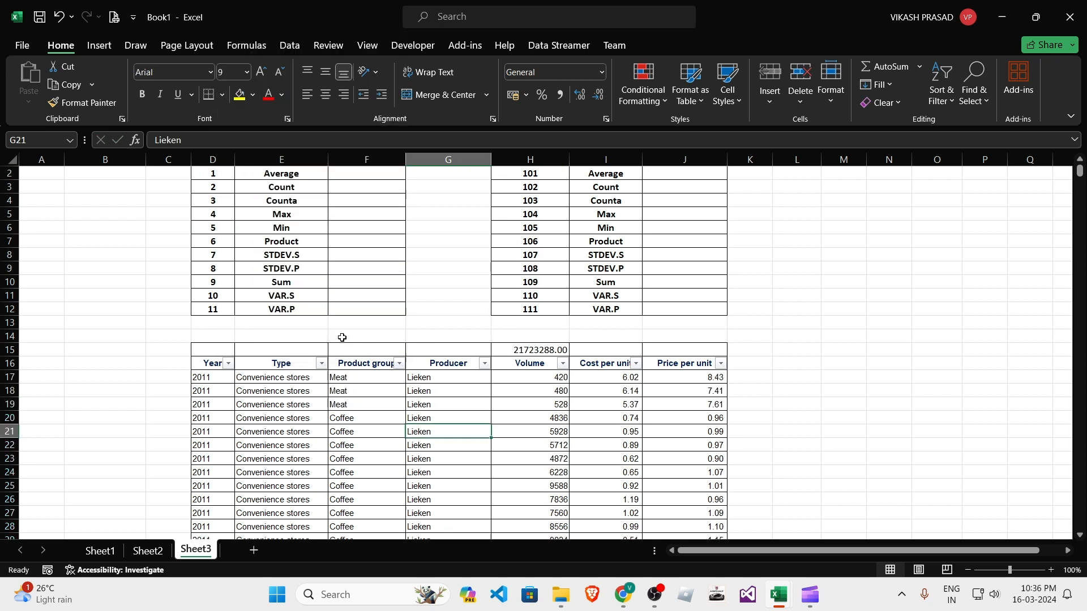
{"action": "left_click", "coordinate": [530, 390]}
{"action": "scroll", "coordinate": [410, 290], "scroll_direction": "up", "scroll_amount": 1}
Enter =SUBTOTAL(1,H17:H15134) in F2 beside Average to average the Volume column.
{"action": "left_click", "coordinate": [359, 200]}
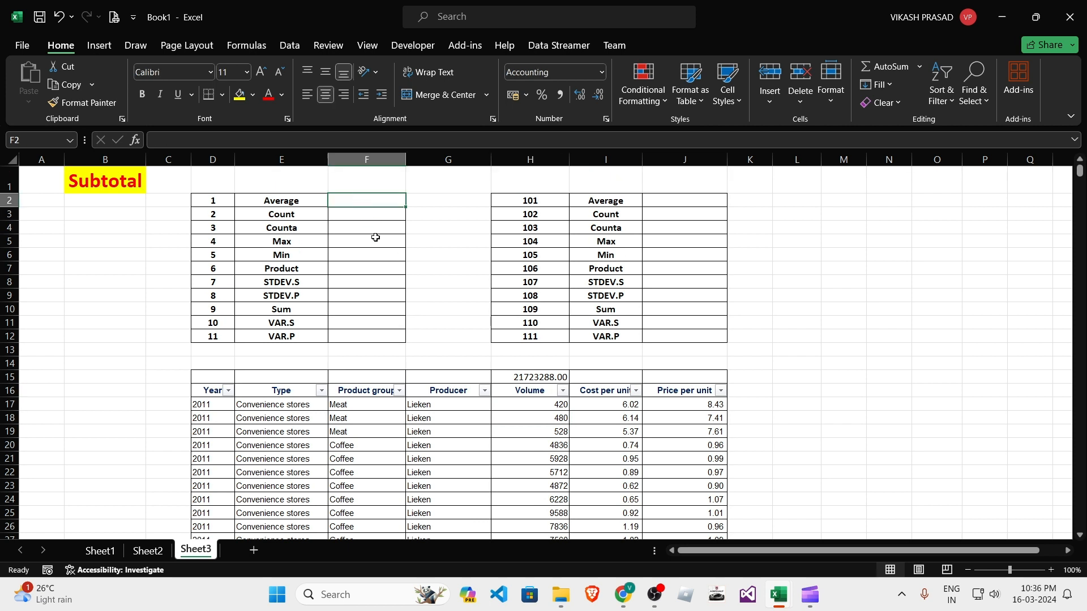
{"action": "type", "text": "=su"}
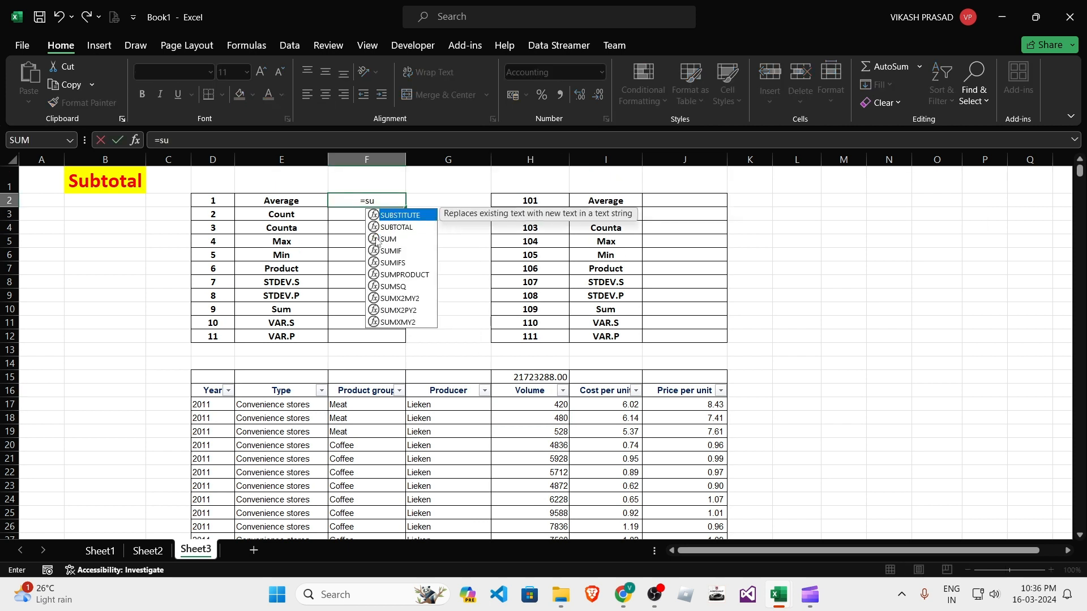
{"action": "type", "text": "b"}
{"action": "key", "text": "Down"}
{"action": "key", "text": "Tab"}
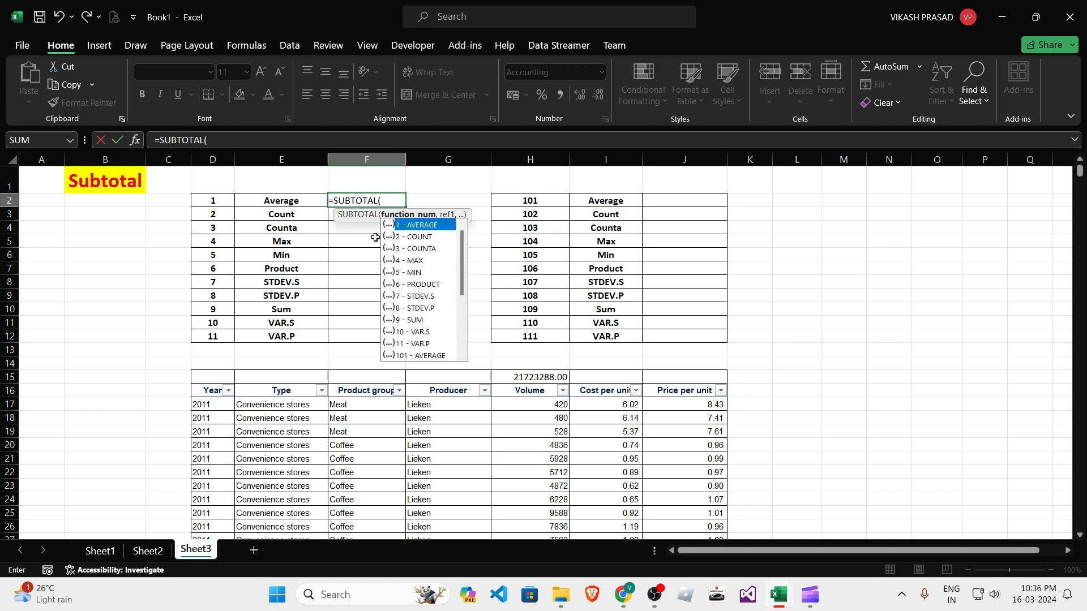
{"action": "type", "text": "1,"}
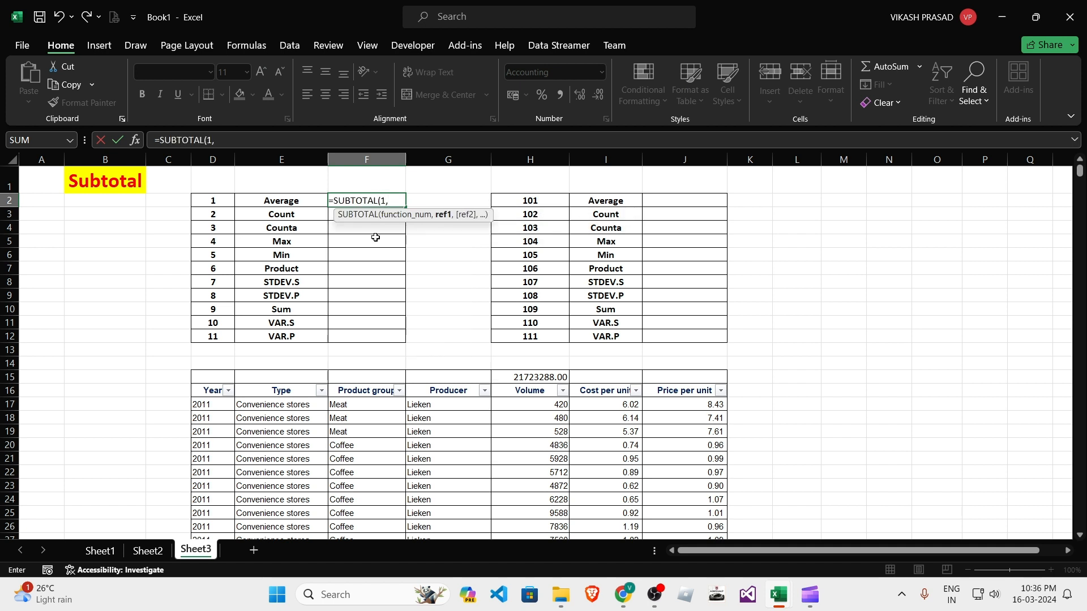
{"action": "left_click", "coordinate": [533, 406]}
{"action": "key", "text": "ctrl+shift+Down"}
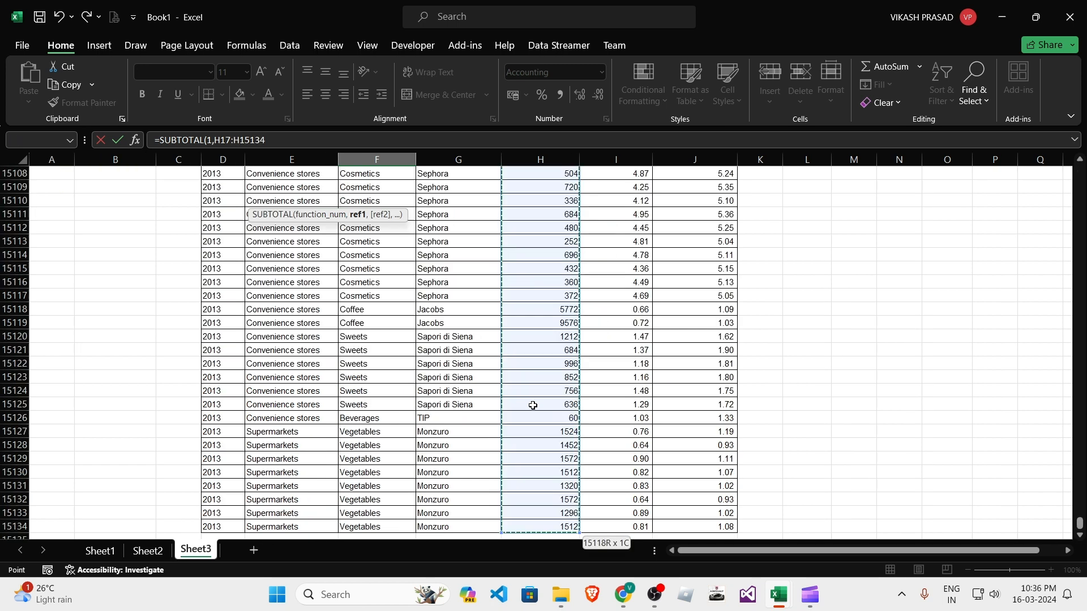
{"action": "type", "text": ")"}
{"action": "key", "text": "Return"}
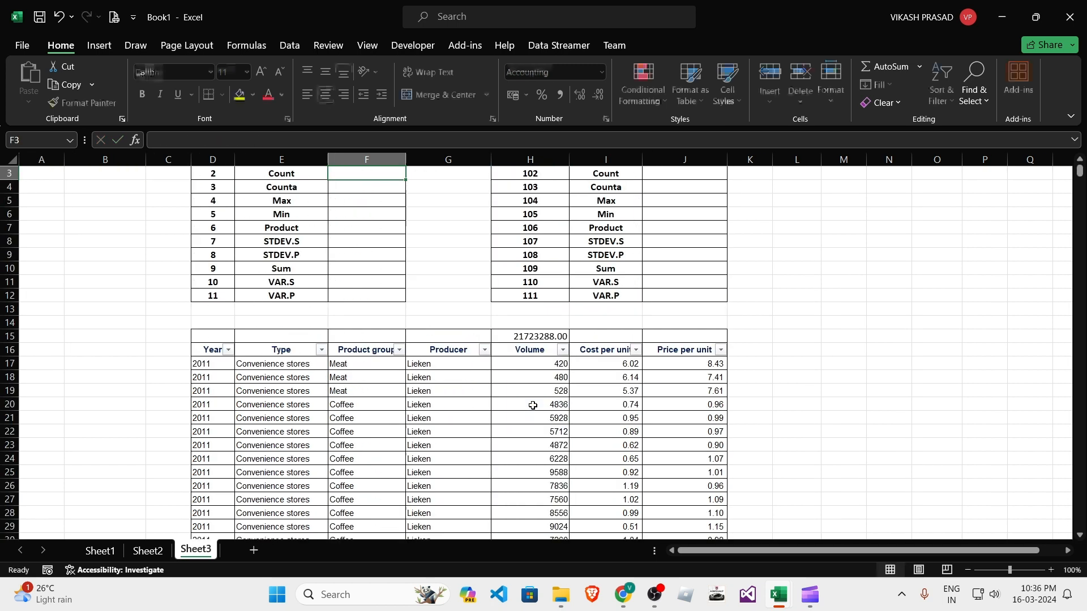
{"action": "key", "text": "Up"}
{"action": "scroll", "coordinate": [532, 405], "scroll_direction": "up", "scroll_amount": 1}
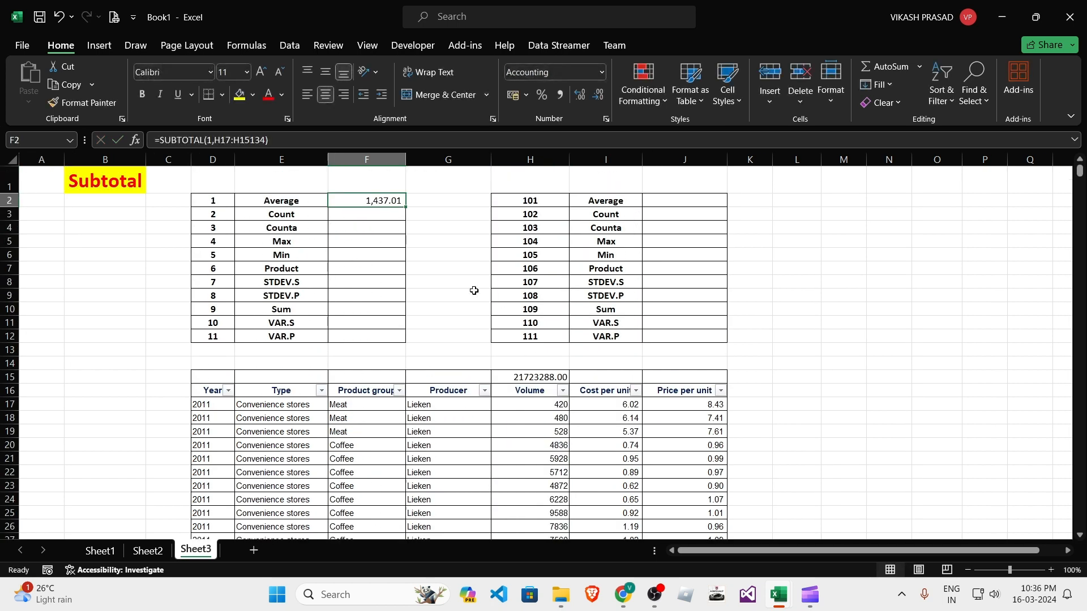
{"action": "left_click", "coordinate": [849, 255]}
{"action": "left_click", "coordinate": [353, 200]}
Enter +SUBTOTAL(101,H17:H15134) in J2 beside the second list's Average and compare it with F2.
{"action": "left_click", "coordinate": [670, 204]}
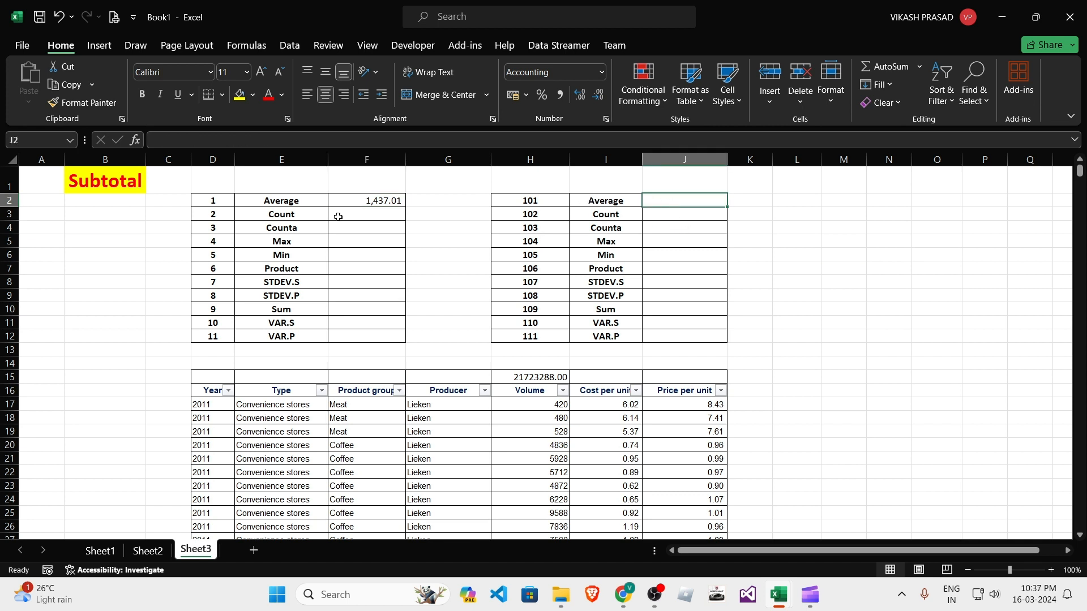
{"action": "type", "text": "+su"}
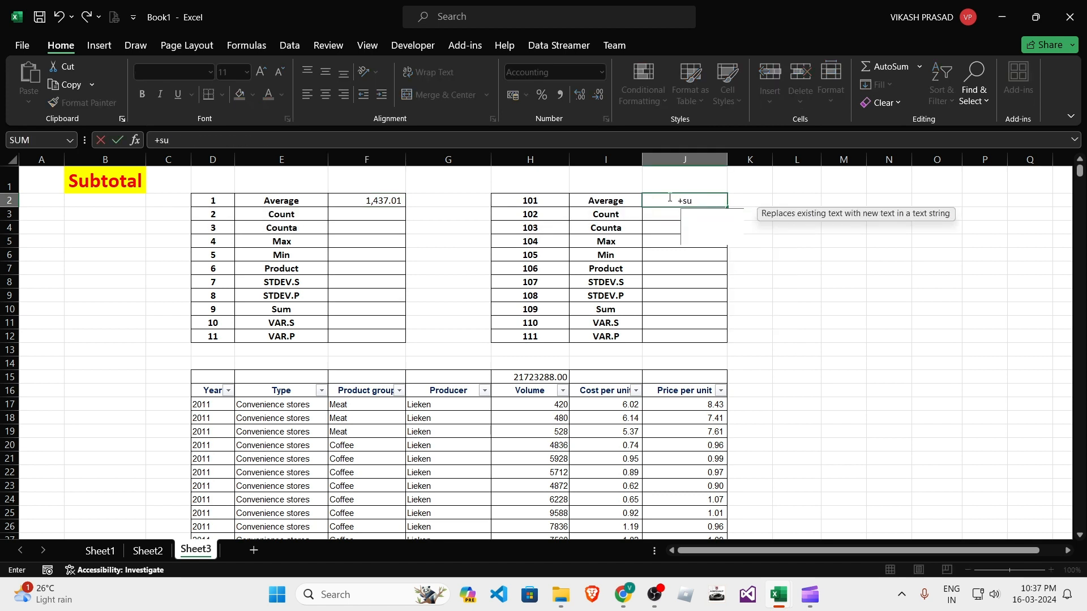
{"action": "type", "text": "bt"}
{"action": "key", "text": "Tab"}
{"action": "key", "text": "Down"}
{"action": "key", "text": "Down"}
{"action": "key", "text": "Down"}
{"action": "key", "text": "Down"}
{"action": "key", "text": "Down"}
{"action": "key", "text": "Down"}
{"action": "key", "text": "Down"}
{"action": "key", "text": "Down"}
{"action": "key", "text": "Down"}
{"action": "key", "text": "Down"}
{"action": "key", "text": "Down"}
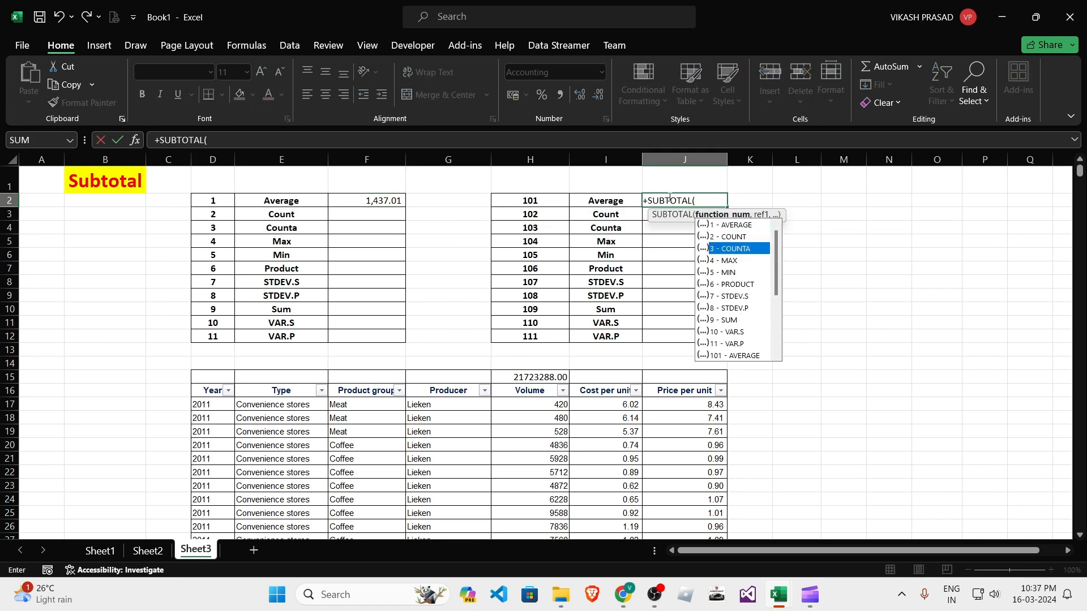
{"action": "key", "text": "Tab"}
{"action": "type", "text": ","}
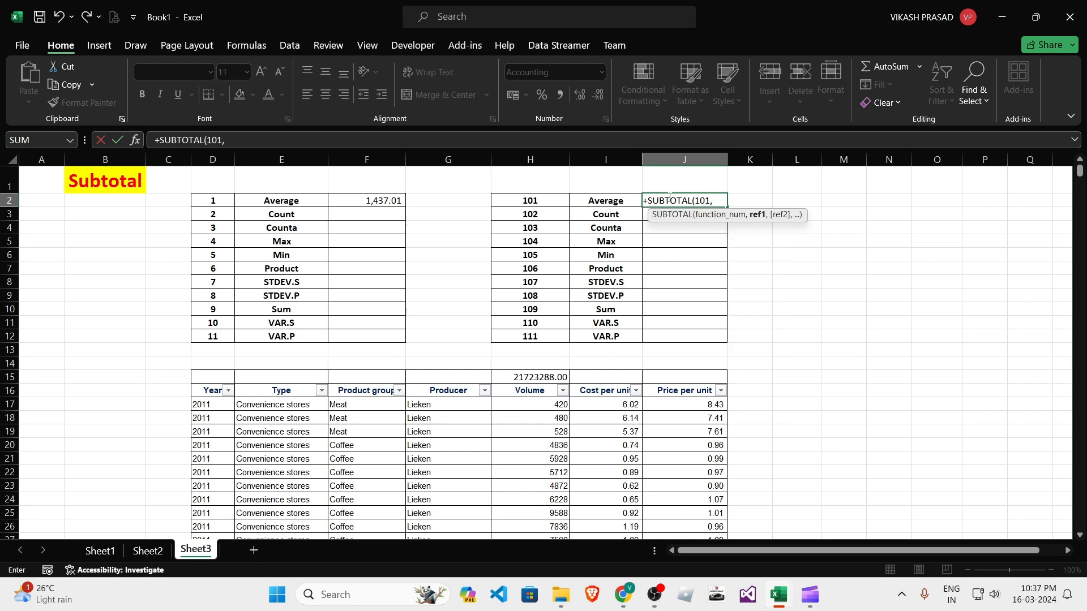
{"action": "left_click", "coordinate": [532, 404]}
{"action": "key", "text": "ctrl+shift+Down"}
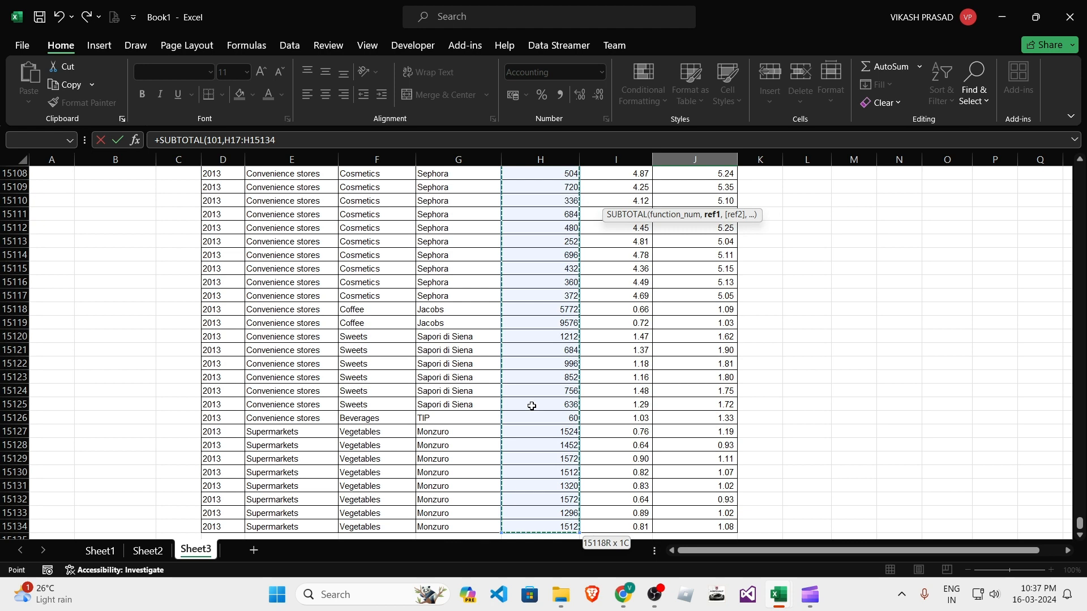
{"action": "key", "text": "Return"}
{"action": "left_click", "coordinate": [703, 201]}
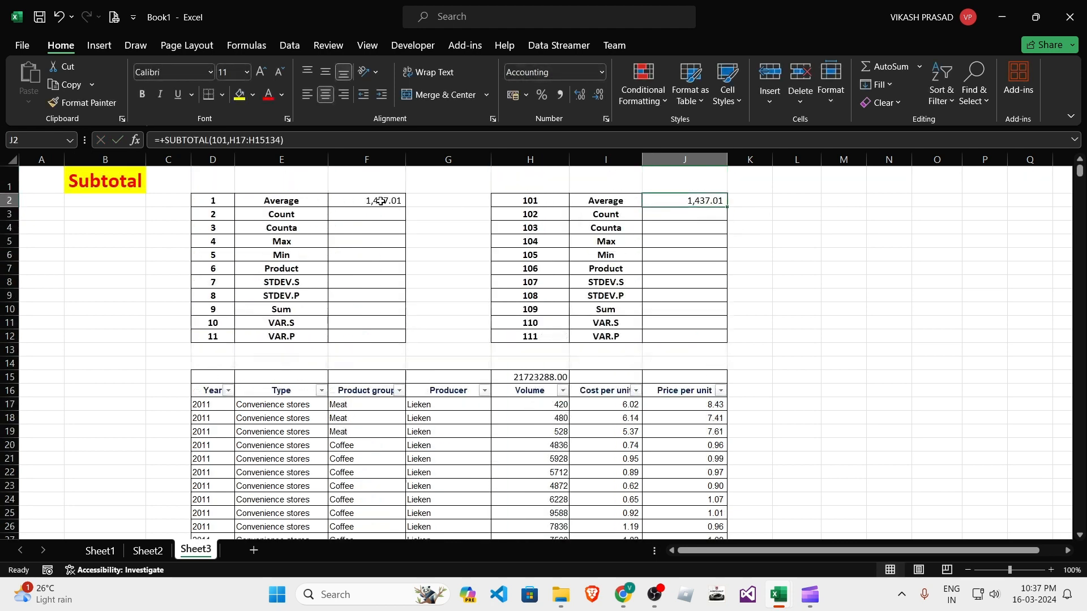
{"action": "left_click", "coordinate": [381, 201], "text": "ctrl"}
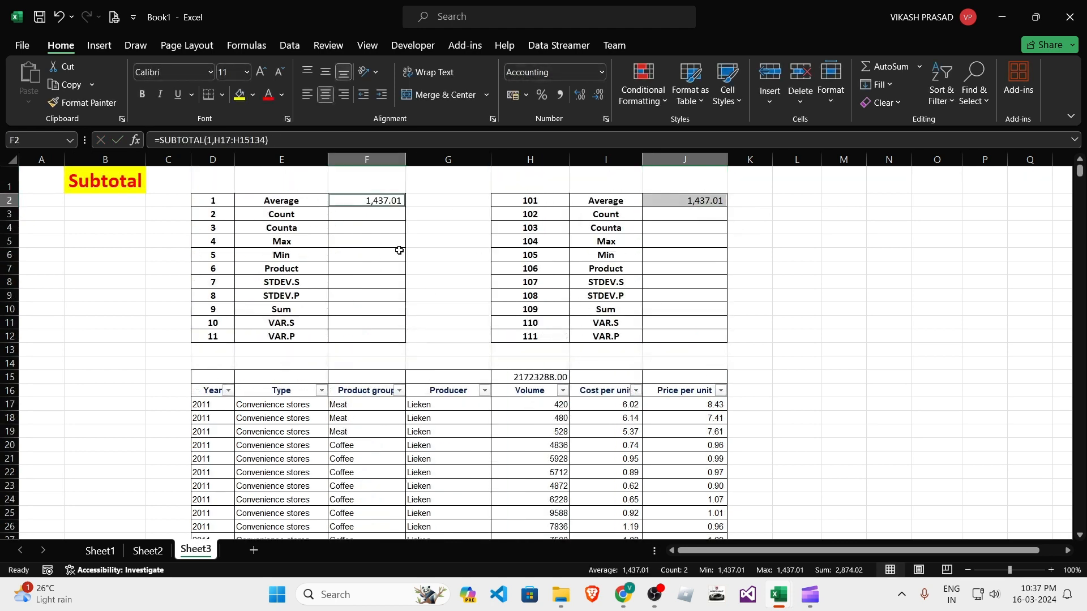
{"action": "left_click", "coordinate": [699, 202]}
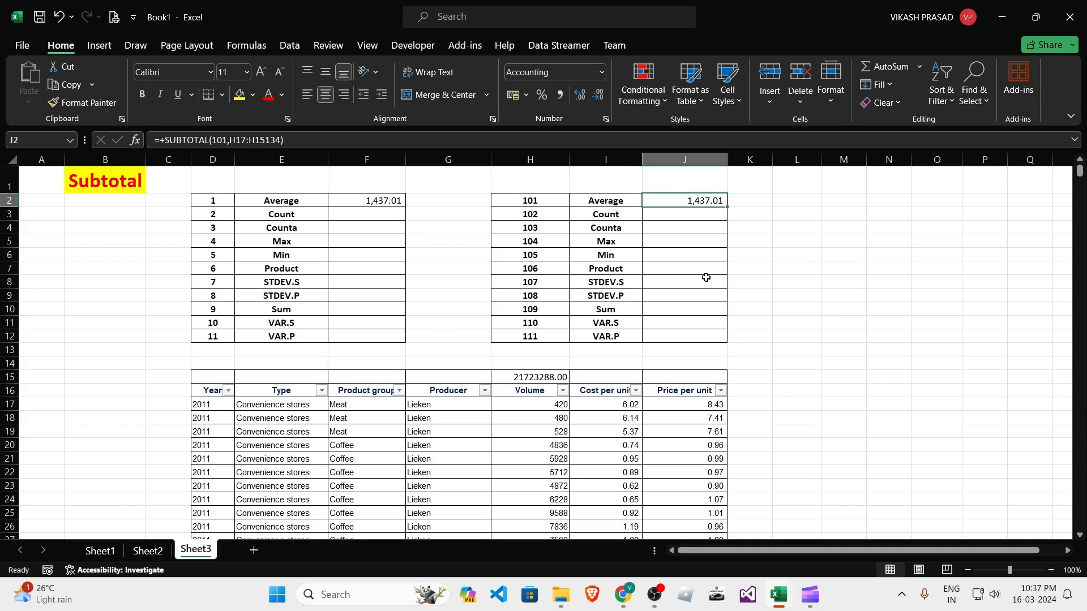
Filter the Product group column to show only Coffee.
{"action": "left_click", "coordinate": [388, 444]}
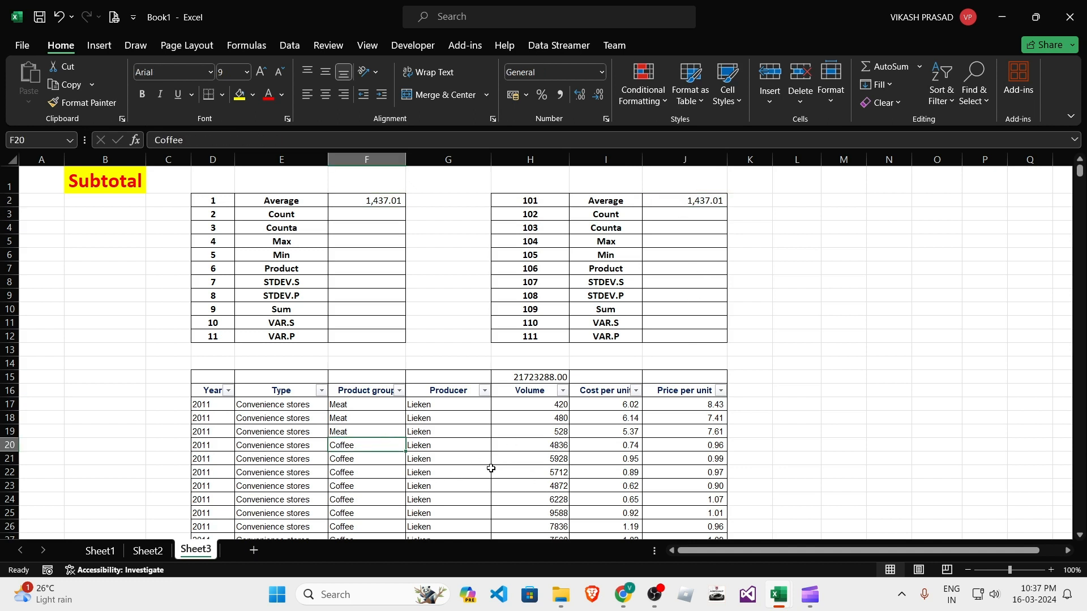
{"action": "left_click", "coordinate": [371, 433]}
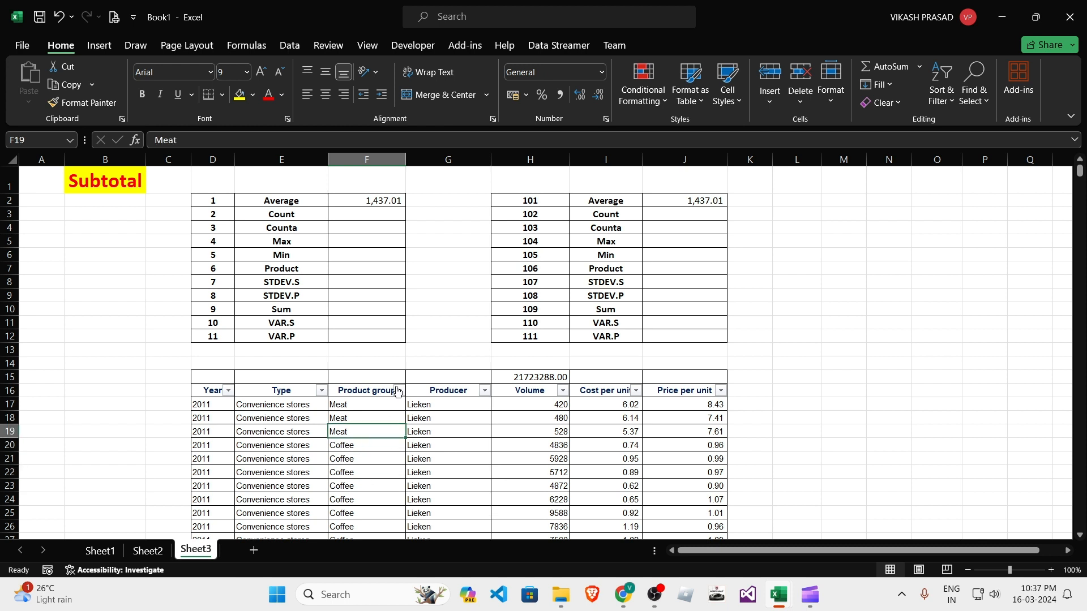
{"action": "left_click", "coordinate": [400, 390]}
{"action": "left_click", "coordinate": [277, 235]}
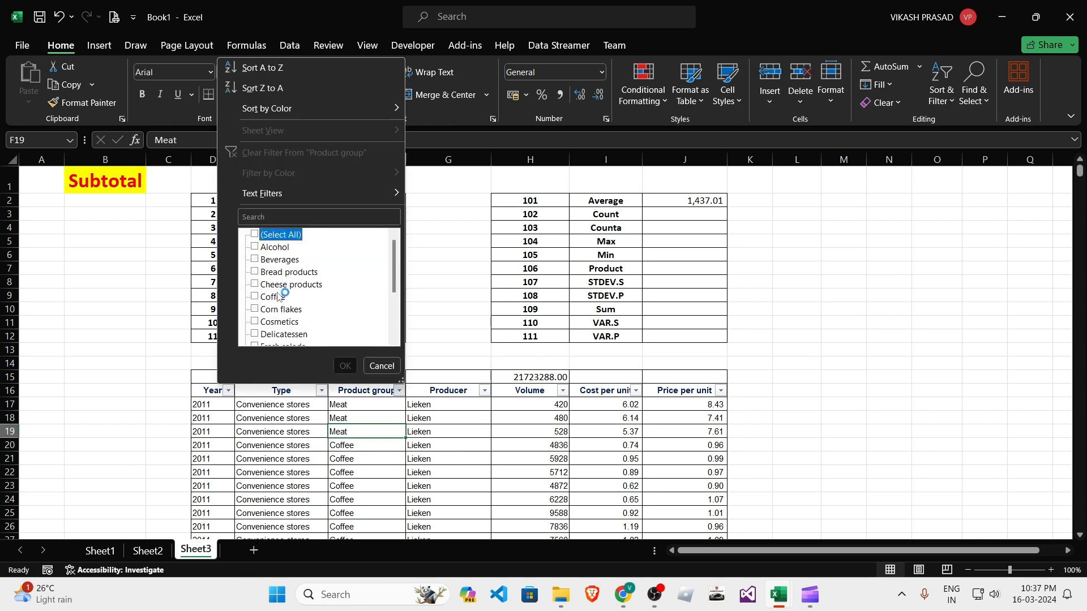
{"action": "left_click", "coordinate": [280, 297]}
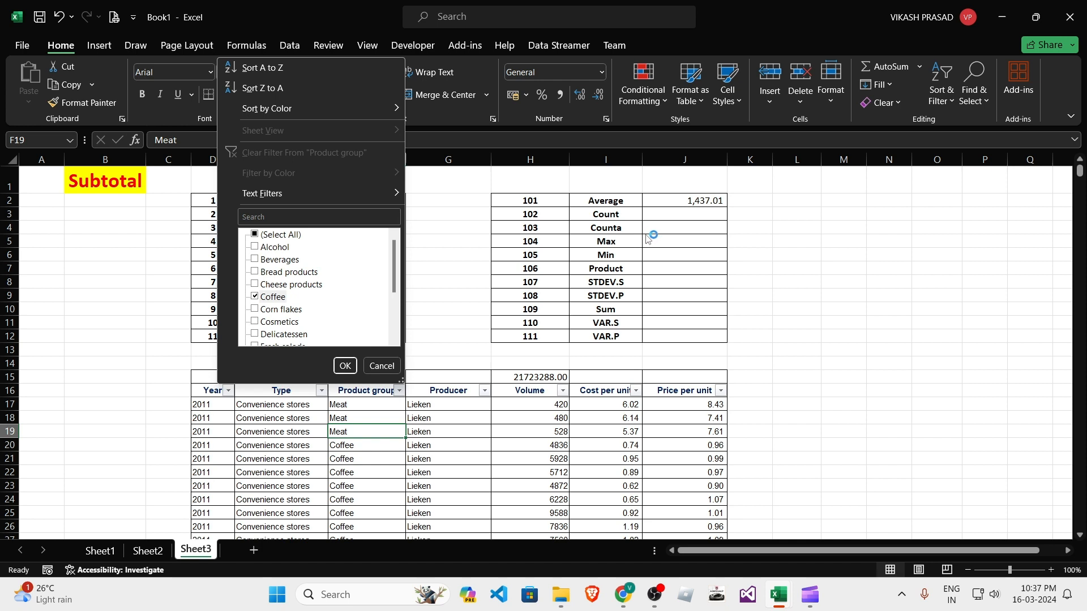
{"action": "left_click", "coordinate": [345, 366]}
{"action": "left_click", "coordinate": [350, 406]}
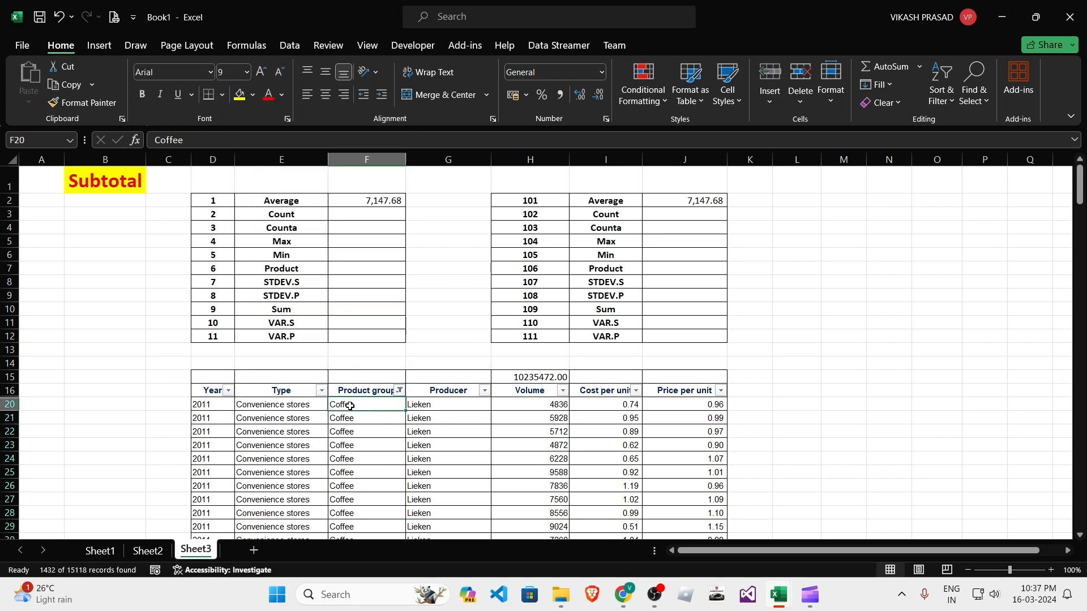
Enter +F2-J2 in K2 to calculate the difference between the two Average results.
{"action": "left_click", "coordinate": [392, 200]}
{"action": "left_click", "coordinate": [687, 202]}
{"action": "left_click", "coordinate": [752, 199]}
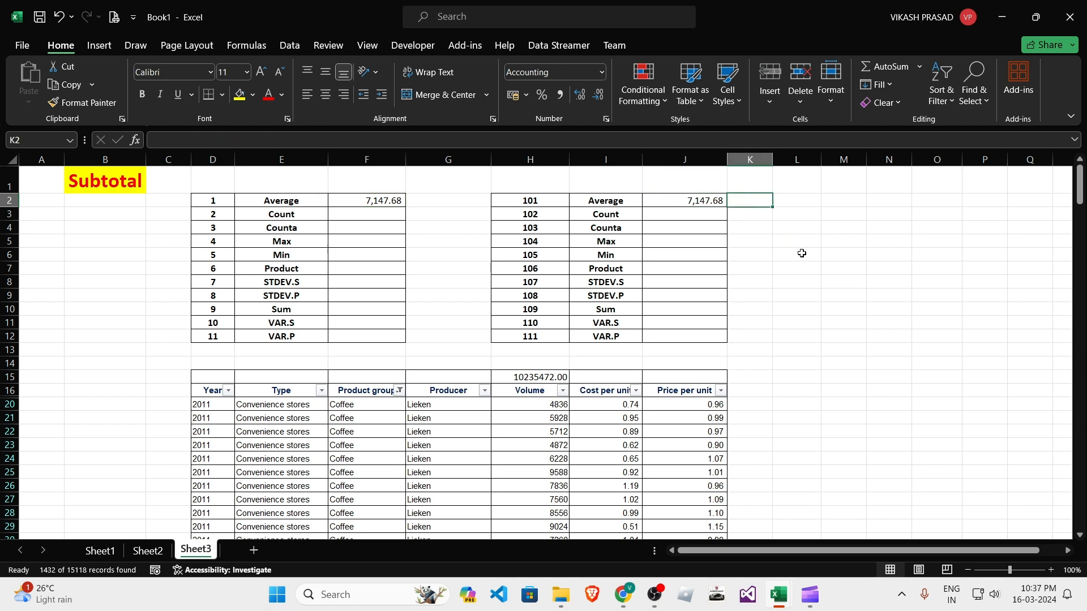
{"action": "type", "text": "+"}
{"action": "key", "text": "Left"}
{"action": "key", "text": "Left"}
{"action": "key", "text": "Left"}
{"action": "key", "text": "Left"}
{"action": "key", "text": "Left"}
{"action": "type", "text": "-"}
{"action": "key", "text": "Left"}
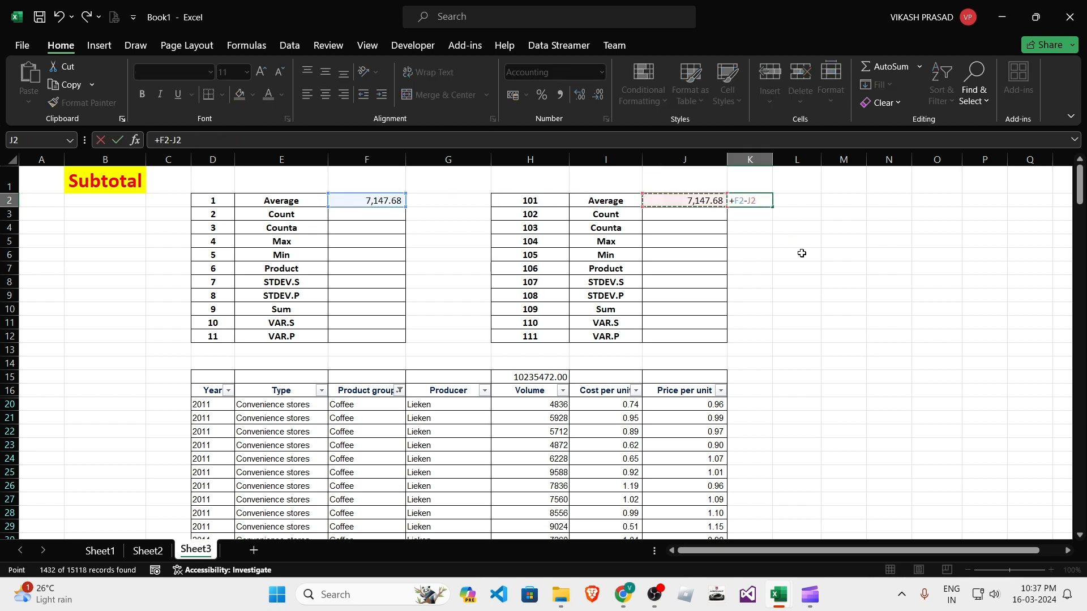
{"action": "key", "text": "Return"}
{"action": "key", "text": "Up"}
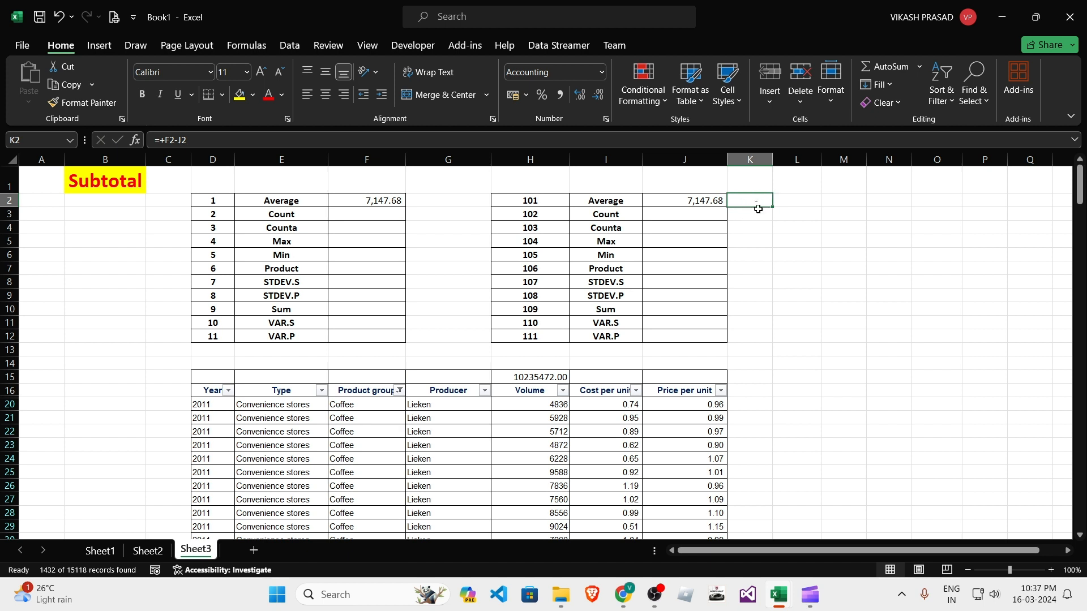
Apply the Number format to the difference in K2.
{"action": "left_click", "coordinate": [601, 72]}
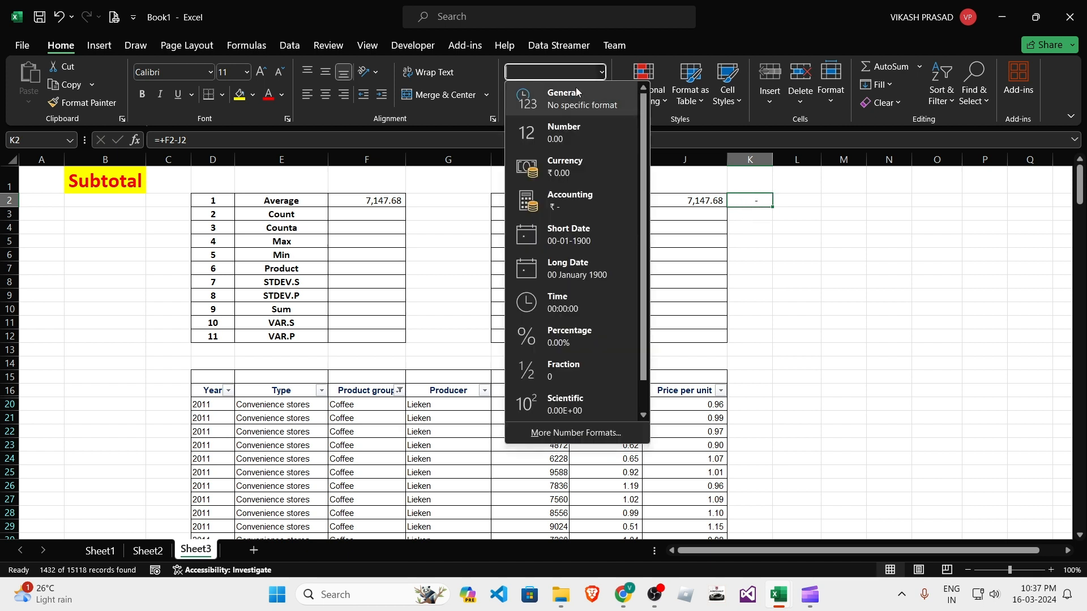
{"action": "left_click", "coordinate": [577, 136]}
{"action": "left_click", "coordinate": [800, 240]}
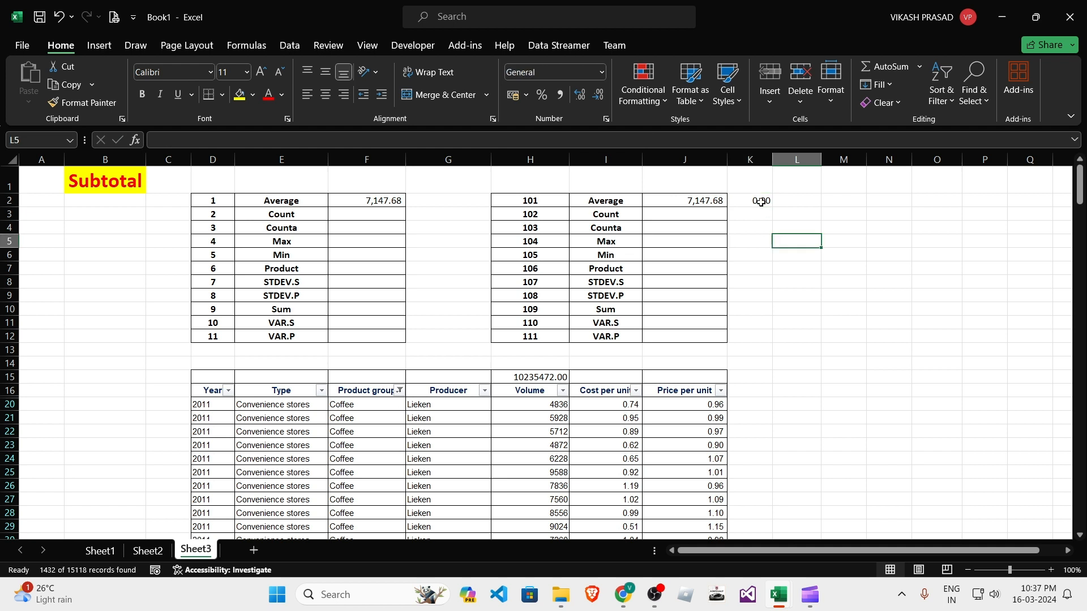
{"action": "left_click", "coordinate": [760, 202]}
{"action": "left_click", "coordinate": [843, 364]}
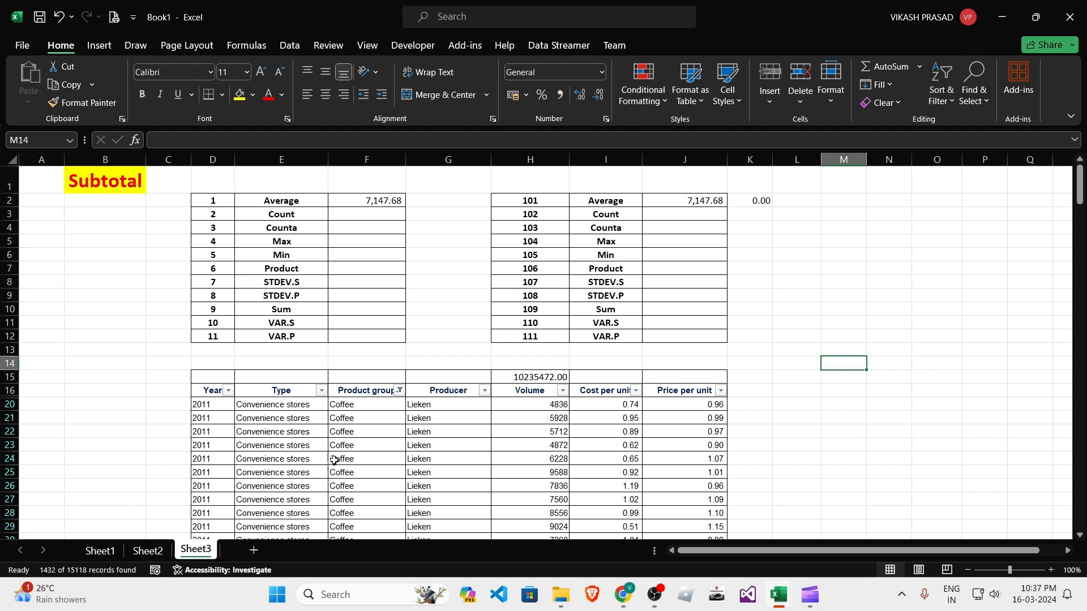
Clear the Coffee restriction by selecting all items in the Product group filter.
{"action": "left_click", "coordinate": [400, 390]}
{"action": "left_click", "coordinate": [256, 234]}
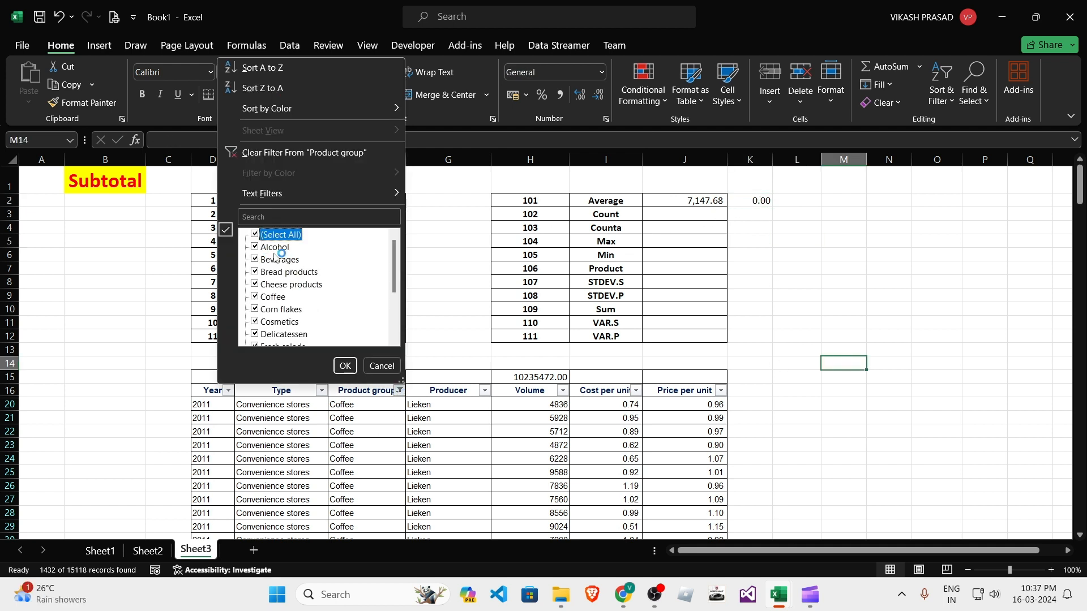
{"action": "left_click", "coordinate": [347, 366]}
{"action": "left_click", "coordinate": [383, 457]}
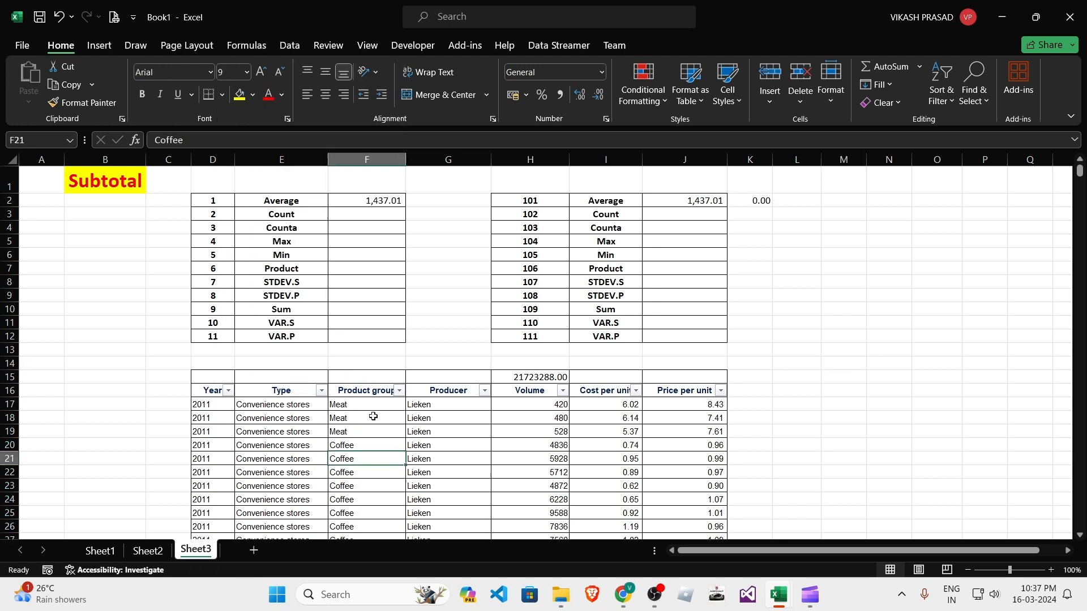
Check the F2 average and the K2 difference formula against the unfiltered data rows.
{"action": "left_click", "coordinate": [219, 388]}
{"action": "left_click", "coordinate": [759, 200]}
{"action": "left_click", "coordinate": [365, 200]}
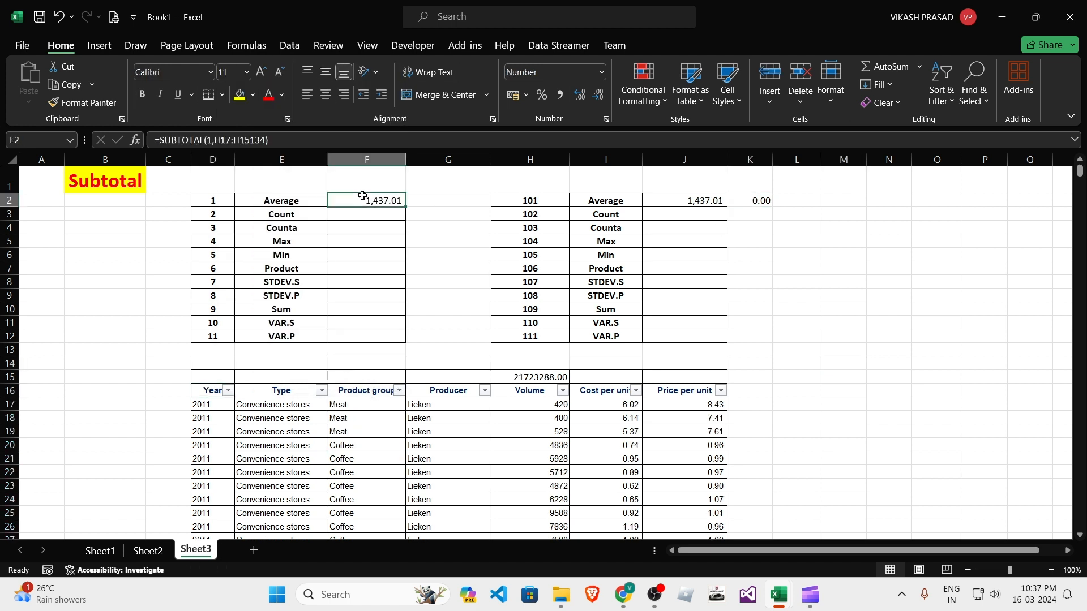
{"action": "double_click", "coordinate": [758, 203]}
{"action": "key", "text": "Return"}
{"action": "left_click", "coordinate": [324, 456]}
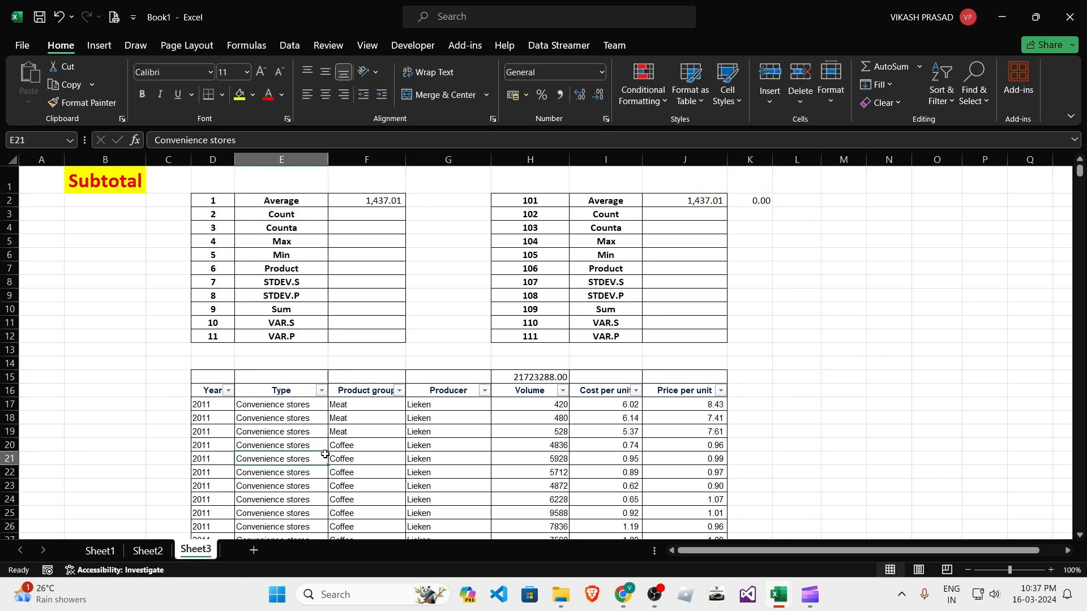
{"action": "left_click", "coordinate": [359, 447]}
{"action": "left_click", "coordinate": [465, 450]}
{"action": "left_click", "coordinate": [374, 199]}
{"action": "left_click", "coordinate": [372, 485]}
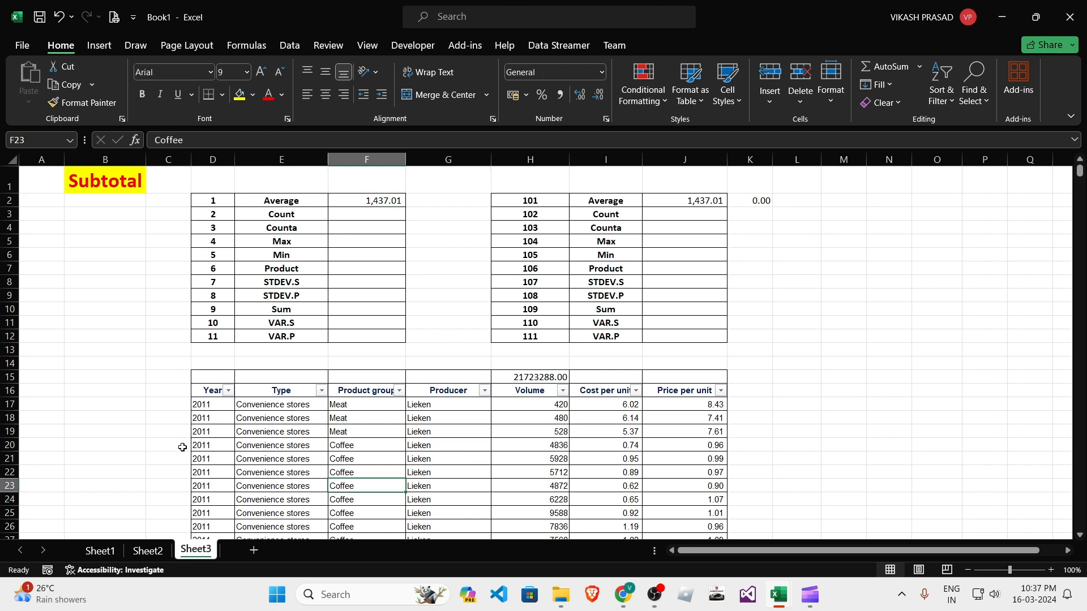
{"action": "scroll", "coordinate": [217, 447], "scroll_direction": "down", "scroll_amount": 3}
{"action": "scroll", "coordinate": [371, 308], "scroll_direction": "up", "scroll_amount": 3}
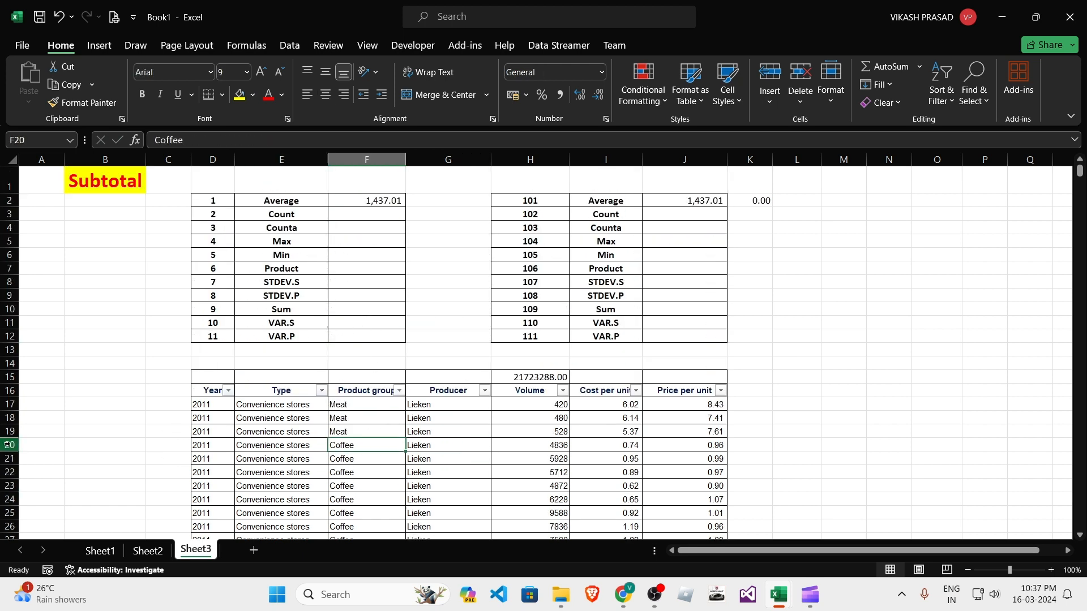
Hide rows 20 to 25 of the data table.
{"action": "left_click_drag", "start_coordinate": [7, 445], "coordinate": [22, 511]}
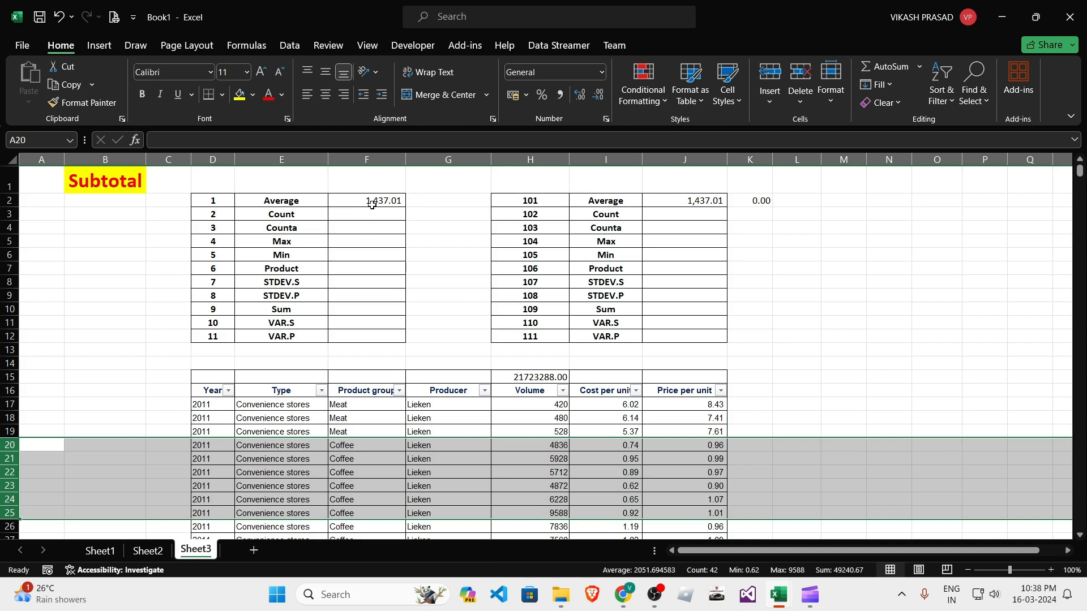
{"action": "right_click", "coordinate": [353, 476]}
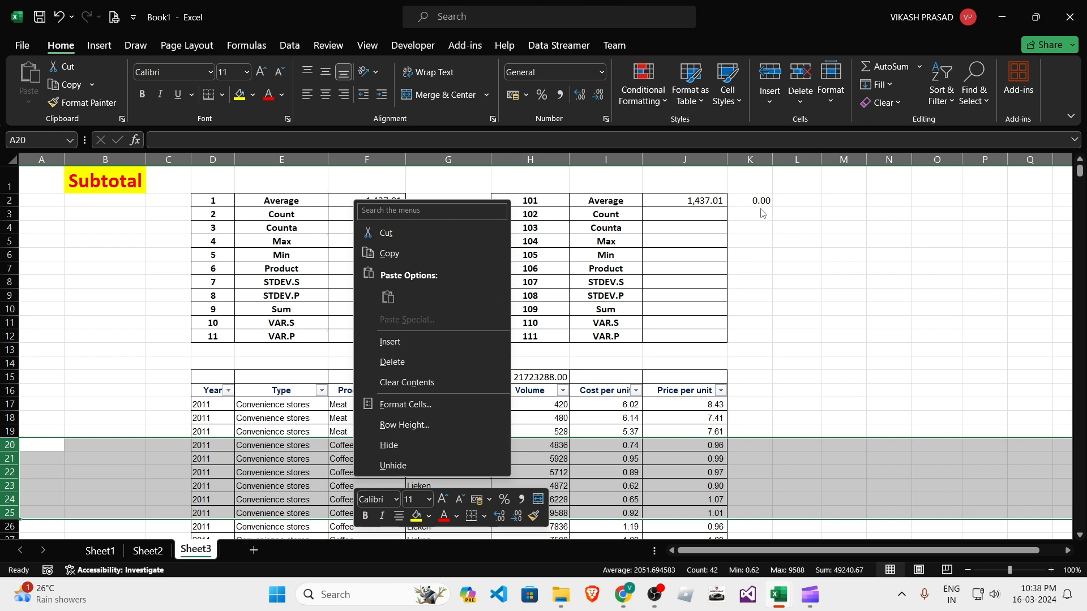
{"action": "left_click", "coordinate": [396, 445]}
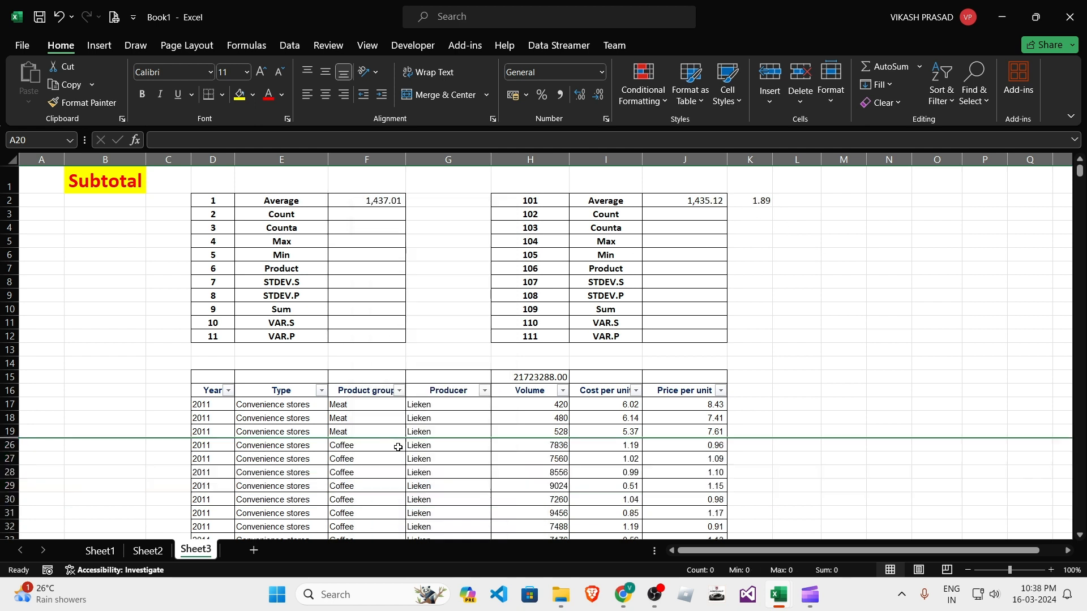
Compare the function 1 and 101 averages and their difference against the Volume values around the hidden rows.
{"action": "left_click", "coordinate": [753, 201]}
{"action": "left_click", "coordinate": [367, 200]}
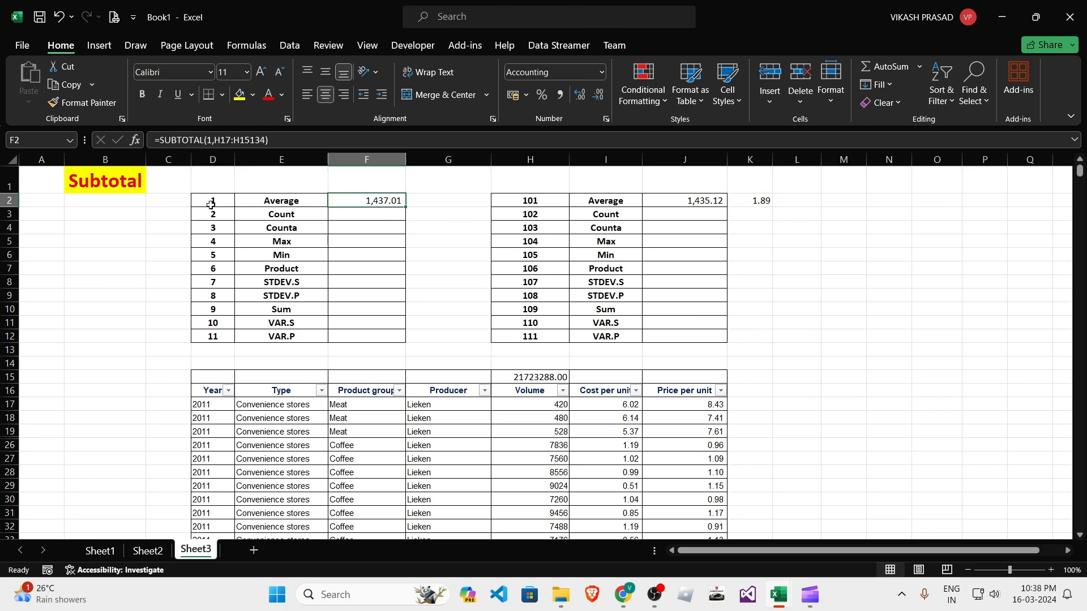
{"action": "left_click_drag", "start_coordinate": [210, 205], "coordinate": [390, 336]}
{"action": "left_click_drag", "start_coordinate": [526, 203], "coordinate": [684, 326]}
{"action": "left_click", "coordinate": [702, 200]}
{"action": "left_click", "coordinate": [544, 407]}
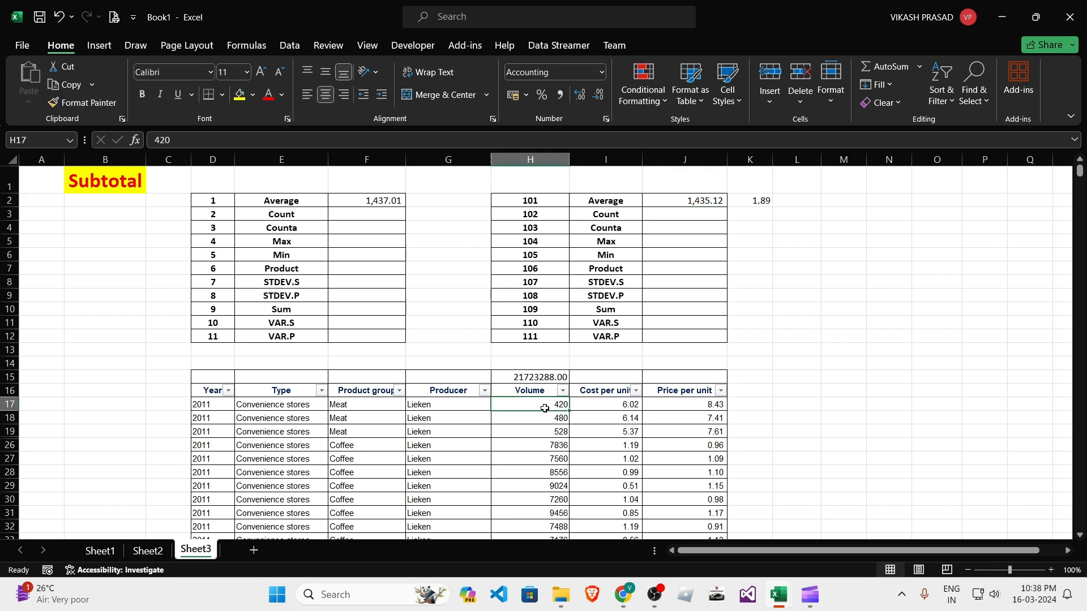
{"action": "mouse_move", "coordinate": [544, 408]}
{"action": "left_mouse_down"}
{"action": "mouse_move", "coordinate": [558, 503]}
{"action": "mouse_move", "coordinate": [579, 530]}
{"action": "mouse_move", "coordinate": [559, 406]}
{"action": "left_mouse_up"}
{"action": "left_click", "coordinate": [708, 203]}
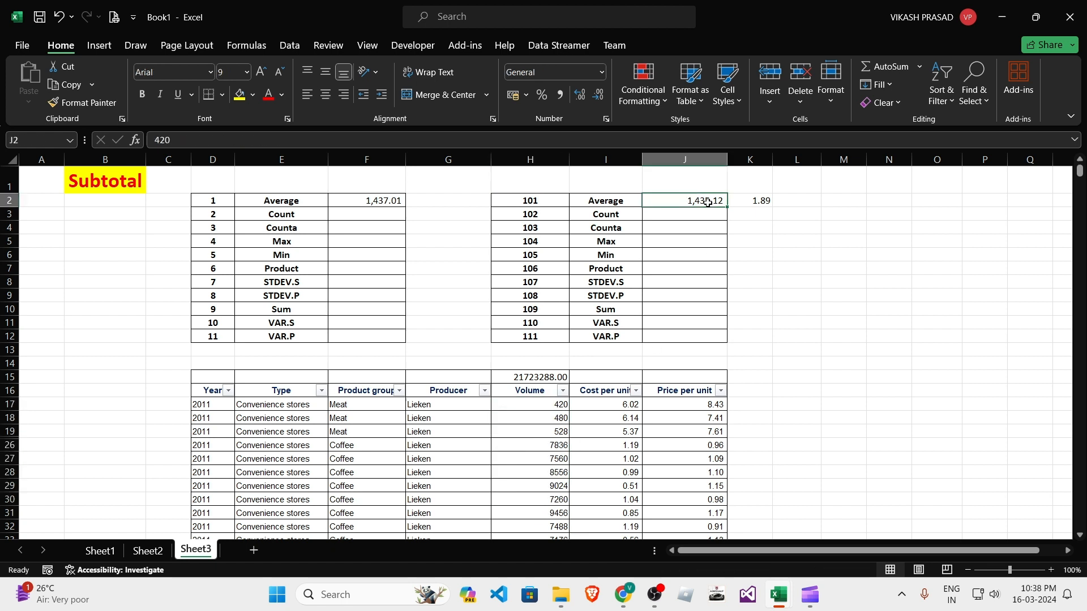
{"action": "left_click", "coordinate": [372, 204]}
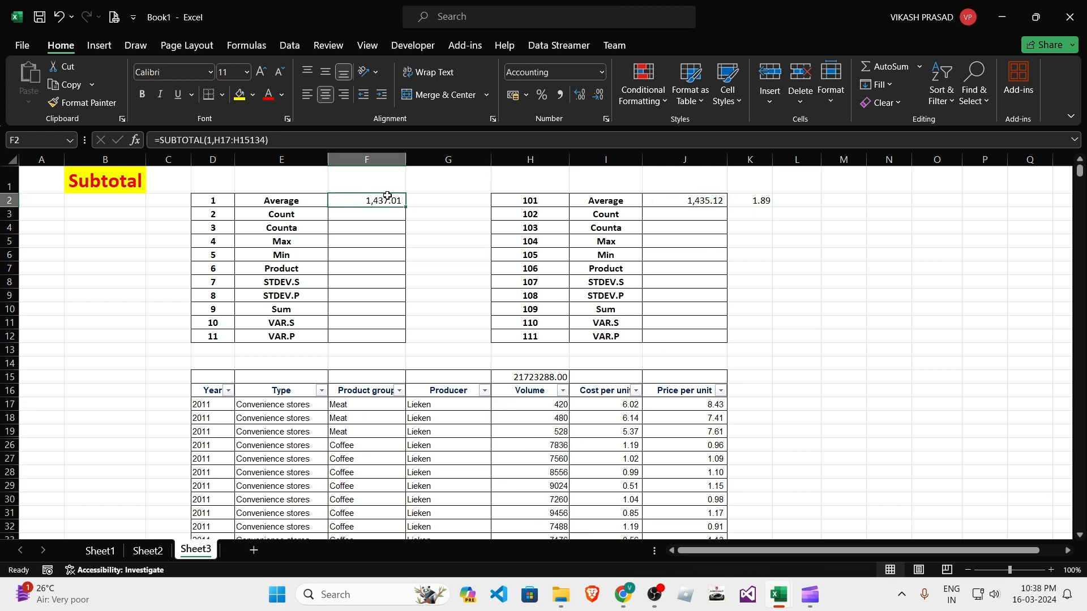
{"action": "left_click_drag", "start_coordinate": [546, 404], "coordinate": [547, 500]}
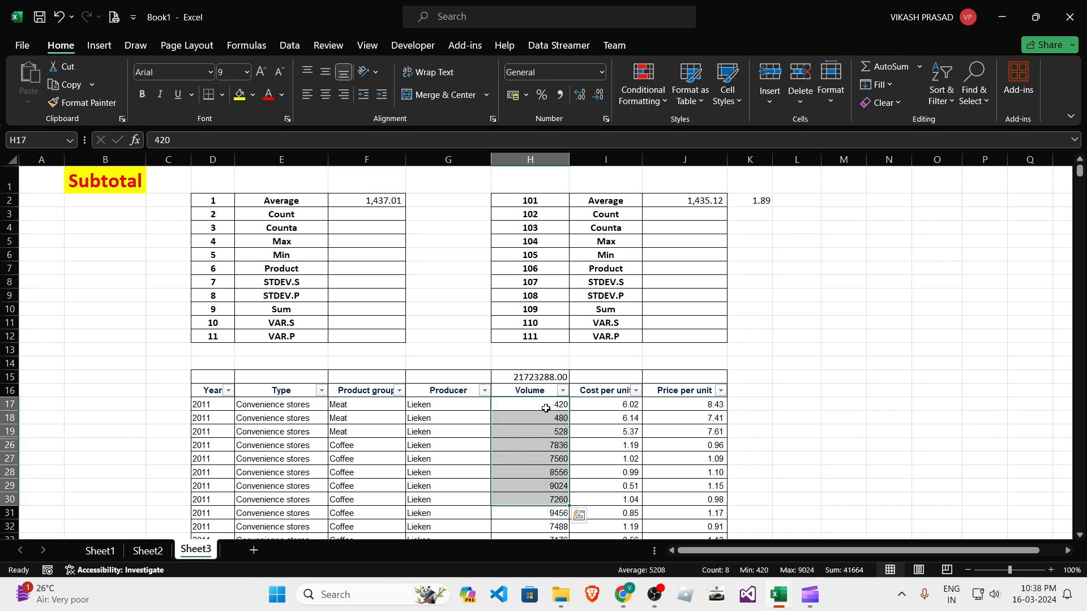
{"action": "left_click_drag", "start_coordinate": [544, 407], "coordinate": [552, 512]}
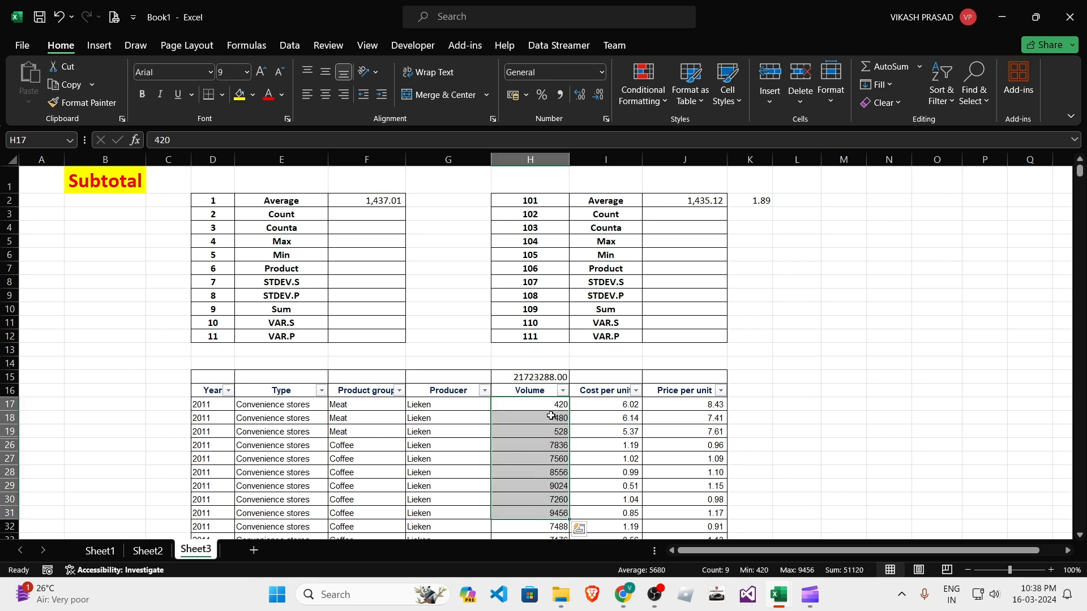
{"action": "left_click", "coordinate": [388, 202]}
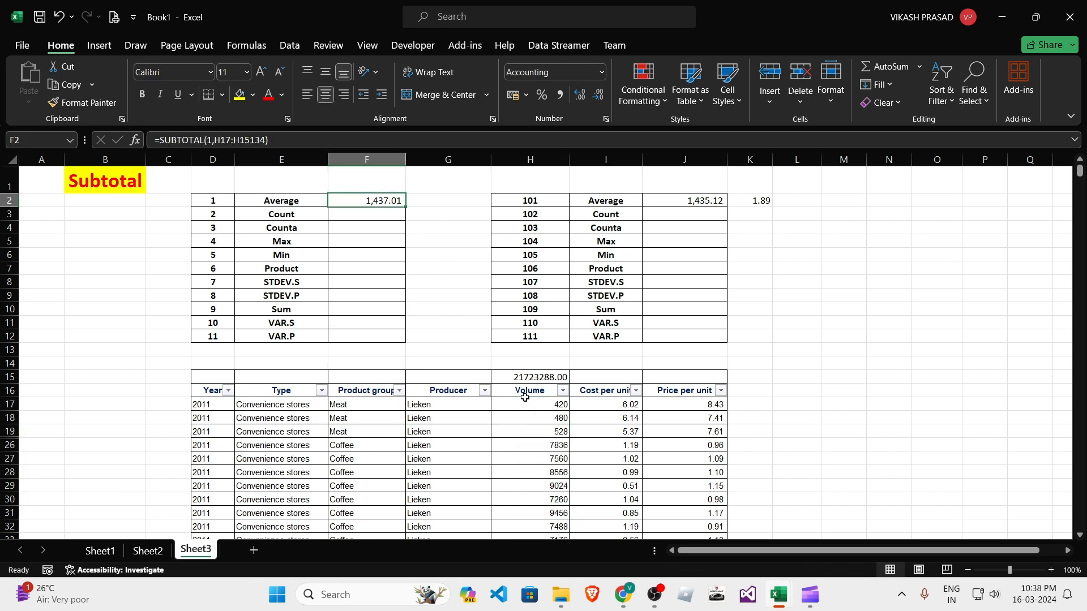
Examine the Volume values beside the hidden rows, both averages in F2 and J2, and the K2 difference formula.
{"action": "left_click_drag", "start_coordinate": [547, 414], "coordinate": [546, 494]}
{"action": "left_click", "coordinate": [541, 405]}
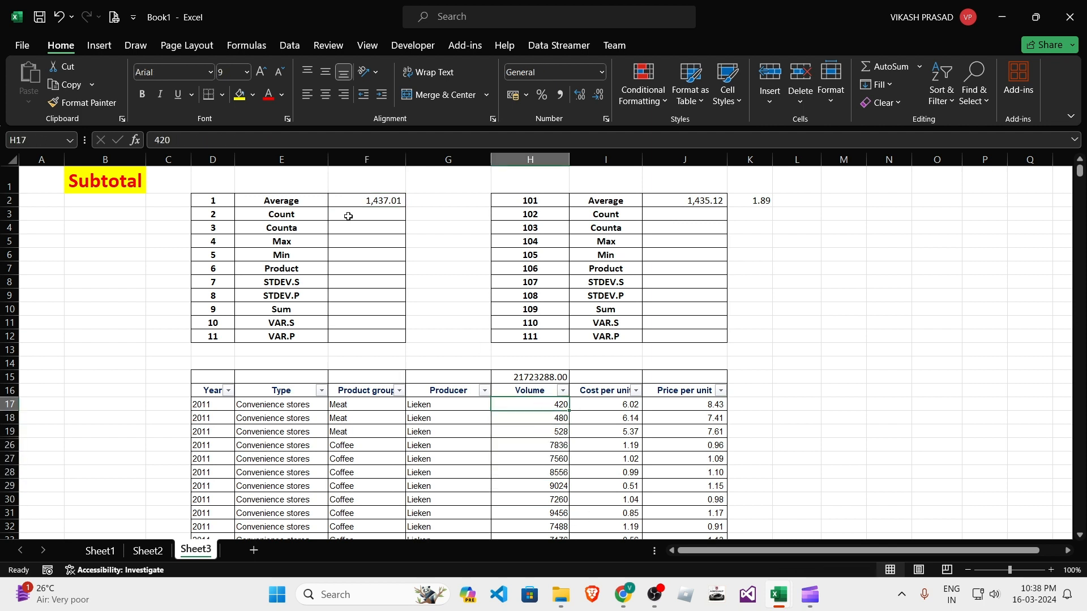
{"action": "left_click", "coordinate": [381, 203]}
{"action": "left_click", "coordinate": [689, 206]}
{"action": "left_click", "coordinate": [758, 201]}
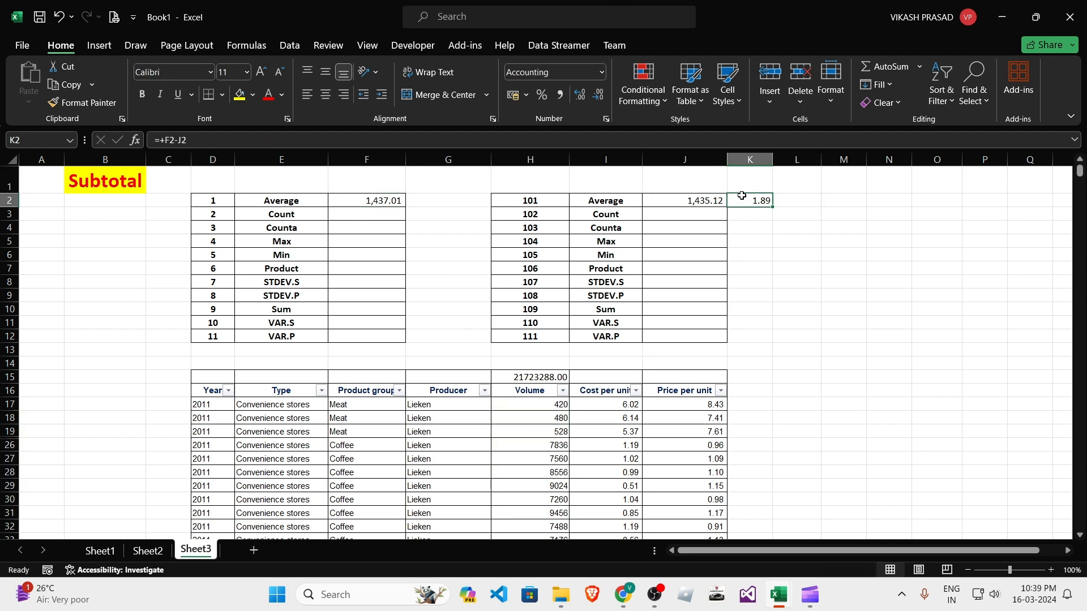
{"action": "double_click", "coordinate": [758, 200]}
{"action": "key", "text": "Return"}
{"action": "left_click", "coordinate": [550, 201]}
{"action": "left_click", "coordinate": [703, 201]}
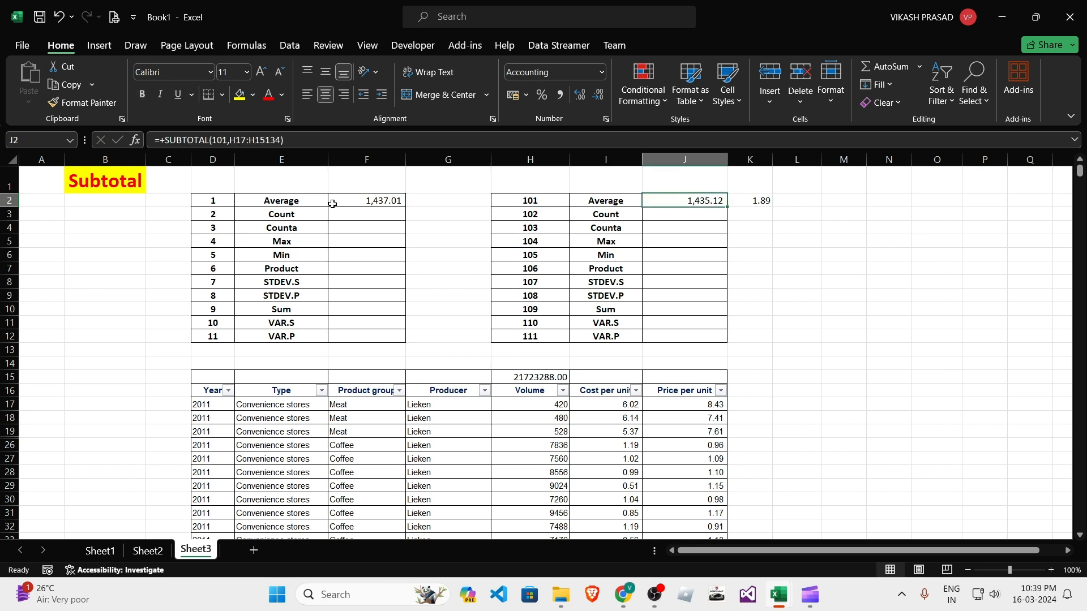
Compare the function 1 average in F2 and the function 101 average in J2 with the function lists and the Volume total in H15.
{"action": "left_click", "coordinate": [326, 202]}
{"action": "left_click", "coordinate": [340, 202]}
{"action": "left_click", "coordinate": [675, 201]}
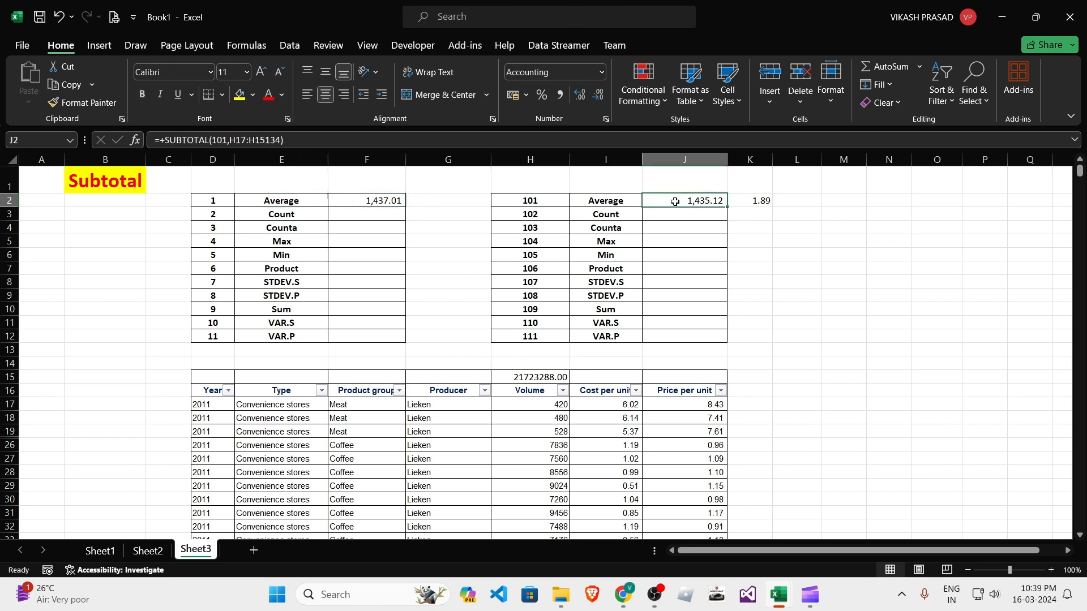
{"action": "left_click", "coordinate": [546, 381]}
{"action": "left_click", "coordinate": [635, 215]}
{"action": "left_click", "coordinate": [679, 202]}
{"action": "left_click", "coordinate": [266, 198]}
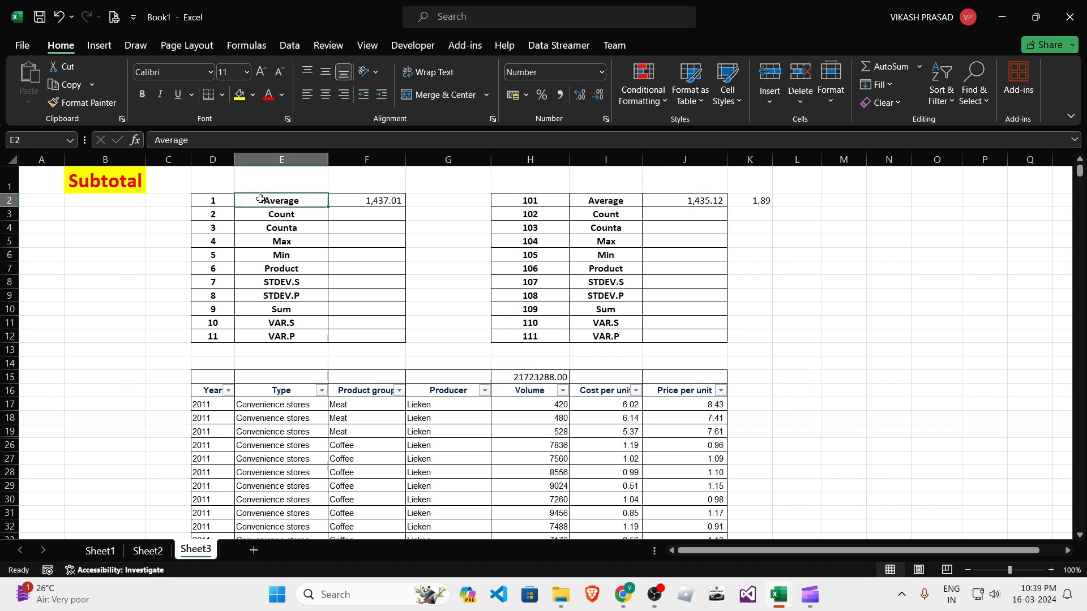
{"action": "left_click_drag", "start_coordinate": [604, 196], "coordinate": [605, 338]}
{"action": "left_click", "coordinate": [652, 352]}
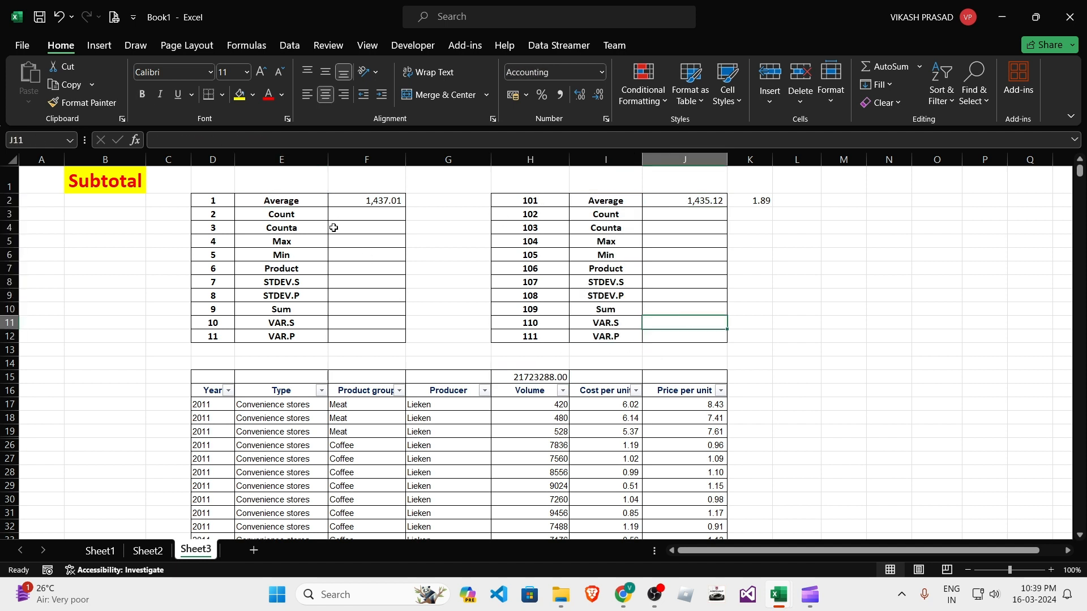
{"action": "left_click", "coordinate": [371, 206]}
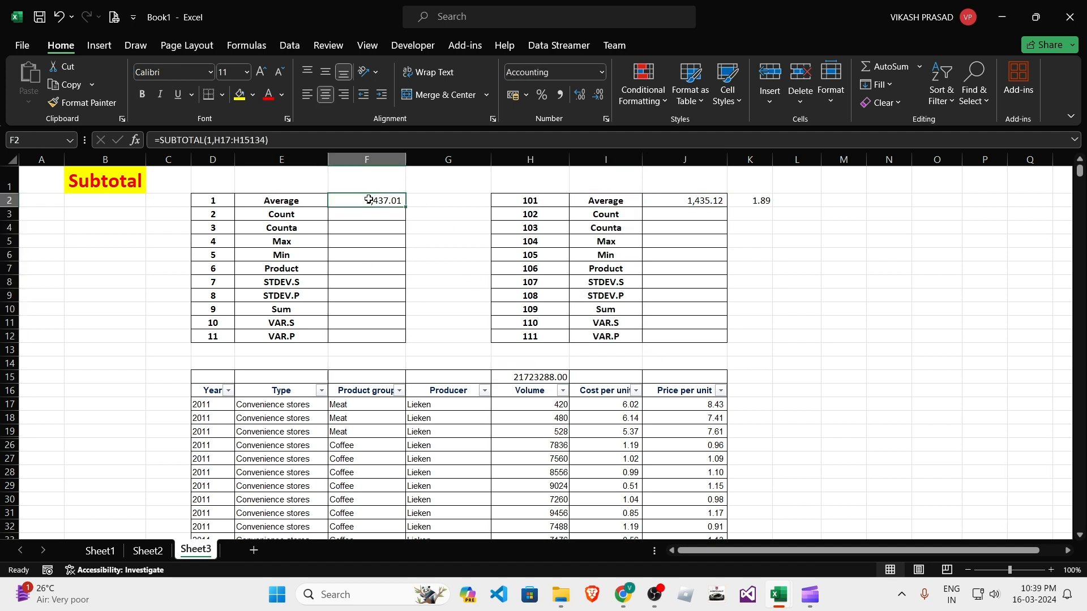
Unhide rows 20 to 25 of the data table.
{"action": "left_click", "coordinate": [527, 430]}
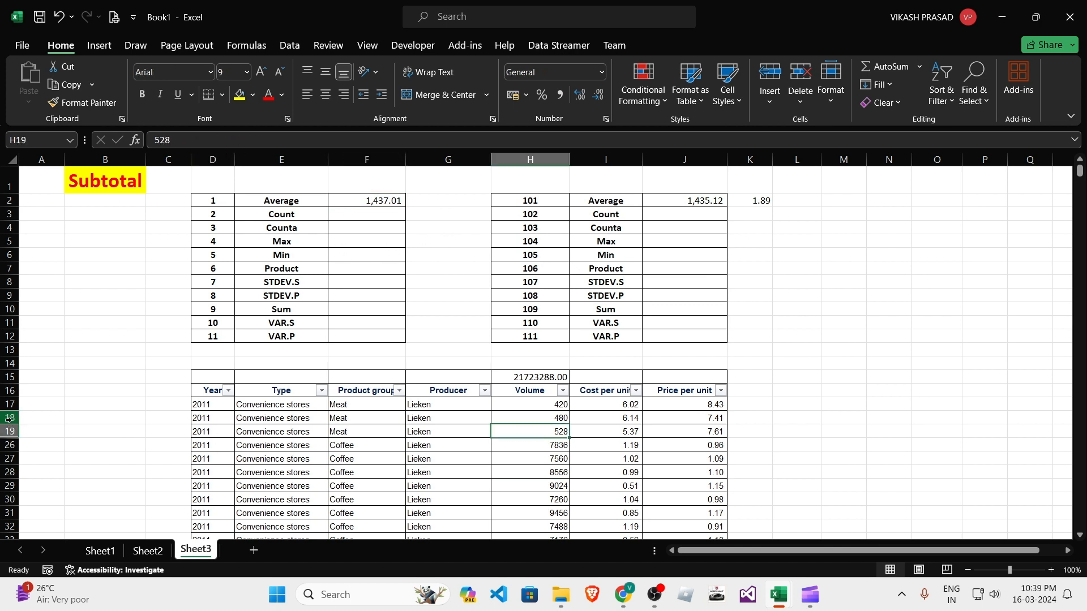
{"action": "left_click_drag", "start_coordinate": [12, 418], "coordinate": [12, 485]}
{"action": "right_click", "coordinate": [11, 459]}
{"action": "left_click", "coordinate": [125, 439]}
{"action": "left_click", "coordinate": [530, 459]}
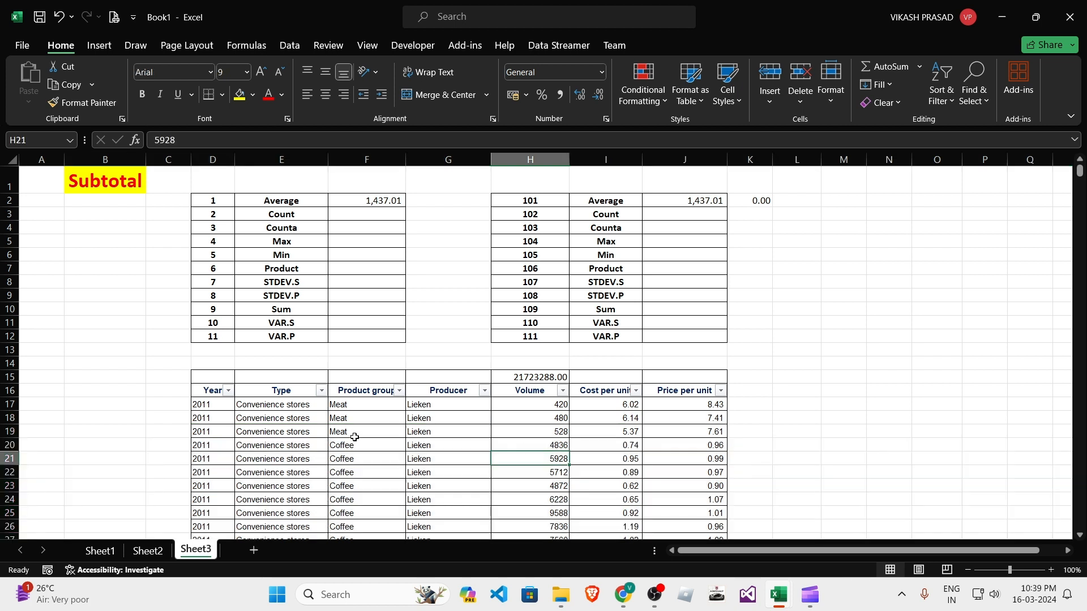
Review the restored data rows and check the Volume range used by the average formula in F2.
{"action": "left_click", "coordinate": [355, 435]}
{"action": "left_click", "coordinate": [447, 404]}
{"action": "left_click", "coordinate": [305, 458]}
{"action": "left_click", "coordinate": [269, 416]}
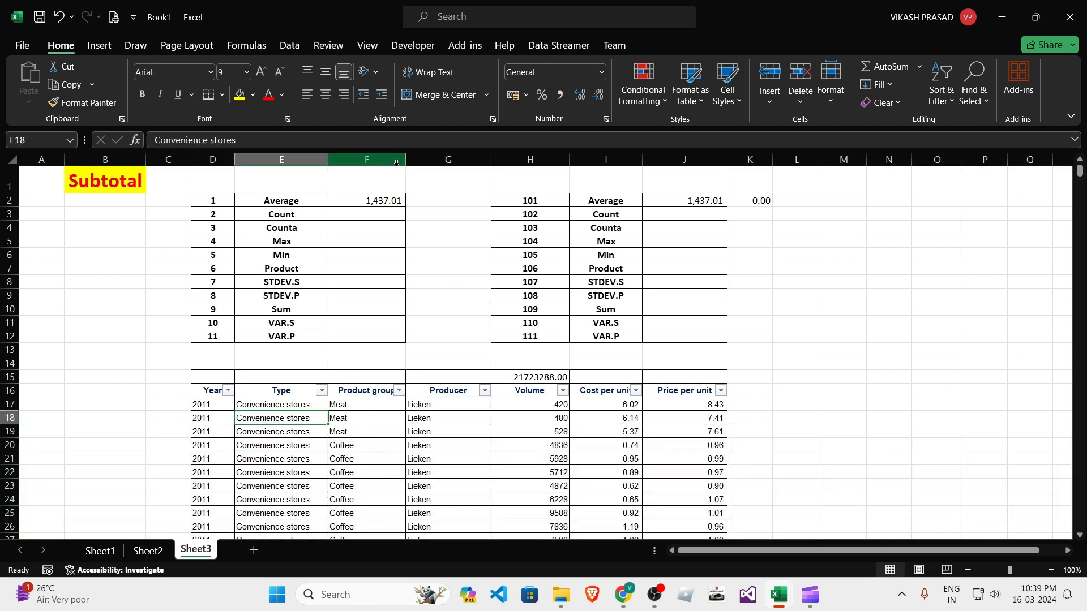
{"action": "left_click", "coordinate": [282, 459]}
{"action": "left_click", "coordinate": [371, 197]}
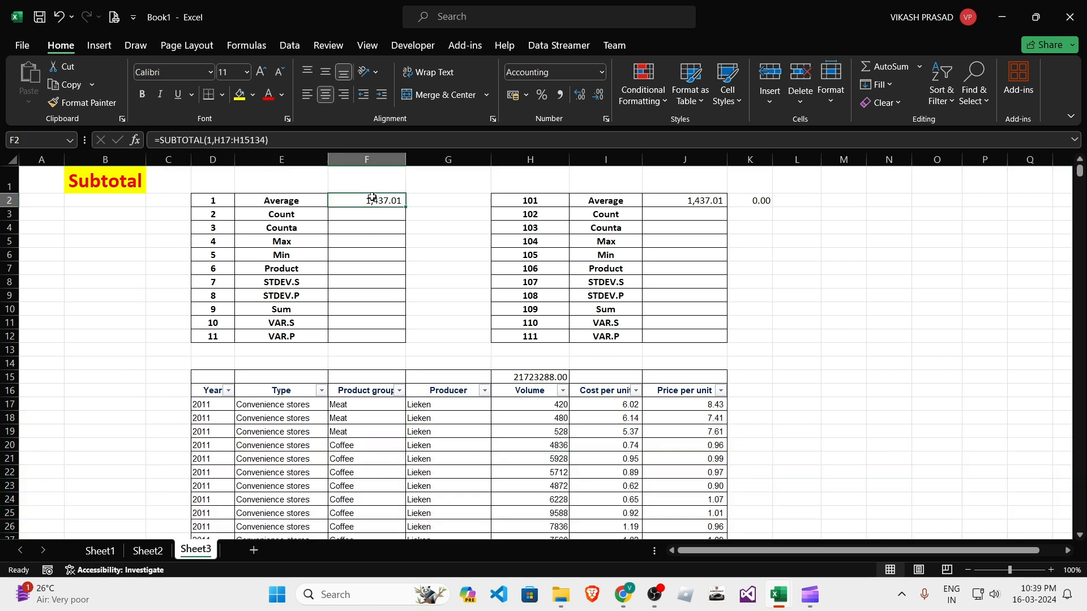
{"action": "double_click", "coordinate": [386, 199]}
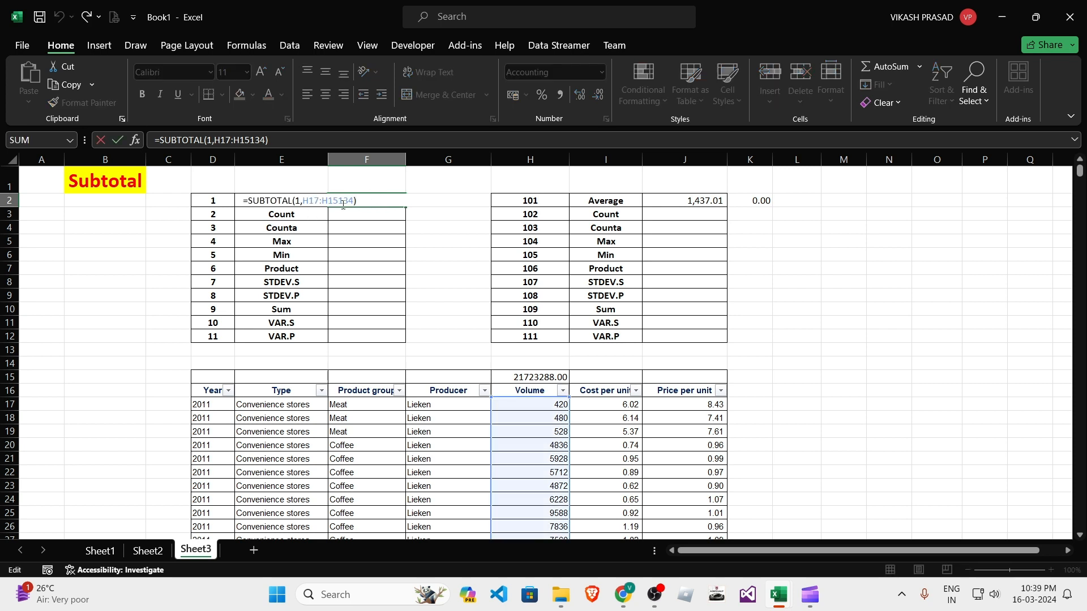
{"action": "key", "text": "Escape"}
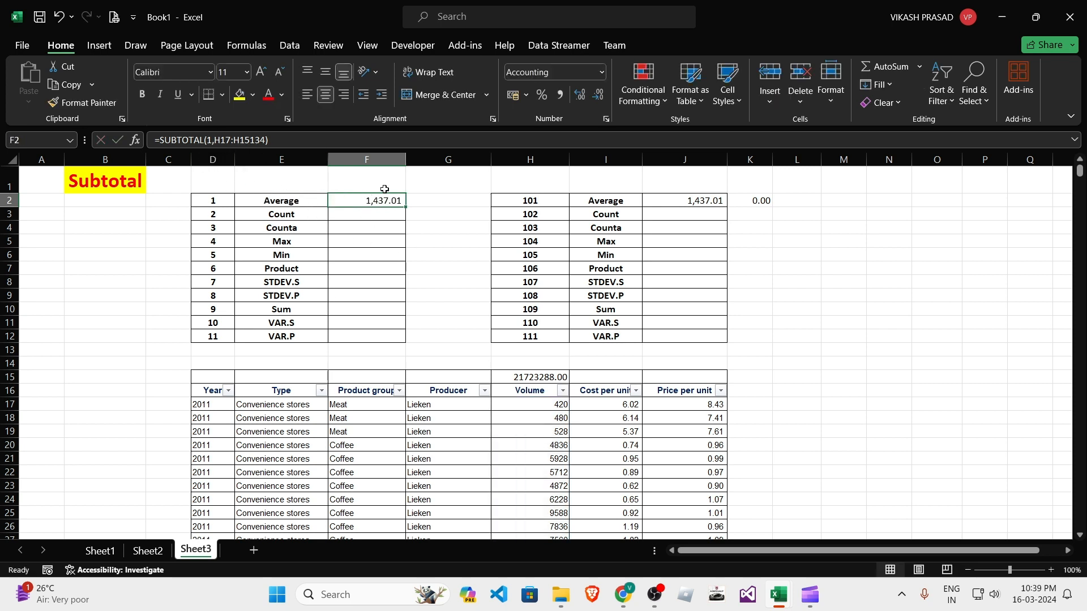
Enter a function 2 SUBTOTAL in F3 to count the Volume values in H17:H15134.
{"action": "left_click", "coordinate": [384, 211]}
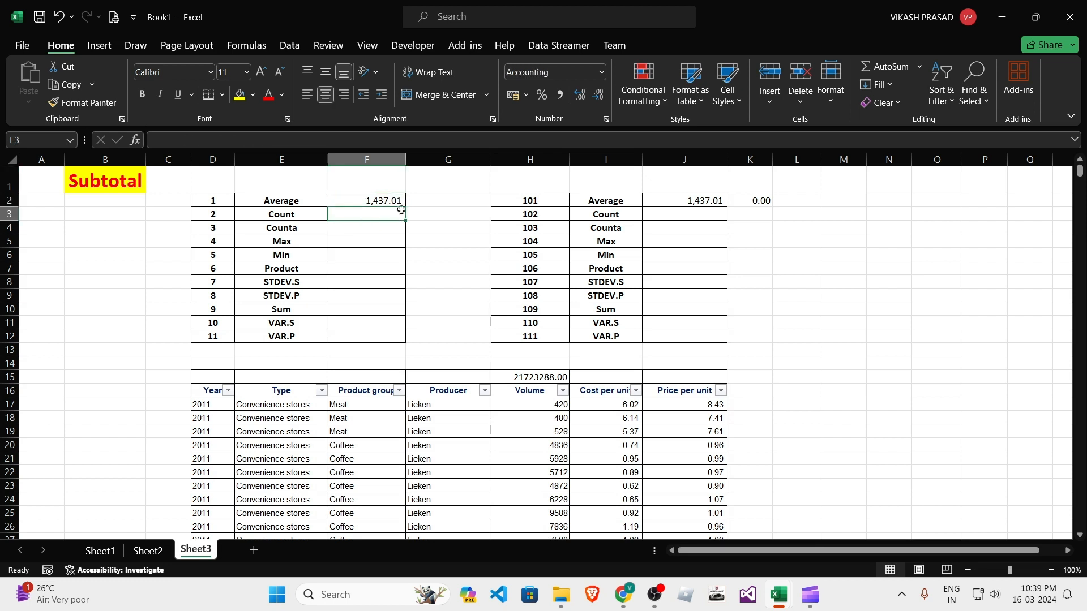
{"action": "type", "text": "+subt"}
{"action": "key", "text": "Tab"}
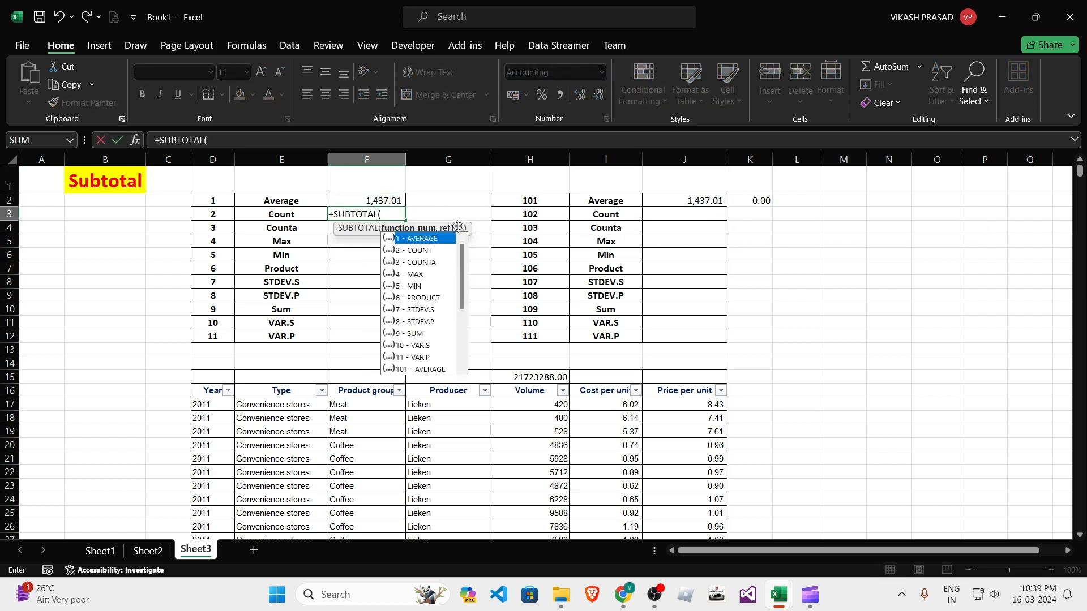
{"action": "type", "text": "2,"}
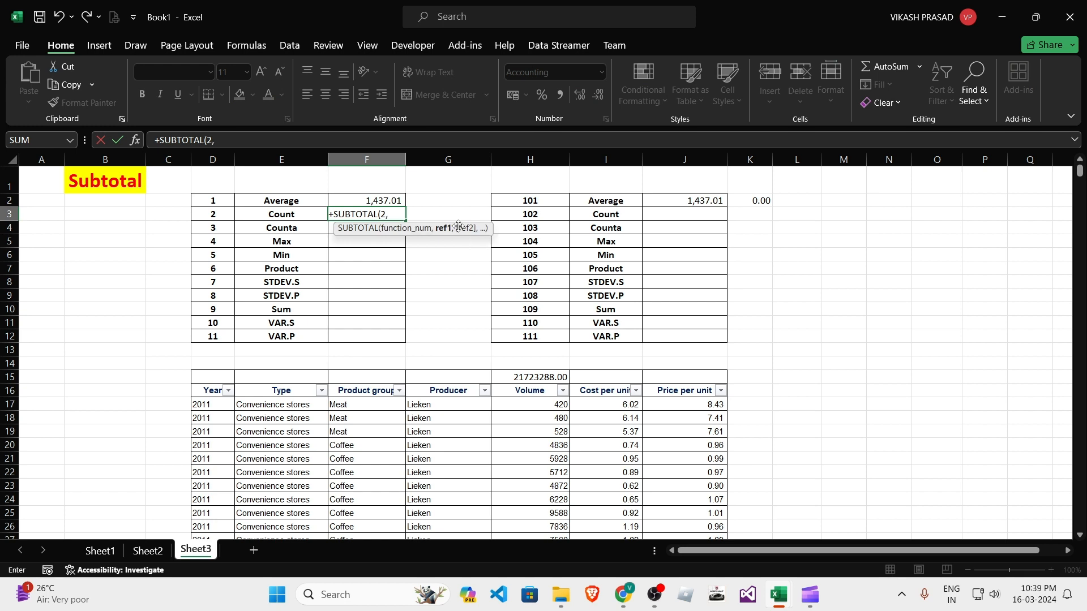
{"action": "left_click", "coordinate": [557, 409]}
{"action": "key", "text": "ctrl+shift+Down"}
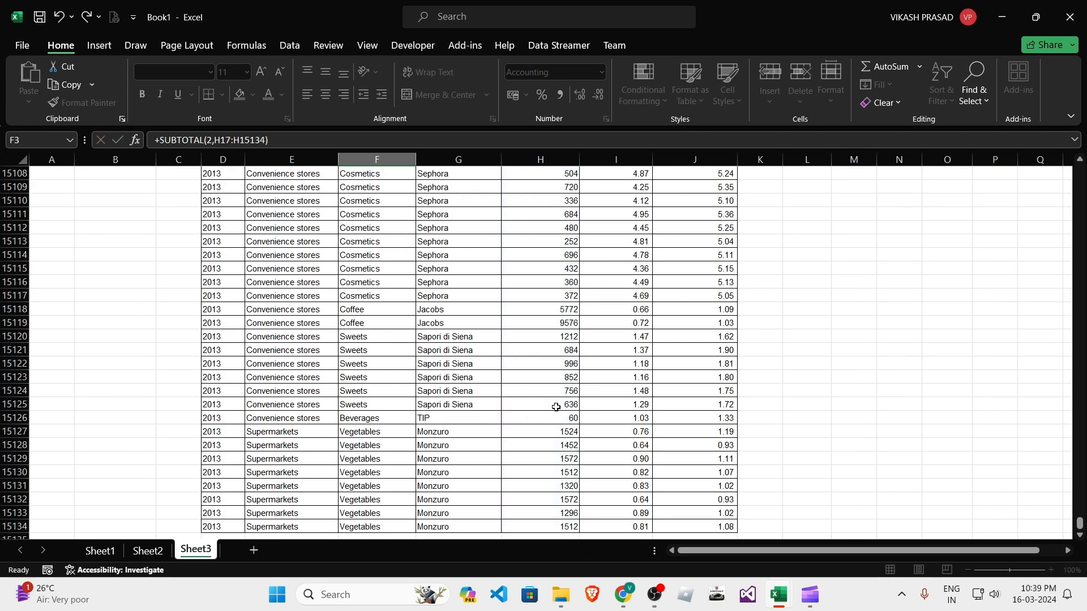
{"action": "key", "text": "ctrl+Return"}
Compare the F3 count with the count Excel reports for the selected Volume range H17:H15134.
{"action": "left_click", "coordinate": [279, 214]}
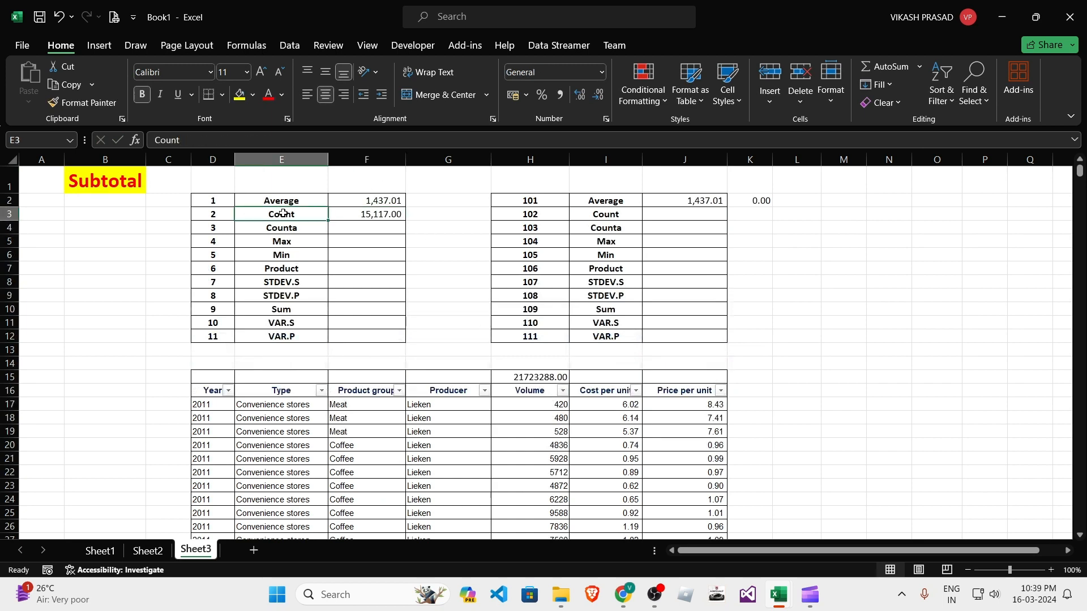
{"action": "left_click", "coordinate": [379, 211]}
{"action": "left_click", "coordinate": [532, 406]}
{"action": "key", "text": "ctrl+shift+Down"}
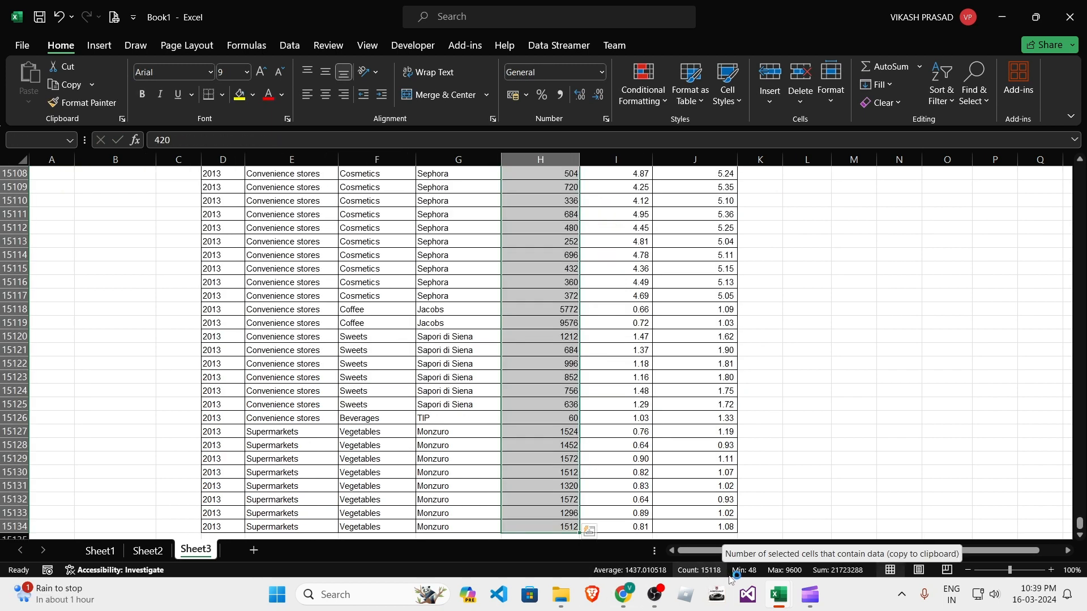
{"action": "key", "text": "ctrl+Return"}
{"action": "scroll", "coordinate": [406, 412], "scroll_direction": "up", "scroll_amount": 5}
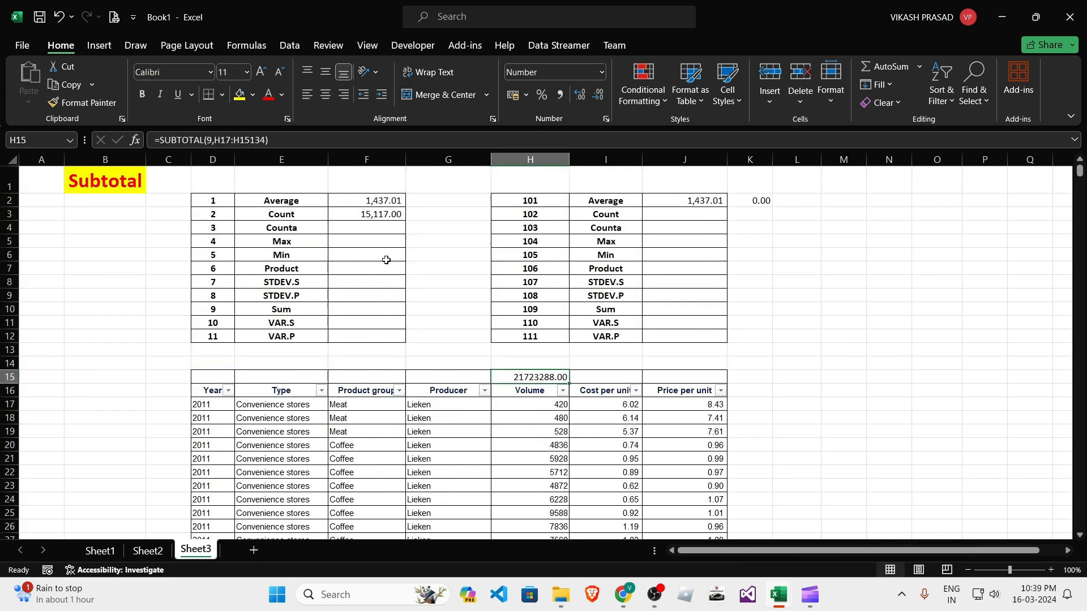
{"action": "left_click", "coordinate": [387, 214]}
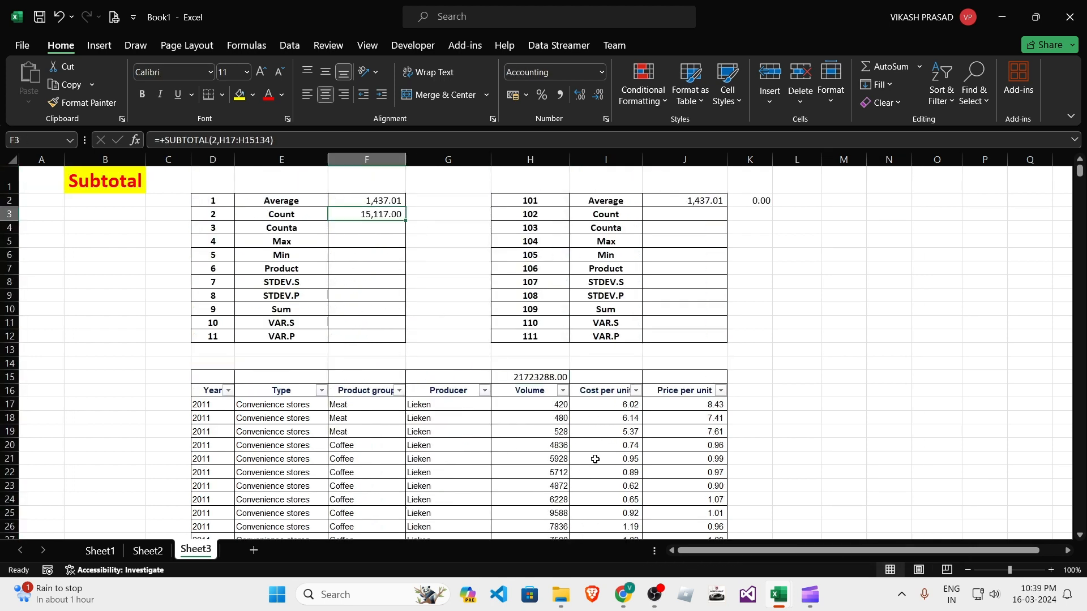
{"action": "left_click", "coordinate": [547, 405]}
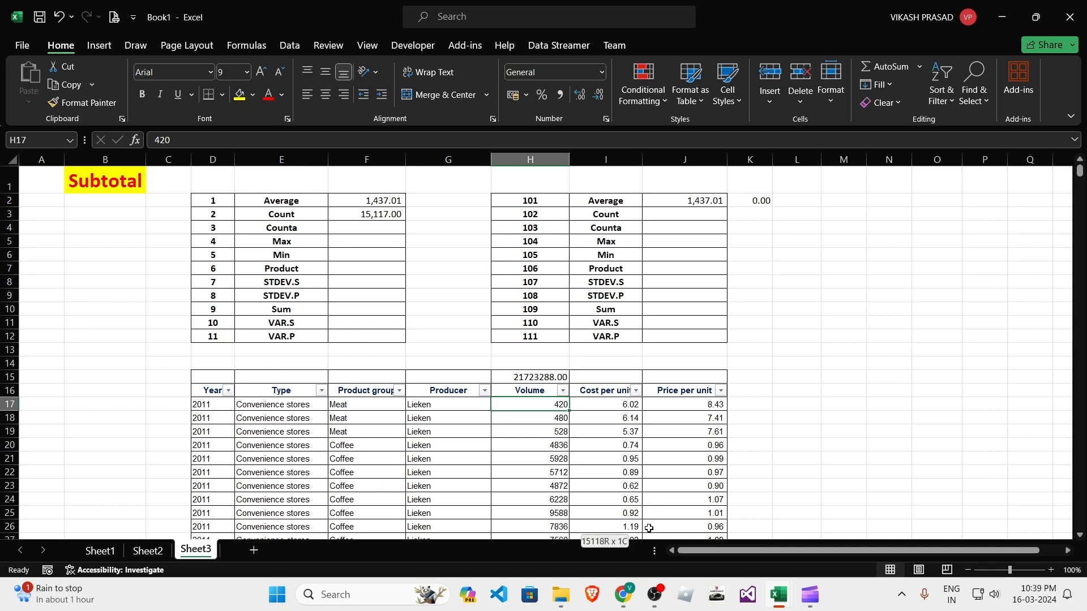
{"action": "key", "text": "ctrl+shift+Down"}
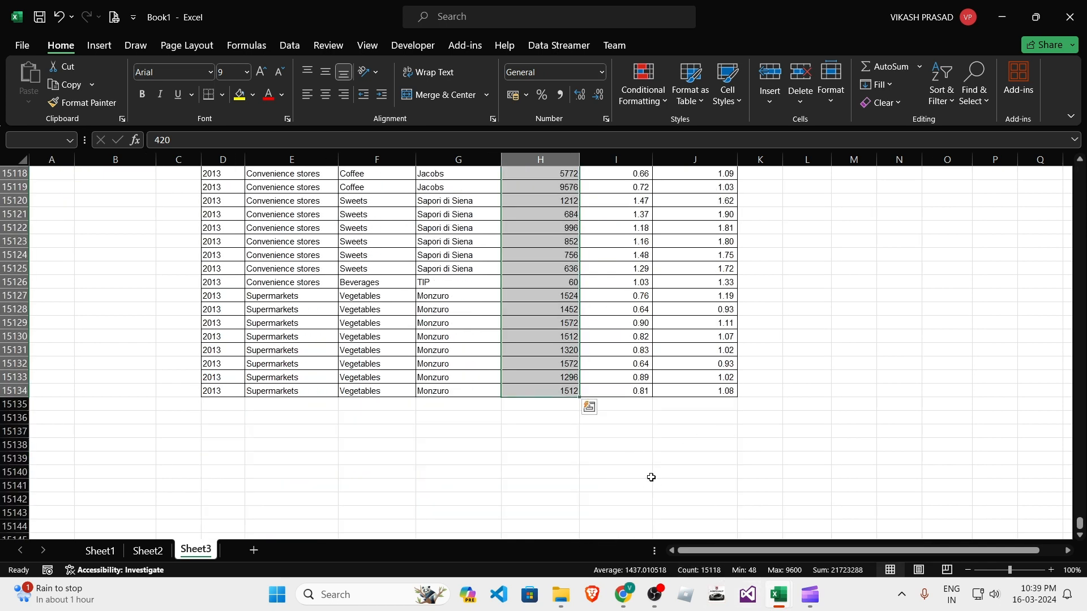
{"action": "key", "text": "ctrl+Up"}
{"action": "scroll", "coordinate": [340, 396], "scroll_direction": "up", "scroll_amount": 3}
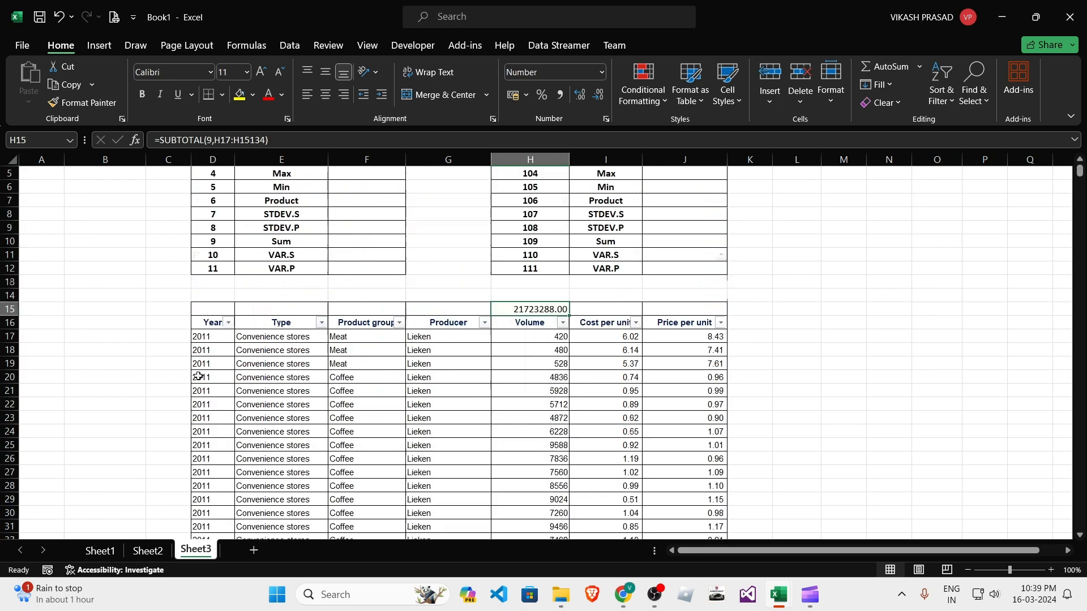
{"action": "left_click", "coordinate": [238, 430]}
{"action": "scroll", "coordinate": [430, 321], "scroll_direction": "up", "scroll_amount": 2}
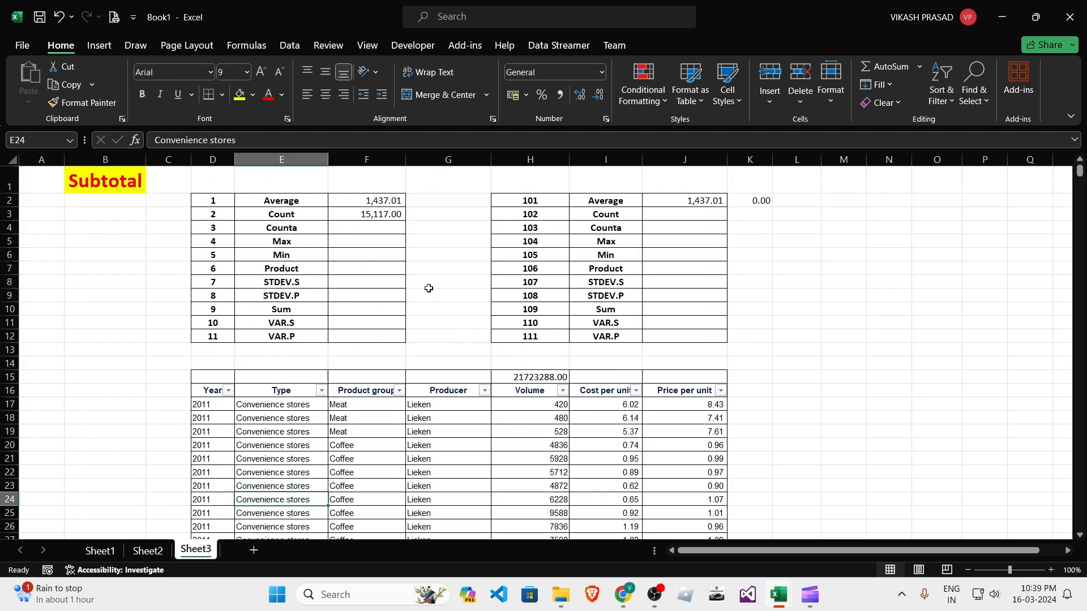
Inspect the range referenced by the F3 count formula from its first to its last Volume cell.
{"action": "double_click", "coordinate": [389, 219]}
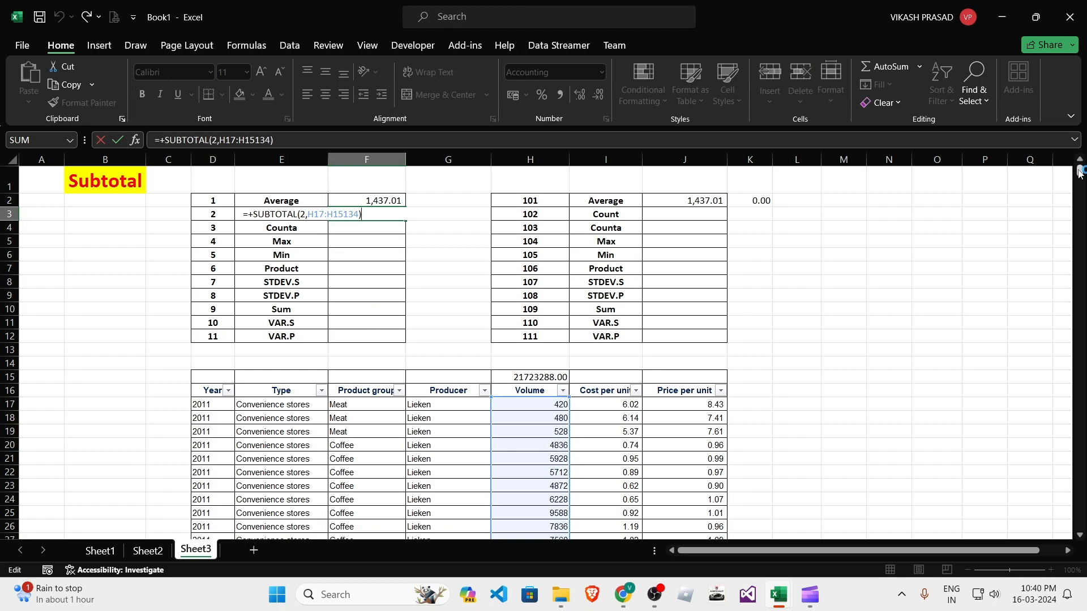
{"action": "left_click_drag", "start_coordinate": [1079, 172], "coordinate": [1071, 532]}
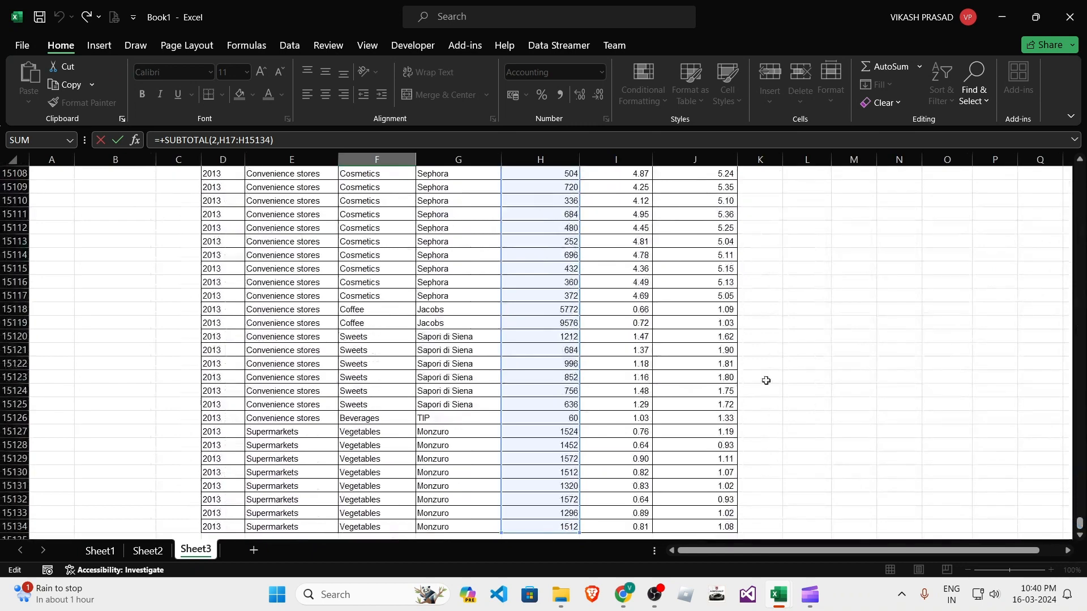
{"action": "scroll", "coordinate": [758, 368], "scroll_direction": "down", "scroll_amount": 2}
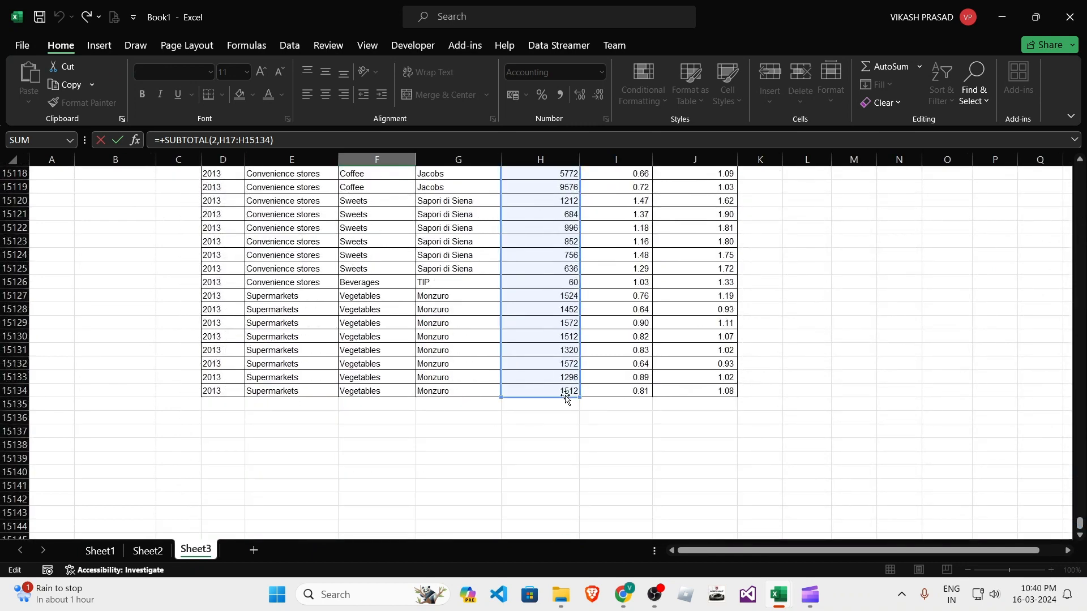
{"action": "left_click_drag", "start_coordinate": [1079, 525], "coordinate": [1079, 170]}
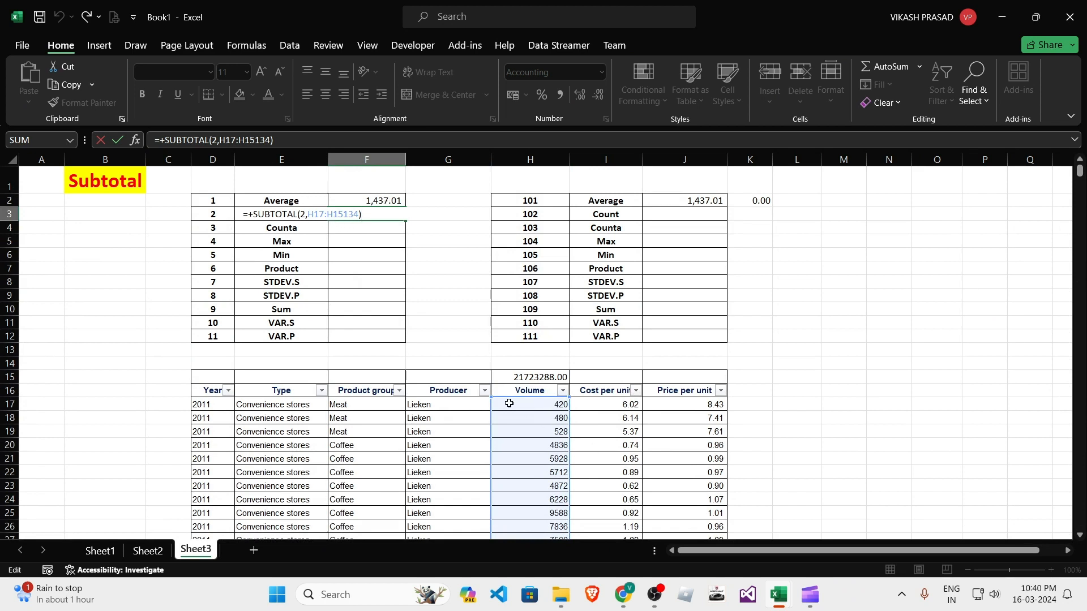
{"action": "key", "text": "Return"}
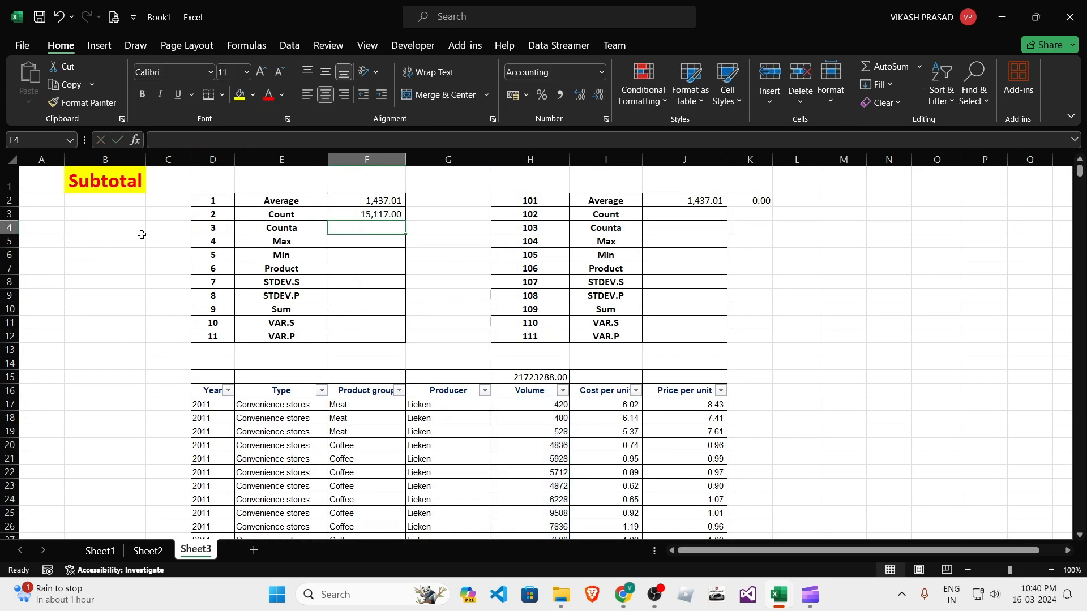
Recheck the F3 result against the cell count of the Volume column down to its last data row.
{"action": "left_click", "coordinate": [362, 213]}
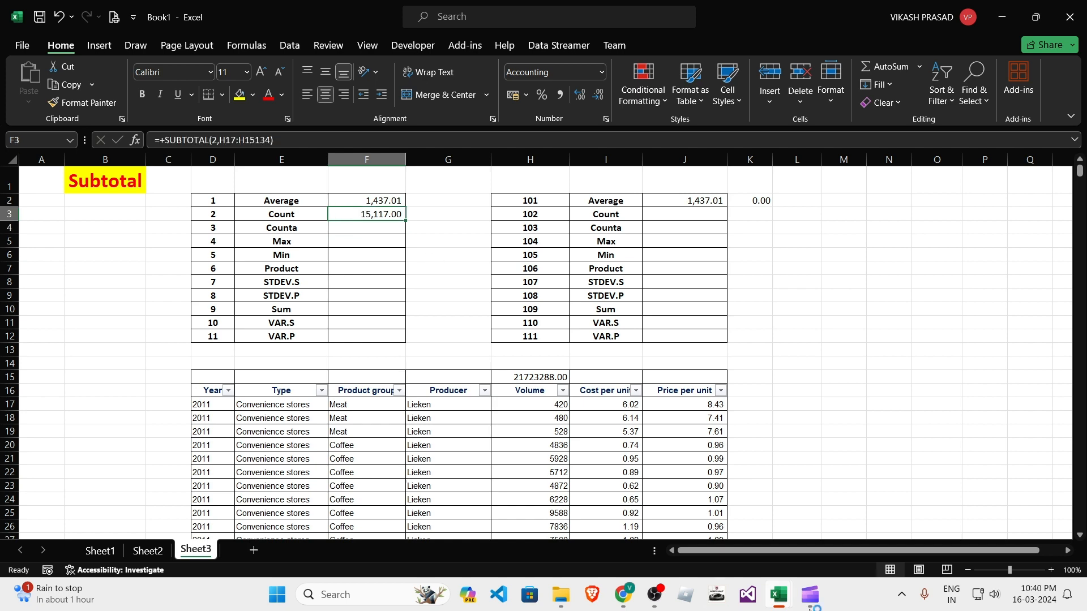
{"action": "left_click", "coordinate": [533, 409]}
{"action": "key", "text": "ctrl+shift+Down"}
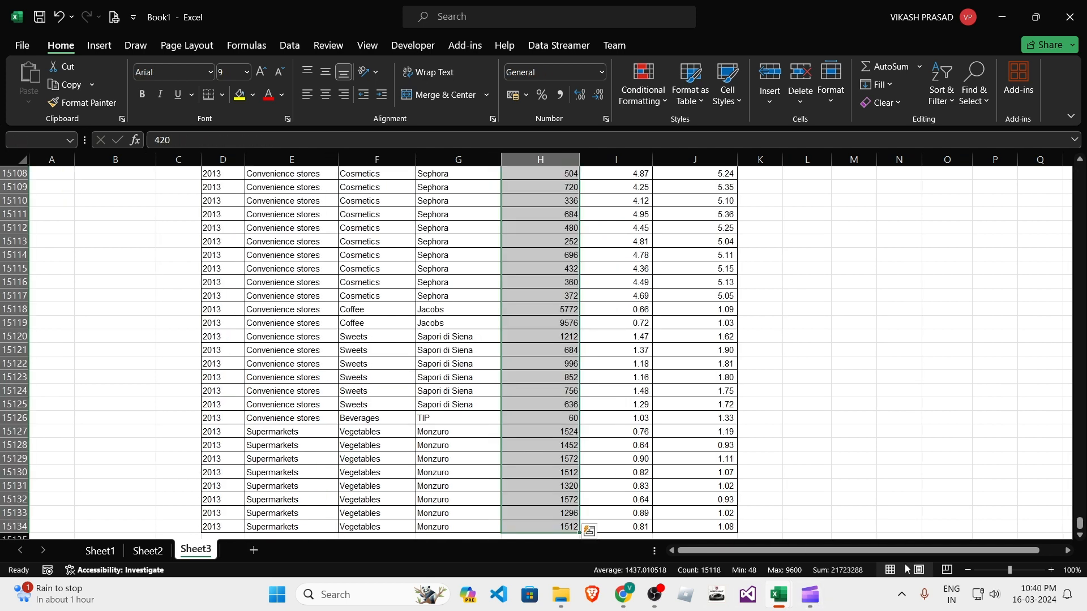
{"action": "scroll", "coordinate": [589, 413], "scroll_direction": "down", "scroll_amount": 3}
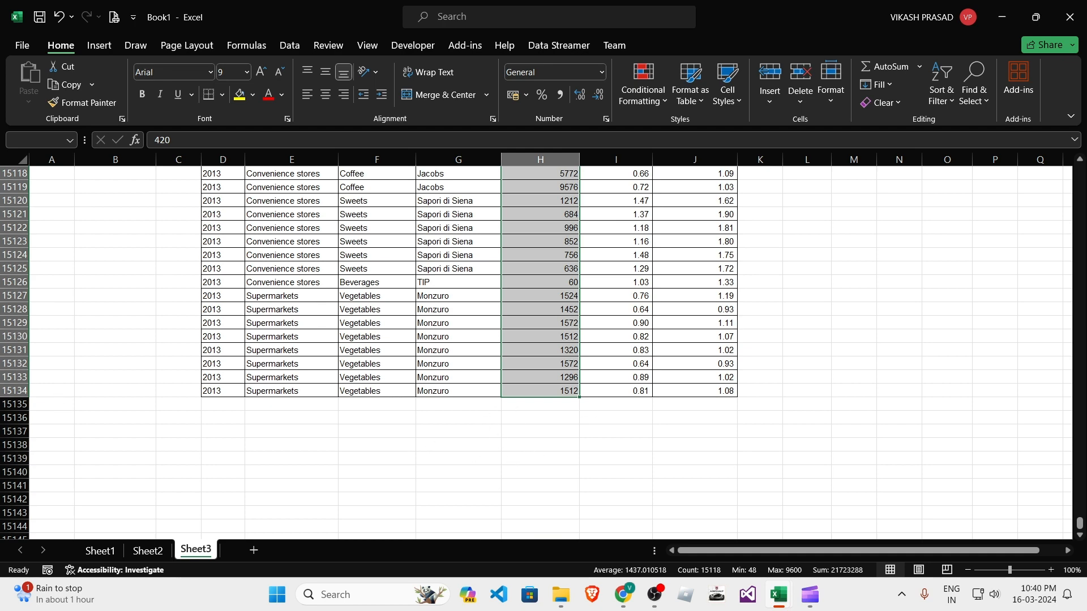
Unhide any hidden rows from 17 to 15134 and re-enter the Count formula in F3.
{"action": "left_click", "coordinate": [14, 390]}
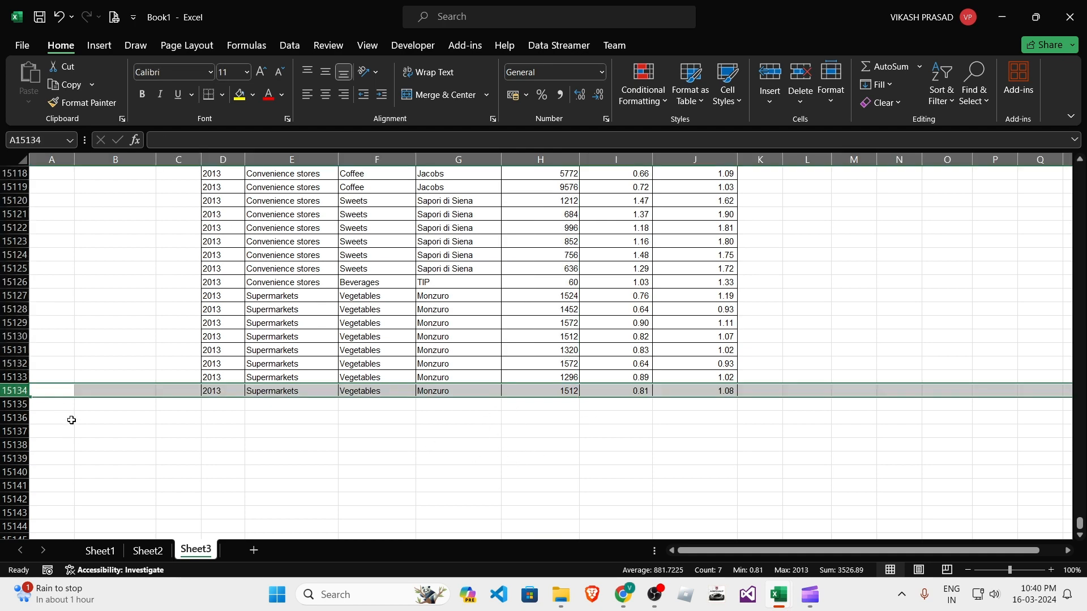
{"action": "key", "text": "ctrl+shift+Home"}
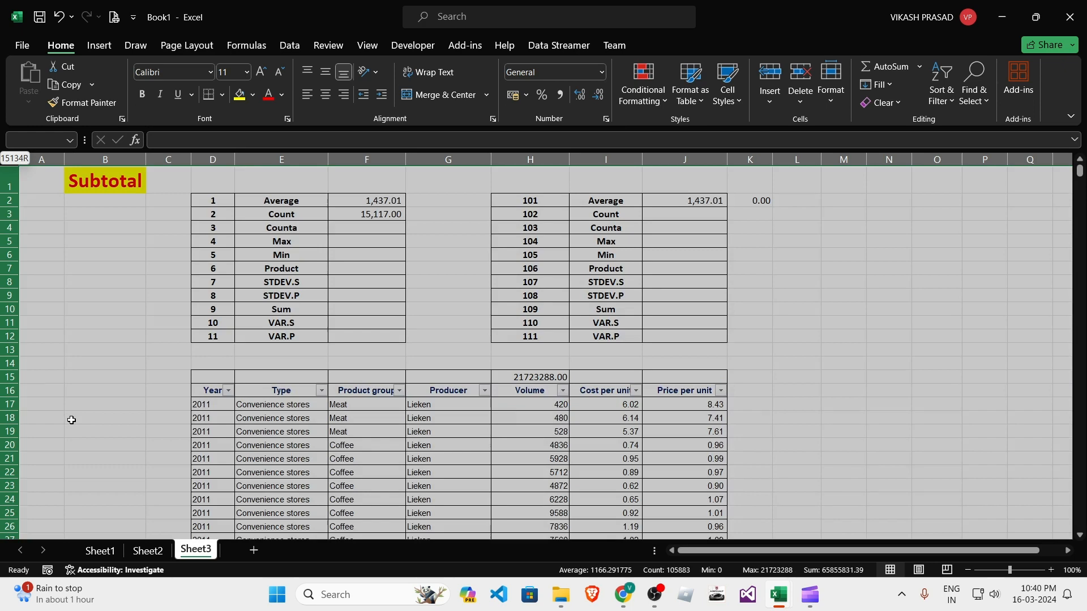
{"action": "left_click", "coordinate": [10, 404]}
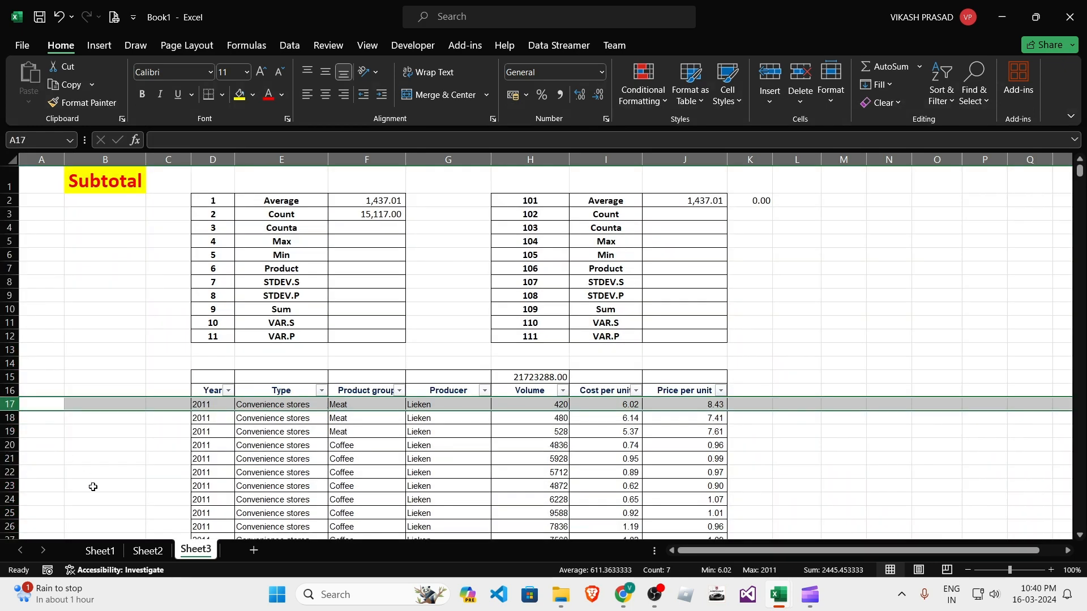
{"action": "left_click", "coordinate": [302, 405]}
{"action": "key", "text": "shift+space"}
{"action": "key", "text": "ctrl+shift+Down"}
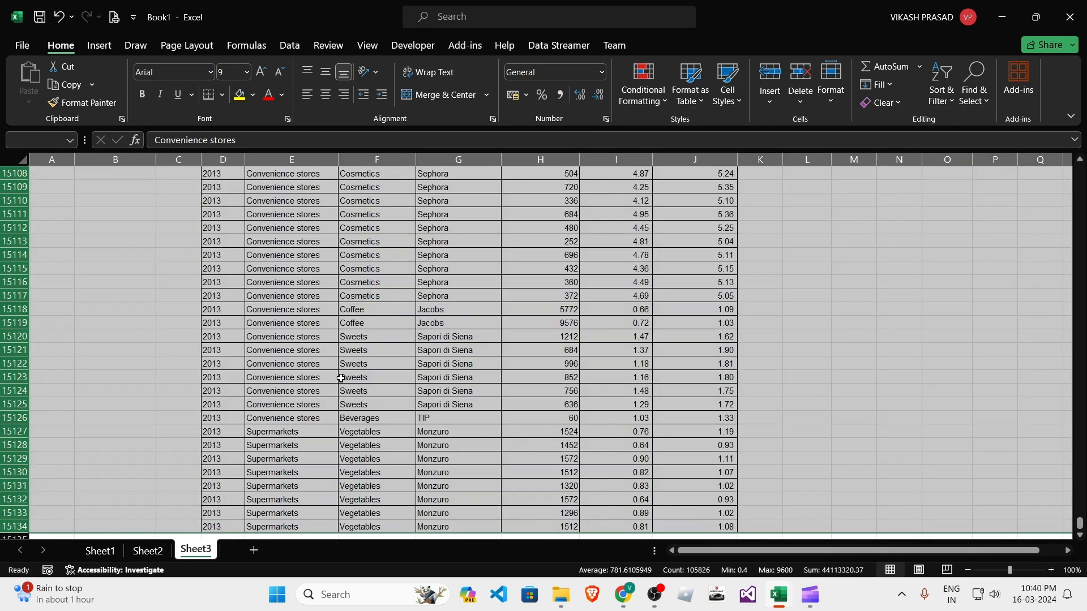
{"action": "right_click", "coordinate": [341, 378]}
{"action": "left_click", "coordinate": [415, 372]}
{"action": "scroll", "coordinate": [417, 417], "scroll_direction": "up", "scroll_amount": 1}
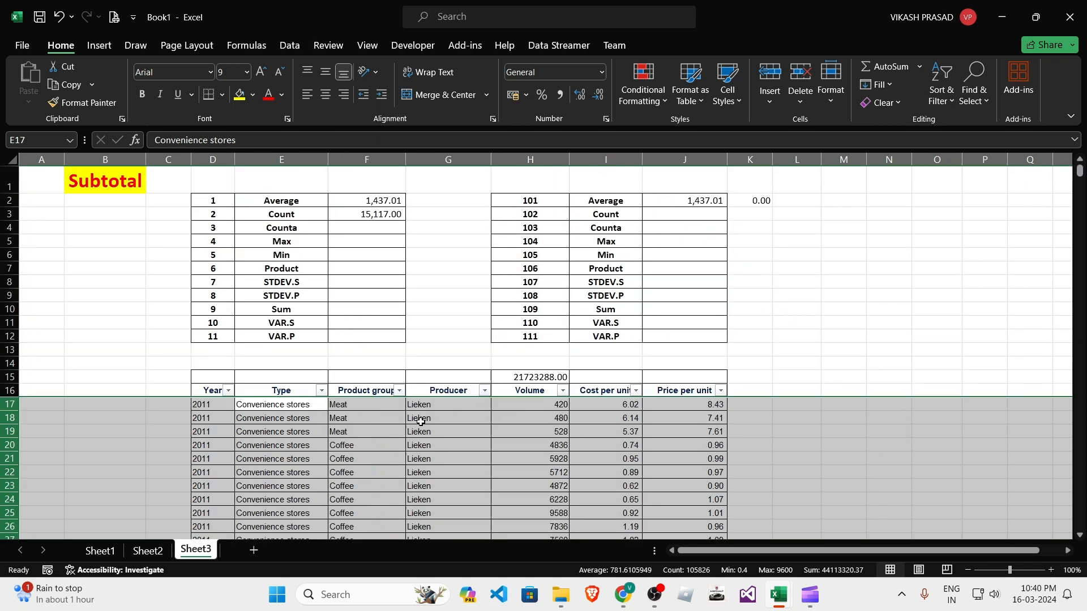
{"action": "double_click", "coordinate": [379, 214]}
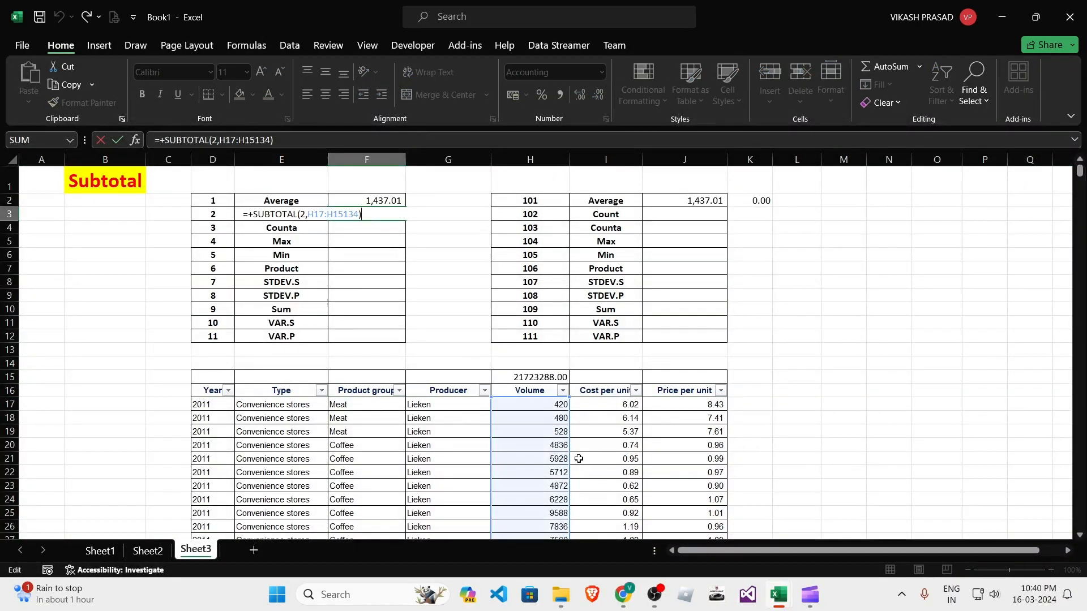
{"action": "key", "text": "ctrl+Return"}
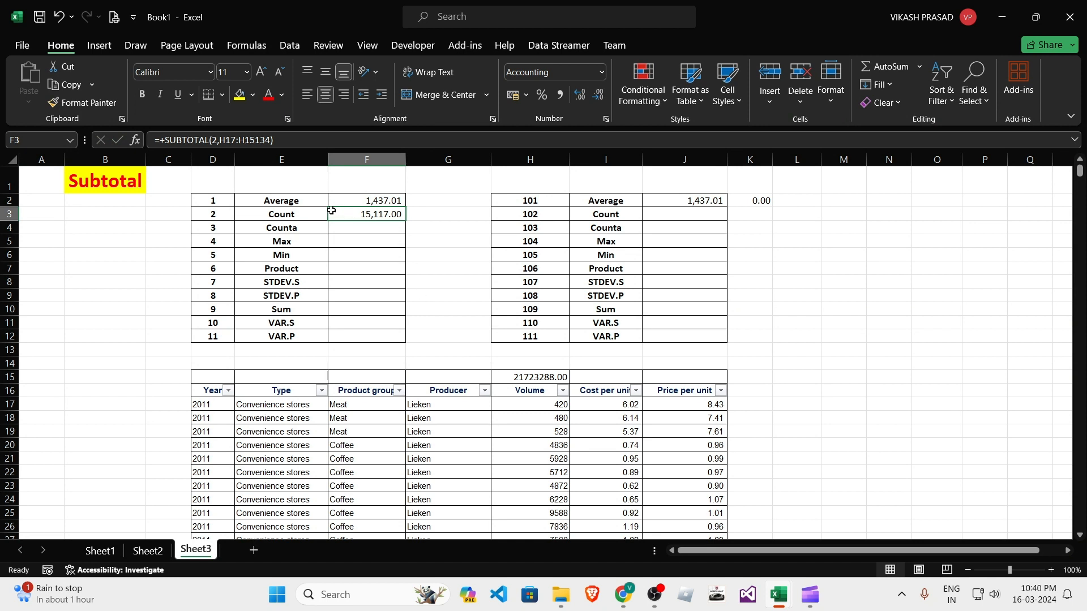
Enter a function 3 (COUNTA) SUBTOTAL in F4 for the Volume values in H17:H15134.
{"action": "left_click", "coordinate": [364, 226]}
{"action": "type", "text": "+subt"}
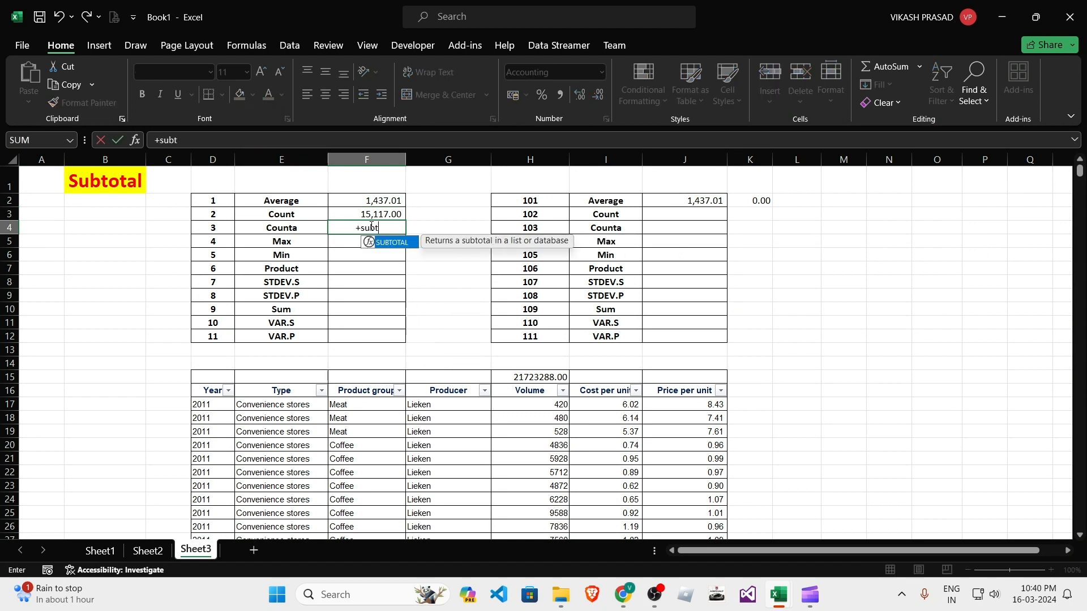
{"action": "key", "text": "Tab"}
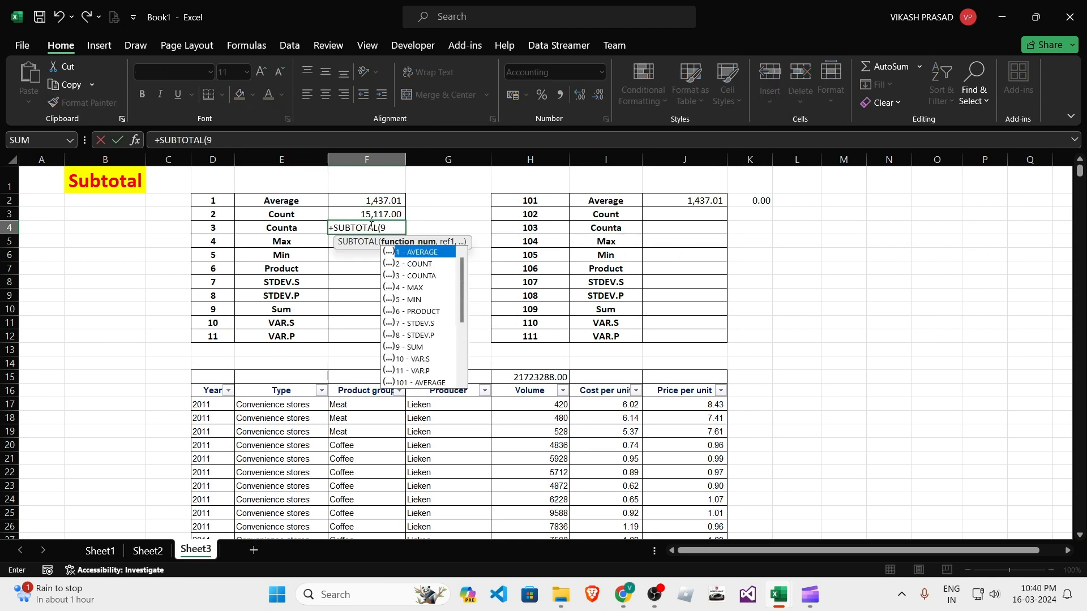
{"action": "key", "text": "Down"}
{"action": "key", "text": "Down"}
{"action": "key", "text": "Tab"}
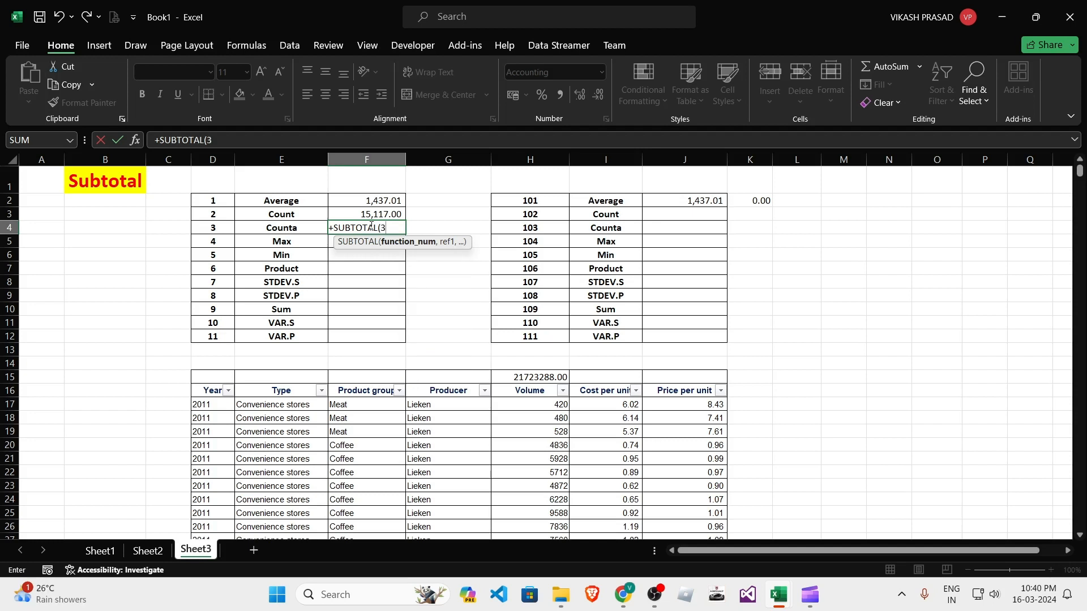
{"action": "type", "text": ","}
{"action": "key", "text": "Down"}
{"action": "key", "text": "Down"}
{"action": "key", "text": "Down"}
{"action": "key", "text": "Down"}
{"action": "key", "text": "Down"}
{"action": "key", "text": "Down"}
{"action": "key", "text": "Down"}
{"action": "key", "text": "Down"}
{"action": "key", "text": "Down"}
{"action": "key", "text": "Down"}
{"action": "key", "text": "Down"}
{"action": "key", "text": "Down"}
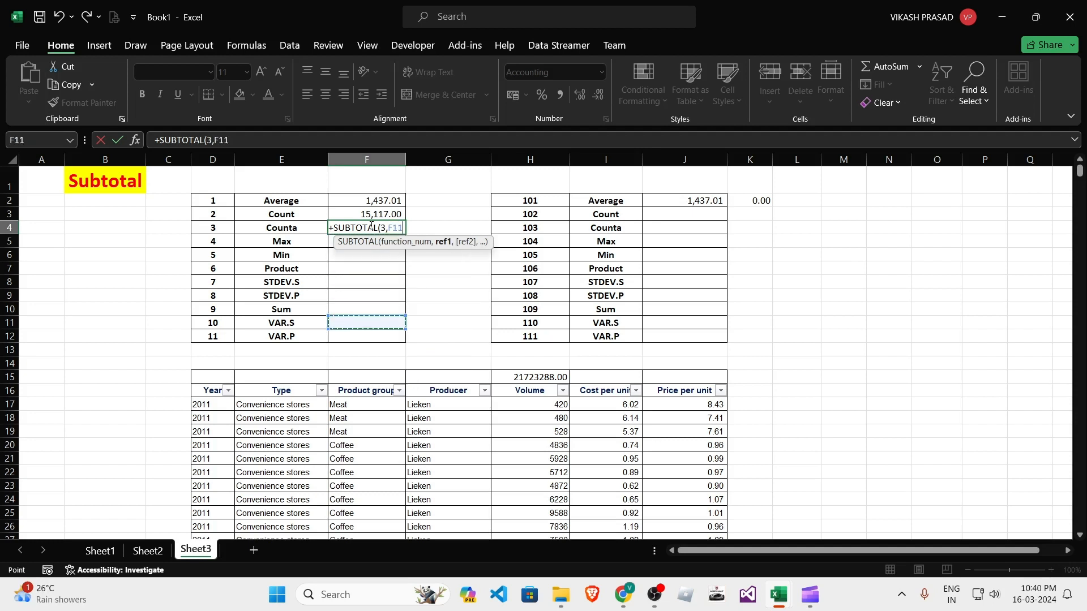
{"action": "key", "text": "Down"}
{"action": "key", "text": "Right"}
{"action": "key", "text": "Right"}
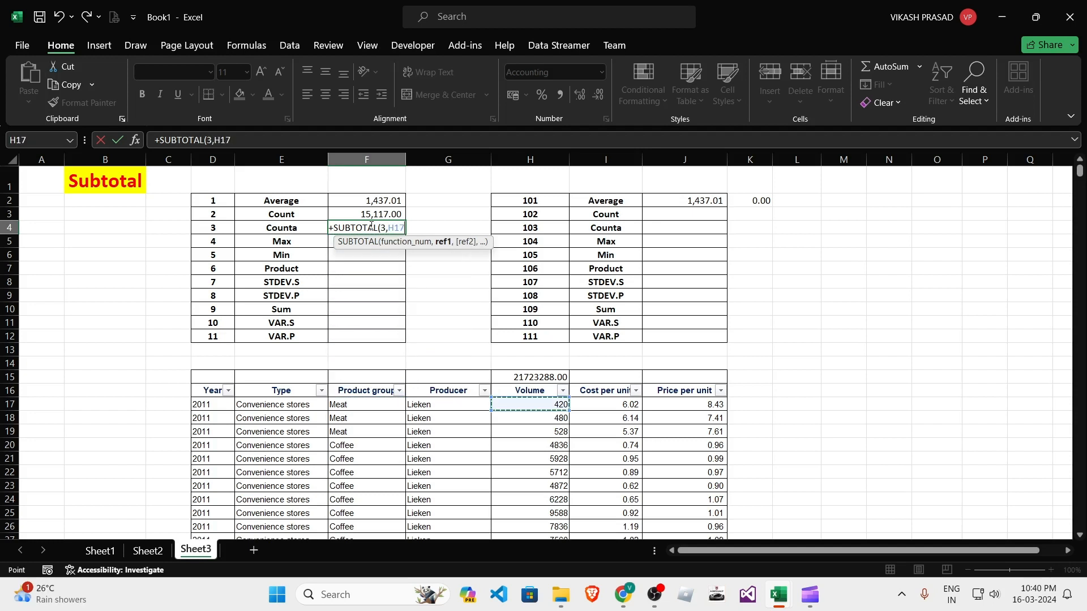
{"action": "key", "text": "ctrl+shift+Down"}
{"action": "key", "text": "Return"}
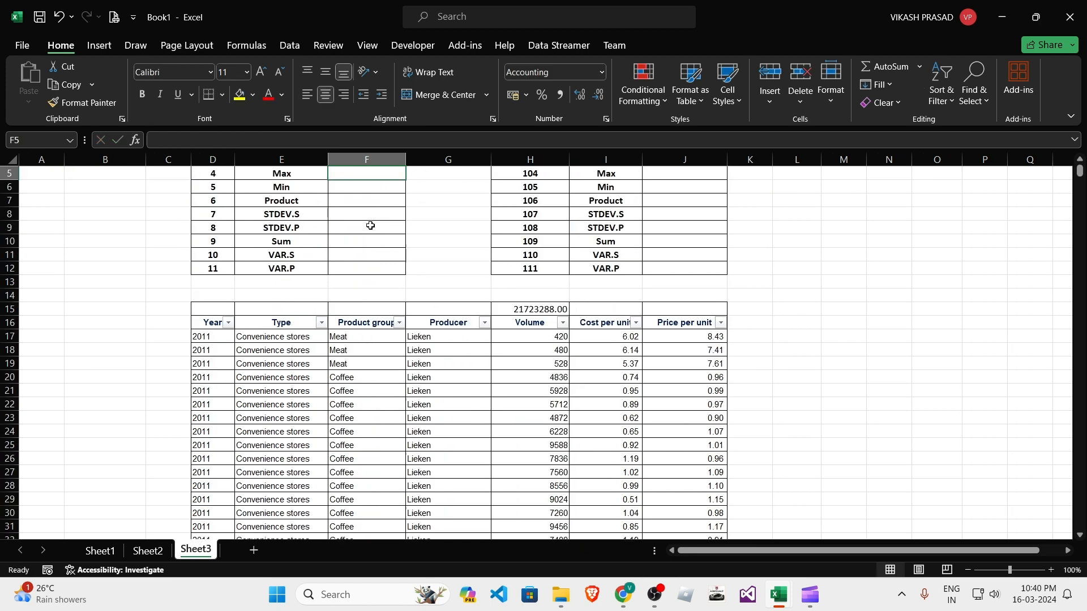
Inspect the range referenced by the F4 Counta formula.
{"action": "key", "text": "Up"}
{"action": "scroll", "coordinate": [371, 226], "scroll_direction": "up", "scroll_amount": 1}
{"action": "left_click", "coordinate": [425, 252]}
{"action": "double_click", "coordinate": [385, 227]}
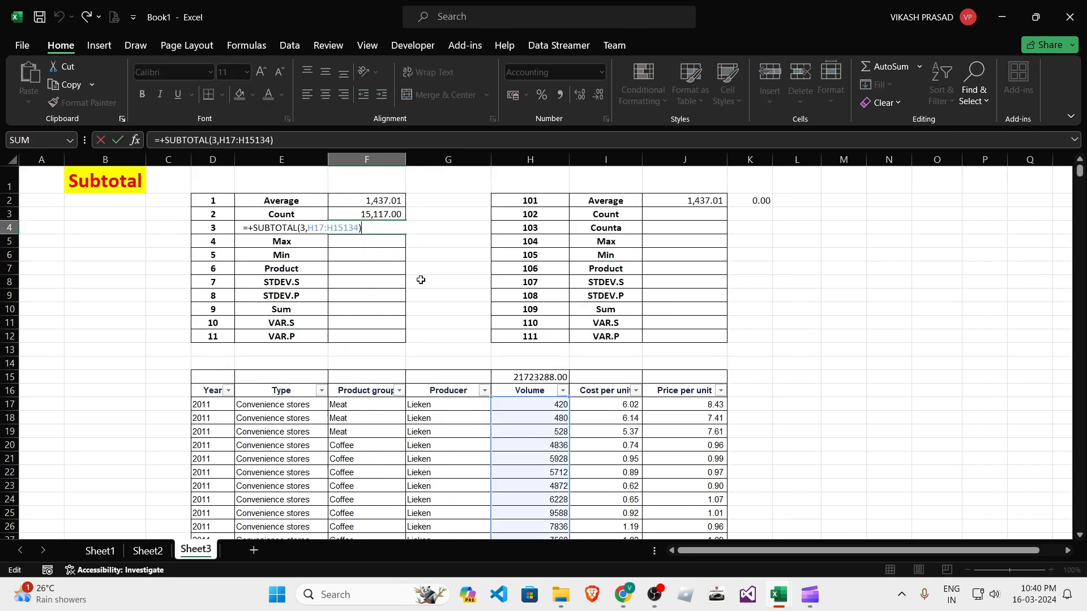
{"action": "key", "text": "Escape"}
Select the Volume values H17:H15134 and enable Numerical Count in the status bar.
{"action": "left_click", "coordinate": [502, 393]}
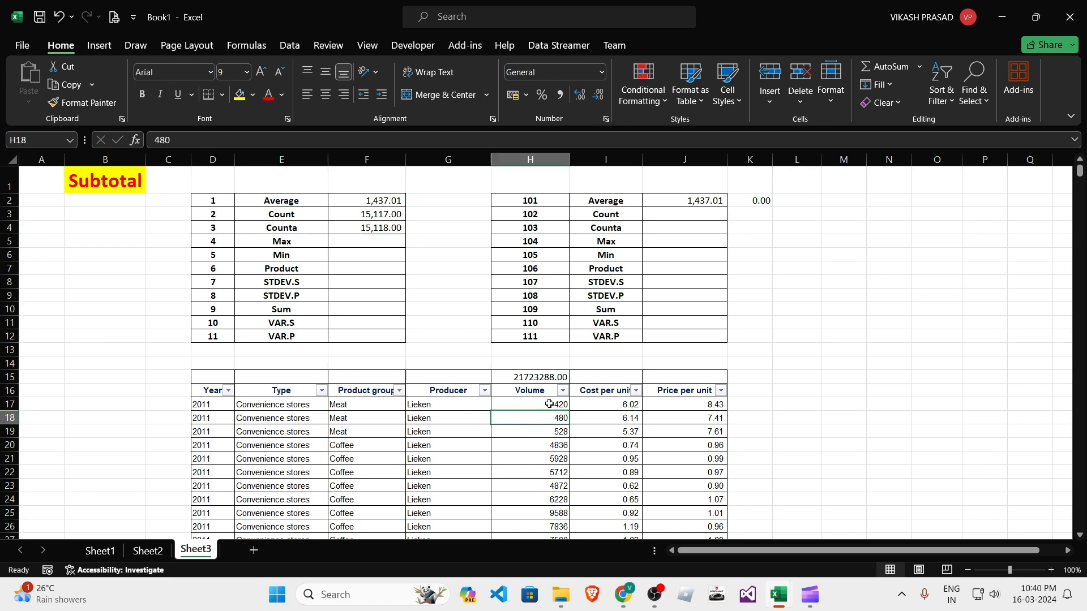
{"action": "left_click", "coordinate": [368, 217]}
{"action": "left_click", "coordinate": [493, 400]}
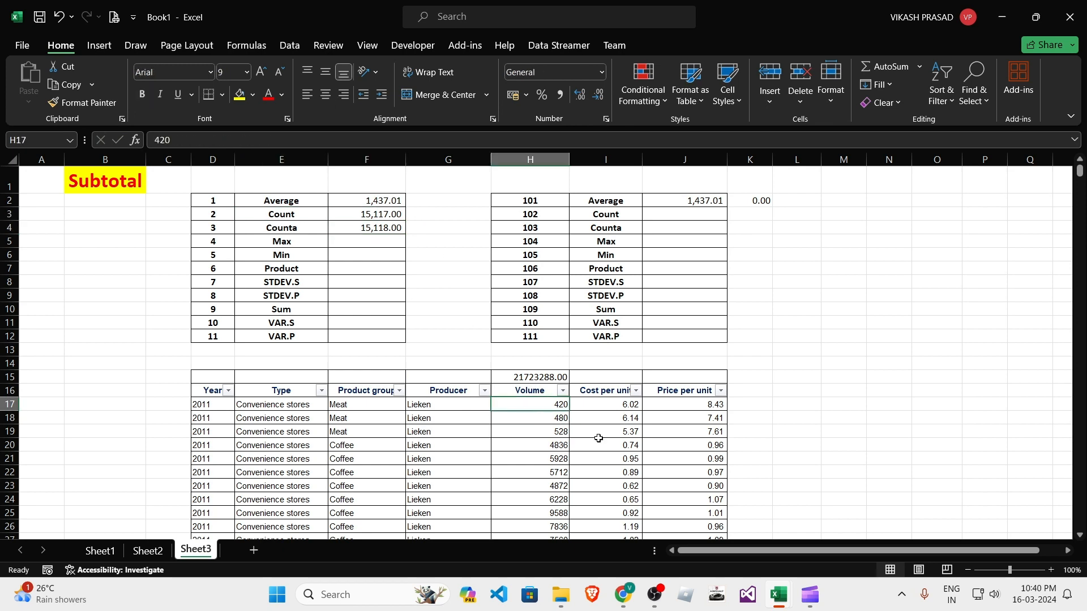
{"action": "key", "text": "ctrl+shift+Down"}
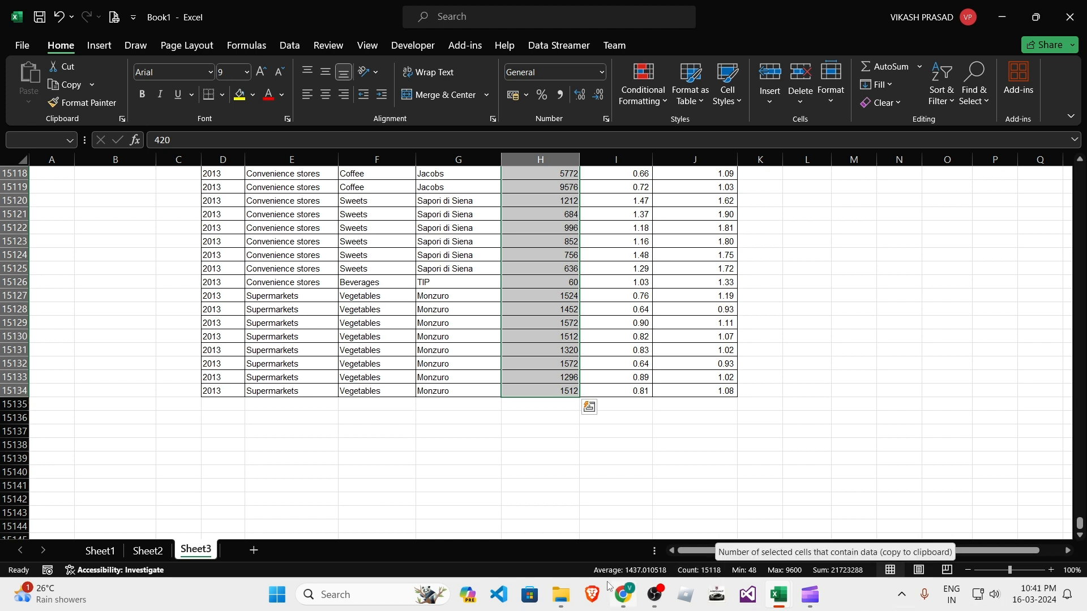
{"action": "right_click", "coordinate": [574, 573]}
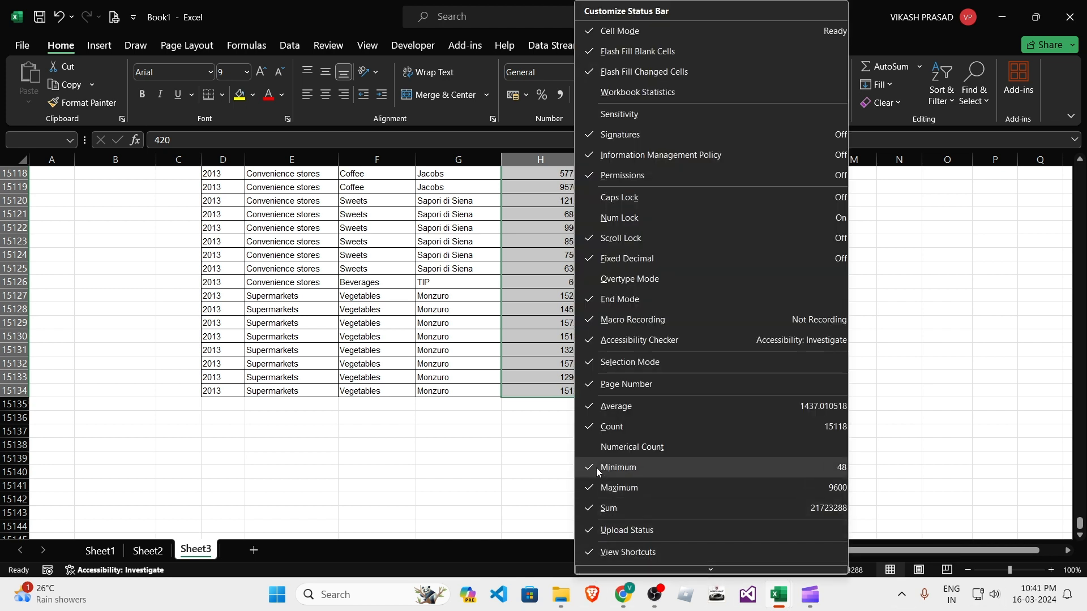
{"action": "scroll", "coordinate": [607, 449], "scroll_direction": "down", "scroll_amount": 1}
{"action": "left_click", "coordinate": [592, 419]}
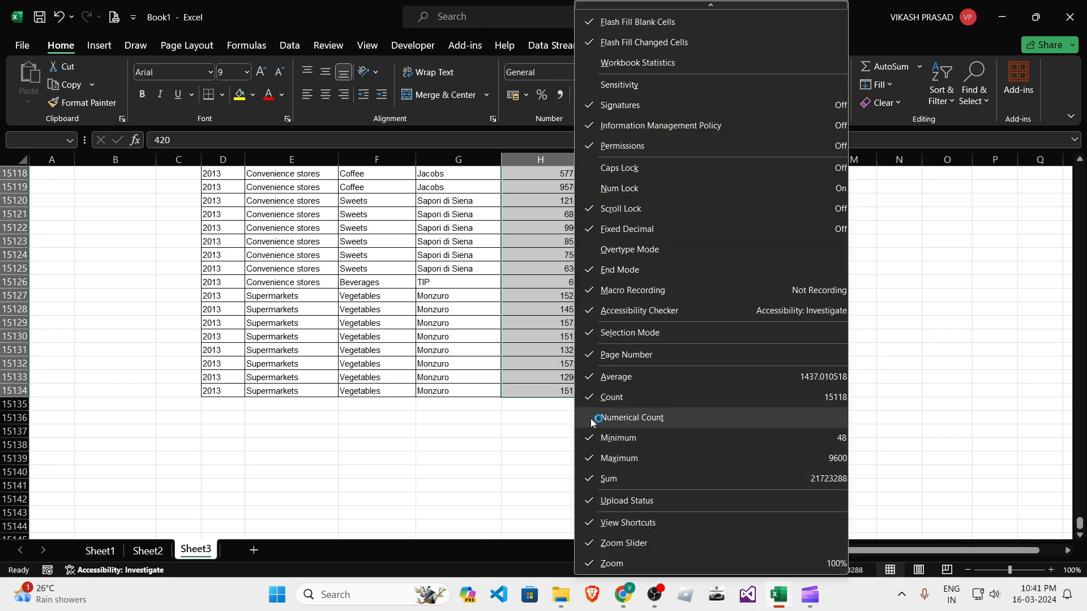
{"action": "left_click", "coordinate": [479, 576]}
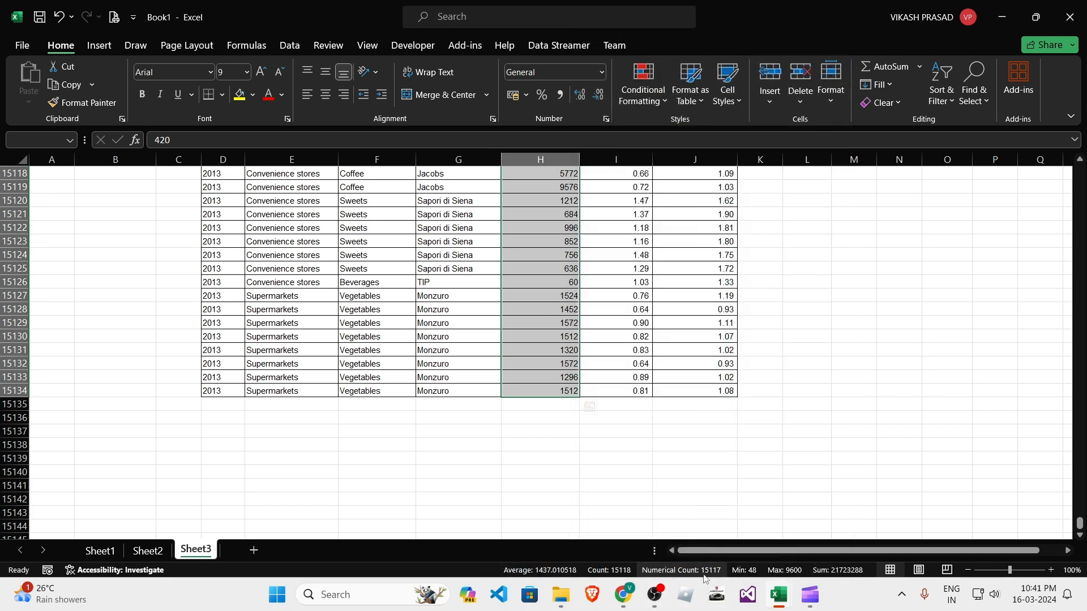
Filter the Volume column to show only the non-numeric entry listed after 9600.
{"action": "left_click_drag", "start_coordinate": [1079, 523], "coordinate": [1079, 170]}
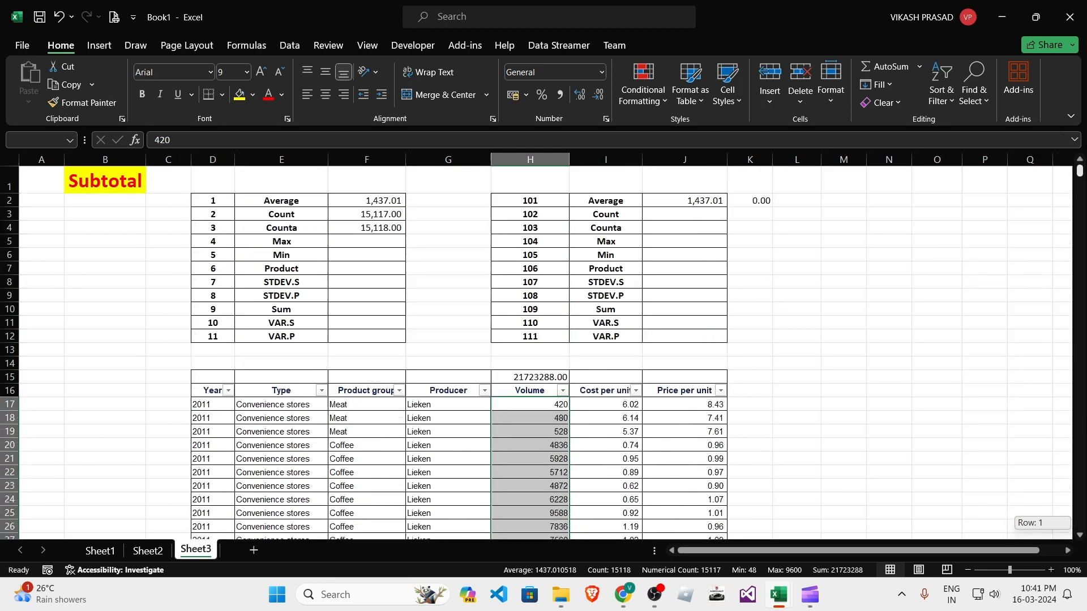
{"action": "left_click", "coordinate": [542, 430]}
{"action": "left_click", "coordinate": [563, 391]}
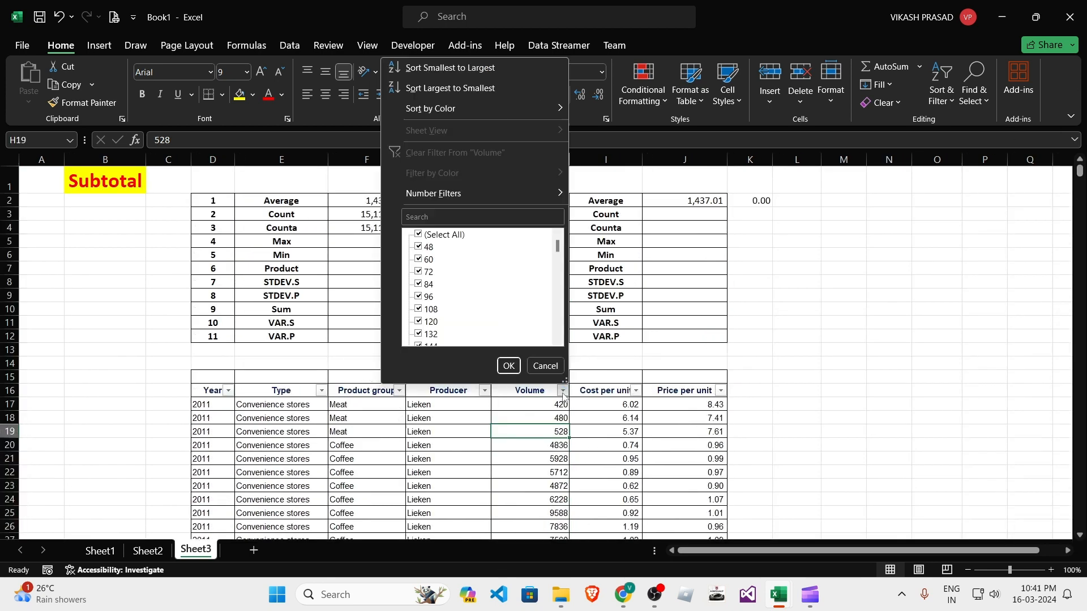
{"action": "scroll", "coordinate": [455, 285], "scroll_direction": "down", "scroll_amount": 10}
{"action": "left_click_drag", "start_coordinate": [557, 263], "coordinate": [557, 335]}
{"action": "left_click", "coordinate": [458, 235]}
{"action": "left_click", "coordinate": [430, 337]}
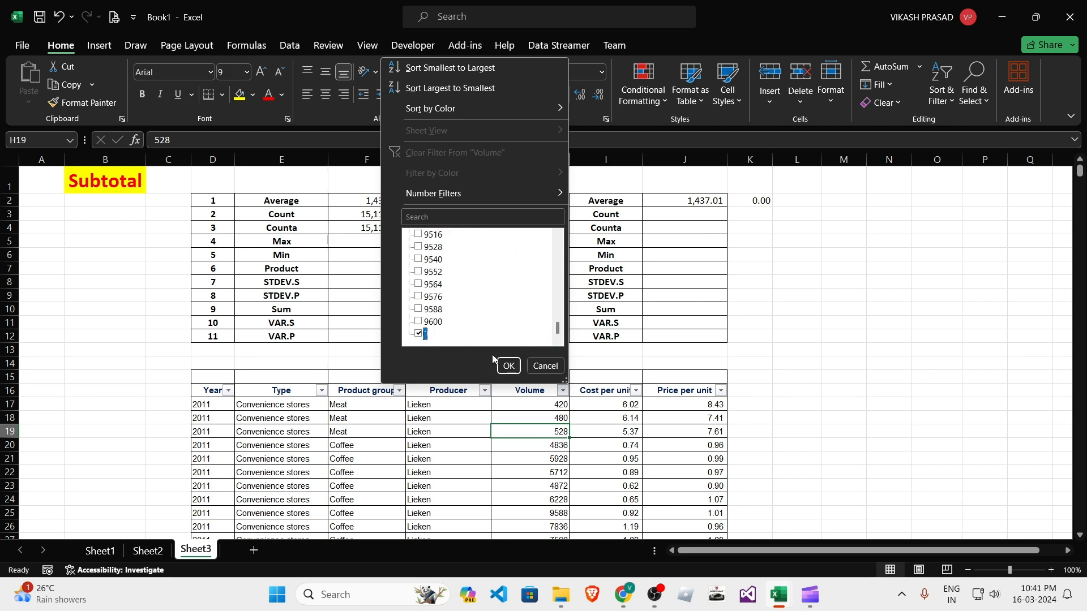
{"action": "left_click", "coordinate": [507, 365]}
Compare the Count and Counta results in F3 and F4 against the filtered non-numeric Volume cell.
{"action": "left_click", "coordinate": [536, 405]}
{"action": "left_click", "coordinate": [392, 234]}
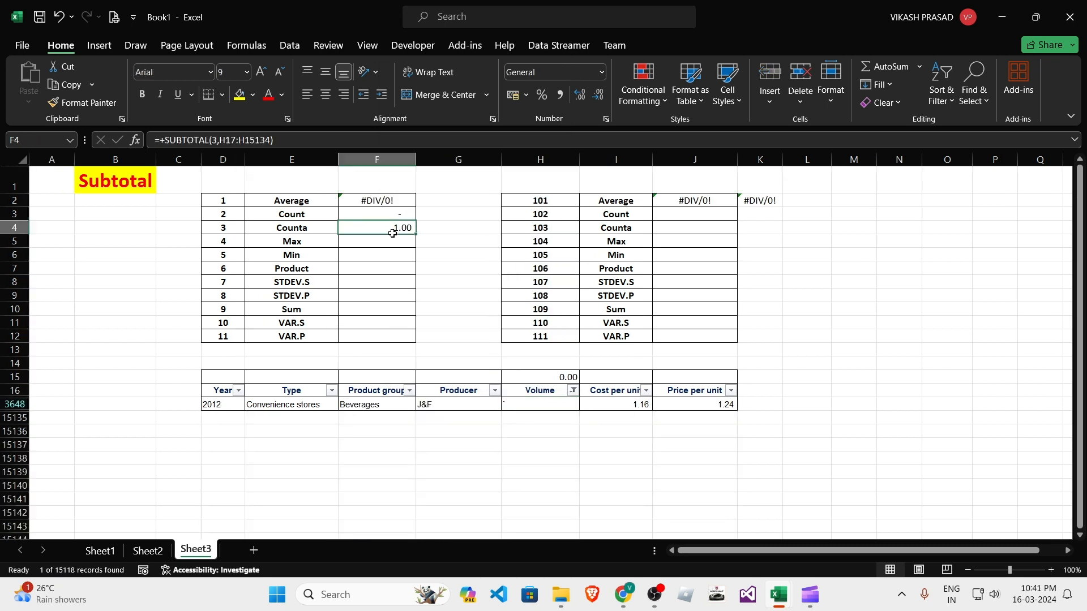
{"action": "left_click", "coordinate": [538, 404]}
{"action": "left_click_drag", "start_coordinate": [290, 232], "coordinate": [375, 232]}
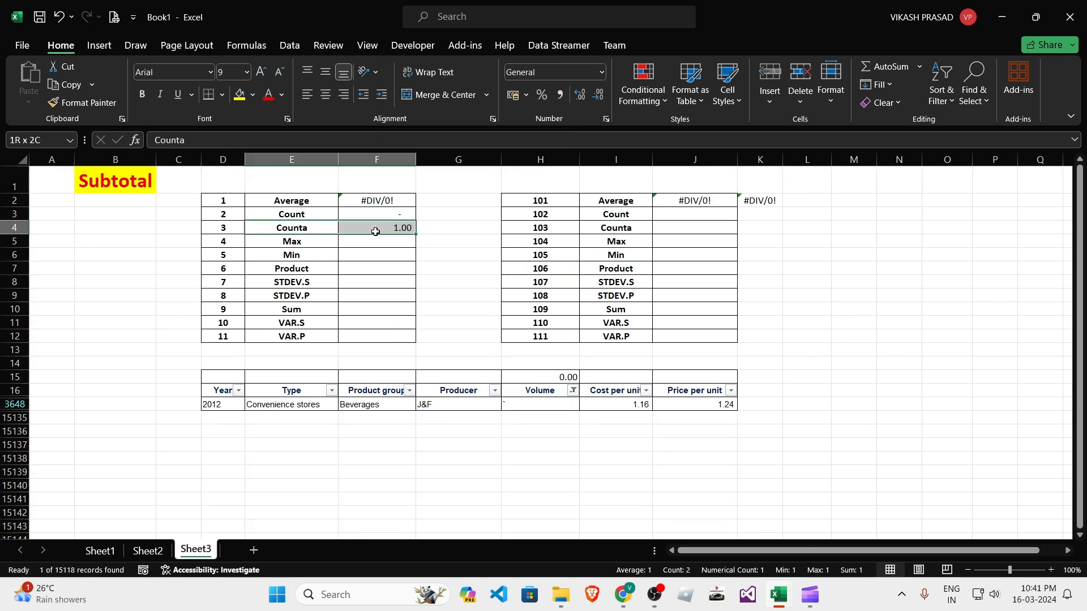
{"action": "left_click", "coordinate": [311, 228]}
{"action": "left_click", "coordinate": [536, 403]}
{"action": "left_click_drag", "start_coordinate": [291, 228], "coordinate": [381, 229]}
{"action": "left_click", "coordinate": [540, 404]}
{"action": "left_click_drag", "start_coordinate": [300, 214], "coordinate": [381, 215]}
{"action": "left_click", "coordinate": [382, 214]}
{"action": "left_click_drag", "start_coordinate": [289, 228], "coordinate": [412, 226]}
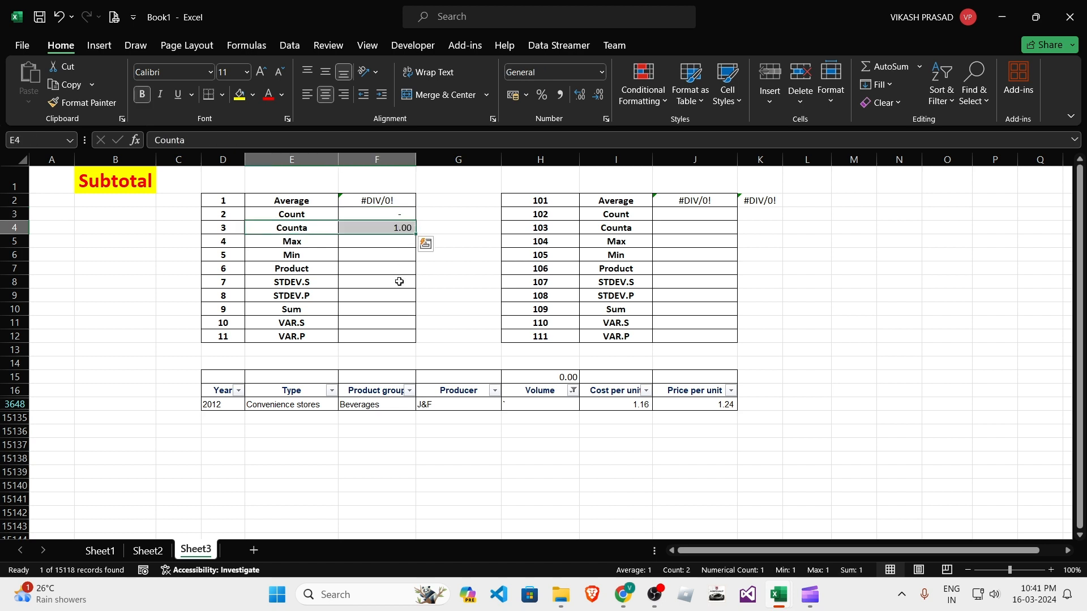
{"action": "left_click_drag", "start_coordinate": [286, 214], "coordinate": [385, 215]}
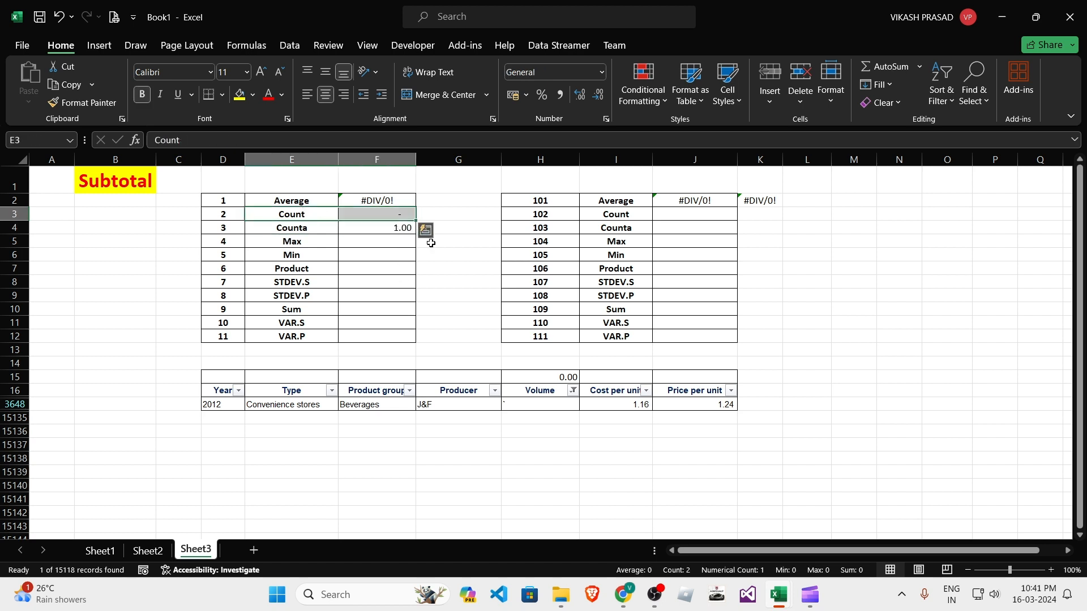
Show all Volume records again and compare the full-data Count and Counta results.
{"action": "left_click", "coordinate": [573, 392]}
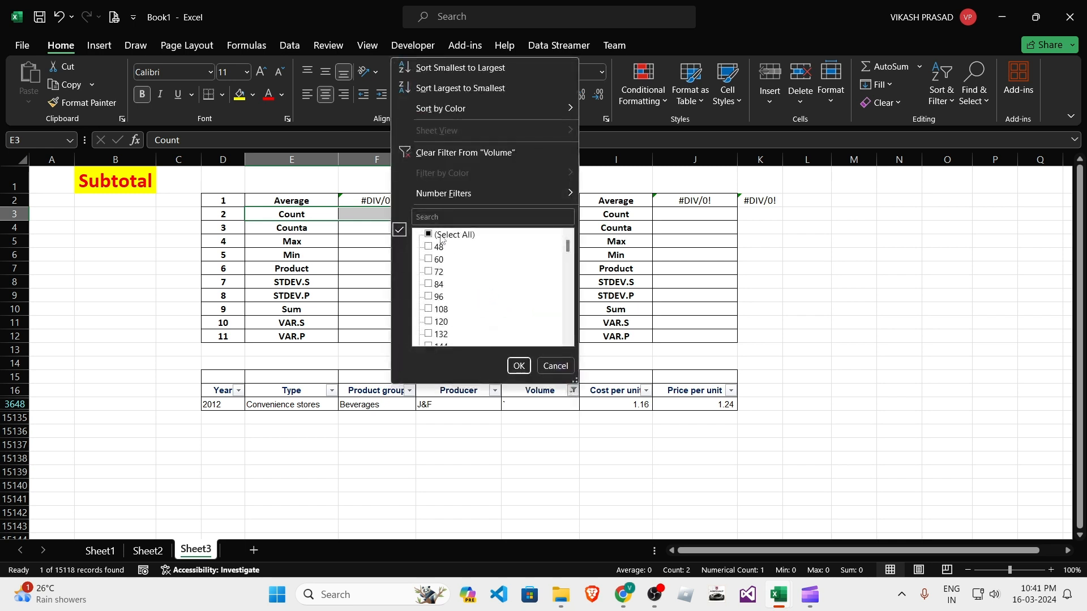
{"action": "left_click", "coordinate": [518, 366]}
{"action": "left_click", "coordinate": [396, 216]}
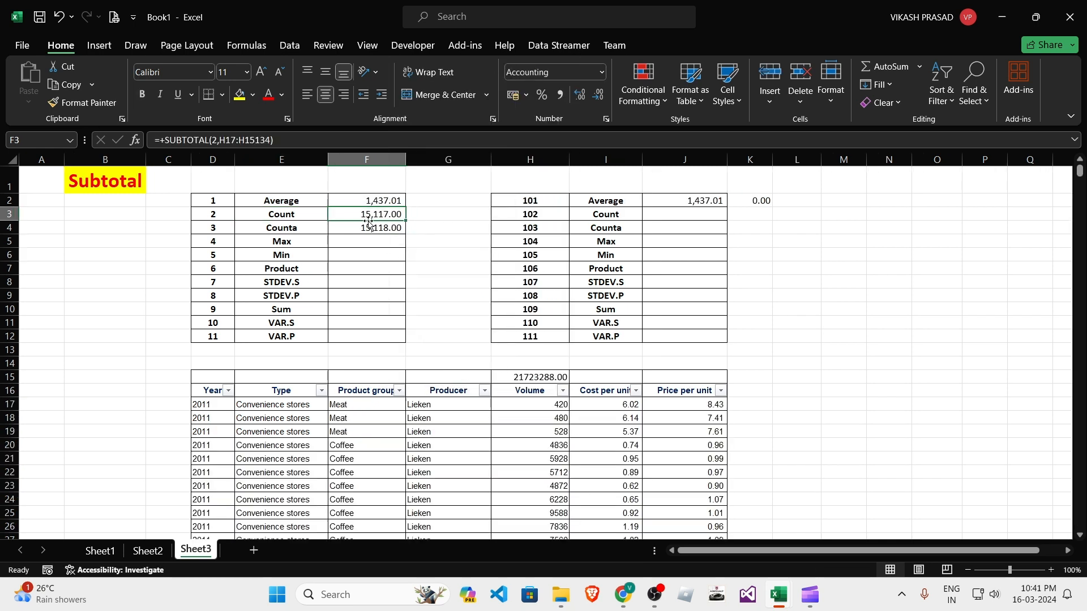
{"action": "left_click", "coordinate": [378, 229]}
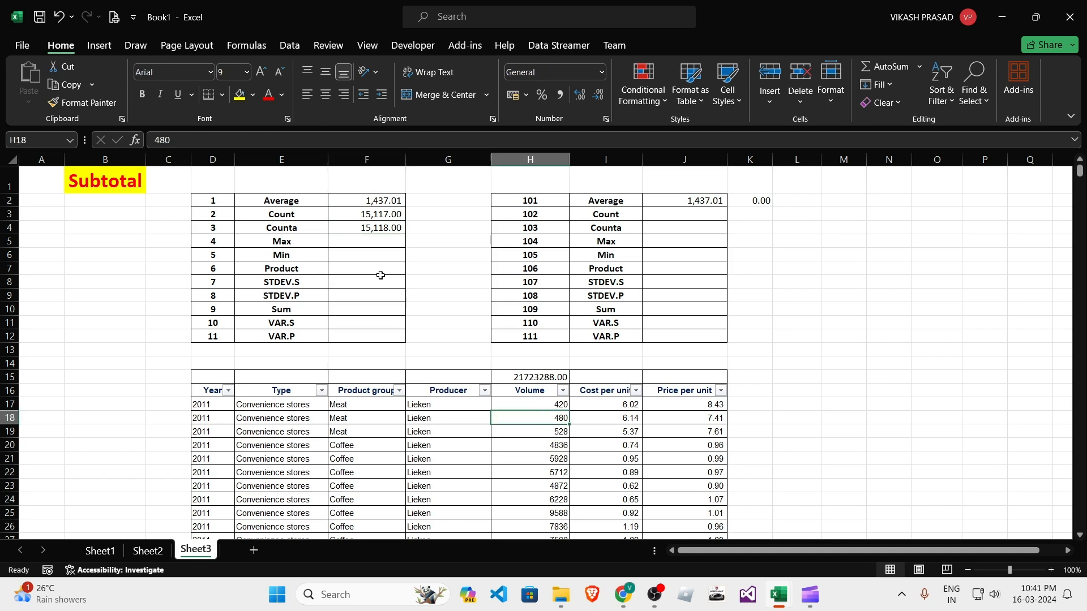
{"action": "left_click_drag", "start_coordinate": [299, 216], "coordinate": [360, 223]}
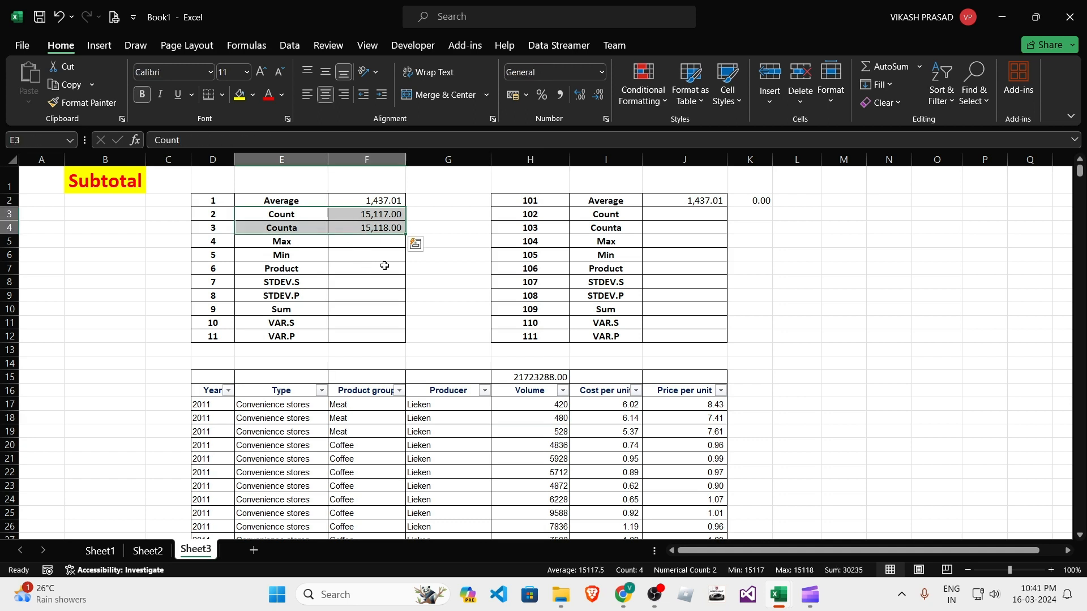
{"action": "left_click", "coordinate": [434, 310]}
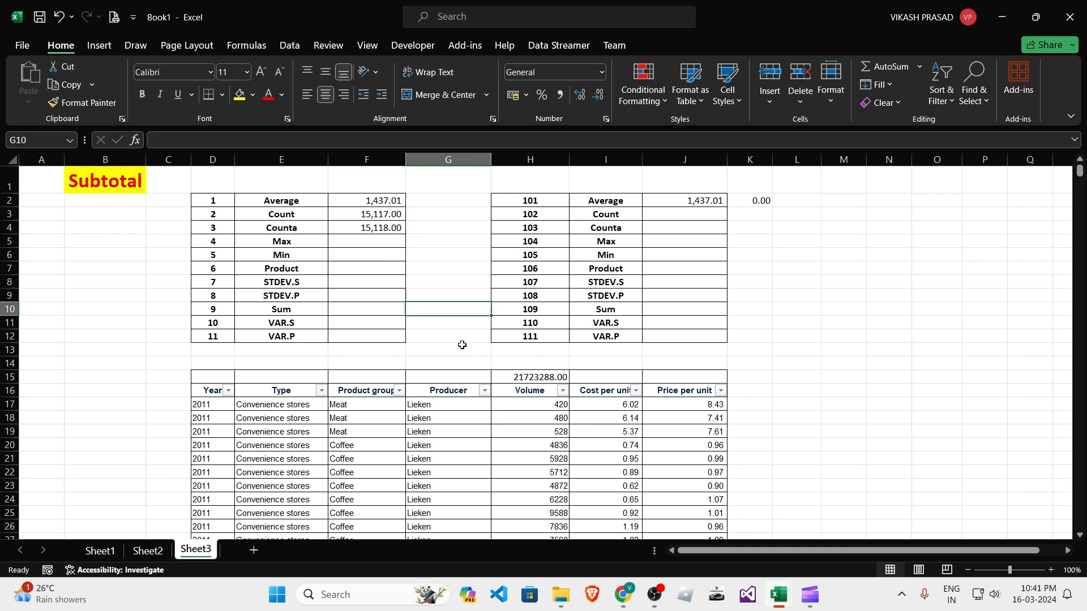
Review the Count and Average SUBTOTAL formulas in F3 and F2.
{"action": "left_click_drag", "start_coordinate": [274, 230], "coordinate": [273, 229]}
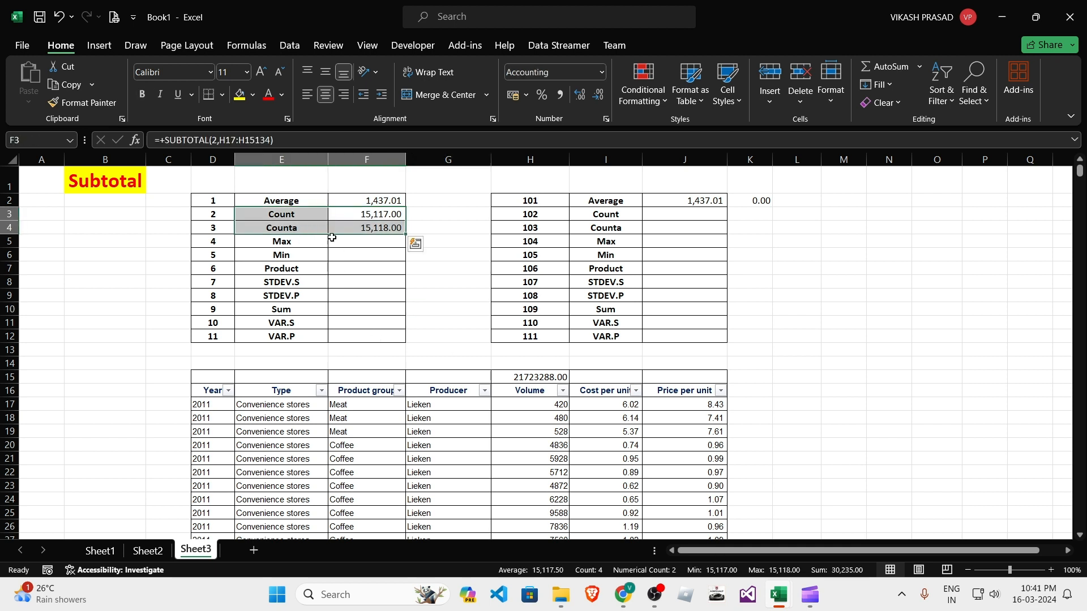
{"action": "left_click", "coordinate": [358, 243]}
{"action": "left_click", "coordinate": [366, 214]}
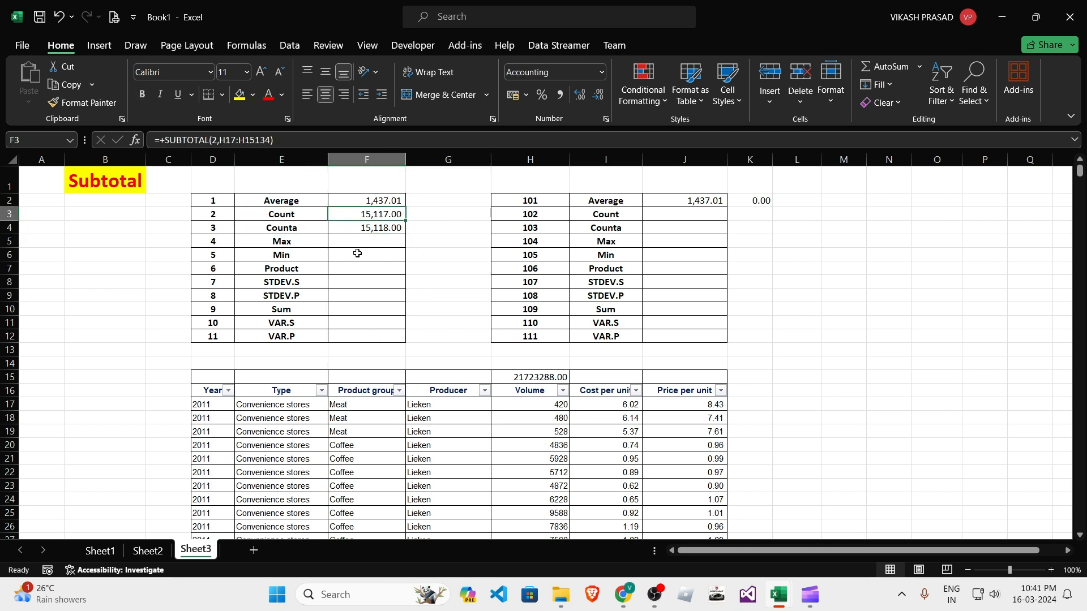
{"action": "left_click", "coordinate": [357, 253]}
{"action": "left_click", "coordinate": [367, 204]}
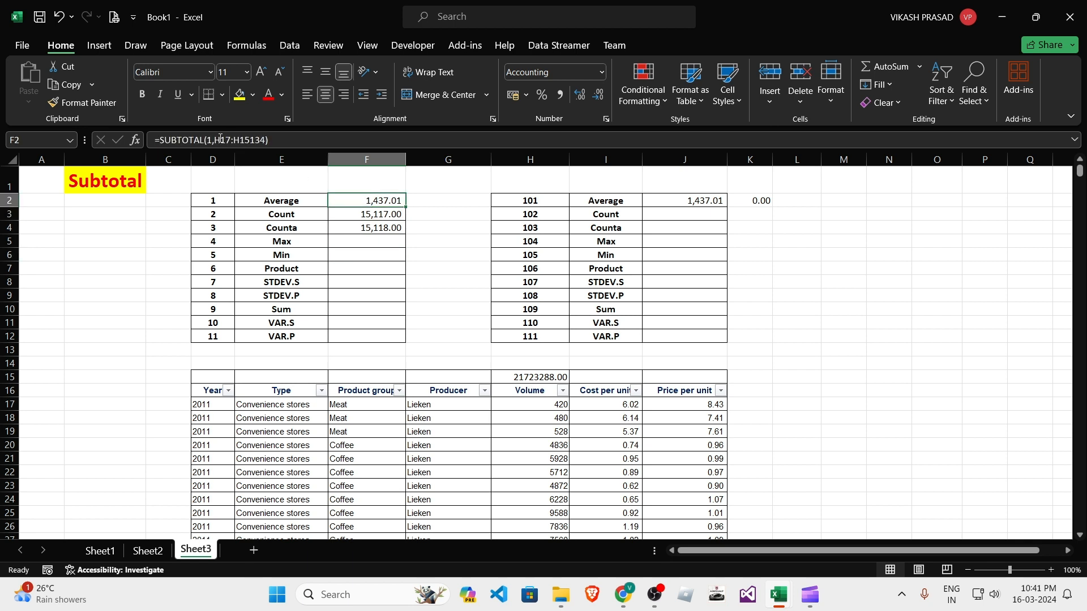
{"action": "left_click_drag", "start_coordinate": [217, 139], "coordinate": [259, 139]}
{"action": "left_click", "coordinate": [356, 228]}
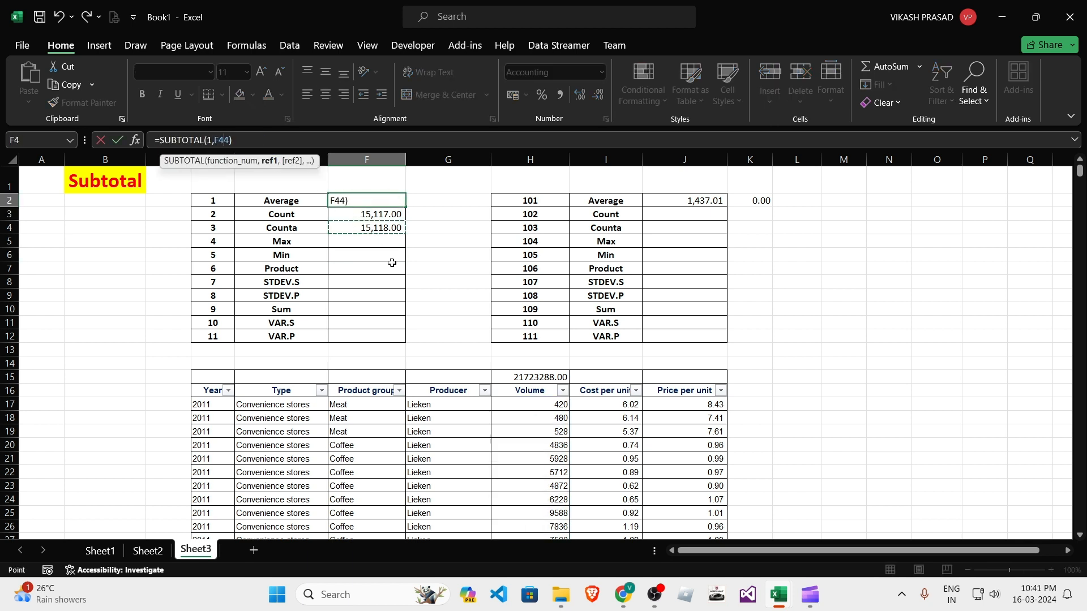
{"action": "key", "text": "Escape"}
Fill the Average SUBTOTAL formula from F2 down through F12.
{"action": "left_click_drag", "start_coordinate": [406, 207], "coordinate": [403, 340]}
{"action": "left_click", "coordinate": [382, 232]}
{"action": "left_click", "coordinate": [376, 334]}
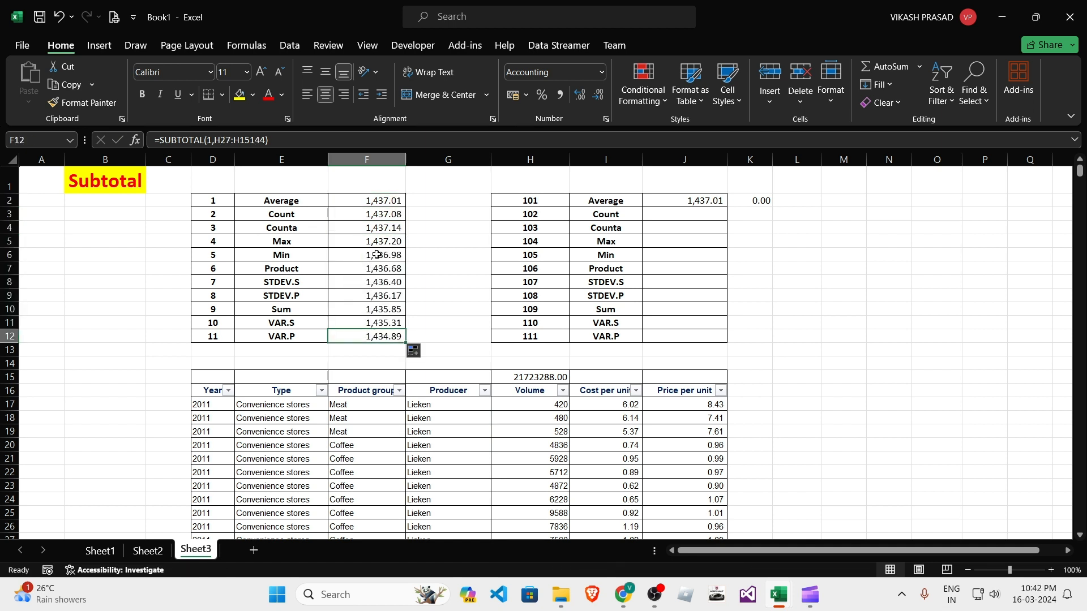
Compare the function number and Volume range in the SUBTOTAL formulas in F6, F2 and F7.
{"action": "double_click", "coordinate": [376, 254]}
{"action": "key", "text": "Escape"}
{"action": "double_click", "coordinate": [373, 198]}
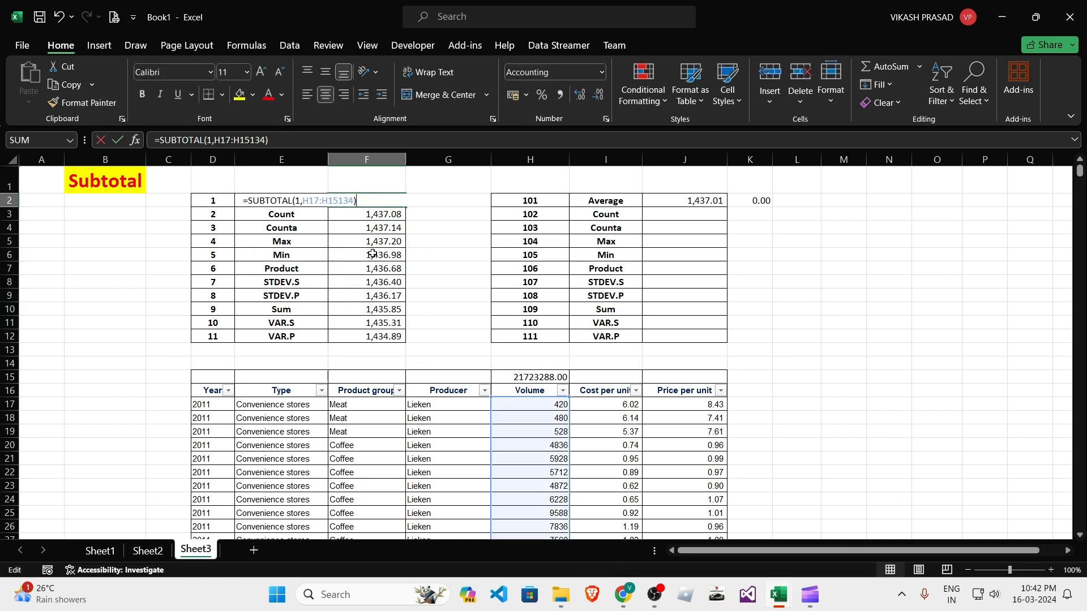
{"action": "key", "text": "Escape"}
{"action": "left_click", "coordinate": [371, 269]}
{"action": "double_click", "coordinate": [370, 269]}
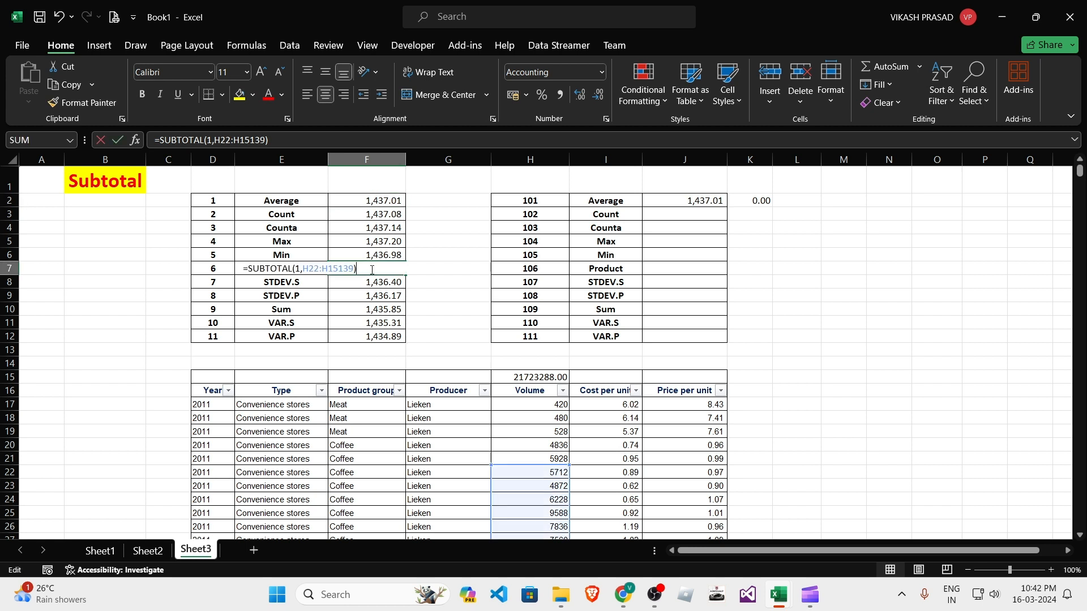
{"action": "key", "text": "Escape"}
Replace the fixed function number in F2's SUBTOTAL formula with a reference to D2.
{"action": "left_click", "coordinate": [367, 199]}
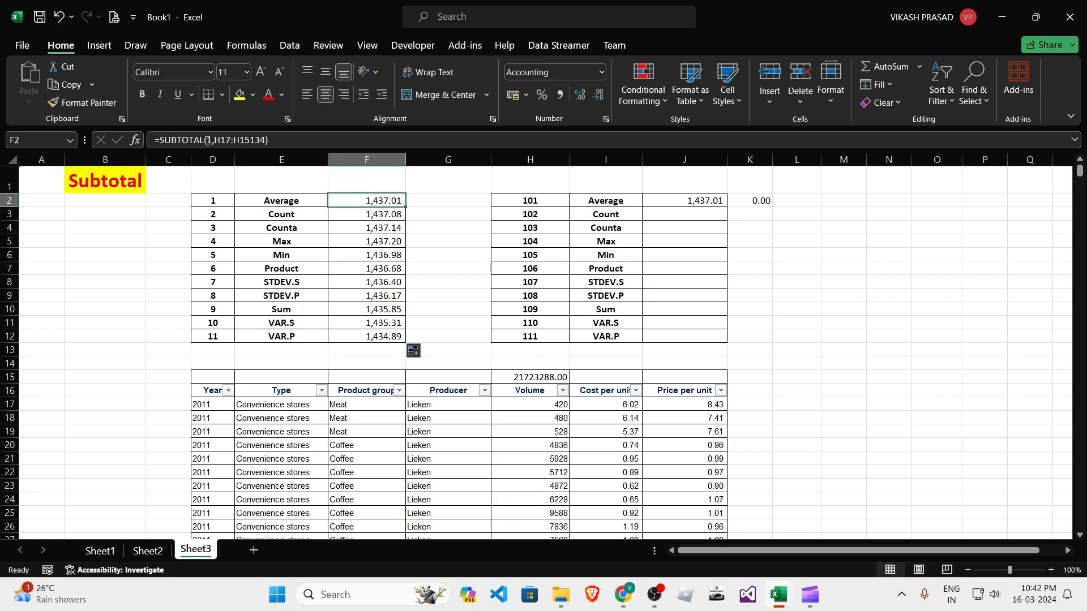
{"action": "key", "text": "F2"}
{"action": "key", "text": "BackSpace"}
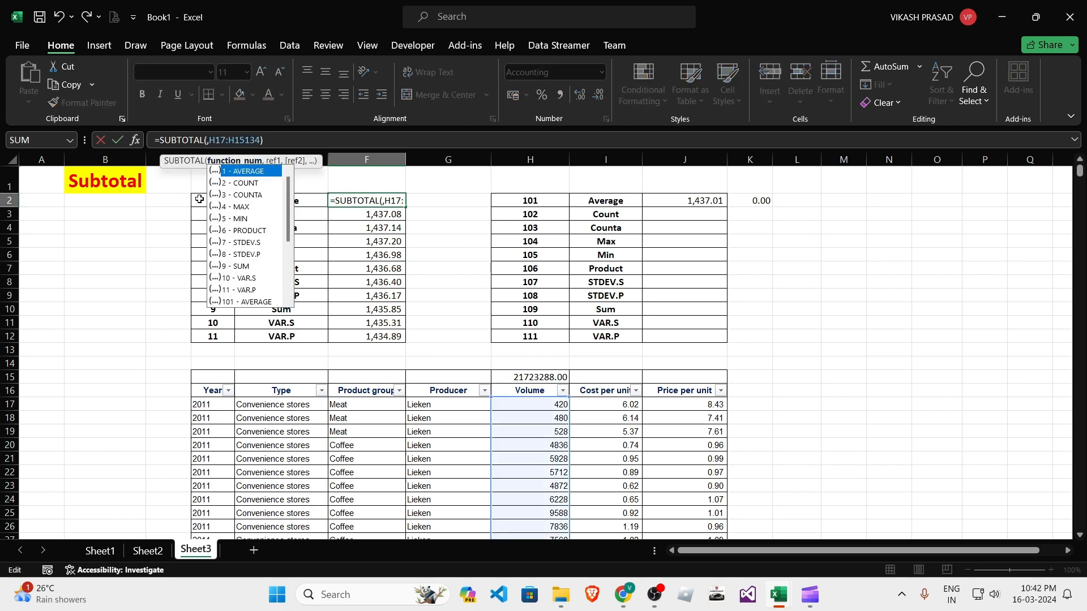
{"action": "left_click", "coordinate": [200, 199]}
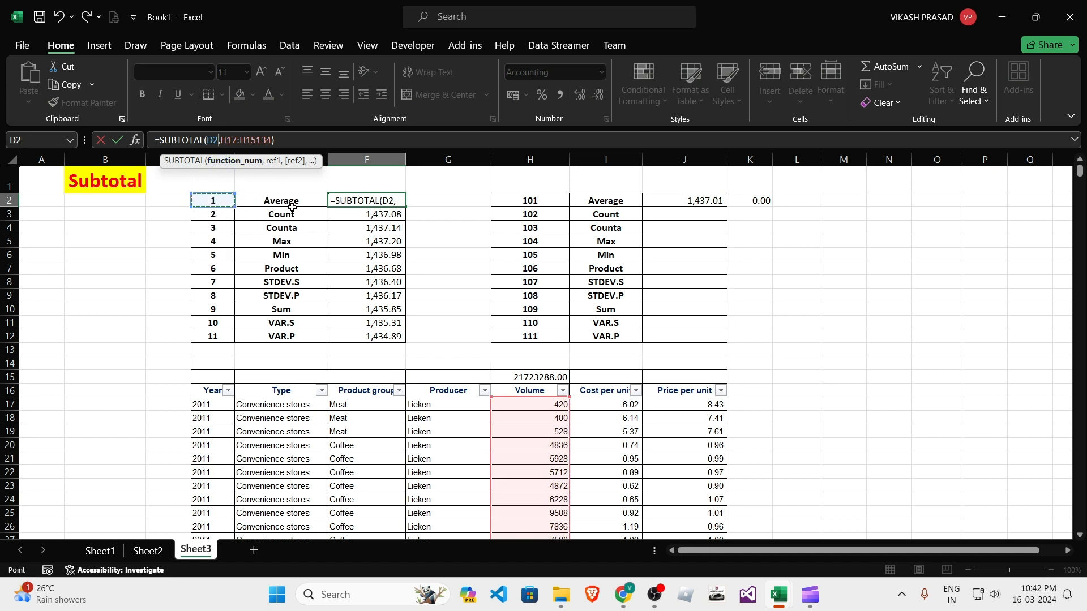
{"action": "key", "text": "Return"}
Fill the SUBTOTAL formula referencing D2 from F2 down through F12.
{"action": "left_click", "coordinate": [382, 201]}
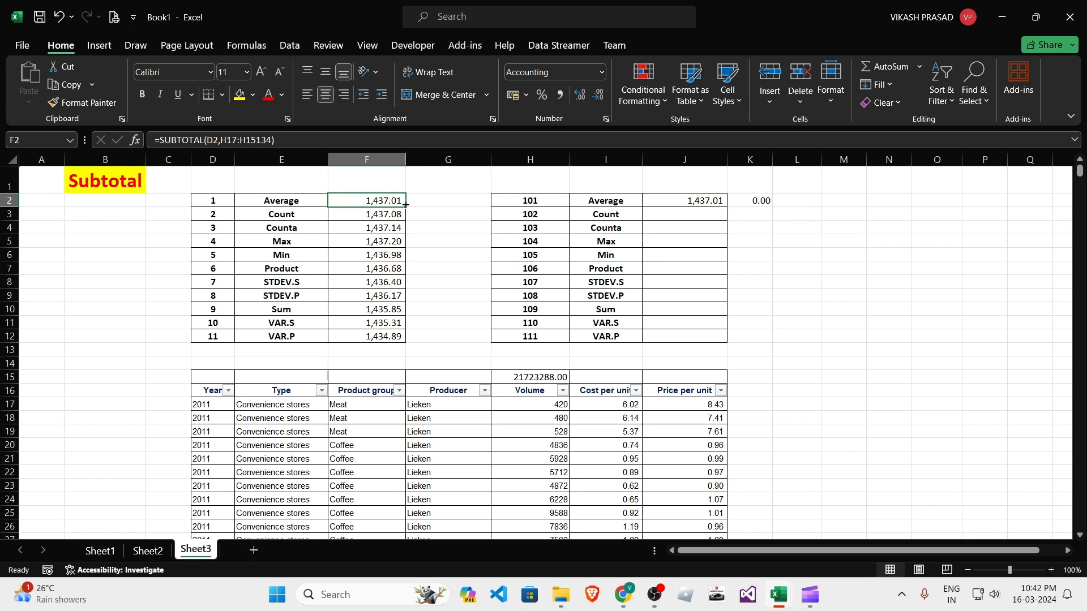
{"action": "left_click_drag", "start_coordinate": [405, 204], "coordinate": [403, 340]}
{"action": "left_click", "coordinate": [244, 211]}
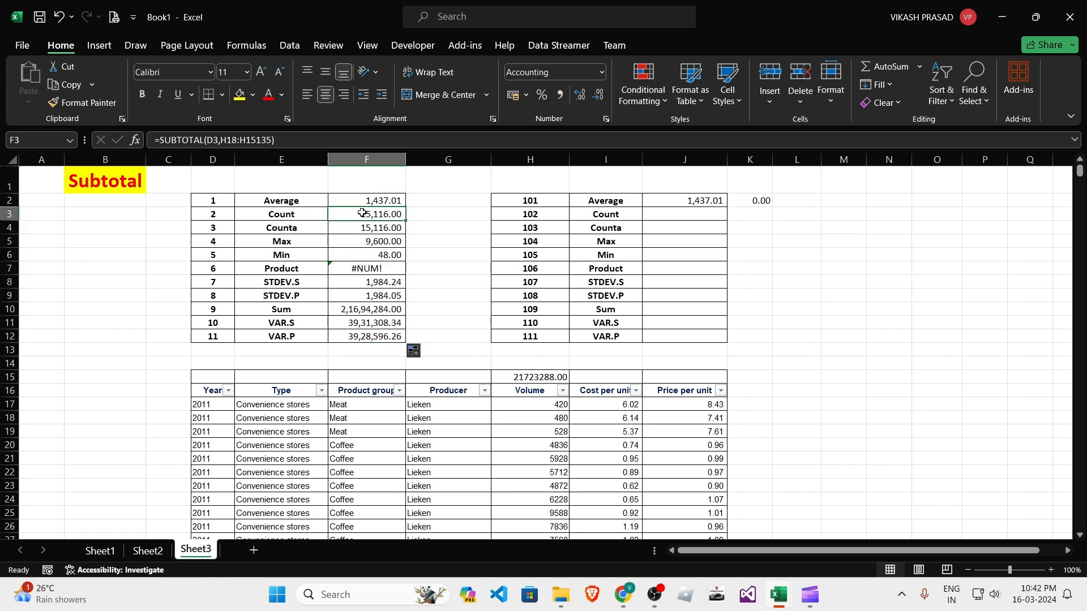
Review the copied SUBTOTAL formulas for STDEV, Sum and VAR in F8 to F12.
{"action": "double_click", "coordinate": [377, 282]}
{"action": "left_click", "coordinate": [377, 297]}
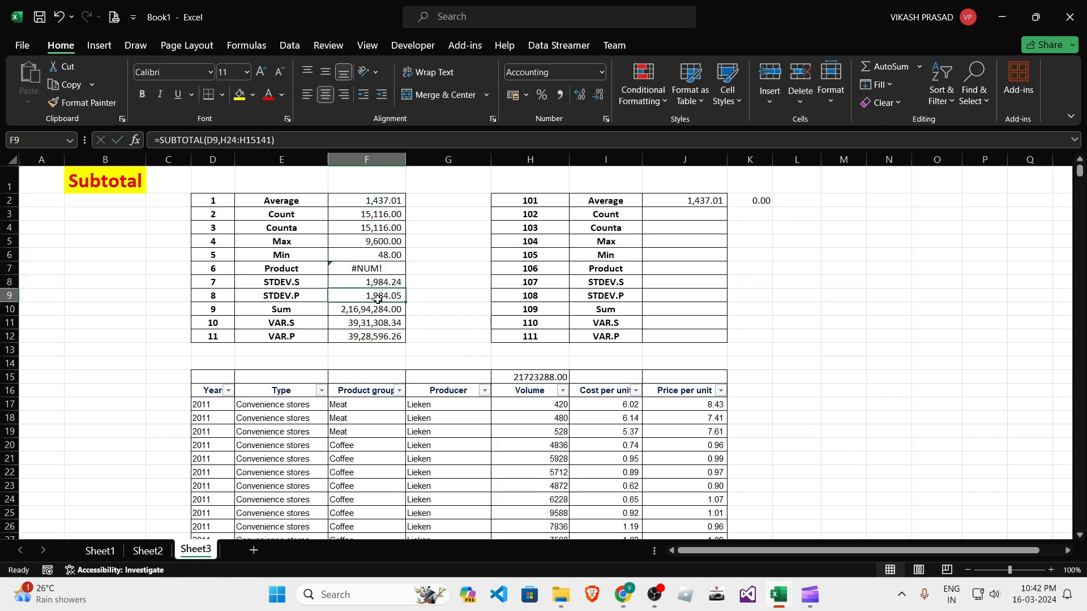
{"action": "double_click", "coordinate": [374, 309]}
{"action": "left_click", "coordinate": [374, 322]}
{"action": "double_click", "coordinate": [374, 323]}
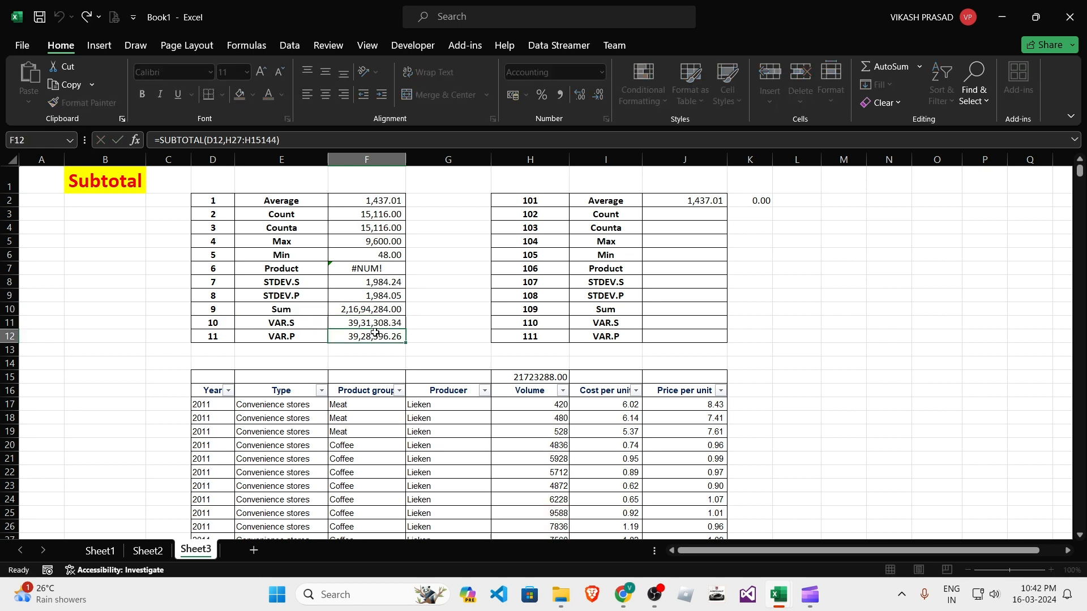
{"action": "key", "text": "Return"}
{"action": "left_click", "coordinate": [390, 308]}
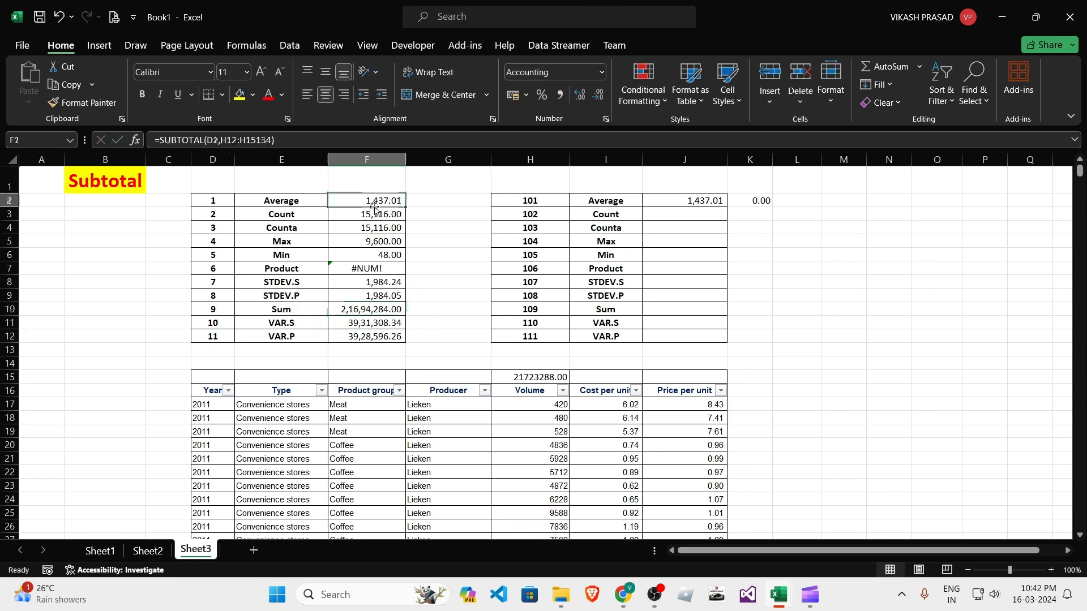
{"action": "left_click", "coordinate": [369, 321]}
{"action": "left_click", "coordinate": [370, 312]}
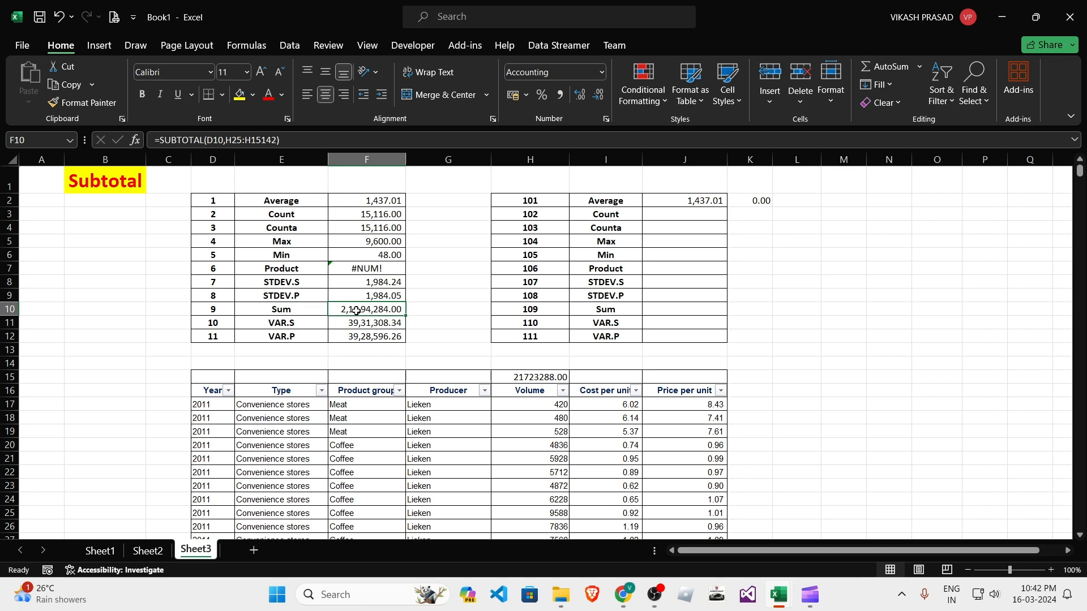
Examine the range used by the Sum formula in F10 against the first and last rows of Volume data.
{"action": "double_click", "coordinate": [371, 311]}
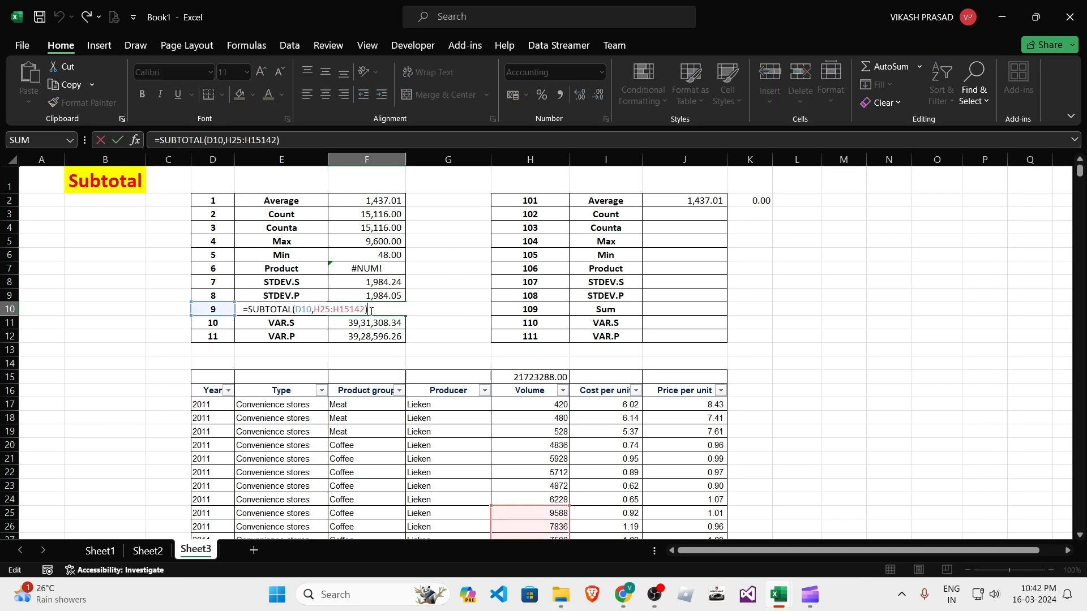
{"action": "scroll", "coordinate": [516, 417], "scroll_direction": "down", "scroll_amount": 4}
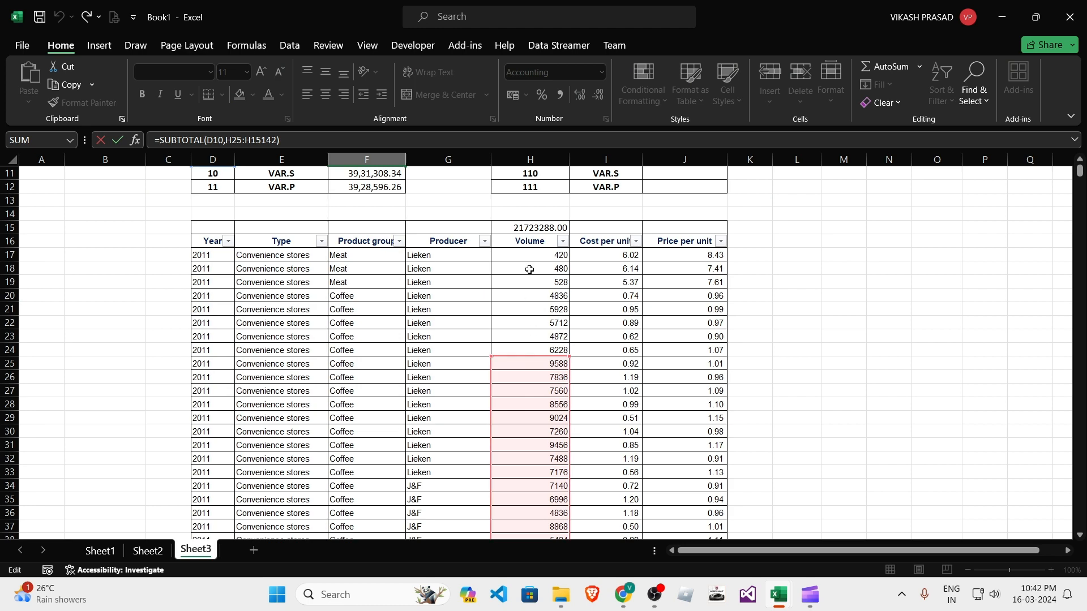
{"action": "scroll", "coordinate": [461, 365], "scroll_direction": "up", "scroll_amount": 4}
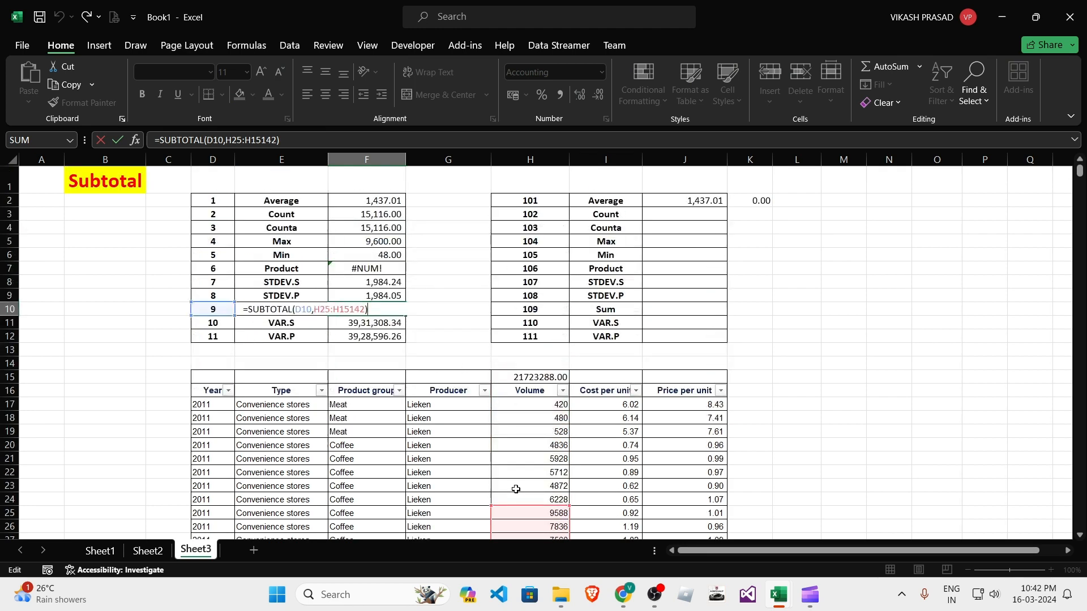
{"action": "scroll", "coordinate": [516, 490], "scroll_direction": "down", "scroll_amount": 4}
{"action": "left_click_drag", "start_coordinate": [1079, 171], "coordinate": [1047, 522]}
{"action": "scroll", "coordinate": [530, 389], "scroll_direction": "down", "scroll_amount": 8}
{"action": "scroll", "coordinate": [564, 323], "scroll_direction": "up", "scroll_amount": 3}
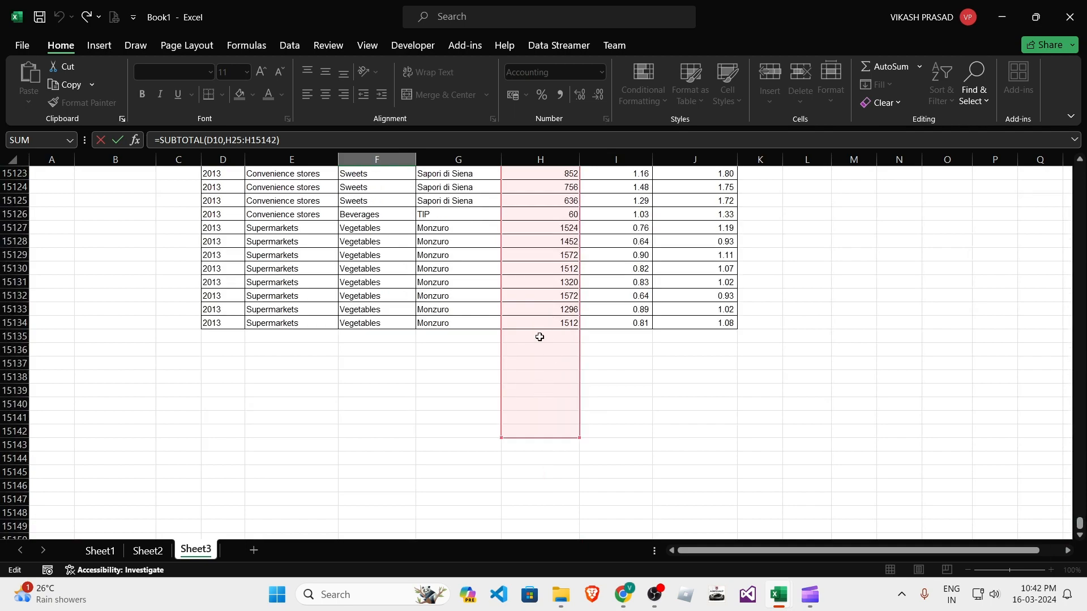
{"action": "left_click_drag", "start_coordinate": [1079, 524], "coordinate": [1080, 170]}
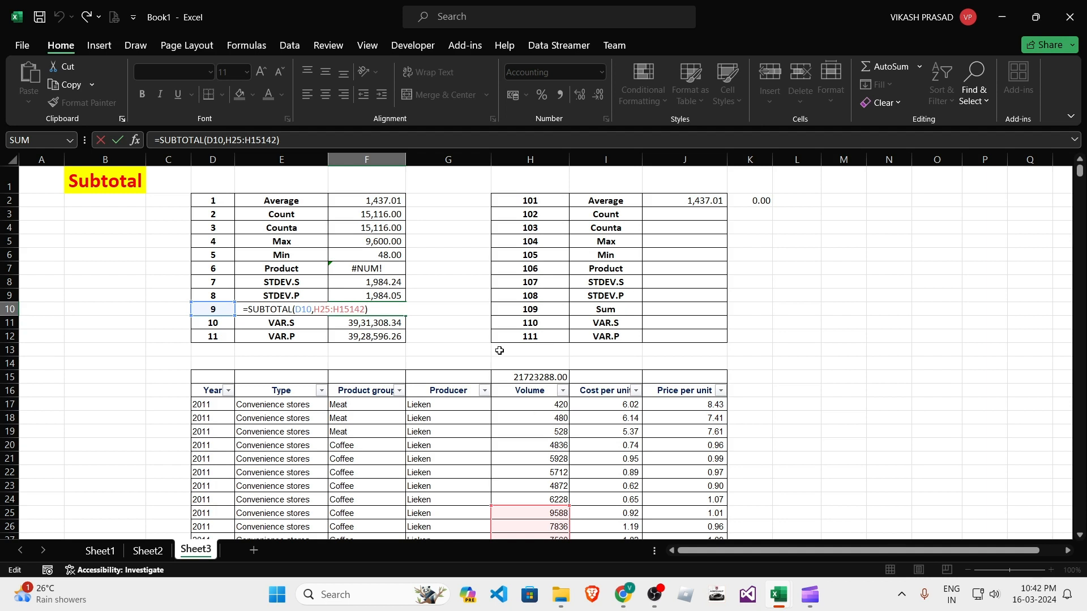
{"action": "key", "text": "ctrl+Return"}
Make the Volume range in F2's formula absolute as $H$17:$H$15134 and fill the formula down through F12.
{"action": "left_click", "coordinate": [391, 202]}
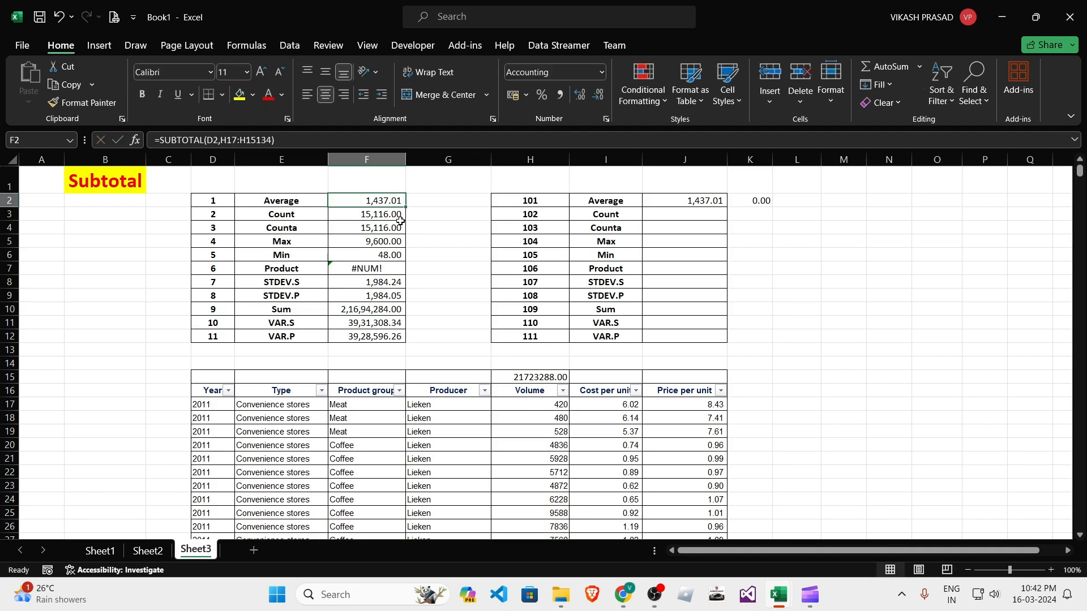
{"action": "left_click", "coordinate": [222, 139]}
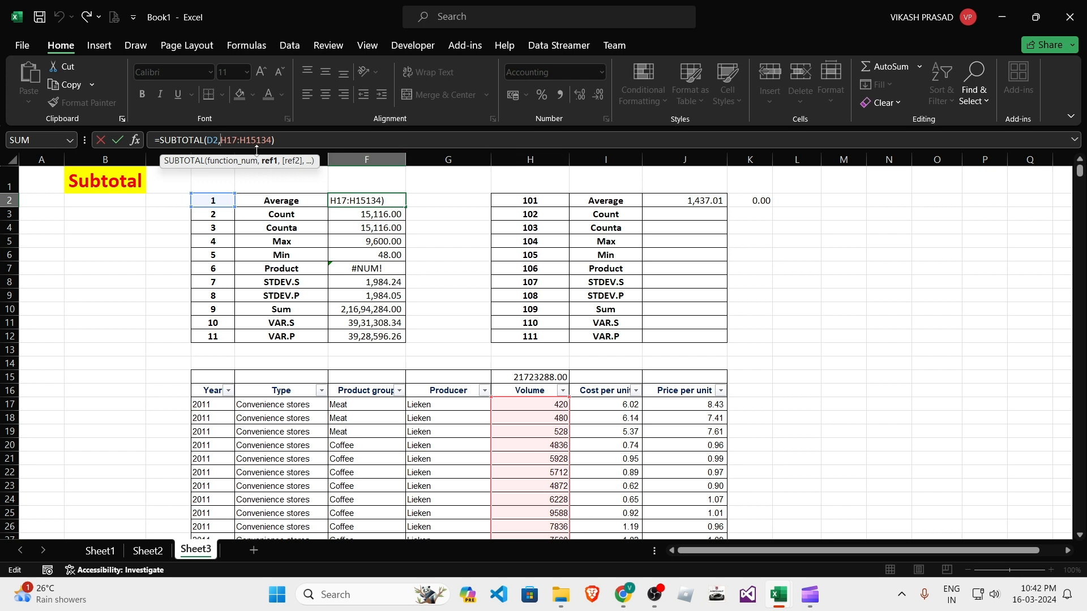
{"action": "type", "text": "$"}
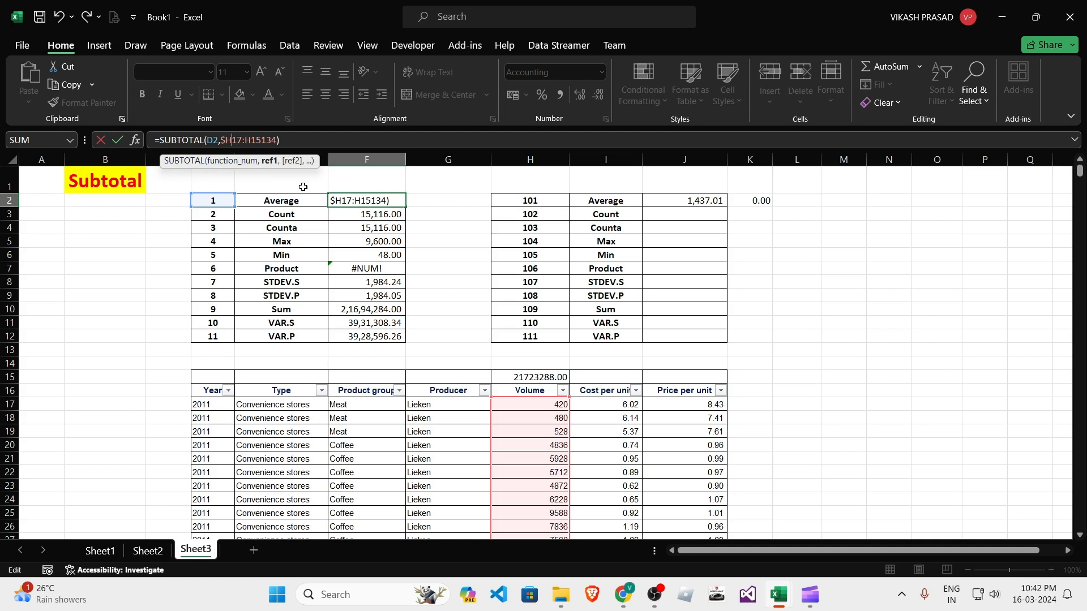
{"action": "type", "text": "$H"}
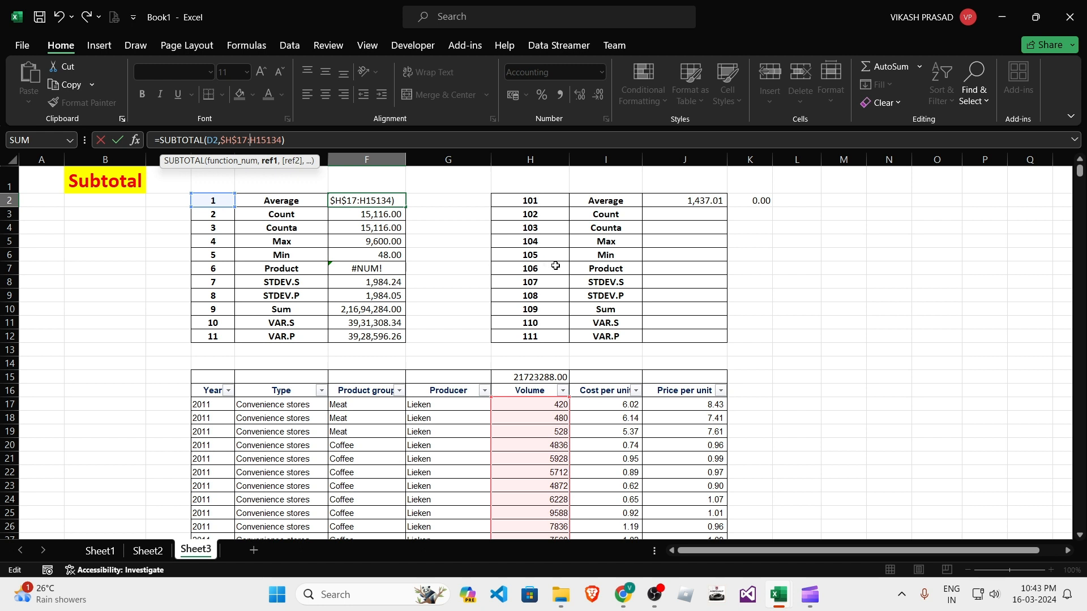
{"action": "type", "text": "$"}
{"action": "type", "text": "$"}
{"action": "left_click", "coordinate": [379, 215]}
{"action": "left_click", "coordinate": [385, 201]}
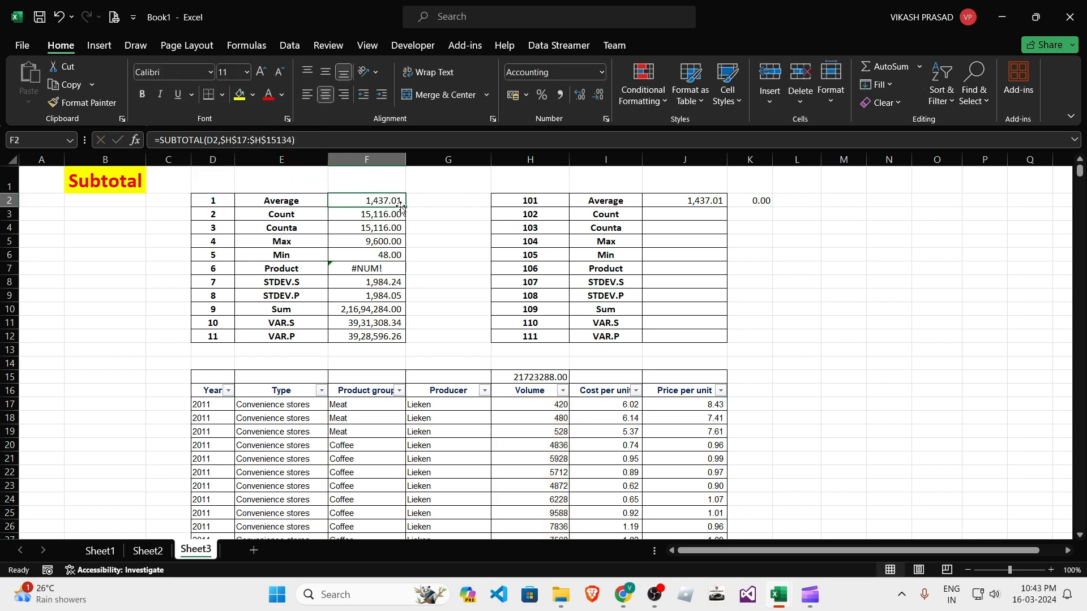
{"action": "left_click_drag", "start_coordinate": [405, 209], "coordinate": [404, 339]}
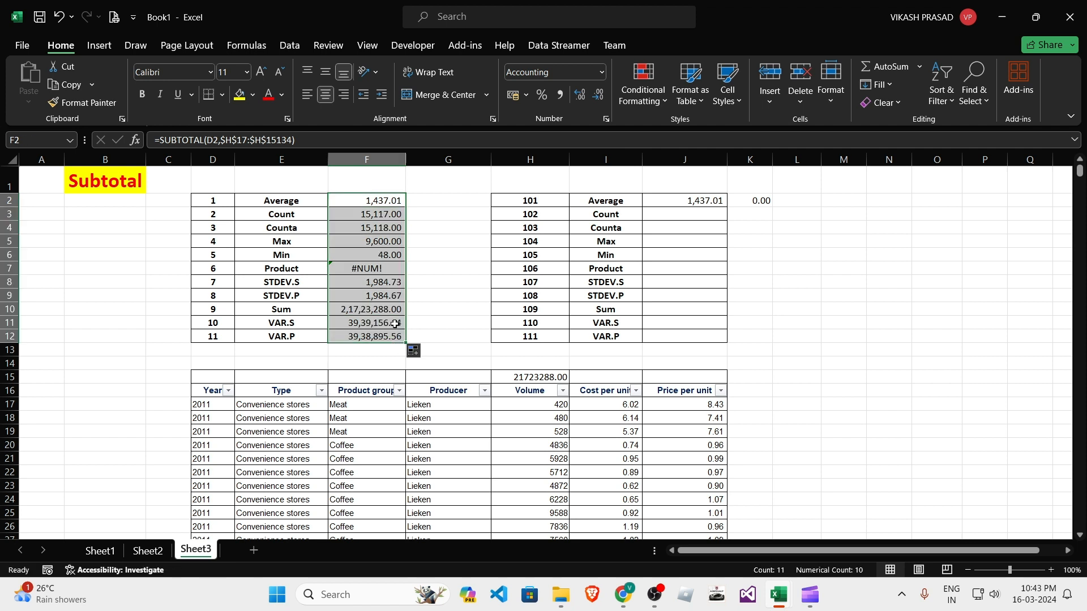
Check the function references and the locked Volume range in the Sum, VAR.P, Min and Counta formulas.
{"action": "left_click", "coordinate": [388, 309]}
{"action": "double_click", "coordinate": [388, 309]}
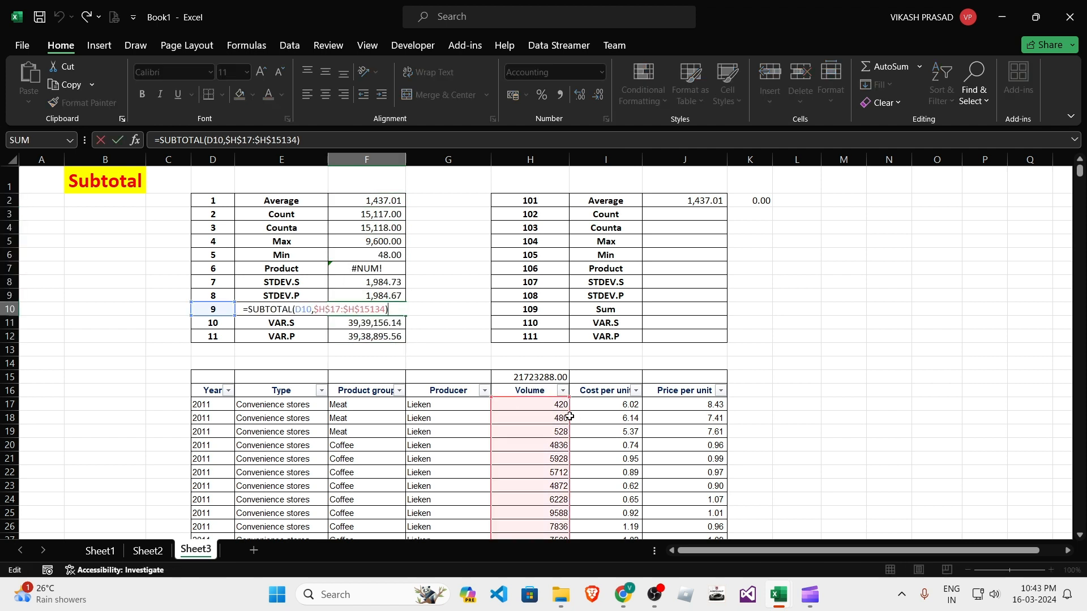
{"action": "key", "text": "Return"}
{"action": "double_click", "coordinate": [373, 339]}
{"action": "key", "text": "Return"}
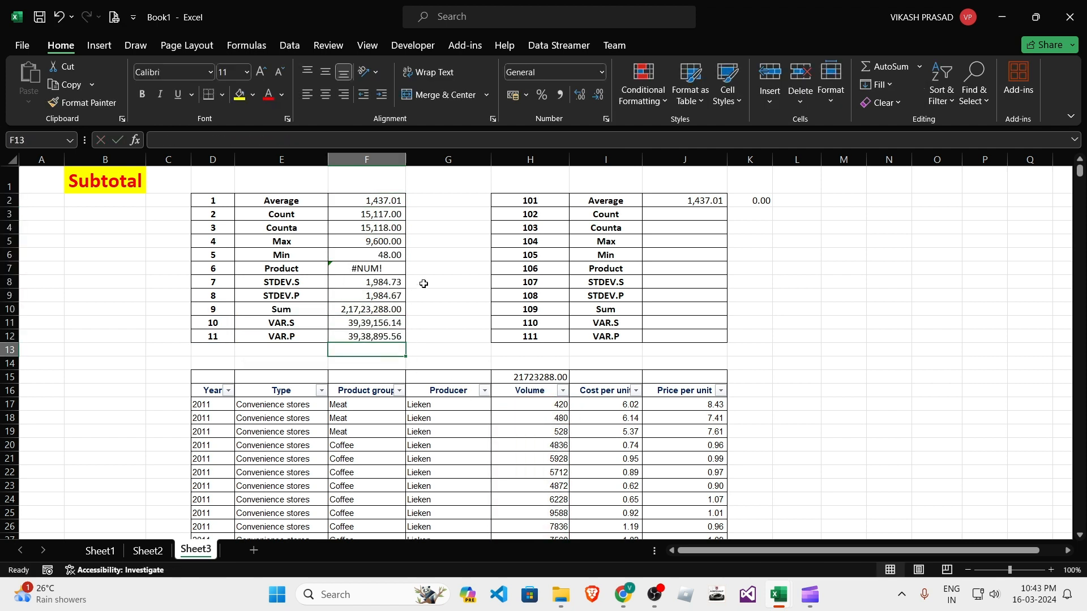
{"action": "double_click", "coordinate": [387, 256]}
{"action": "key", "text": "Return"}
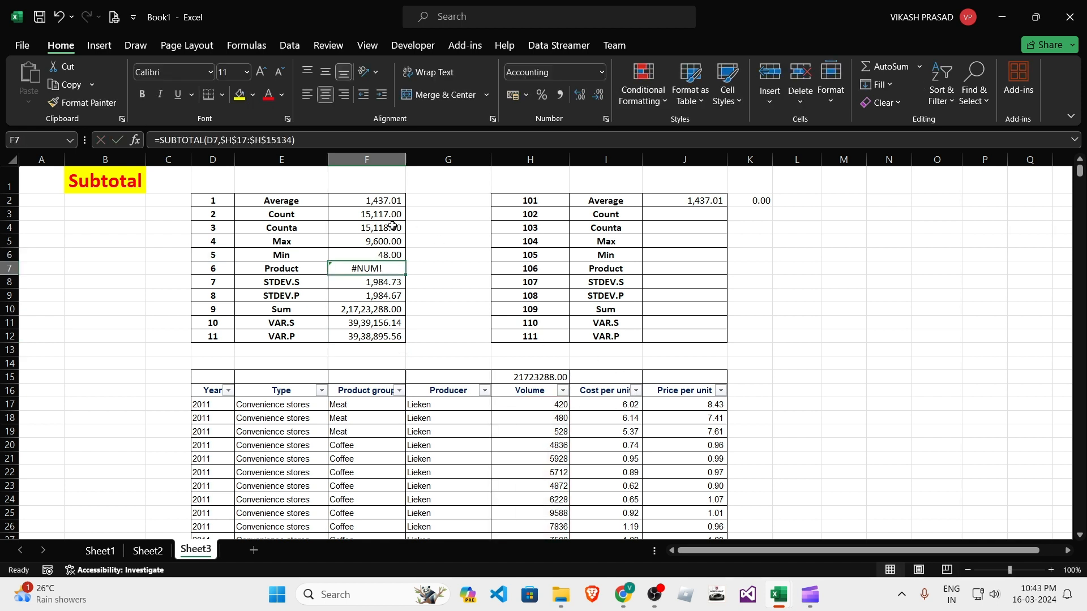
{"action": "double_click", "coordinate": [396, 229]}
{"action": "key", "text": "Return"}
{"action": "left_click", "coordinate": [367, 227]}
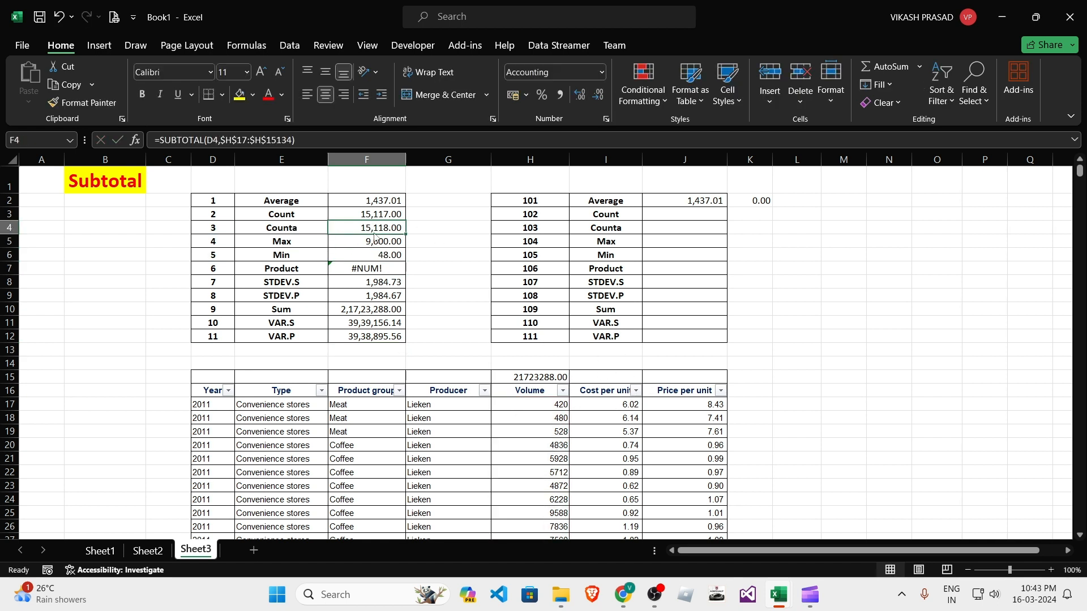
{"action": "double_click", "coordinate": [376, 229]}
{"action": "key", "text": "Return"}
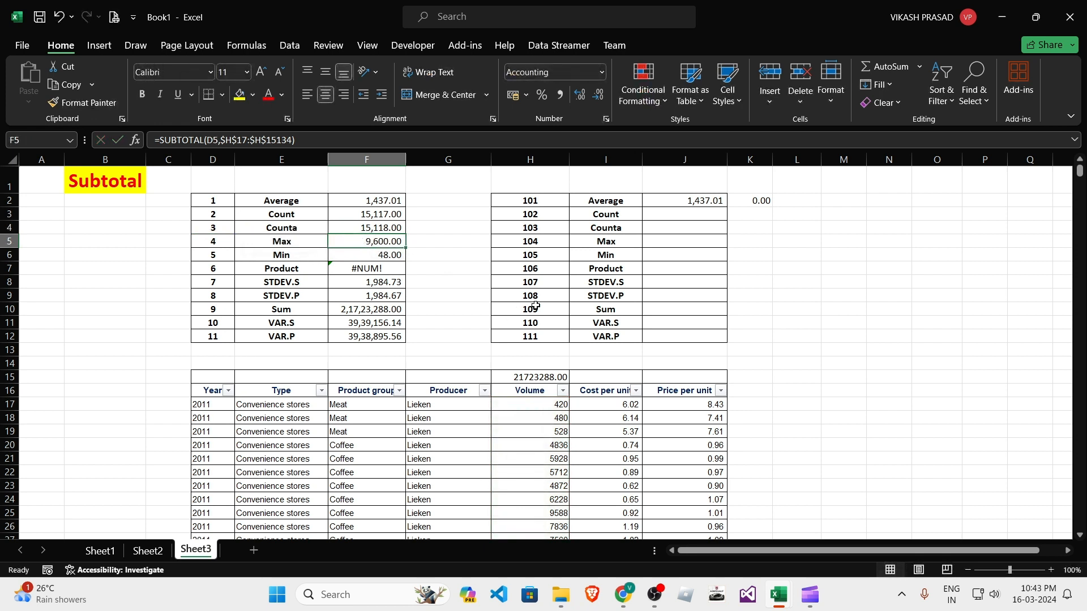
Copy the Average SUBTOTAL formula from F2 into J2 and check that it references H2 and $H$17:$H$15134.
{"action": "left_click", "coordinate": [376, 201]}
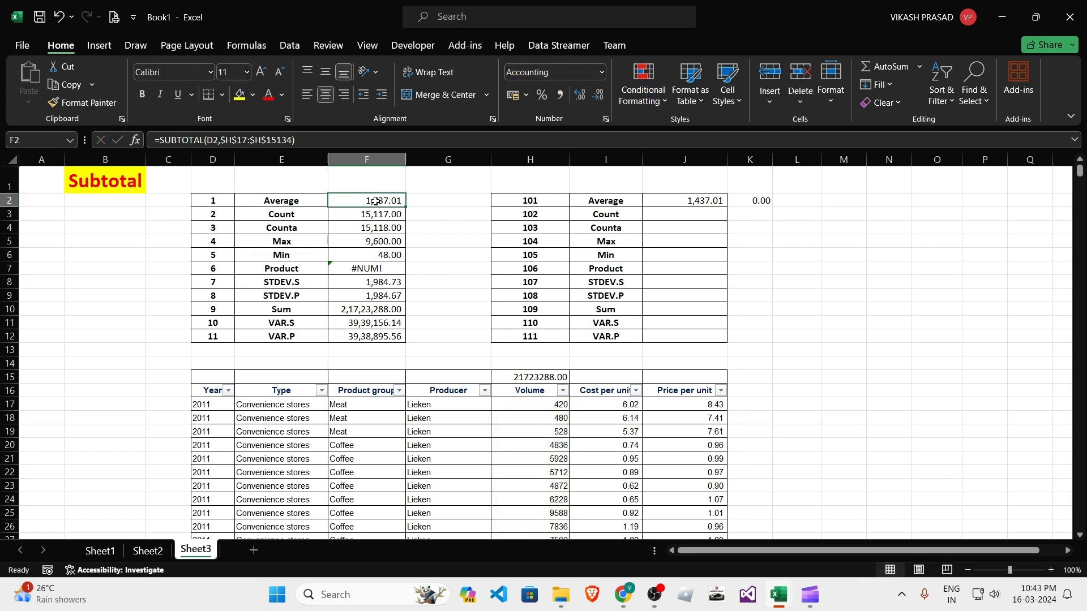
{"action": "key", "text": "ctrl+c"}
{"action": "left_click", "coordinate": [685, 200]}
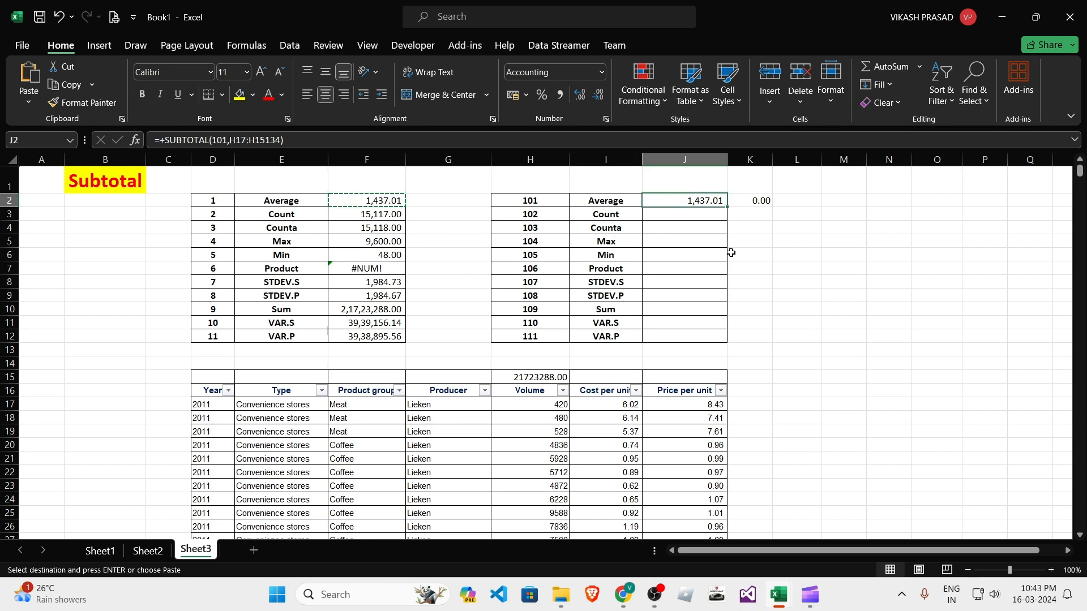
{"action": "key", "text": "ctrl+v"}
{"action": "key", "text": "F2"}
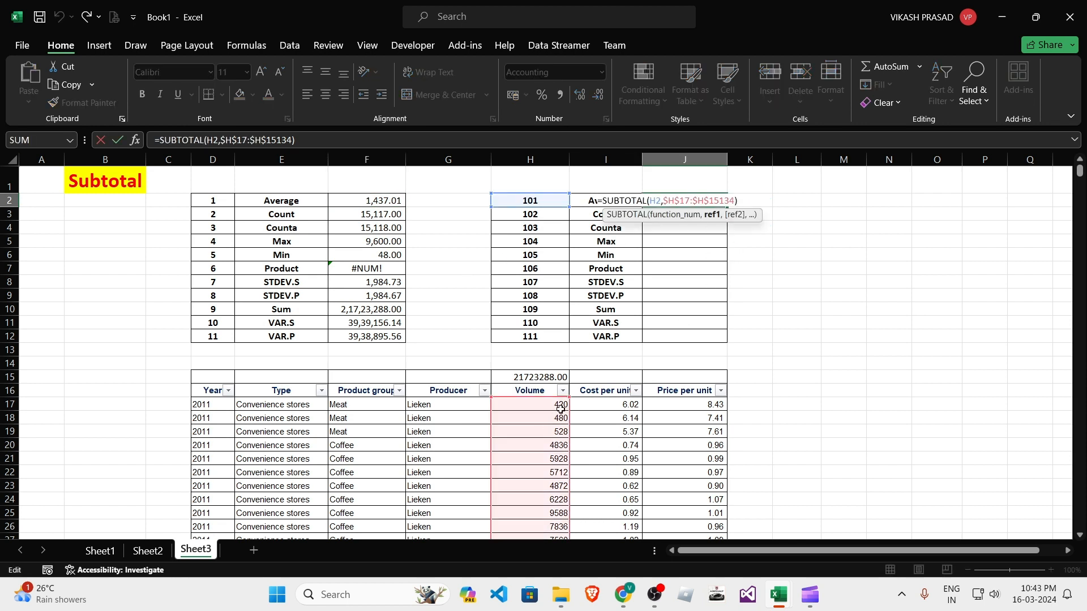
{"action": "key", "text": "Return"}
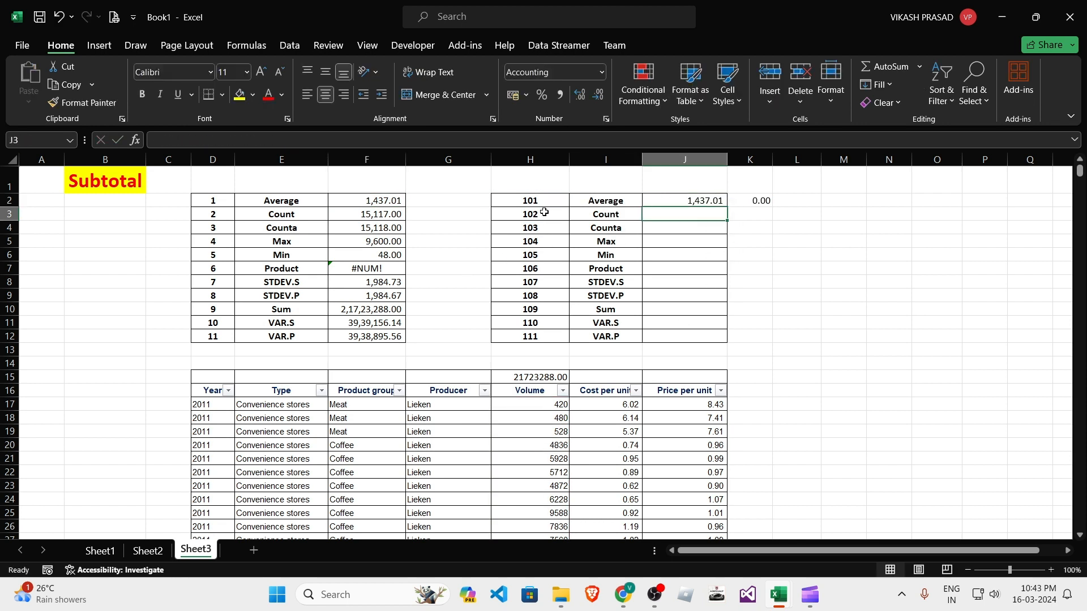
Check that J2's SUBTOTAL formula references H2 and $H$17:$H$15134, and fill it down through J12.
{"action": "left_click", "coordinate": [684, 194]}
{"action": "key", "text": "F2"}
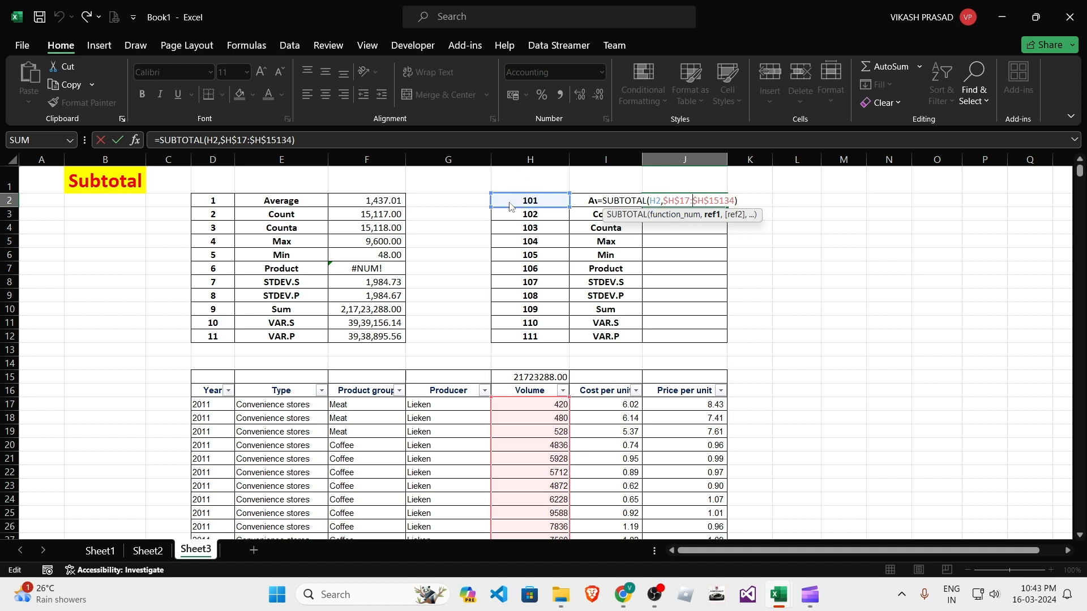
{"action": "left_click", "coordinate": [220, 201]}
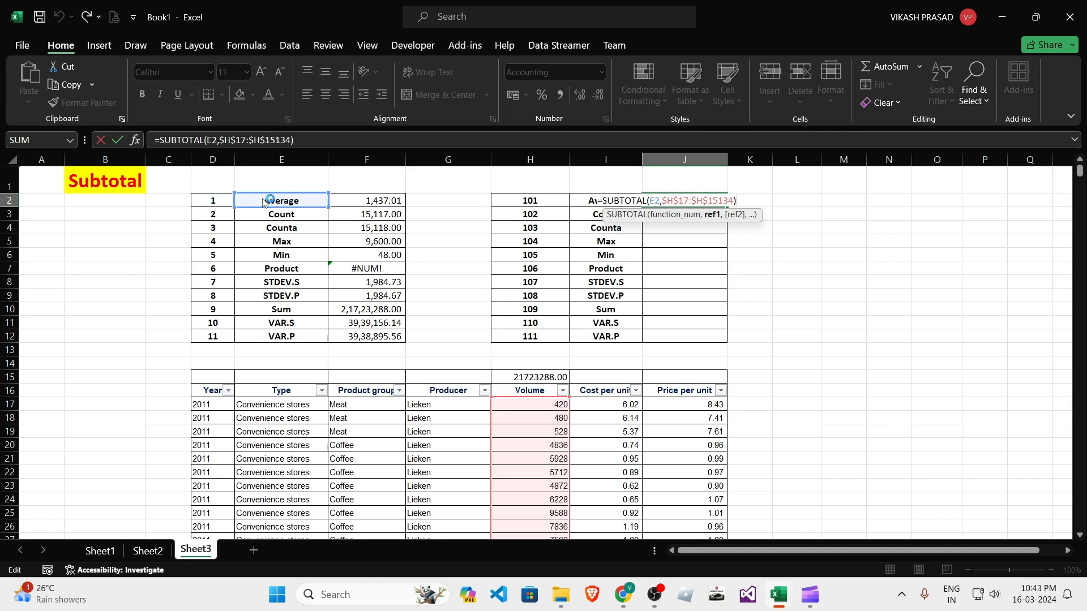
{"action": "left_click", "coordinate": [572, 219]}
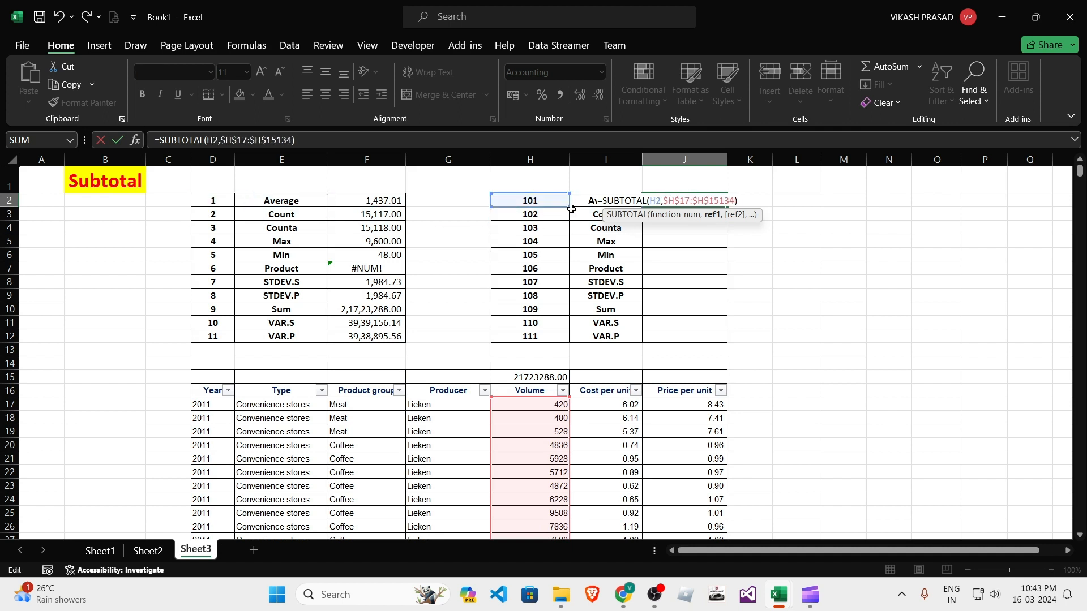
{"action": "key", "text": "Escape"}
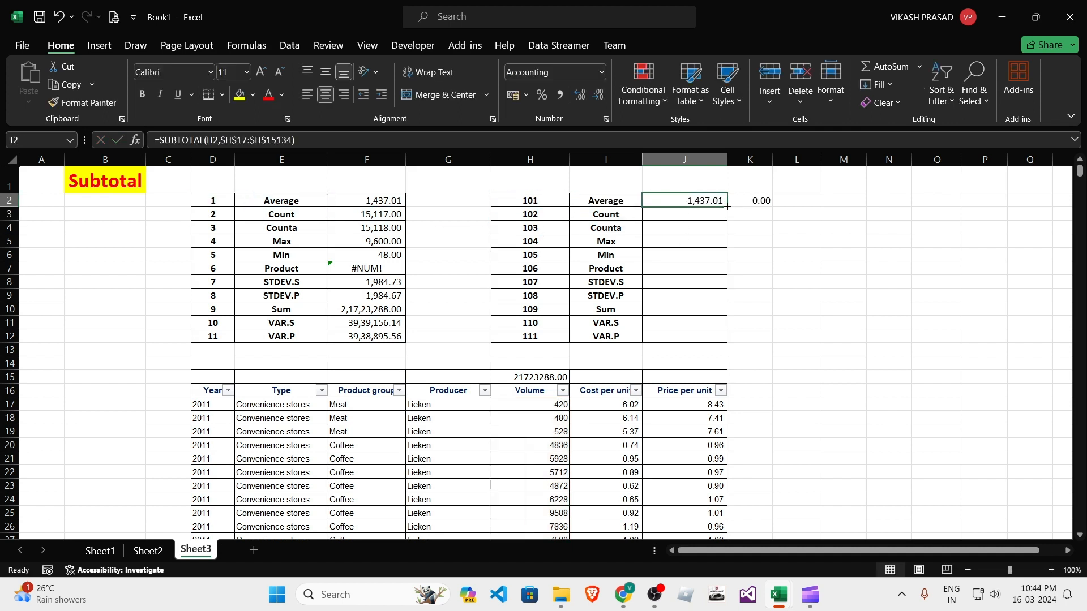
{"action": "left_click_drag", "start_coordinate": [727, 207], "coordinate": [721, 339]}
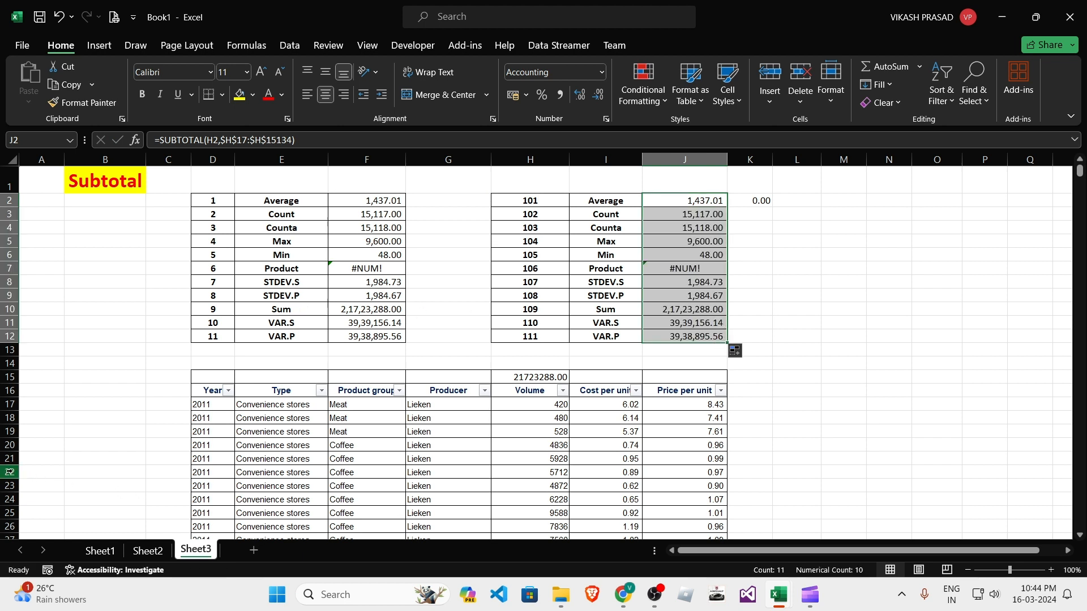
Hide rows 22 to 25 to compare the two SUBTOTAL tables, and undo the hiding.
{"action": "left_click_drag", "start_coordinate": [10, 472], "coordinate": [9, 513]}
{"action": "right_click", "coordinate": [315, 504]}
{"action": "left_click", "coordinate": [350, 466]}
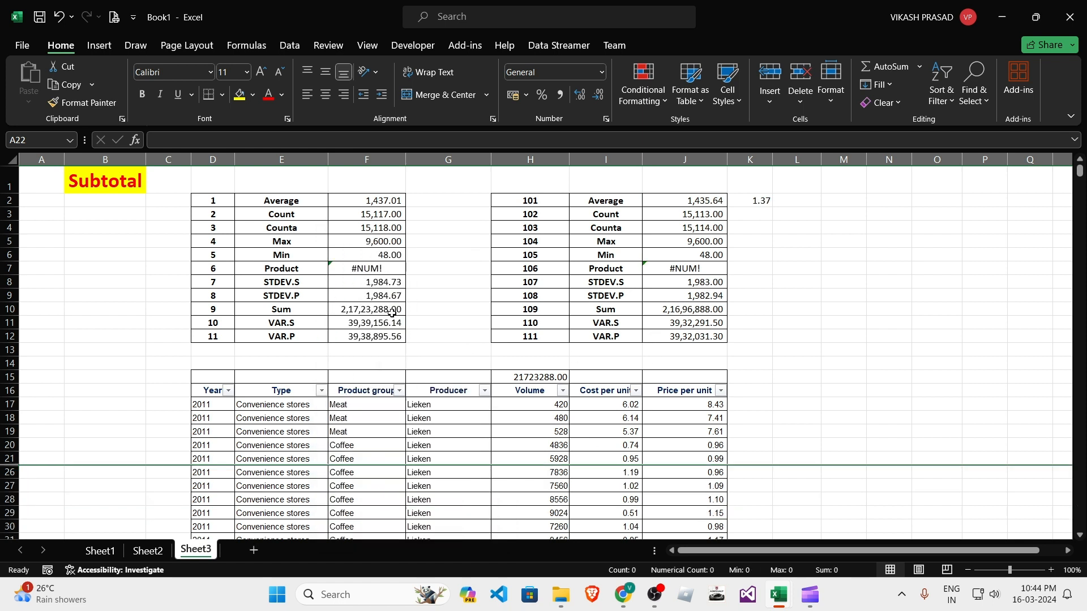
{"action": "key", "text": "ctrl+z"}
{"action": "left_click", "coordinate": [484, 390]}
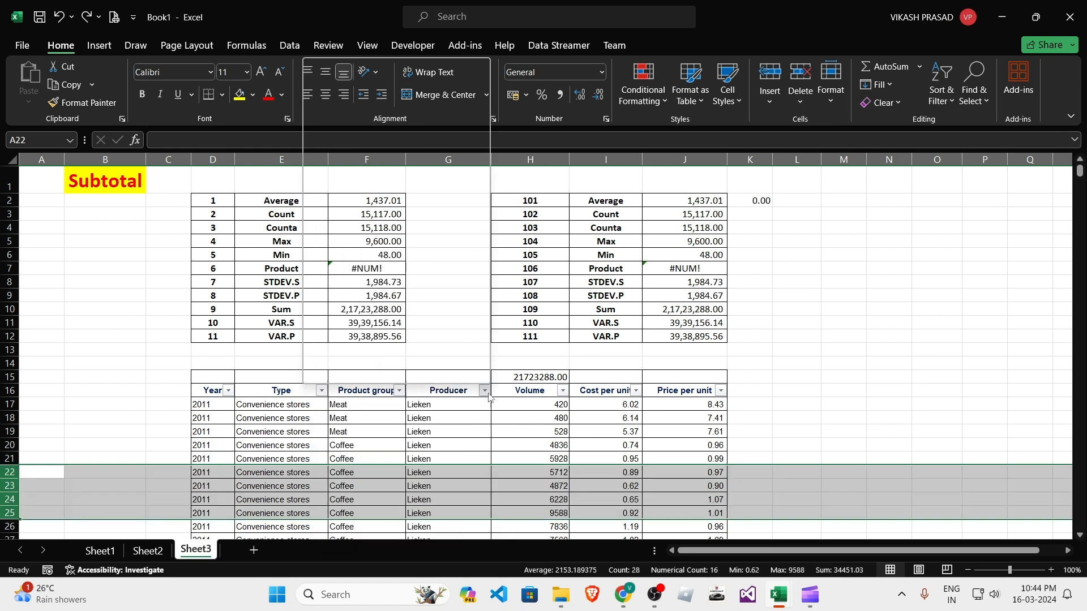
{"action": "left_click", "coordinate": [607, 435]}
{"action": "left_click", "coordinate": [544, 379]}
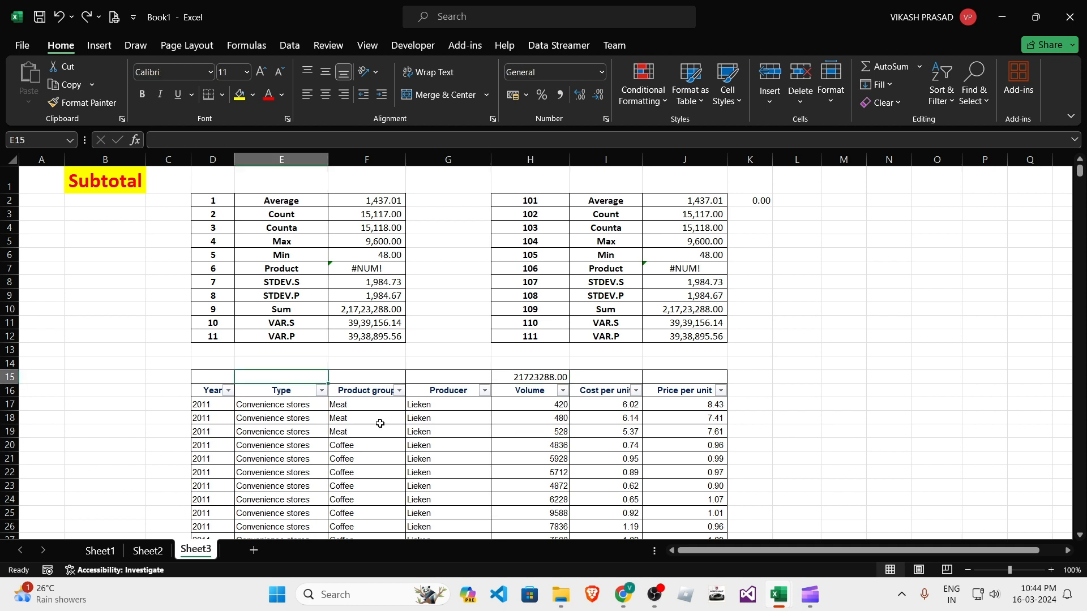
{"action": "left_click", "coordinate": [485, 427]}
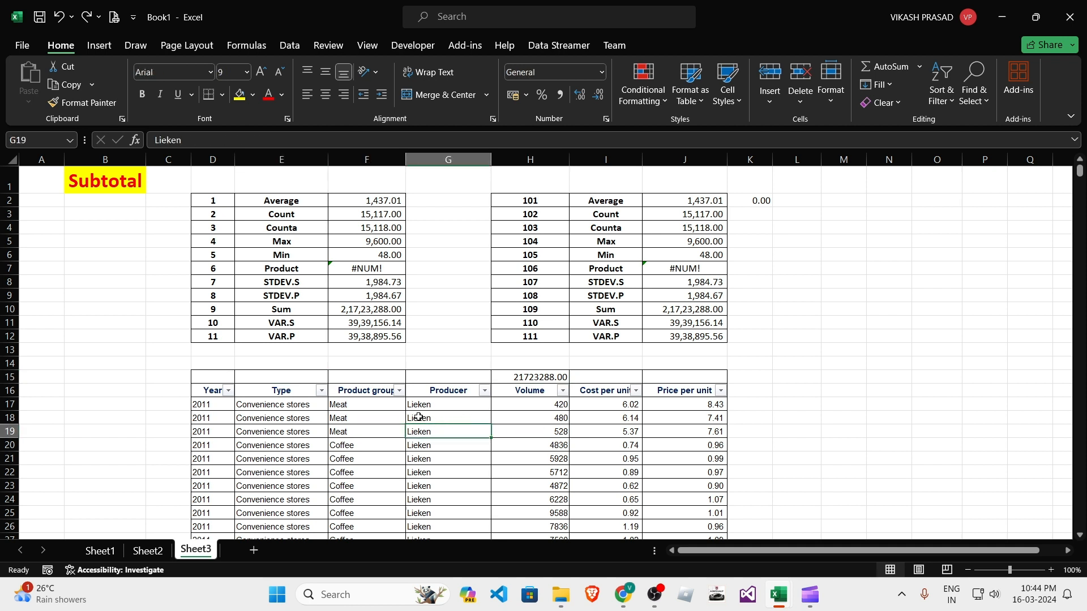
{"action": "left_click", "coordinate": [424, 389]}
{"action": "left_click", "coordinate": [449, 442]}
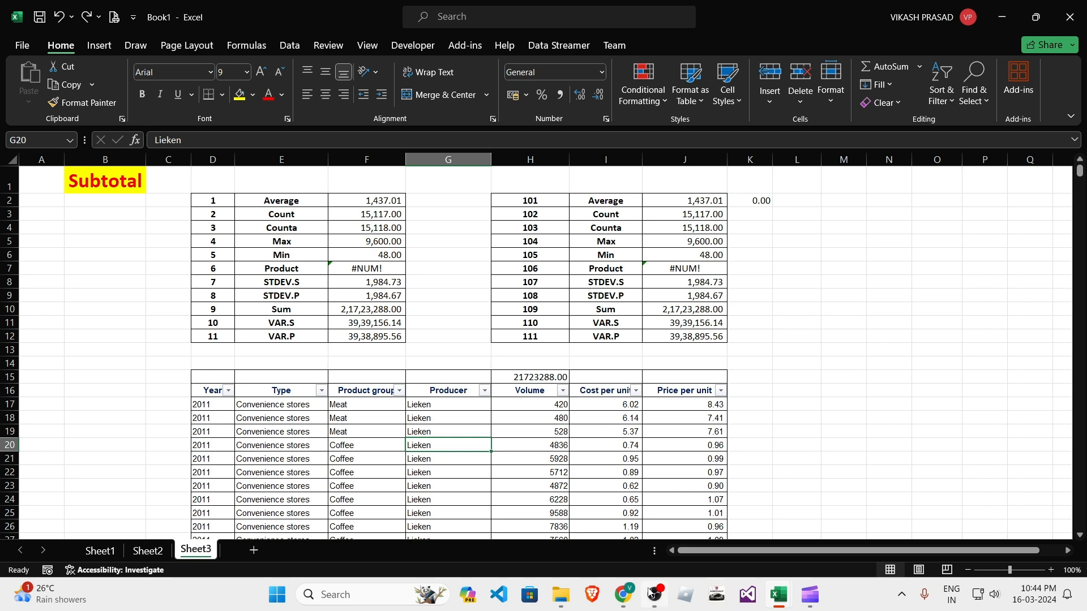
Switch to the Course Details workbook and look at the Conditional Formatting topic and the available conditional formatting options.
{"action": "mouse_move", "coordinate": [778, 594]}
{"action": "left_click", "coordinate": [697, 512]}
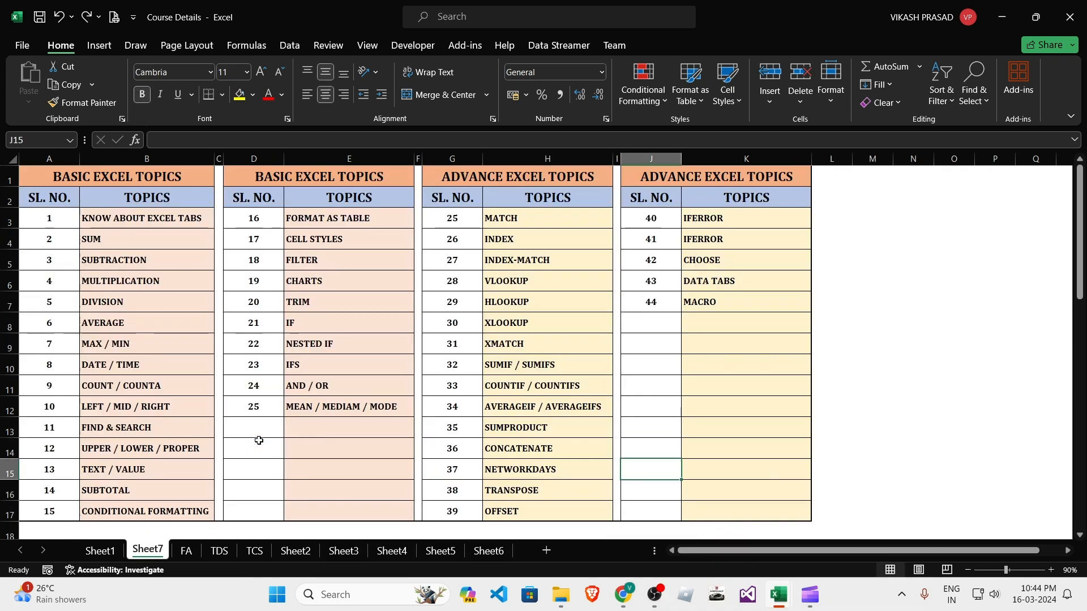
{"action": "left_click", "coordinate": [134, 507]}
{"action": "left_click", "coordinate": [642, 90]}
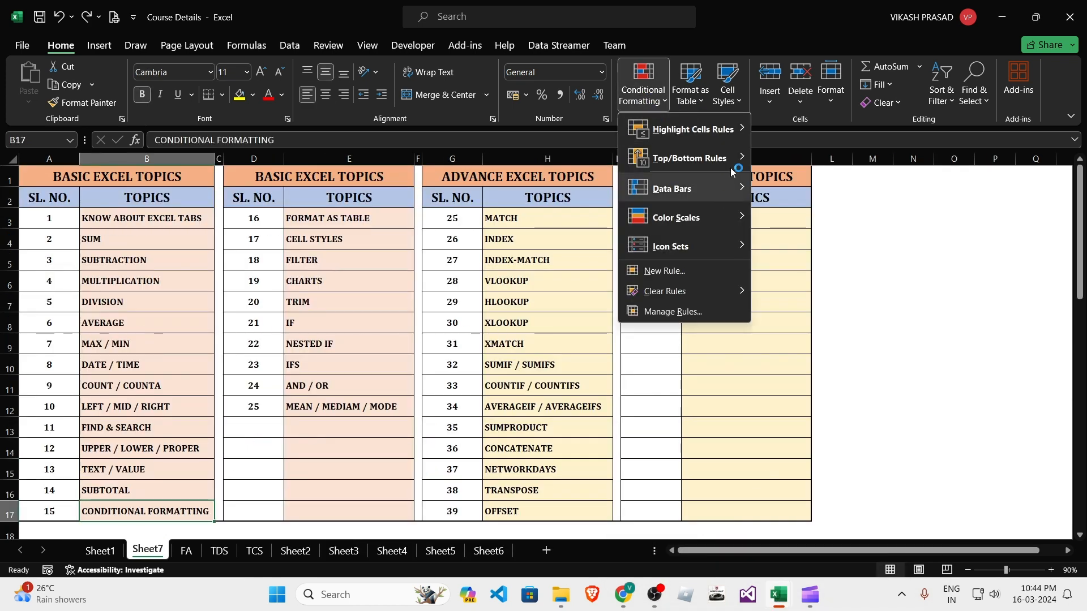
{"action": "left_click", "coordinate": [333, 248]}
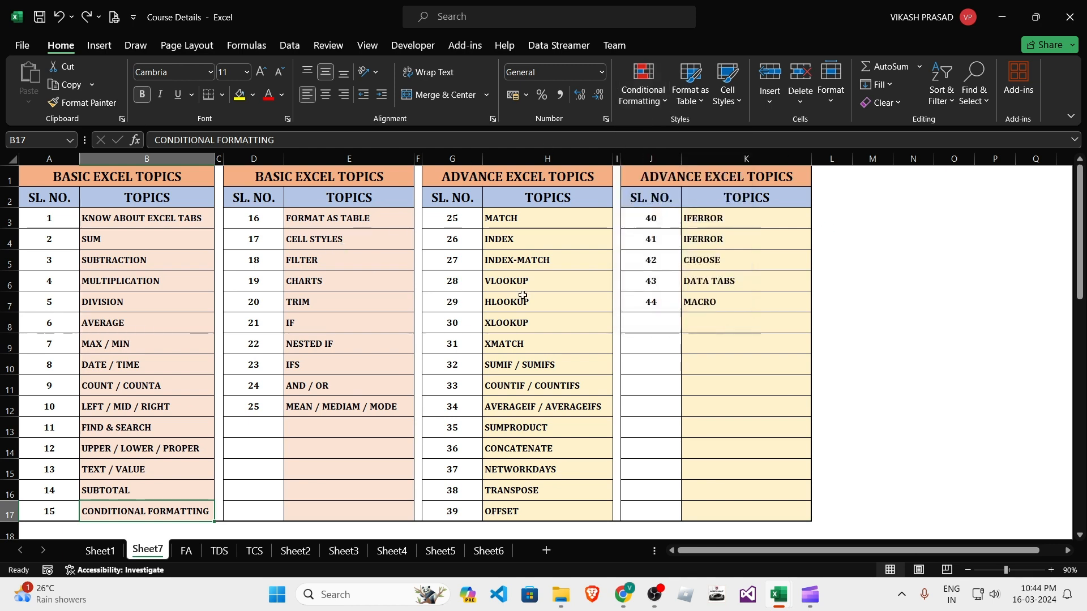
{"action": "left_click", "coordinate": [523, 297]}
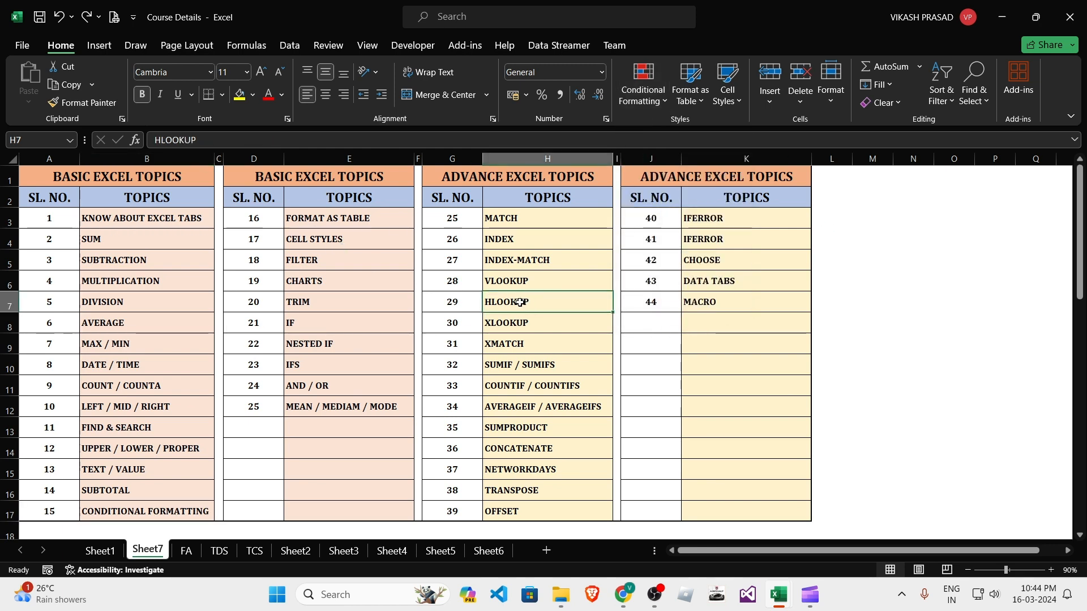